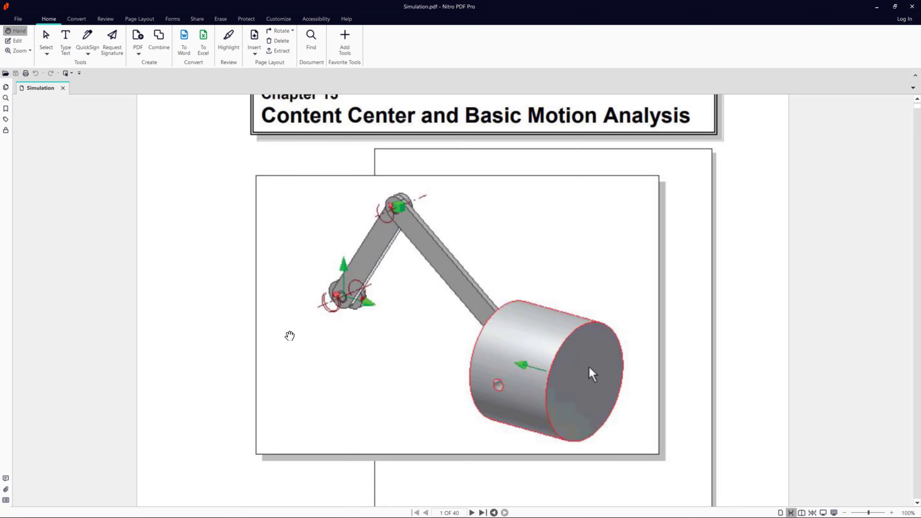
Scroll down once after the Assembly1 animation finishes playing on its timeline.
scroll(486, 301, "down", 2)
Read Simulation.pdf down to page 4's CS-Base part figures, then minimize Nitro PDF Pro.
scroll(487, 302, "down", 4)
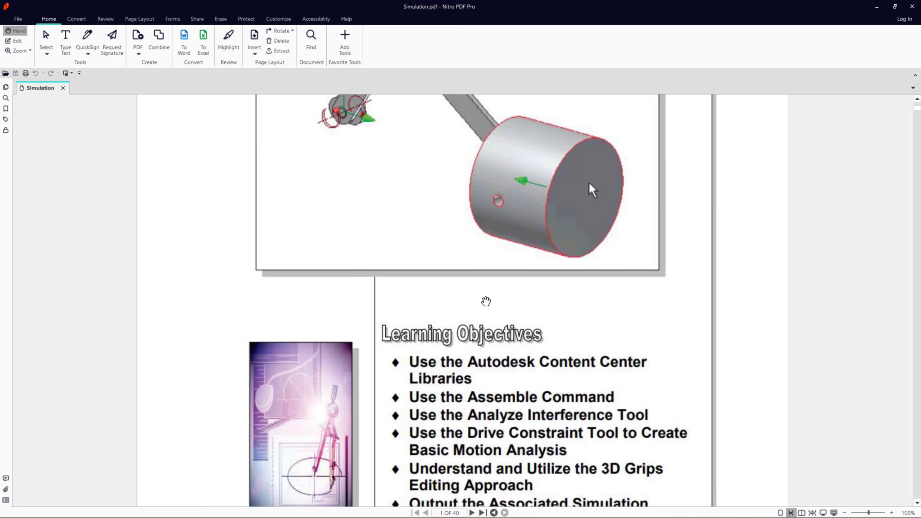
scroll(486, 301, "down", 3)
scroll(486, 301, "down", 5)
scroll(486, 301, "down", 6)
scroll(486, 301, "down", 5)
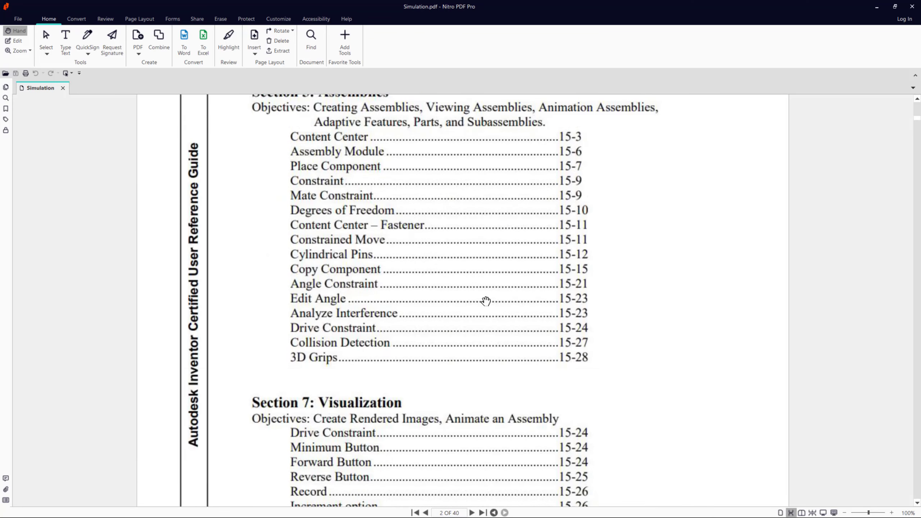
scroll(486, 301, "down", 3)
scroll(486, 302, "down", 5)
scroll(486, 302, "down", 5)
scroll(486, 301, "down", 2)
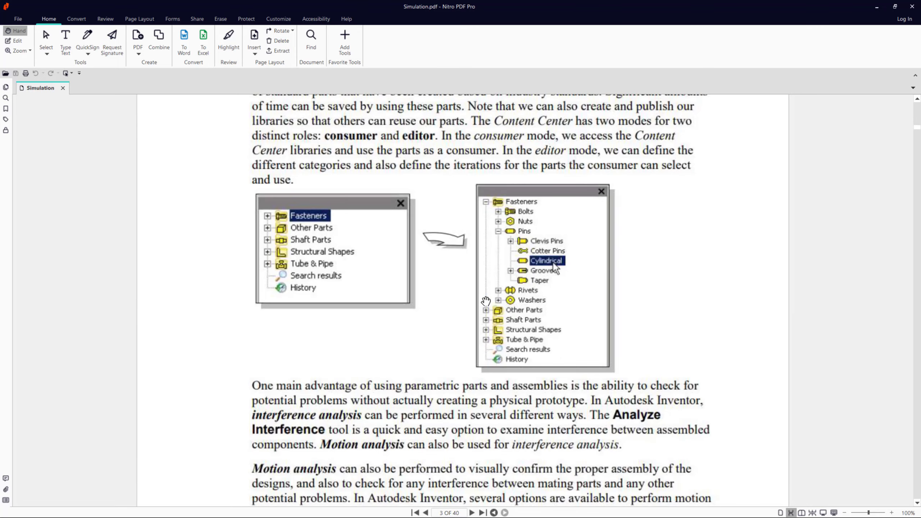
scroll(576, 319, "down", 3)
scroll(578, 314, "down", 4)
scroll(578, 315, "down", 5)
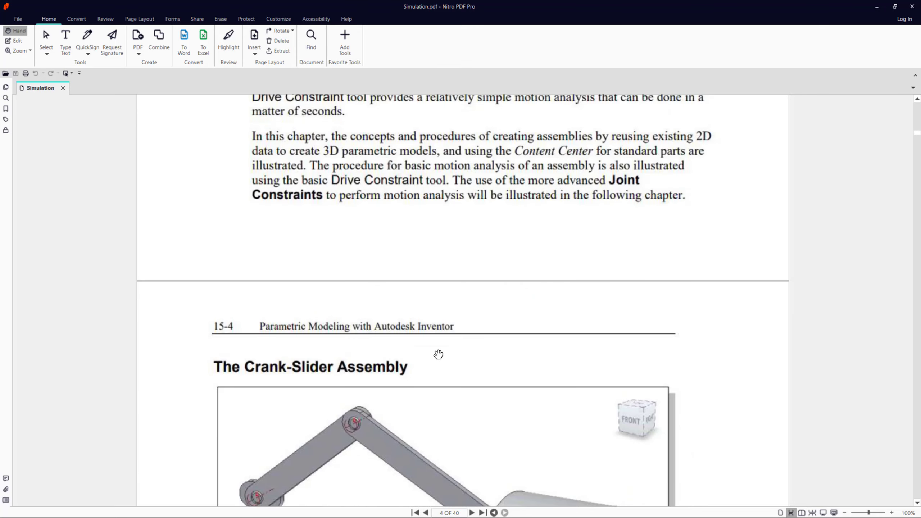
scroll(438, 353, "down", 4)
scroll(632, 309, "down", 3)
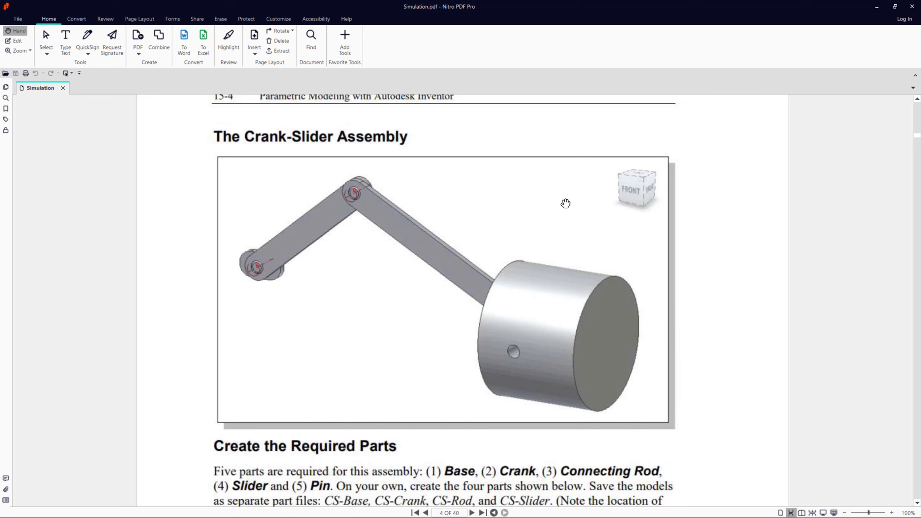
scroll(453, 220, "down", 3)
scroll(456, 221, "down", 3)
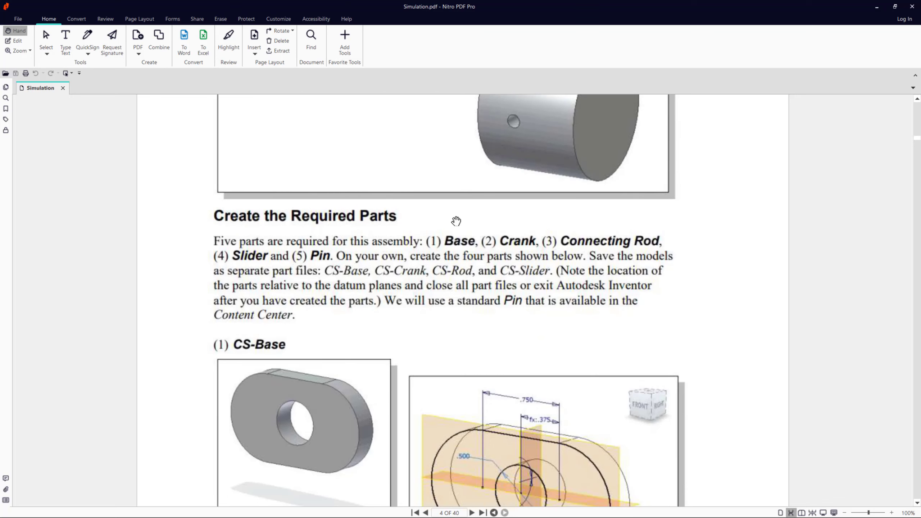
scroll(556, 334, "down", 1)
scroll(642, 432, "down", 2)
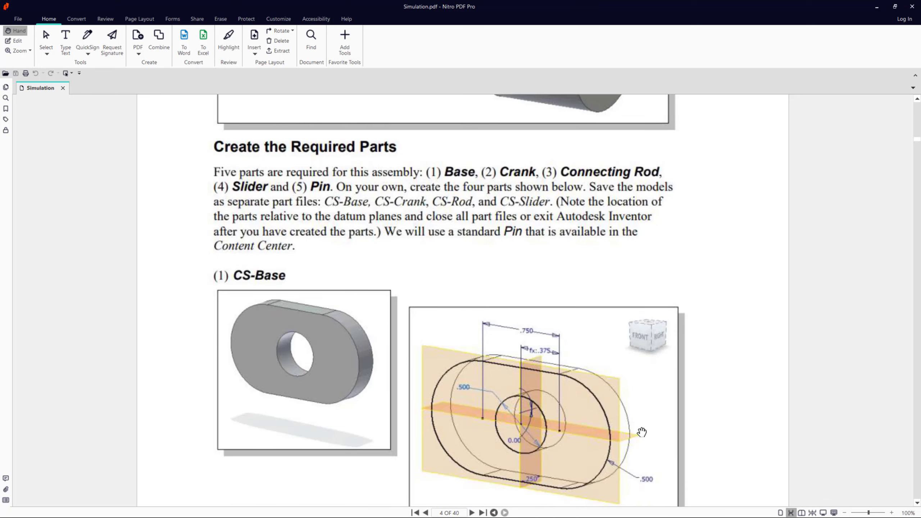
scroll(642, 432, "down", 1)
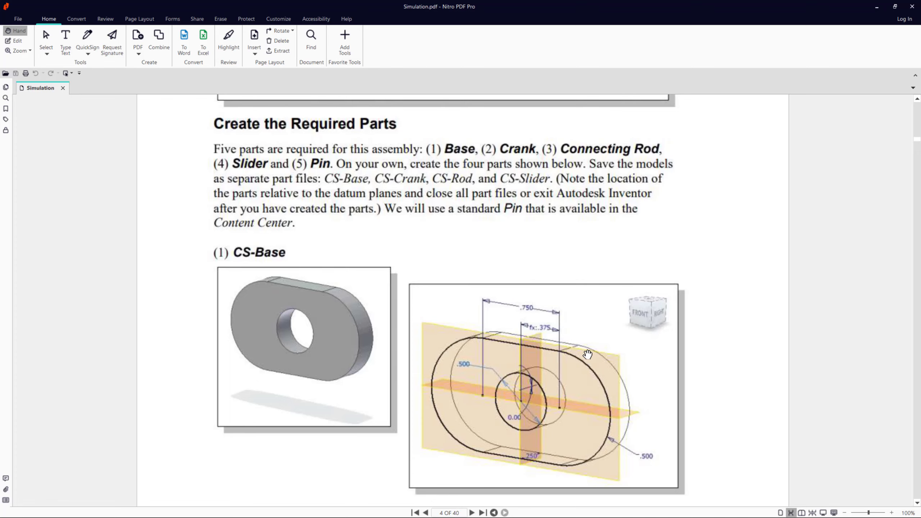
scroll(581, 359, "down", 3)
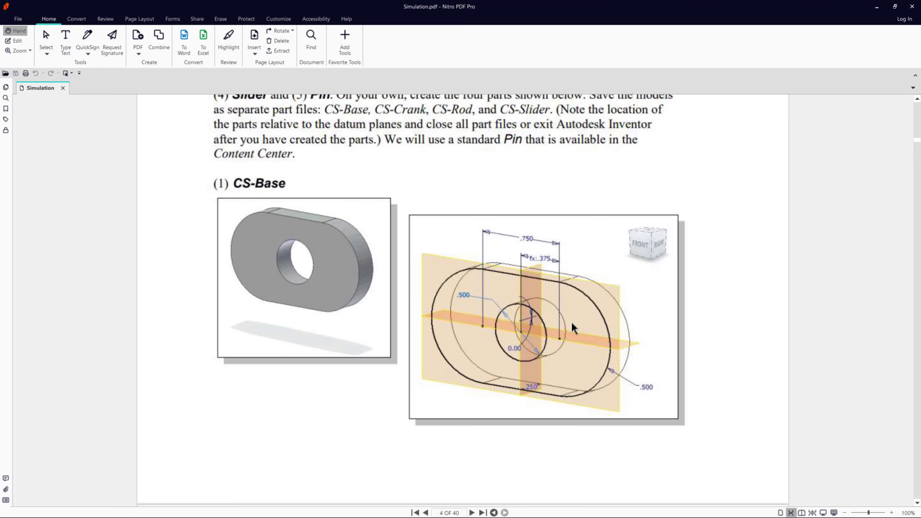
scroll(572, 321, "up", 1)
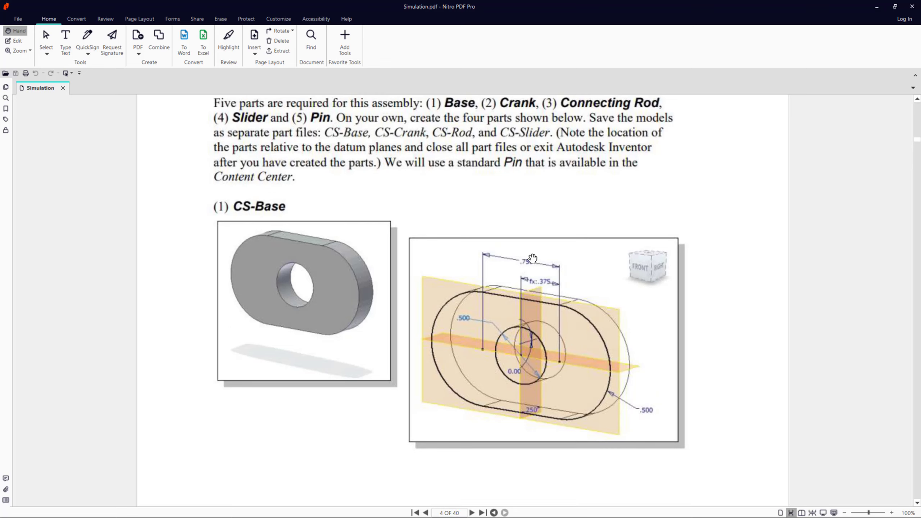
left_click(878, 7)
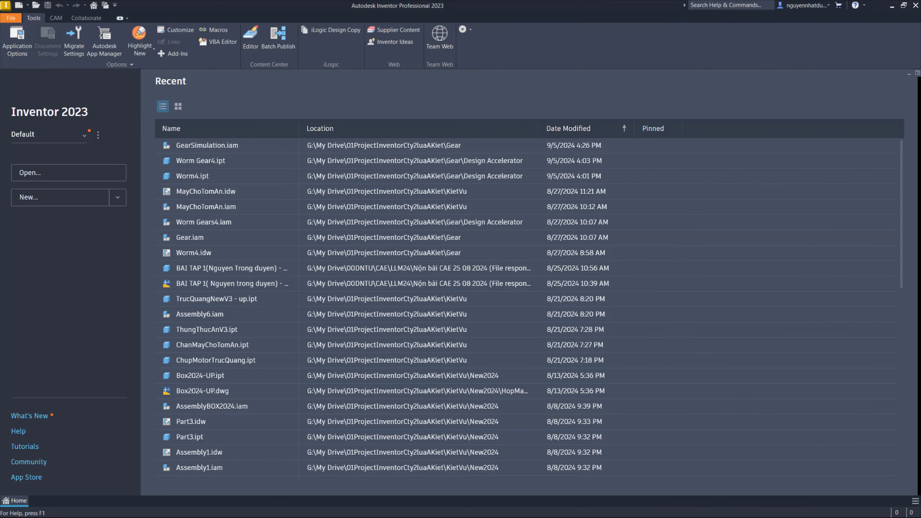
Centre the Create New File dialog and bring up the Projects list beside it.
left_click_drag(455, 272, 596, 107)
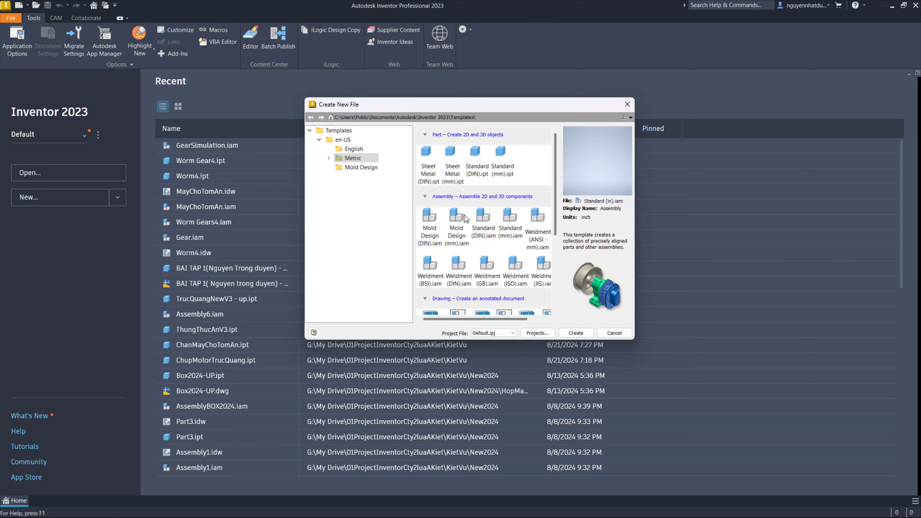
left_click(538, 332)
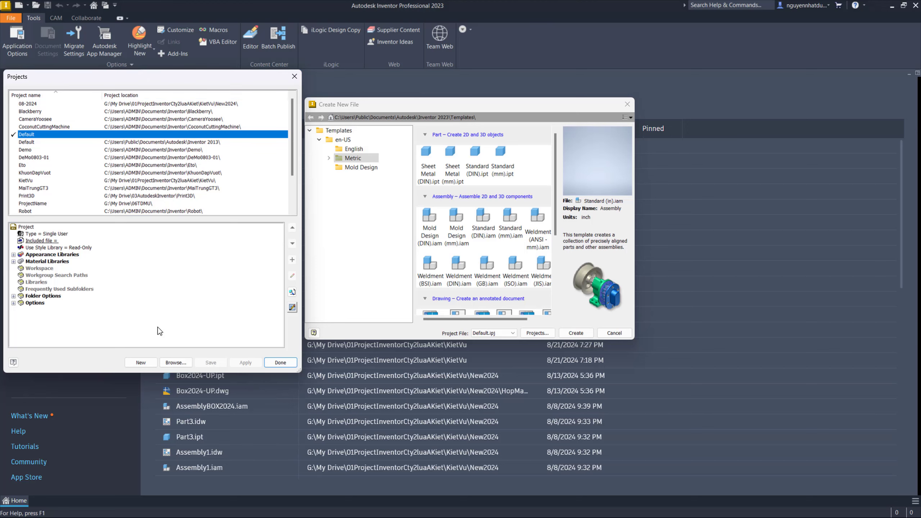
Reopen the Projects list and start a new project in the project wizard.
left_click(294, 77)
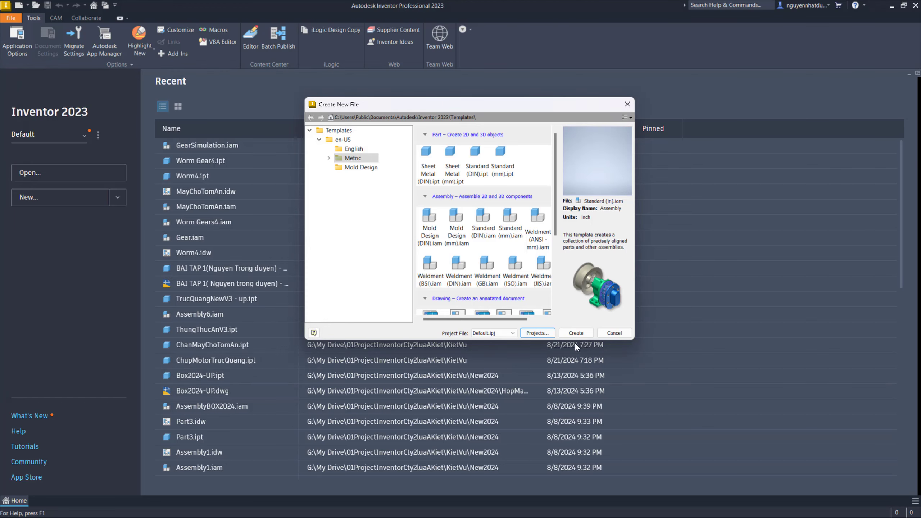
left_click(538, 332)
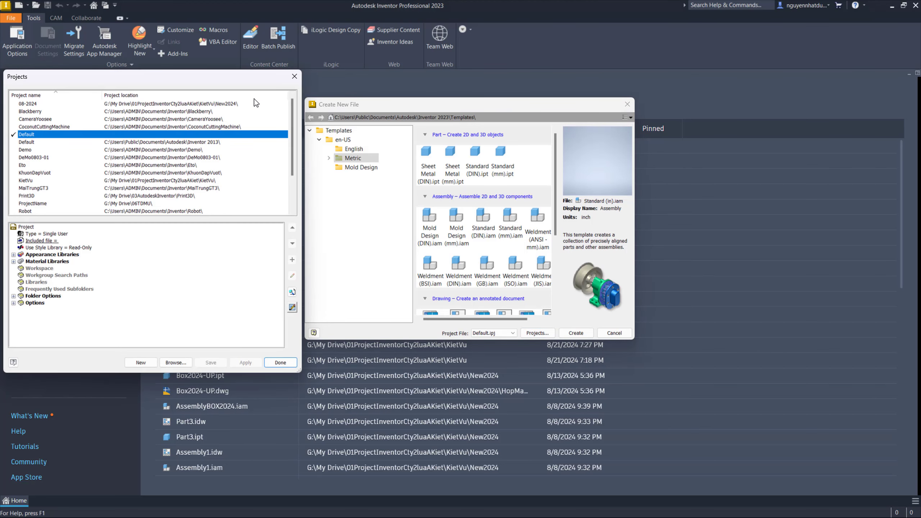
left_click_drag(238, 76, 239, 77)
left_click(147, 363)
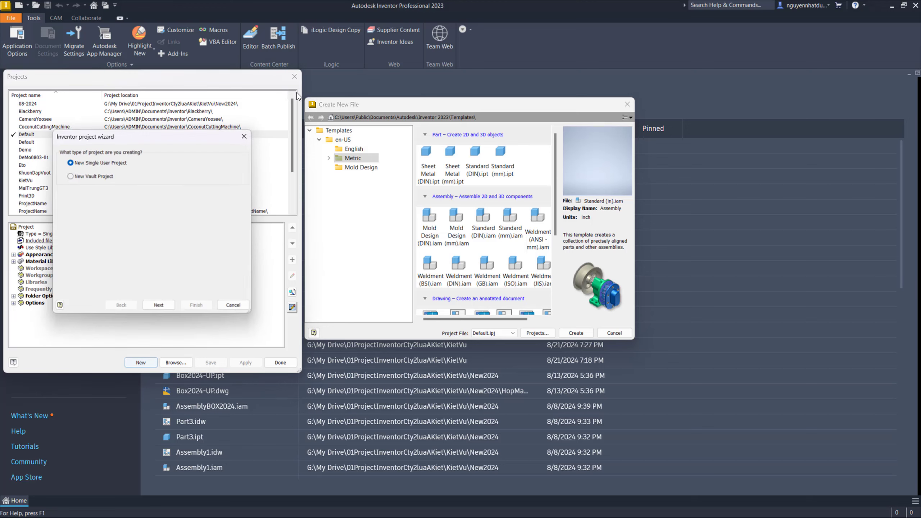
left_click(159, 306)
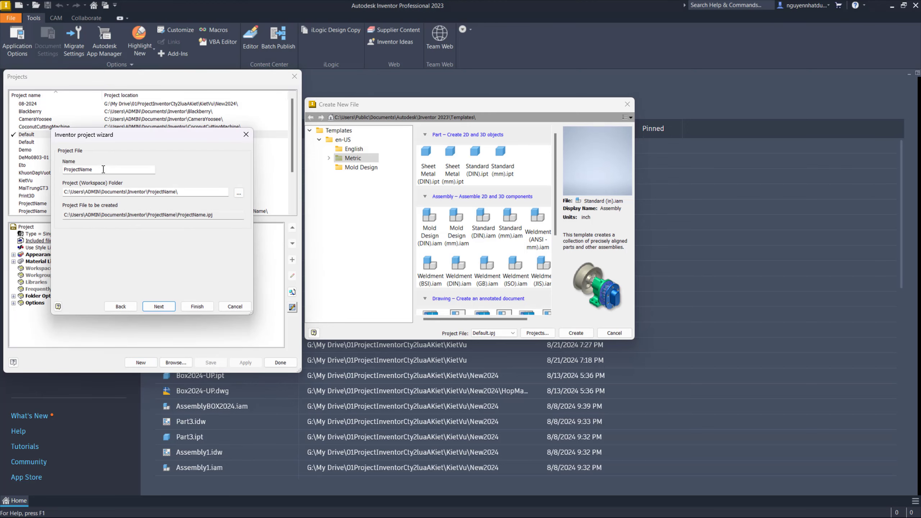
Browse for the workspace folder through This PC, Google Drive (G:), 00DNTU and CAE.
left_click(240, 195)
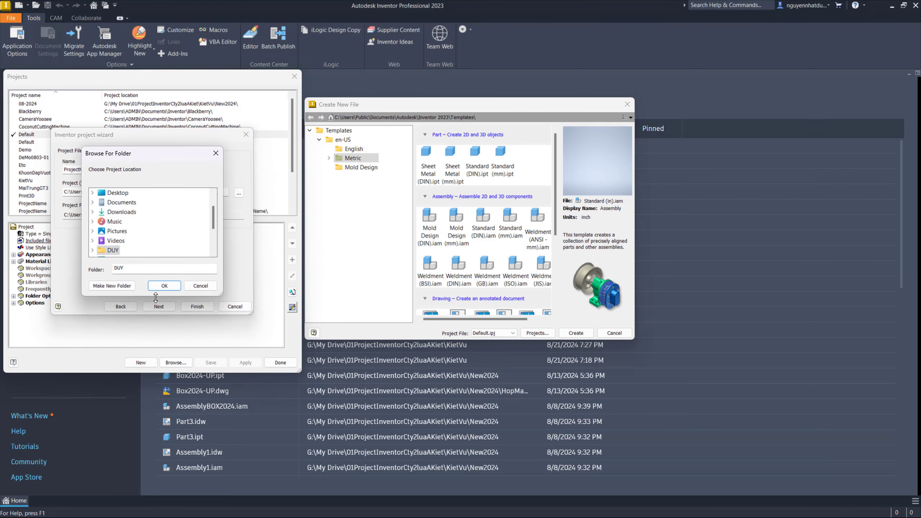
scroll(143, 229, "down", 2)
scroll(130, 229, "up", 2)
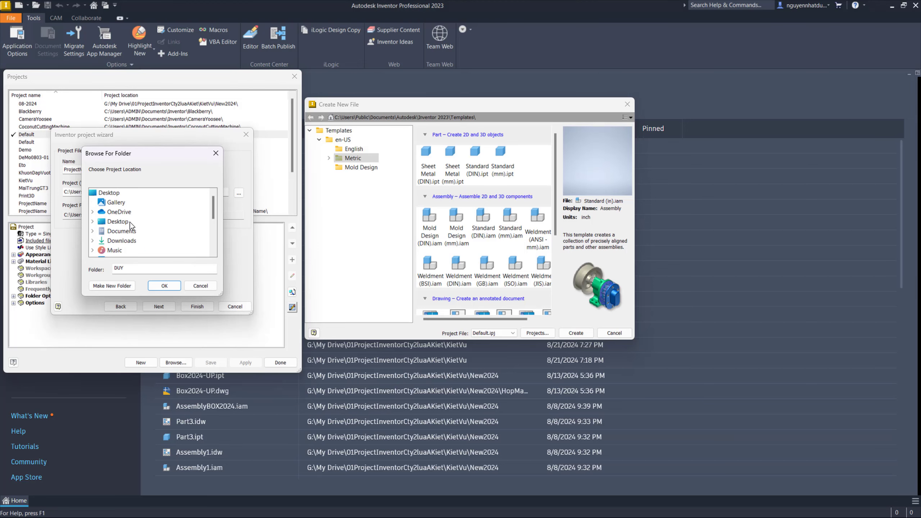
scroll(130, 221, "down", 1)
double_click(116, 231)
scroll(175, 214, "down", 1)
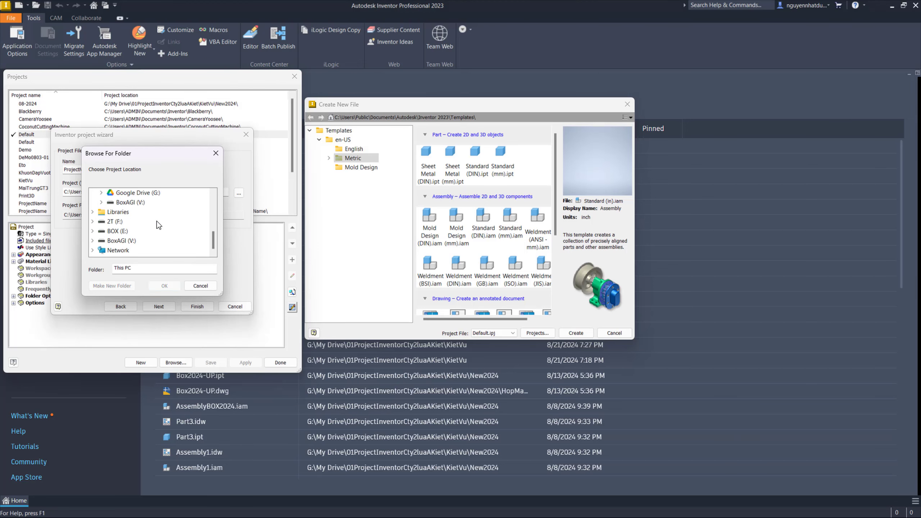
scroll(157, 221, "up", 1)
double_click(151, 251)
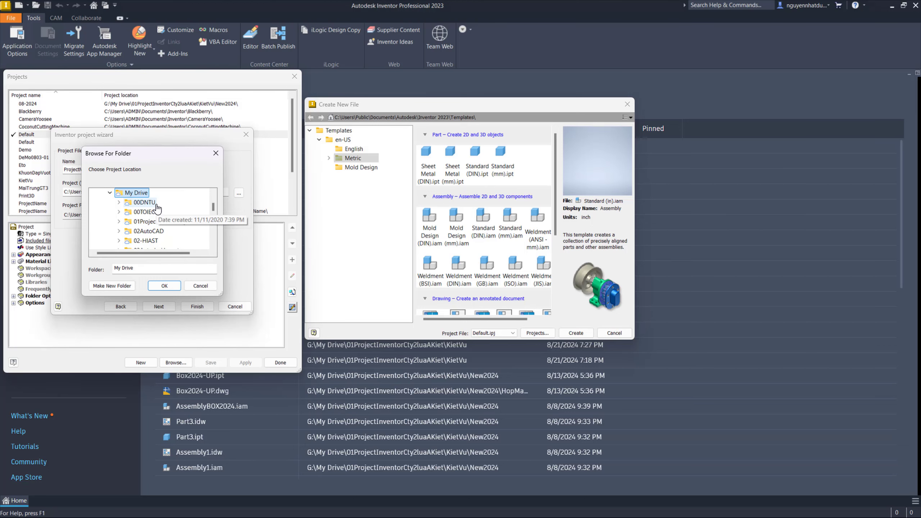
double_click(145, 203)
scroll(162, 248, "down", 1)
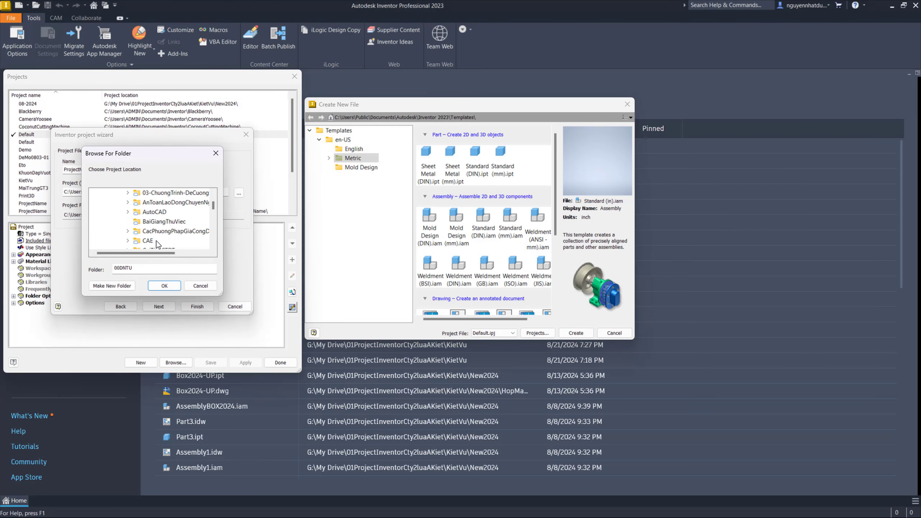
double_click(152, 240)
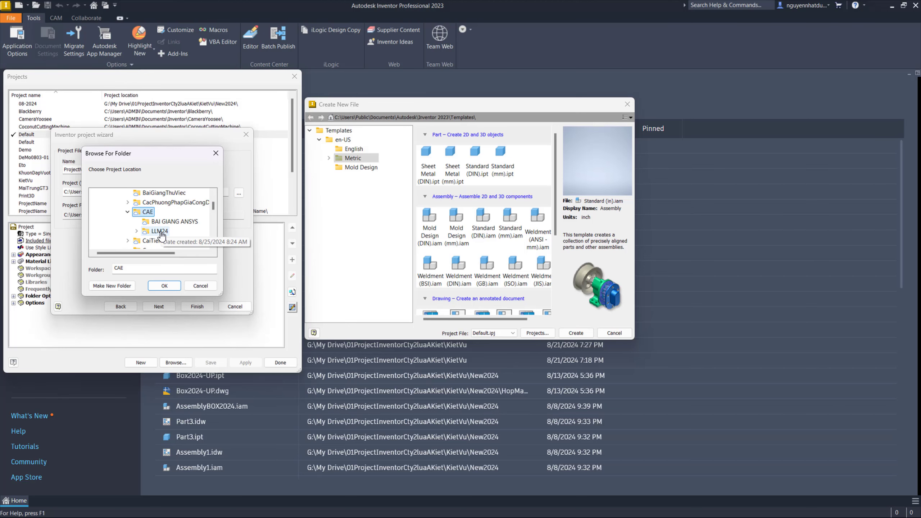
Set LLM24 as the workspace and finish the new project ProjectName as active.
left_click(163, 241)
scroll(171, 222, "down", 2)
scroll(170, 225, "up", 1)
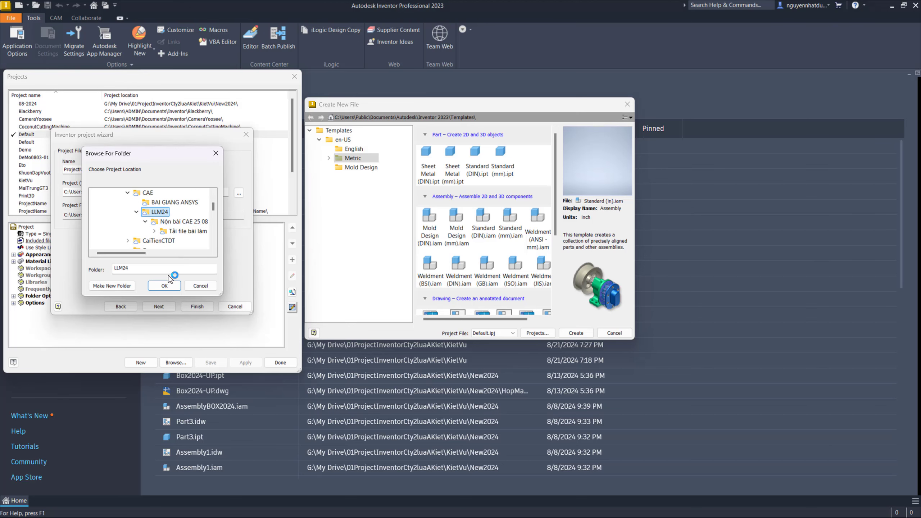
left_click(167, 289)
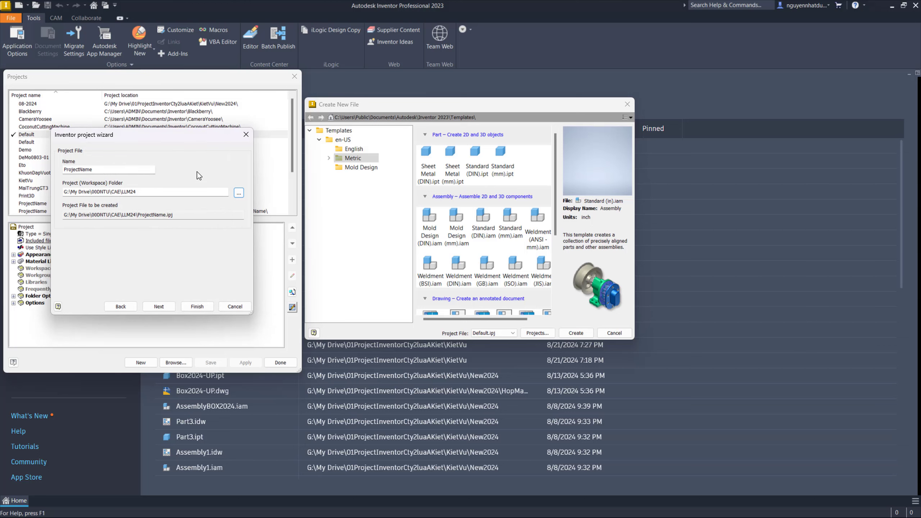
left_click(195, 308)
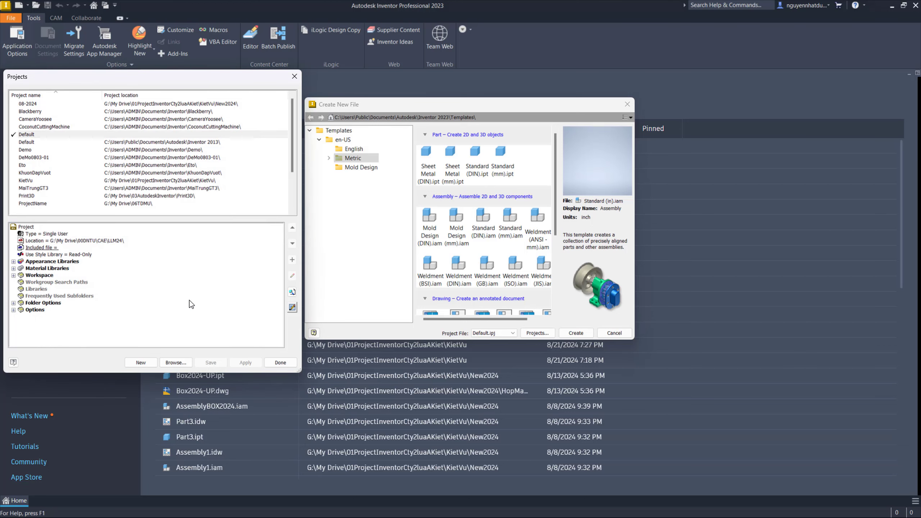
left_click(286, 363)
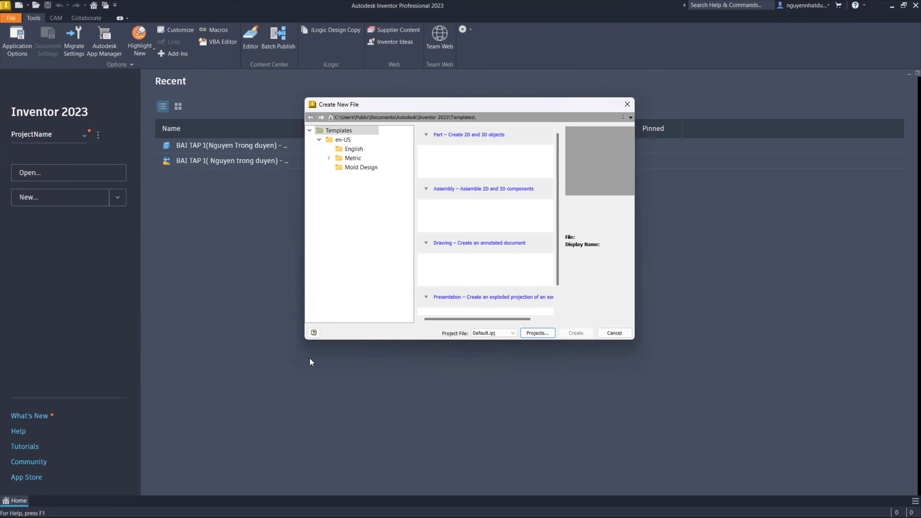
Start a new part from the English Standard (in).ipt template.
left_click(354, 149)
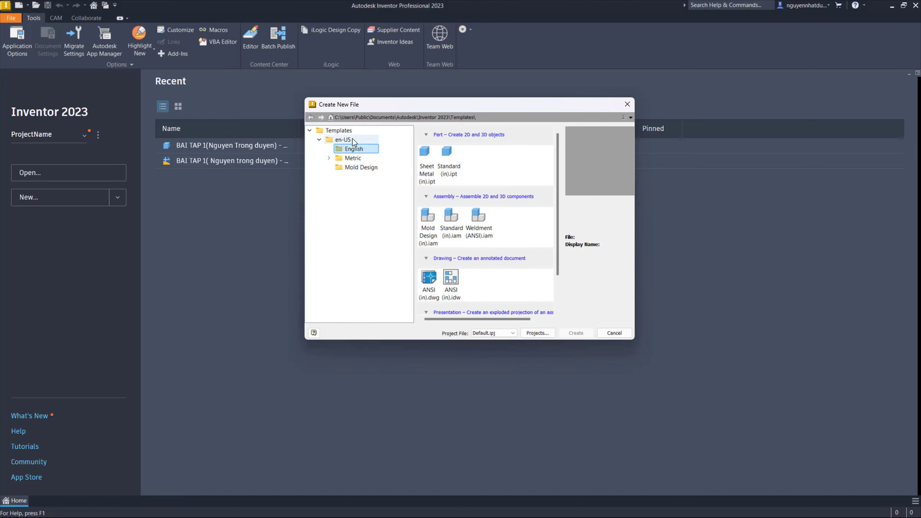
left_click(348, 159)
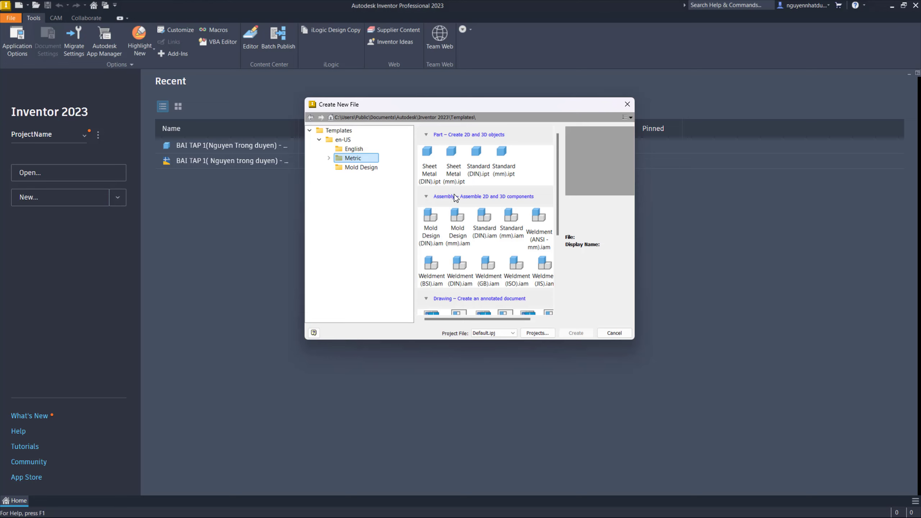
left_click(363, 149)
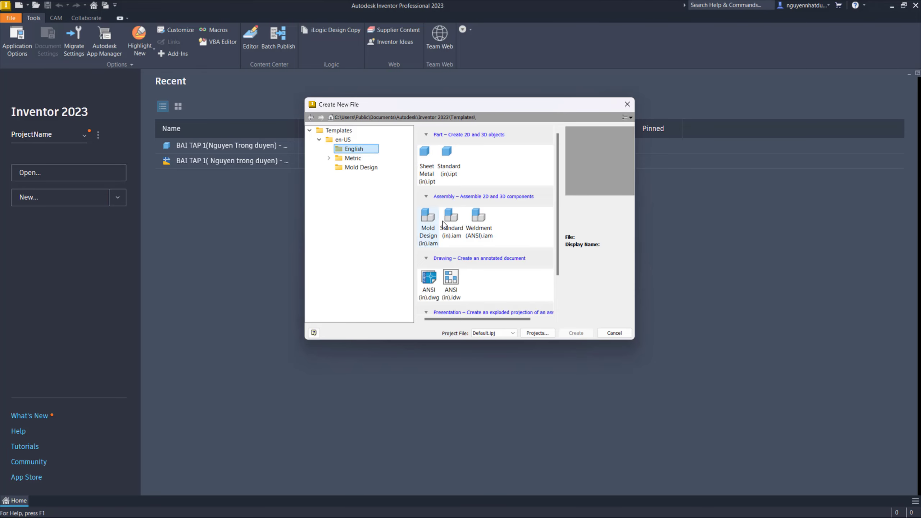
scroll(460, 260, "down", 2)
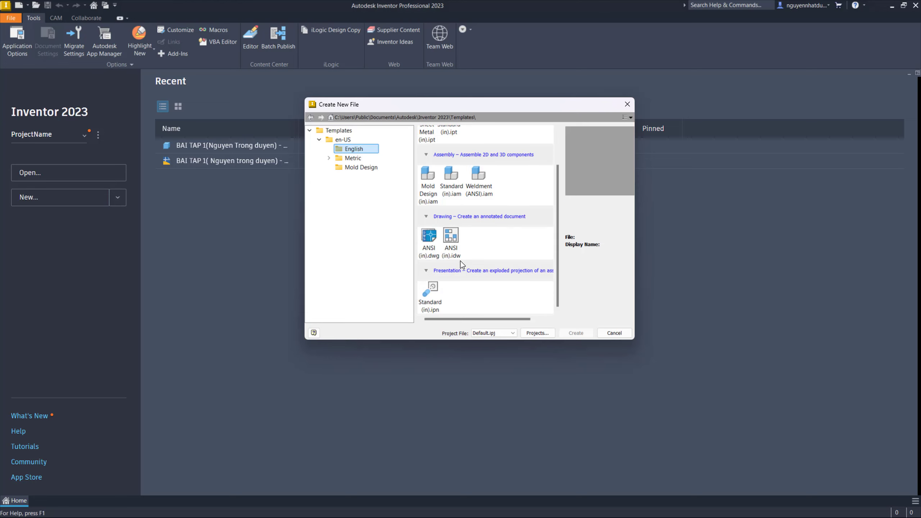
scroll(473, 292, "up", 2)
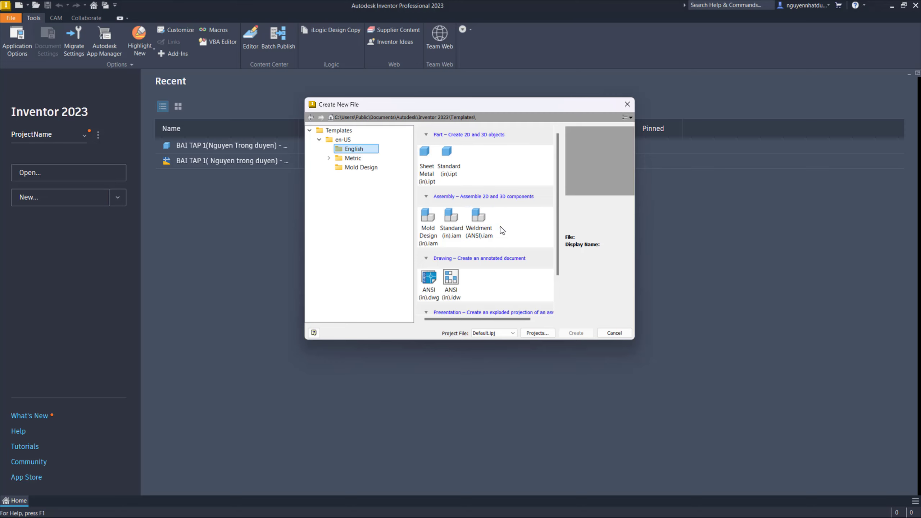
scroll(507, 262, "down", 1)
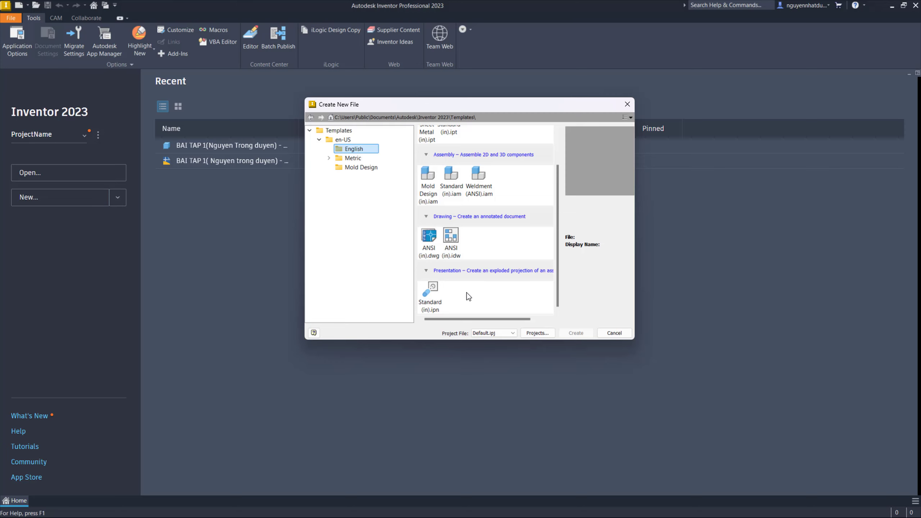
scroll(468, 297, "up", 2)
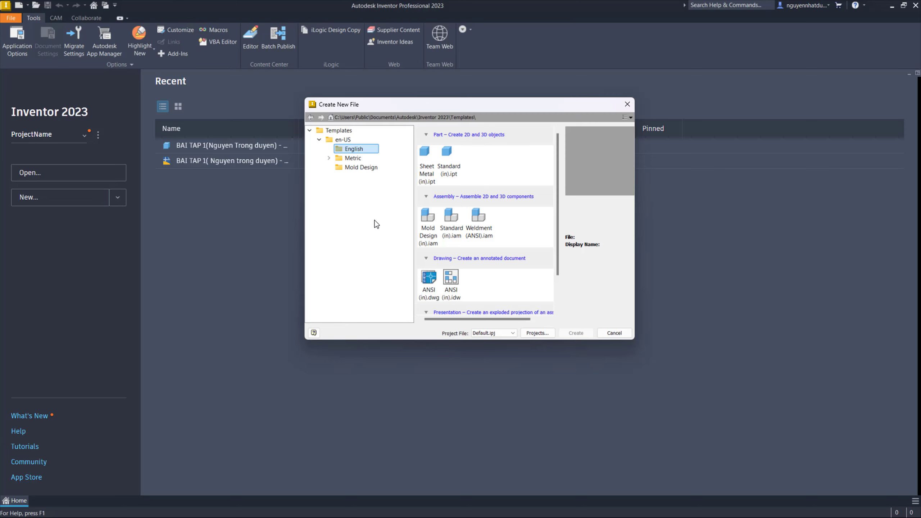
double_click(458, 163)
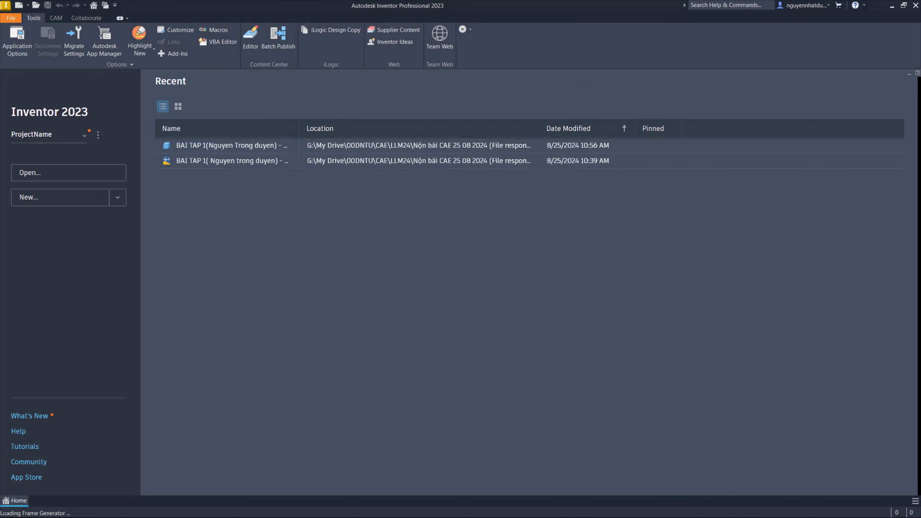
key("alt+Tab")
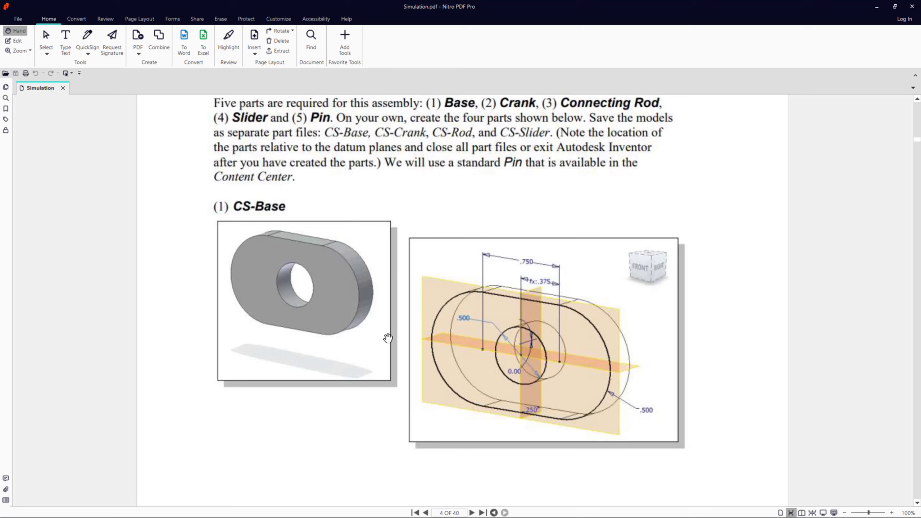
Review the CS-Base drawings on page 4 of Simulation.pdf, then minimize it.
scroll(482, 222, "down", 1)
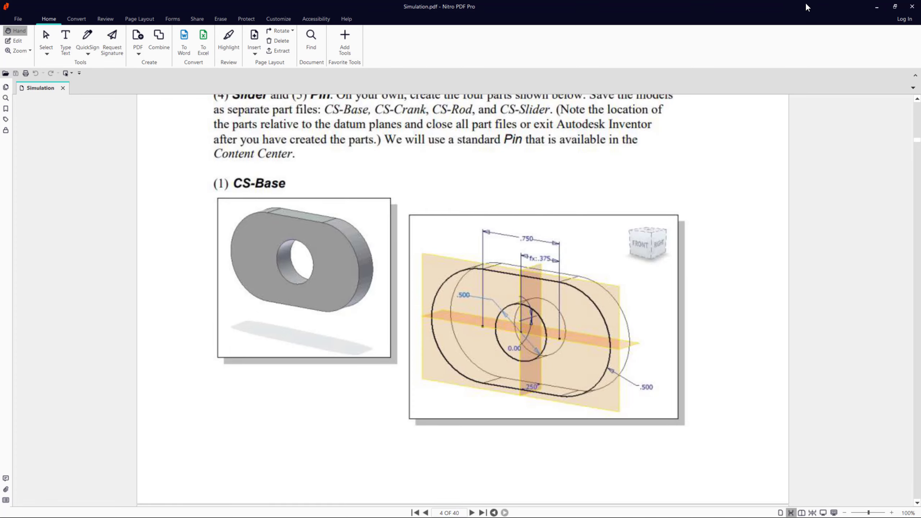
left_click(876, 7)
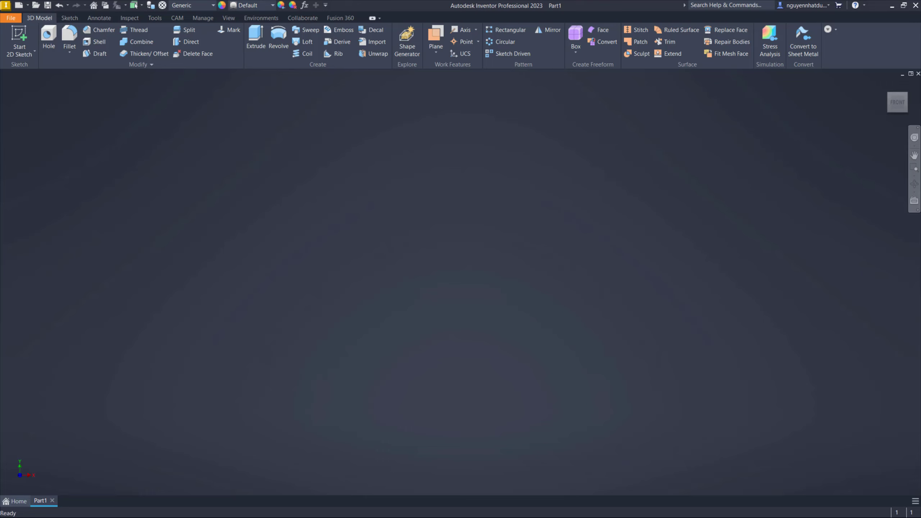
Dock the Model browser on the left and start a new 2D sketch.
left_click_drag(163, 128, 63, 71)
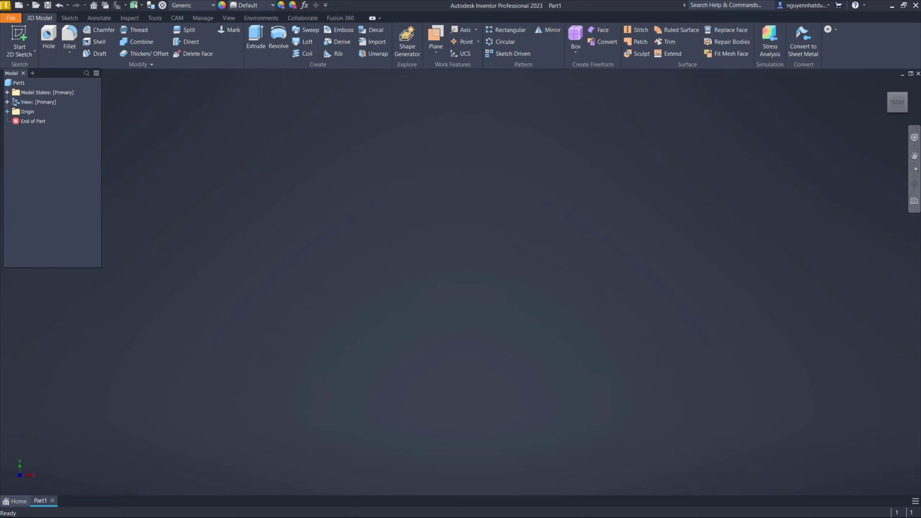
right_click(672, 313)
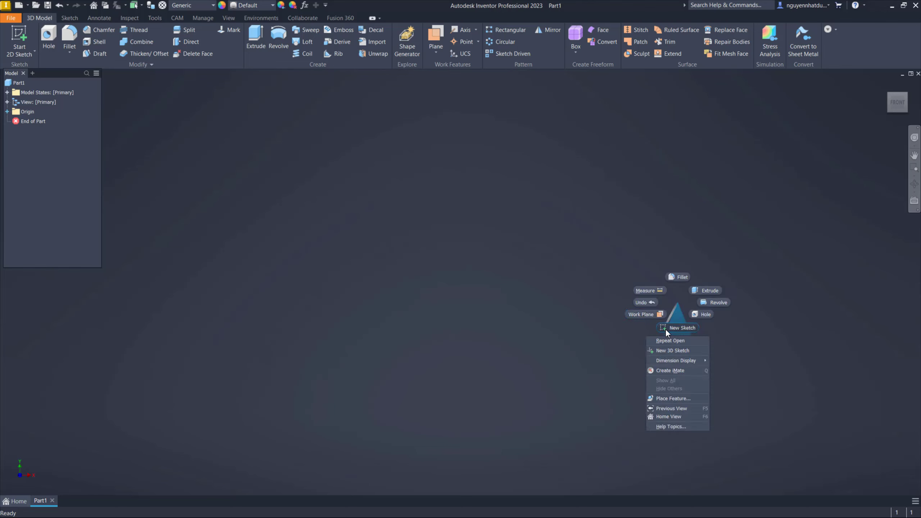
left_click(681, 274)
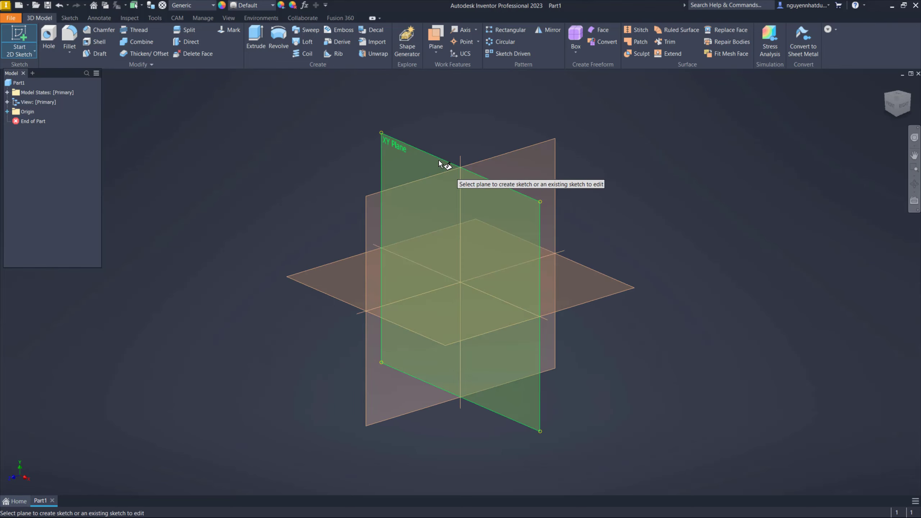
Create Sketch1 on the XY origin plane.
left_click(439, 161)
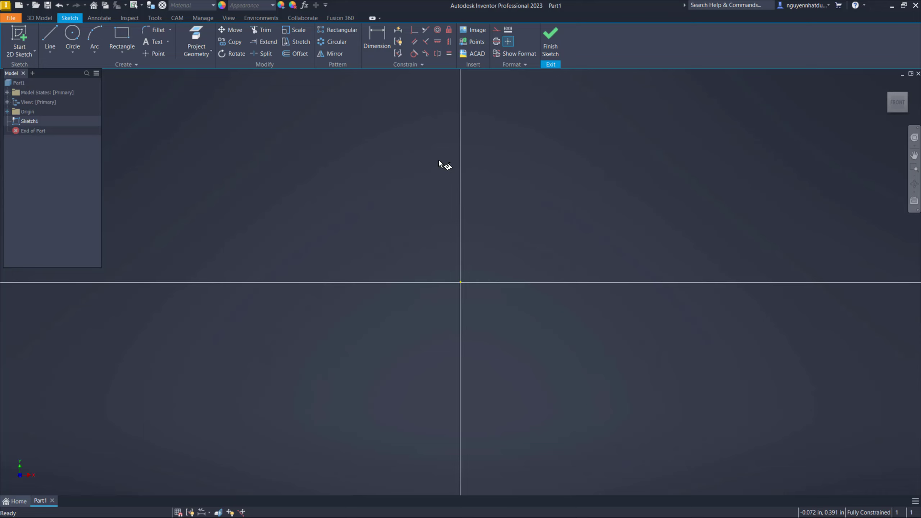
left_click(122, 52)
left_click(136, 148)
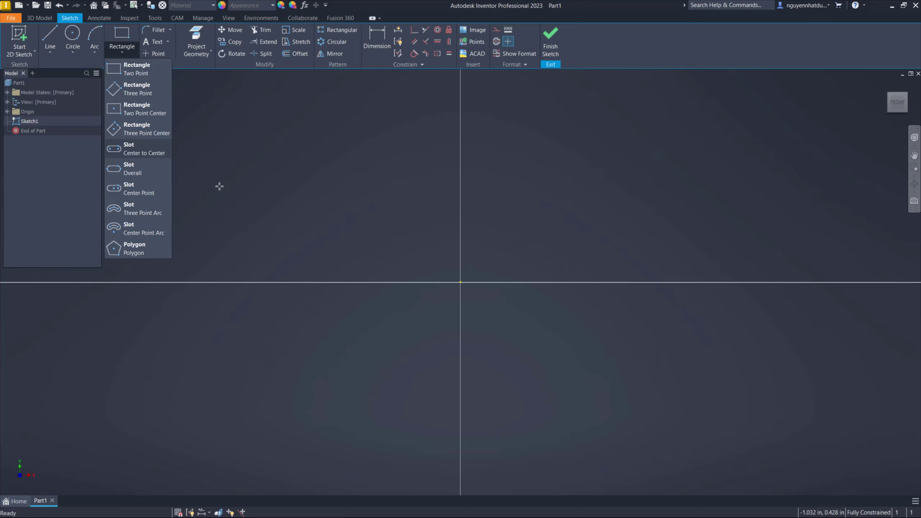
left_click(460, 284)
left_click(550, 283)
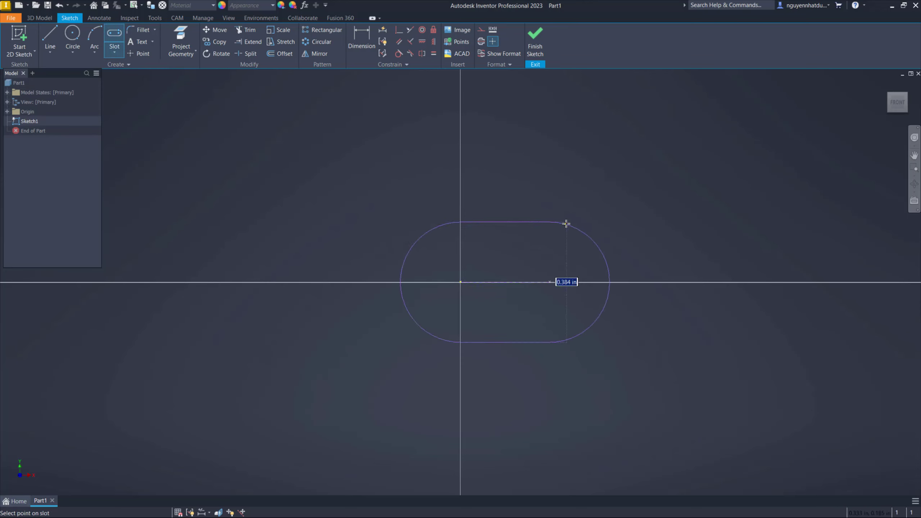
left_click(565, 222)
right_click(610, 144)
key("Escape")
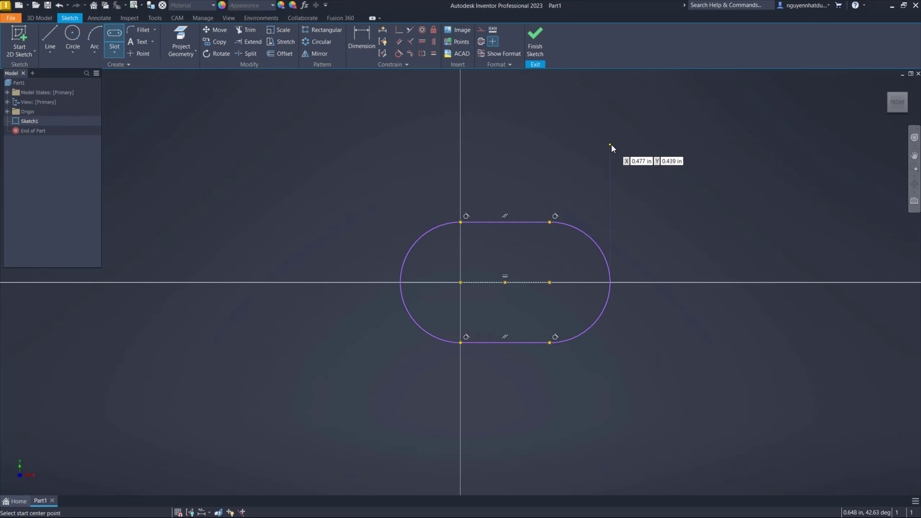
key("Escape")
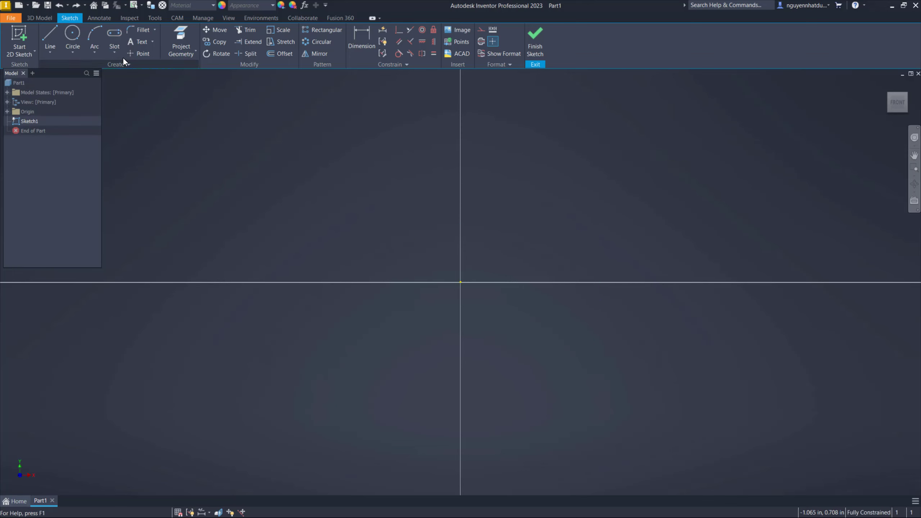
left_click(122, 55)
left_click(165, 196)
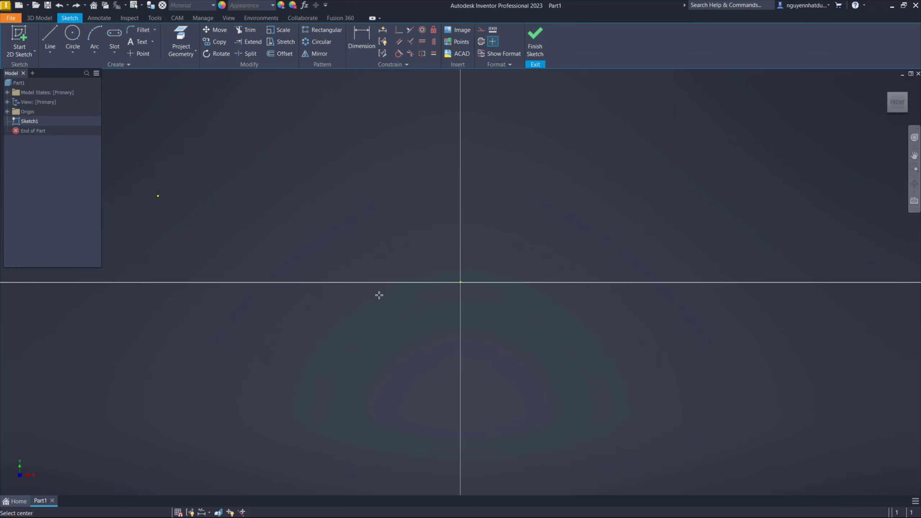
left_click(115, 53)
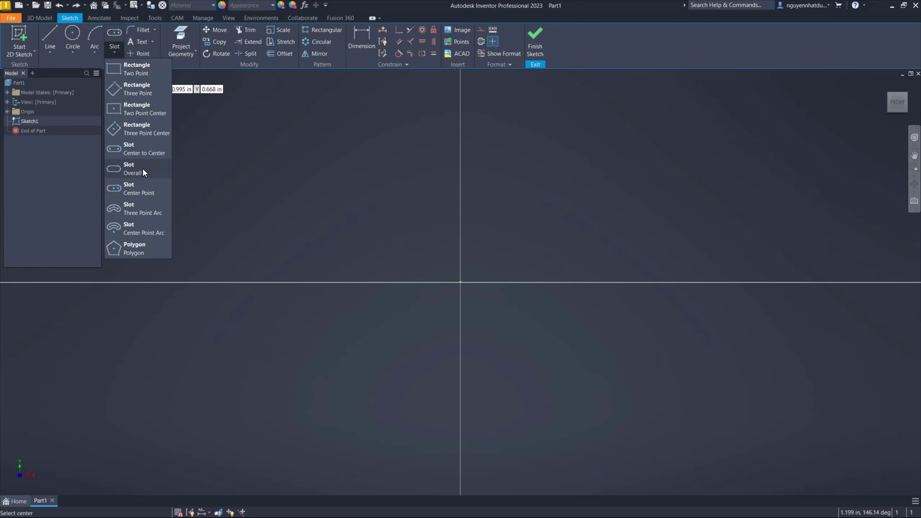
left_click(129, 192)
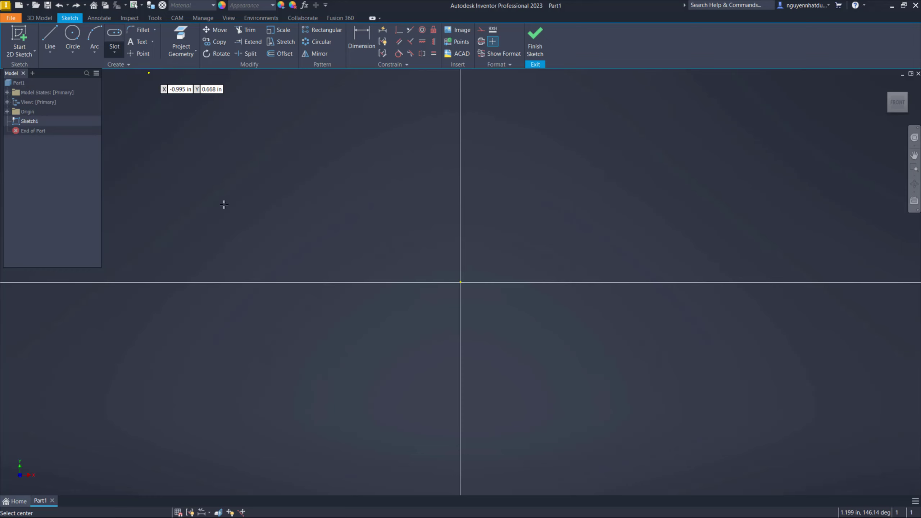
left_click(460, 283)
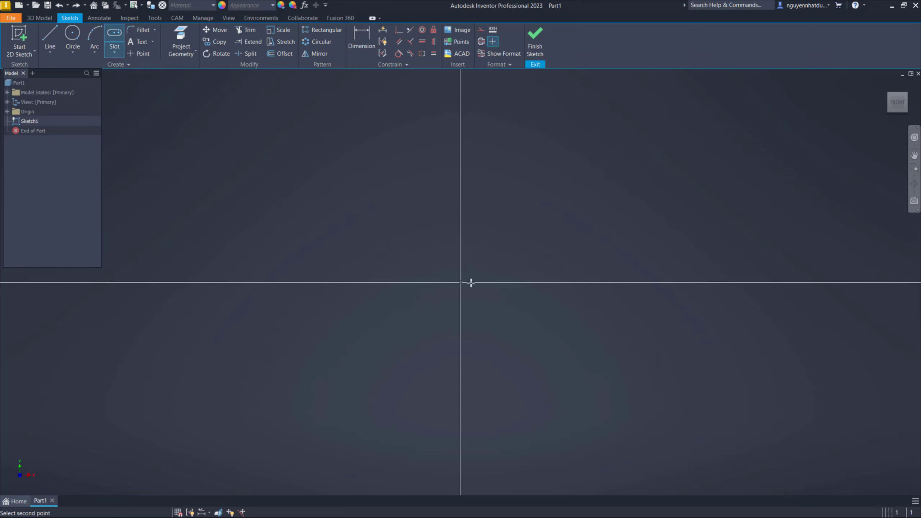
left_click(540, 283)
left_click(540, 226)
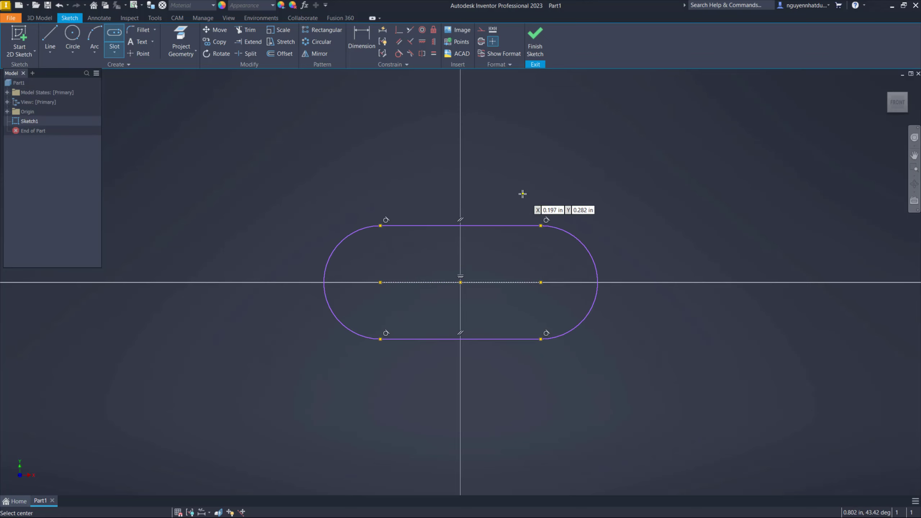
key("ctrl+z")
left_click(110, 54)
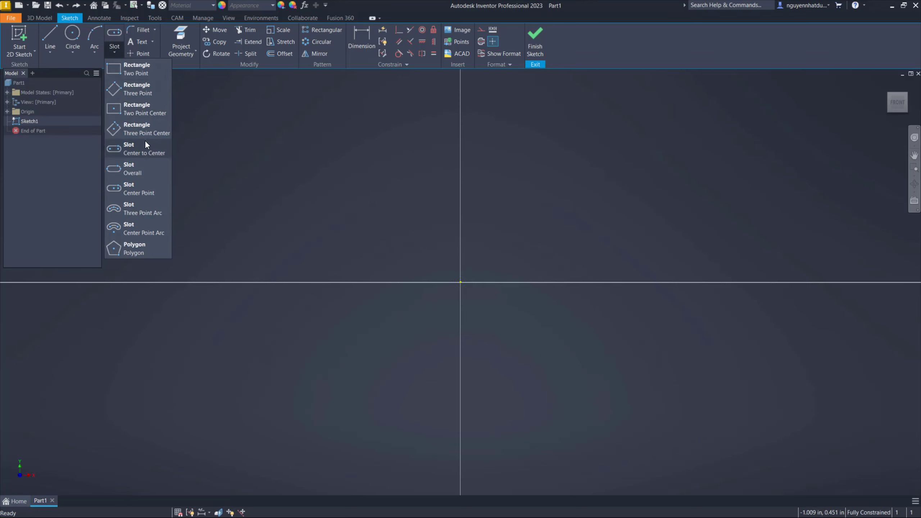
left_click(150, 169)
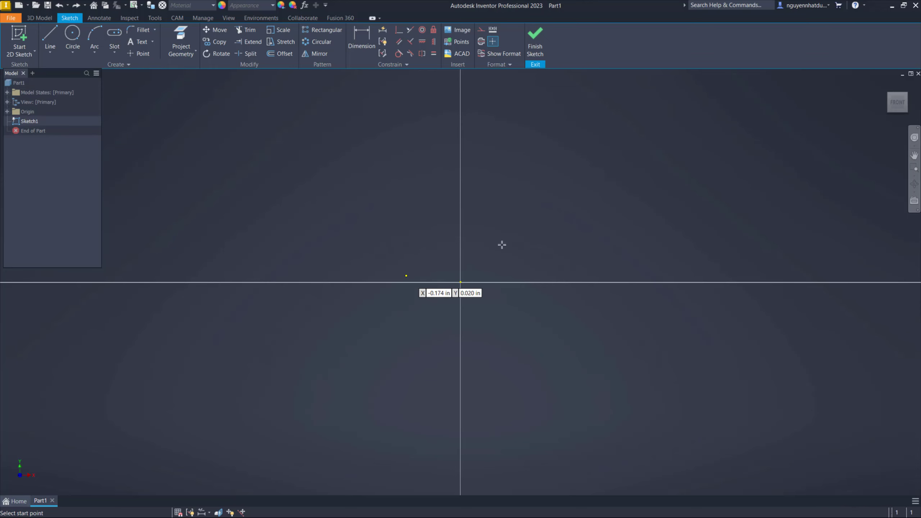
left_click(608, 158)
key("ctrl+y")
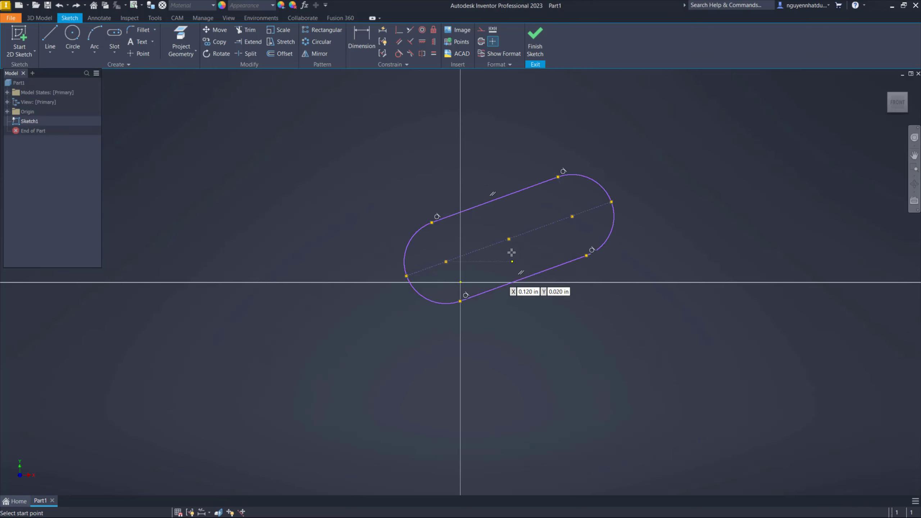
key("ctrl+z")
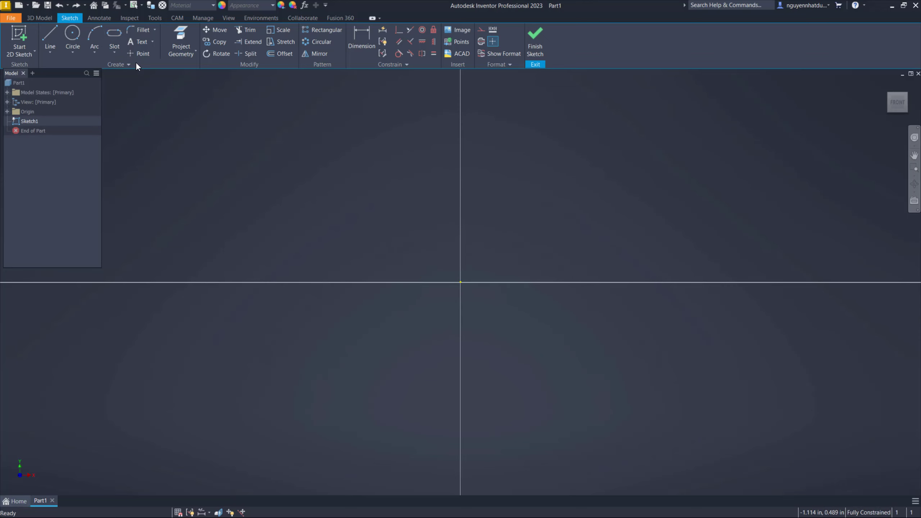
left_click(122, 51)
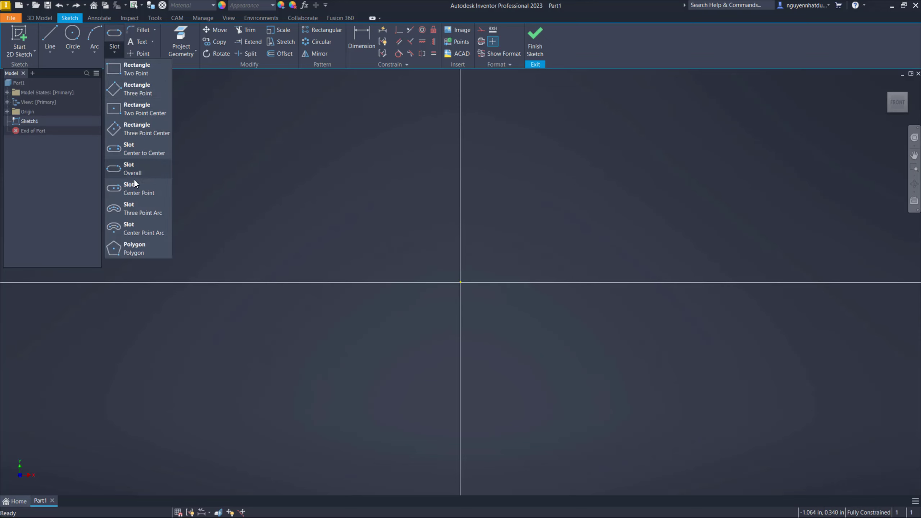
left_click(124, 190)
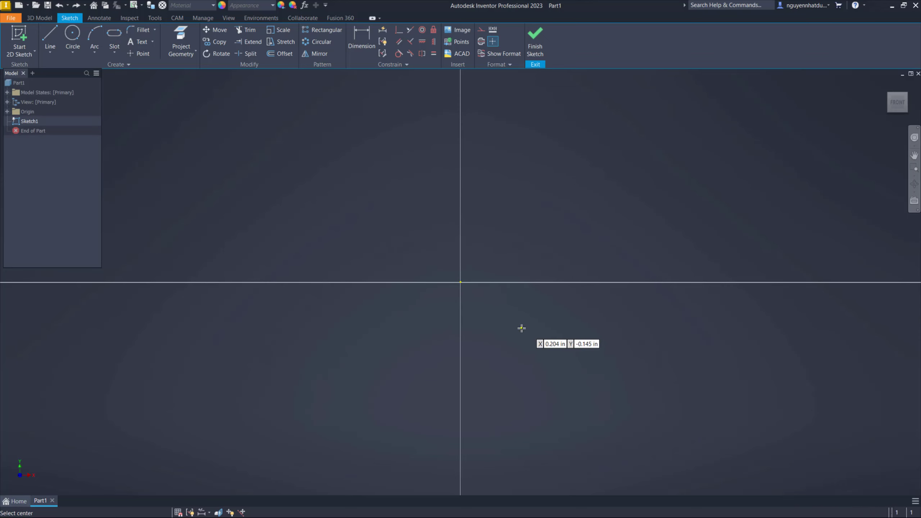
left_click(459, 283)
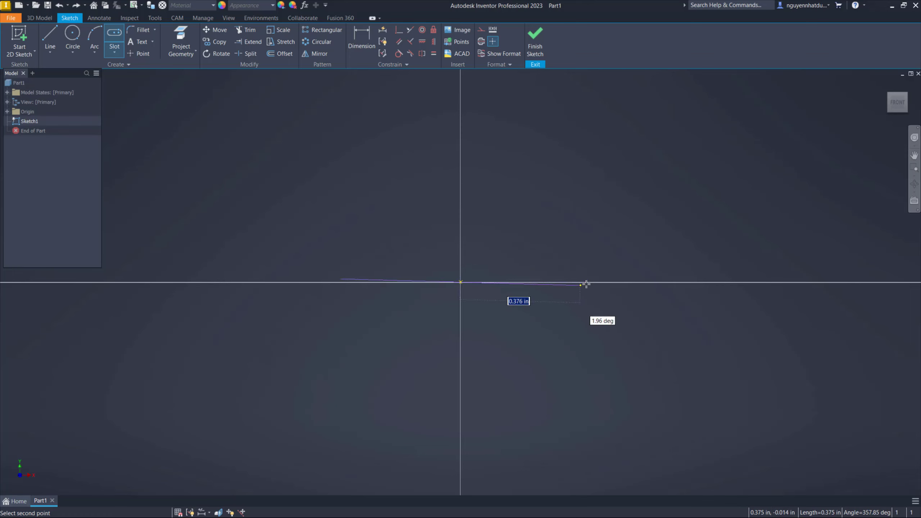
left_click(120, 54)
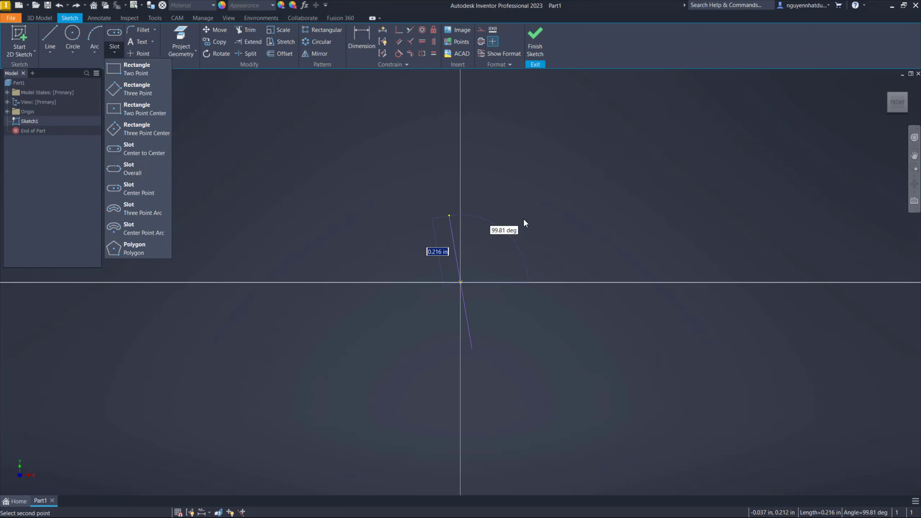
left_click(460, 189)
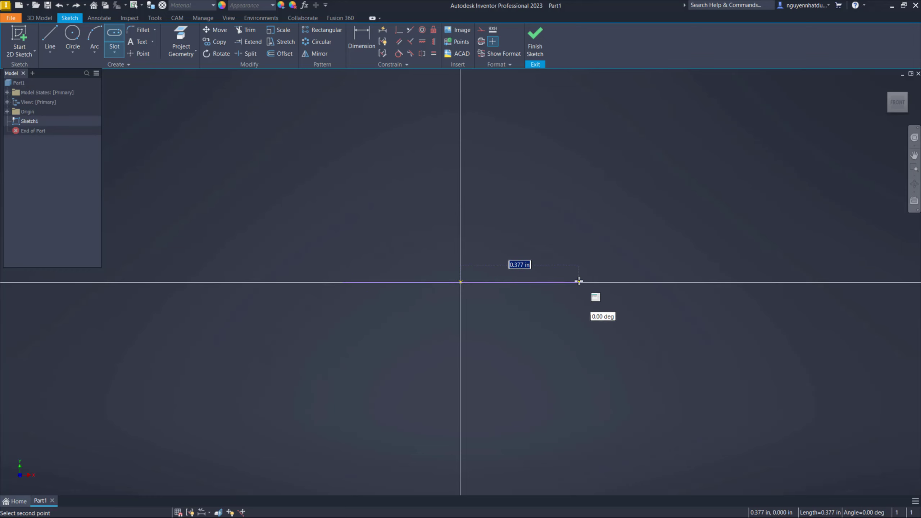
key("Escape")
Try a center-to-center slot from the origin along the horizontal axis, then undo it.
left_click(123, 46)
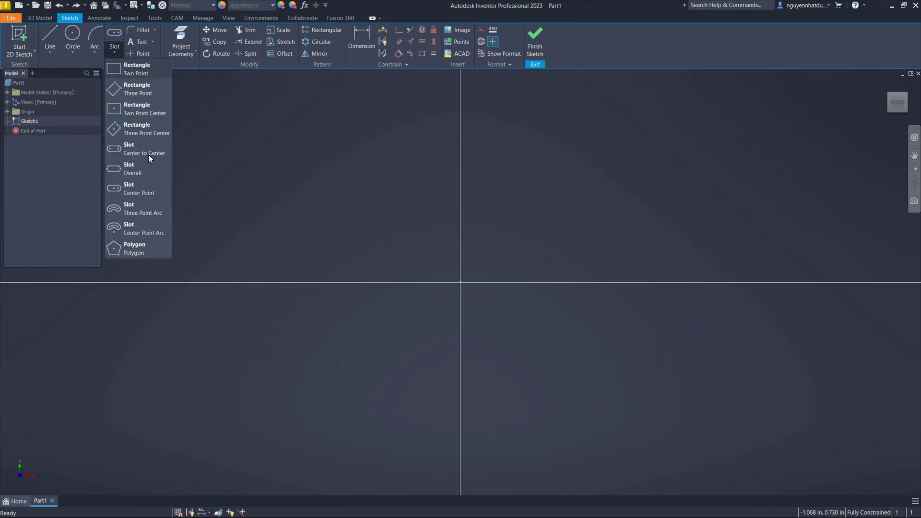
left_click(144, 152)
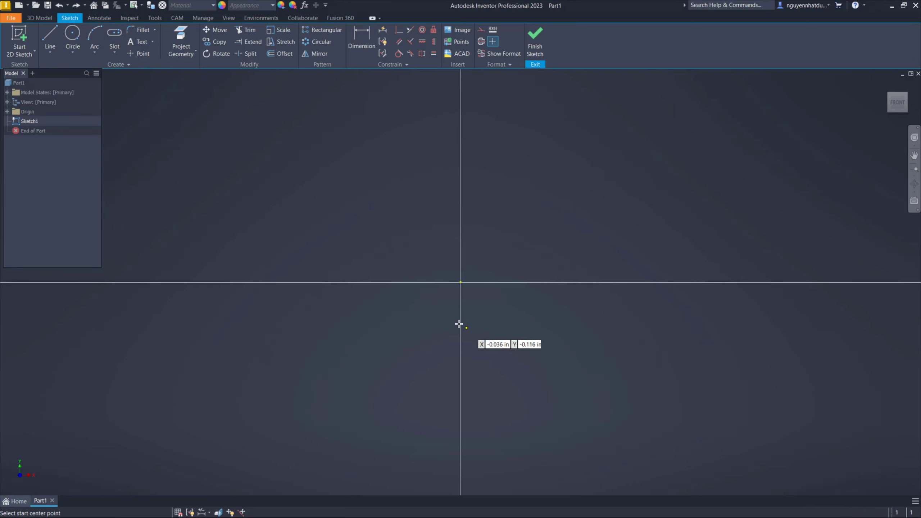
left_click(461, 283)
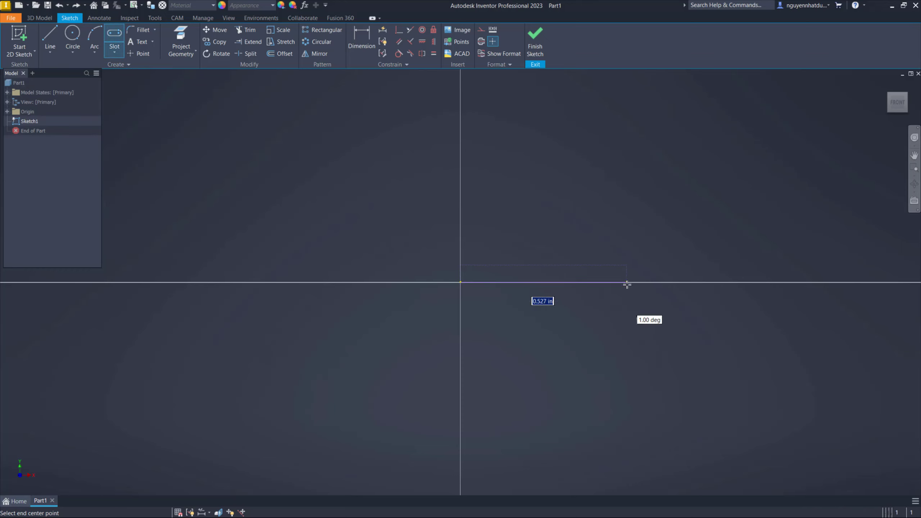
left_click(629, 283)
left_click(629, 230)
key("Escape")
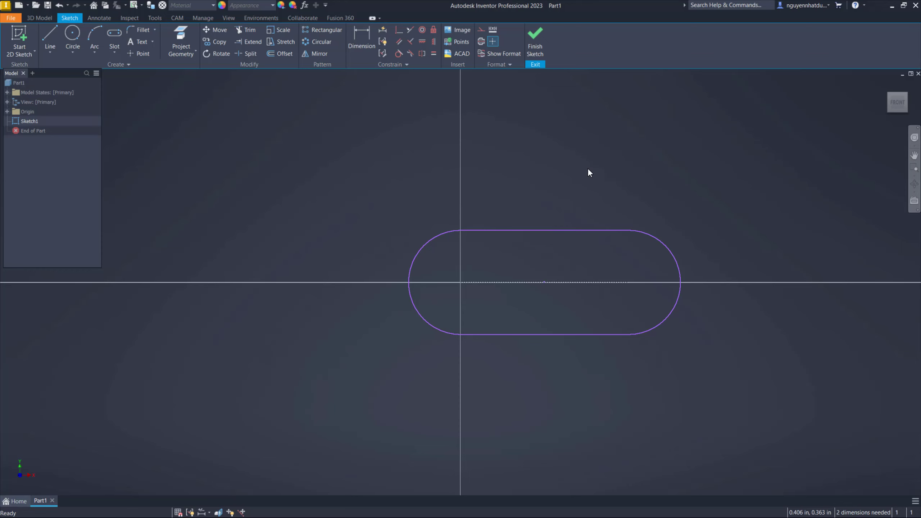
key("ctrl+z")
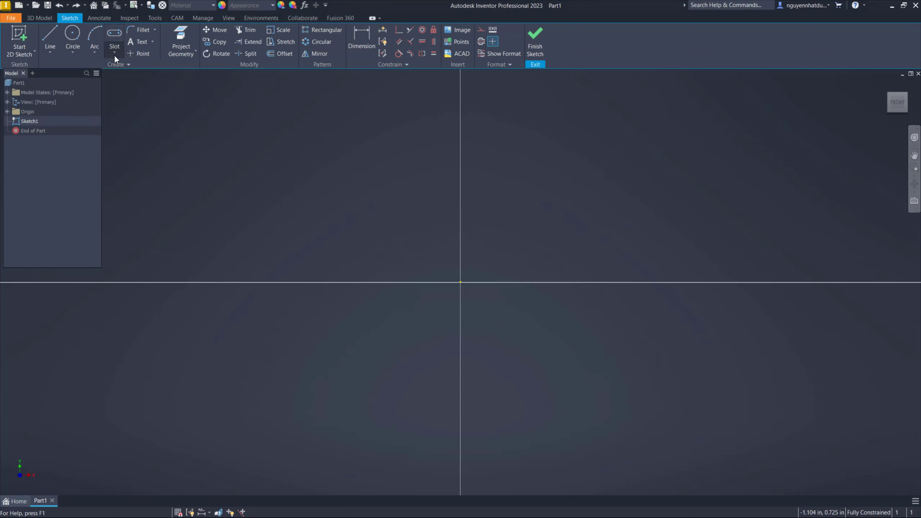
Draw a center-point slot centred on the origin along the horizontal axis.
left_click(114, 54)
left_click(131, 189)
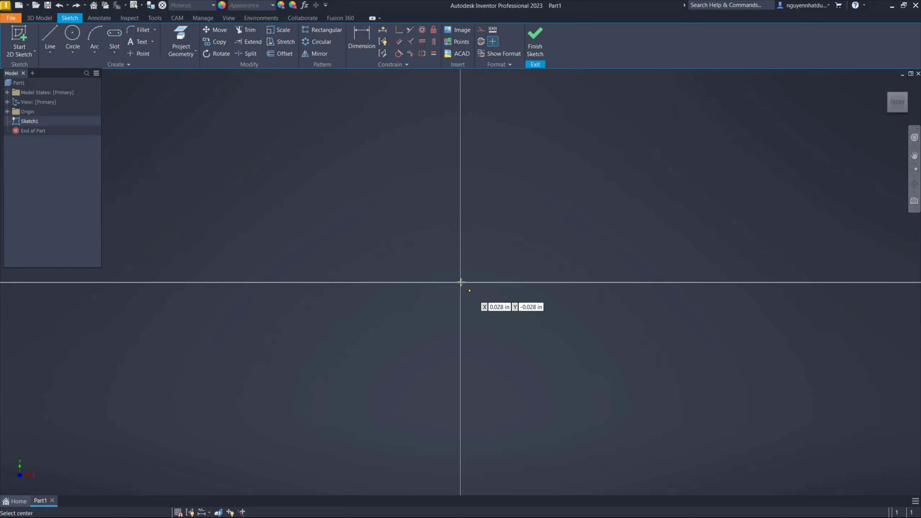
left_click(460, 282)
left_click(588, 282)
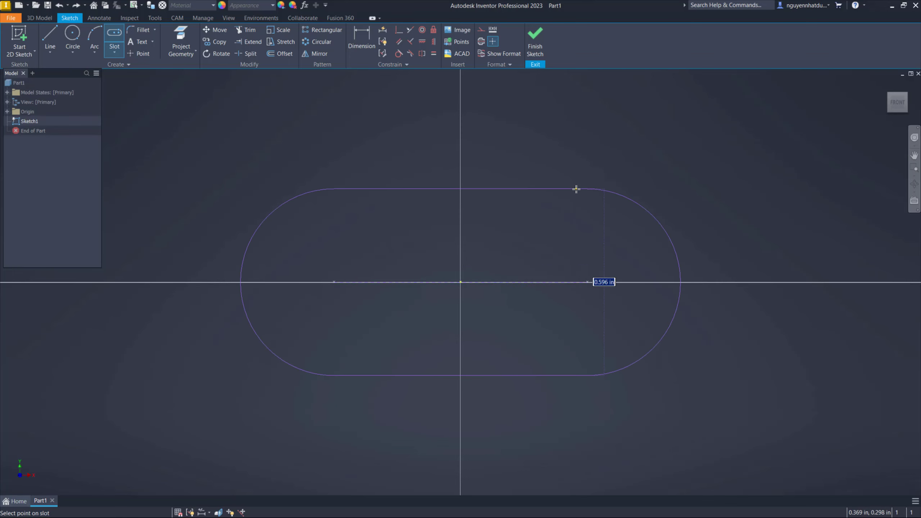
left_click(576, 189)
key("Escape")
right_click(556, 137)
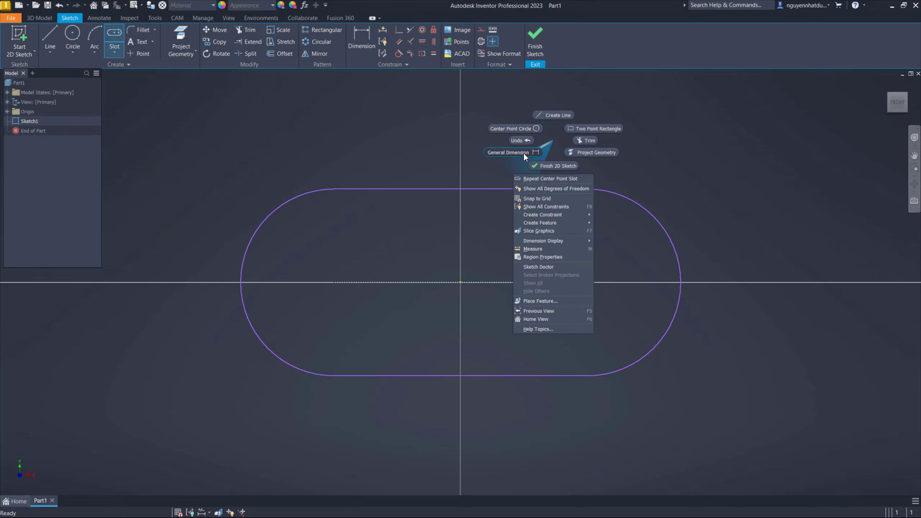
left_click(523, 153)
Dimension the slot's end arc with a 0.5 radius.
left_click(677, 250)
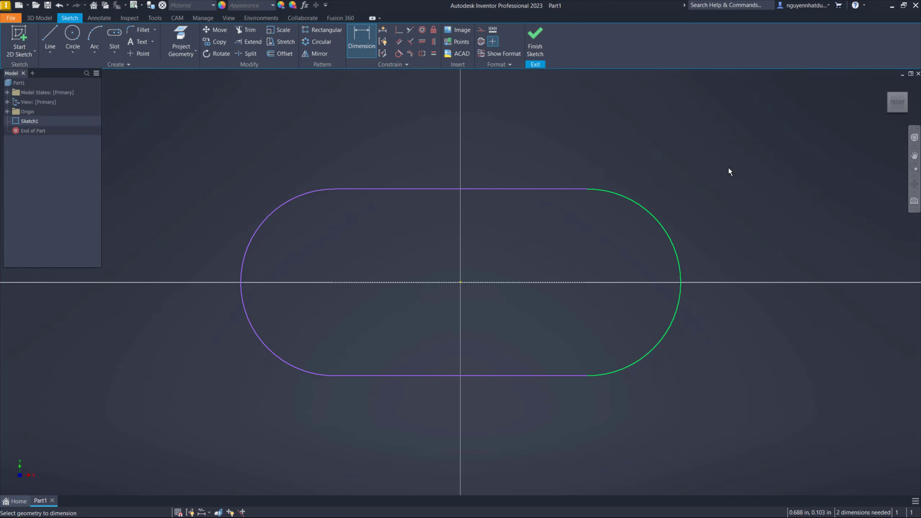
left_click(751, 153)
type("0.5")
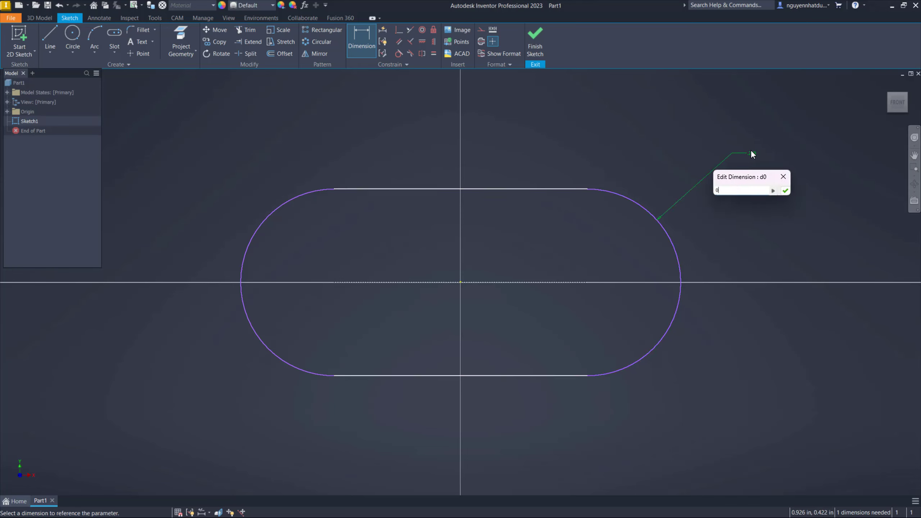
key("Return")
scroll(390, 208, "down", 3)
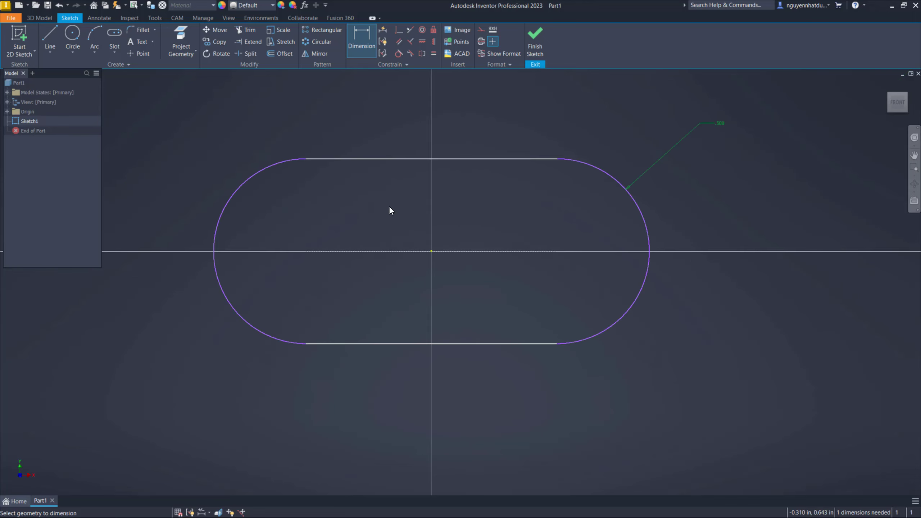
Dimension the slot's straight length to 0.75 and finish the sketch.
left_click(455, 159)
left_click(471, 112)
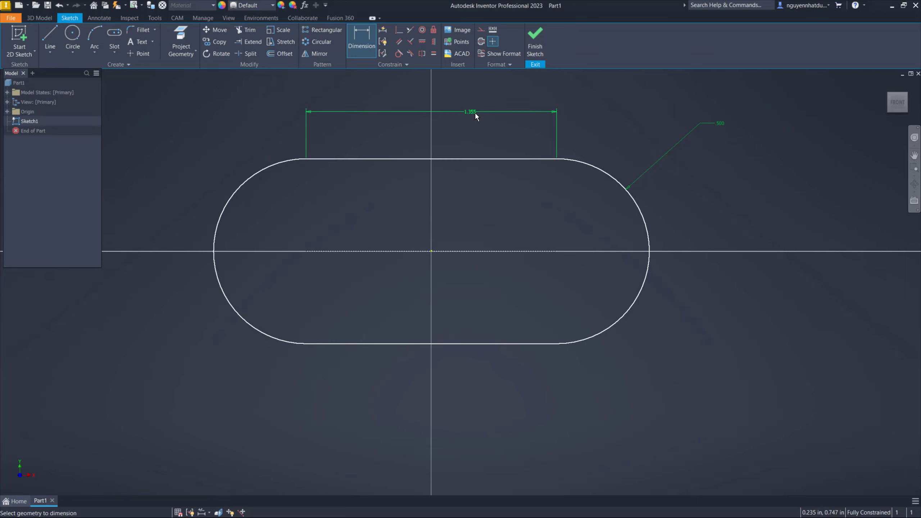
type("0.75")
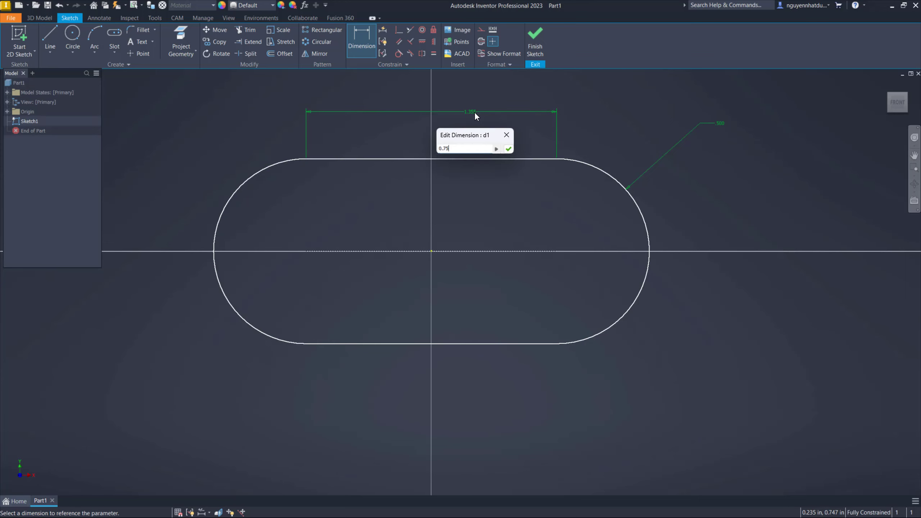
key("Return")
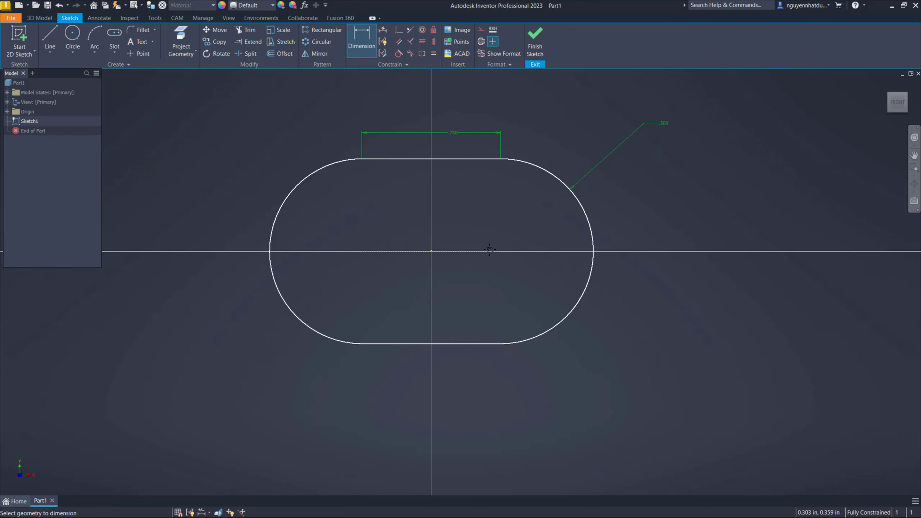
middle_click_drag(490, 200, 492, 250)
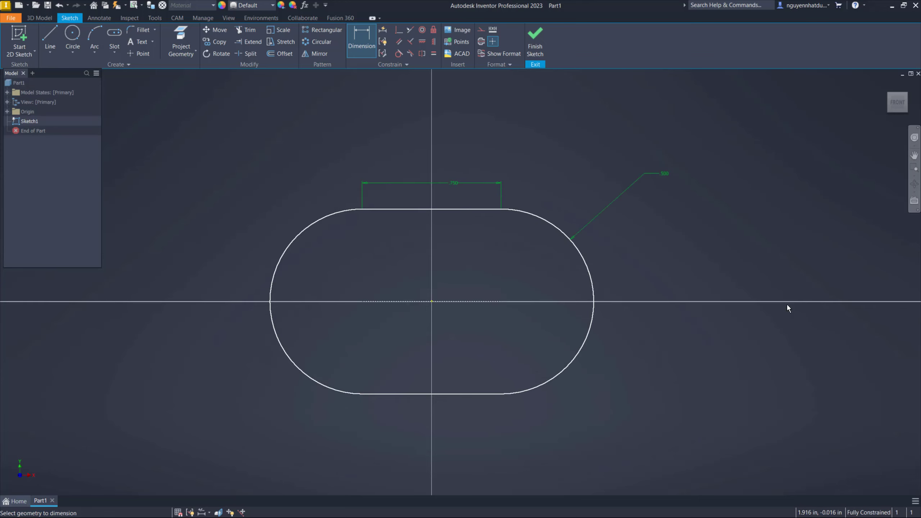
middle_click_drag(234, 225, 300, 182)
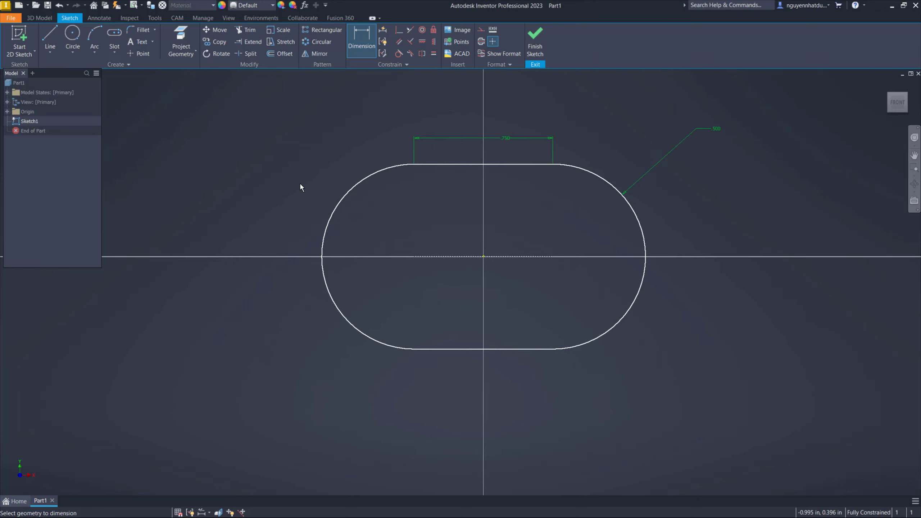
middle_click_drag(318, 148, 288, 174)
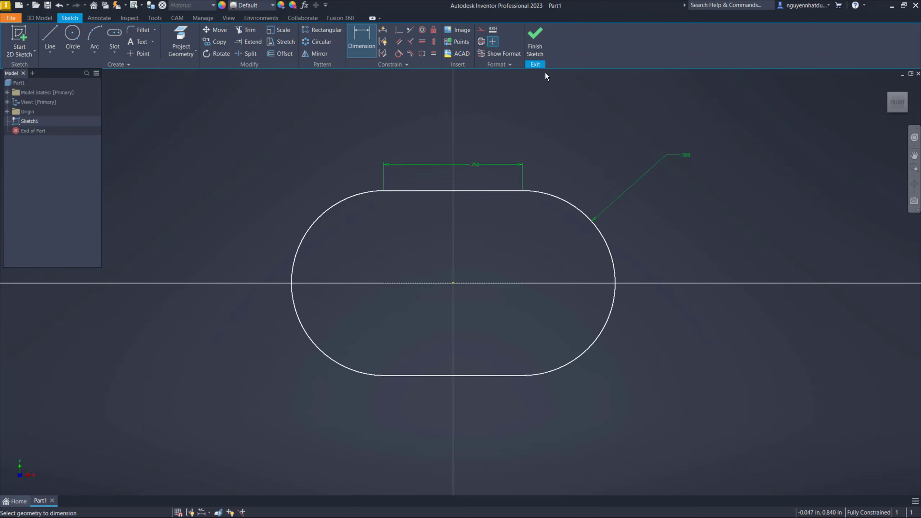
left_click(539, 54)
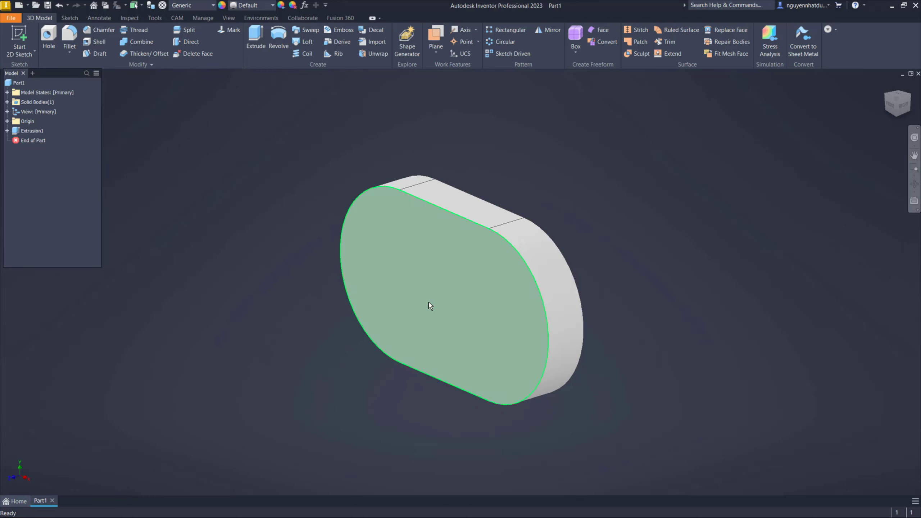
Create Sketch2 on the block's front face with a centre point, then finish it.
right_click(452, 297)
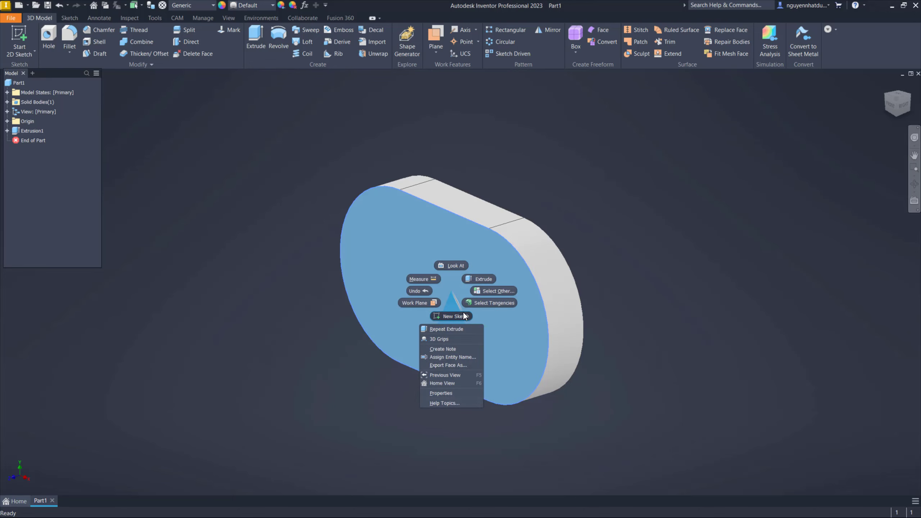
left_click(460, 315)
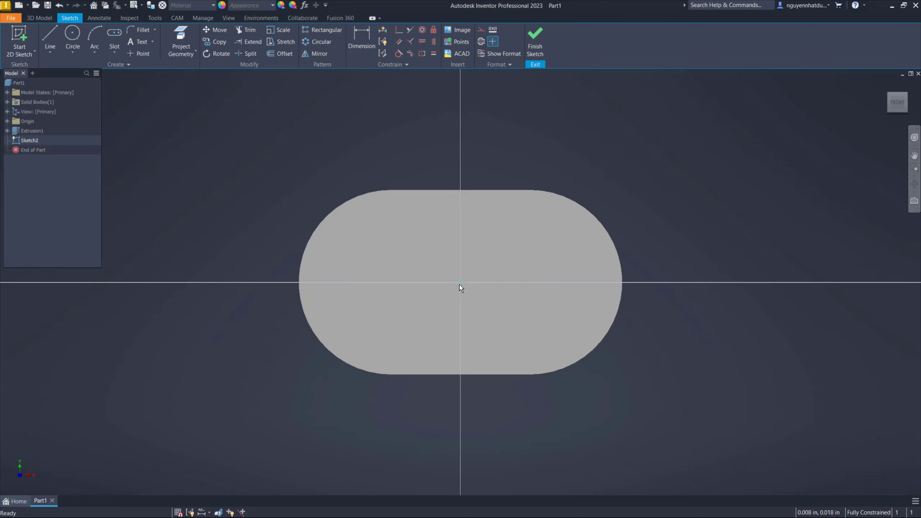
left_click(535, 40)
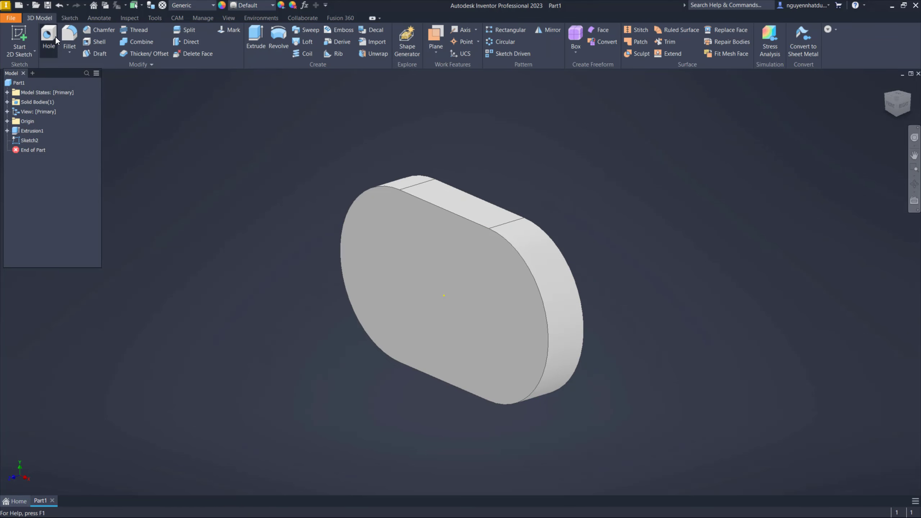
Add a 0.5-deep hole at the front sketch's centre point.
key("h")
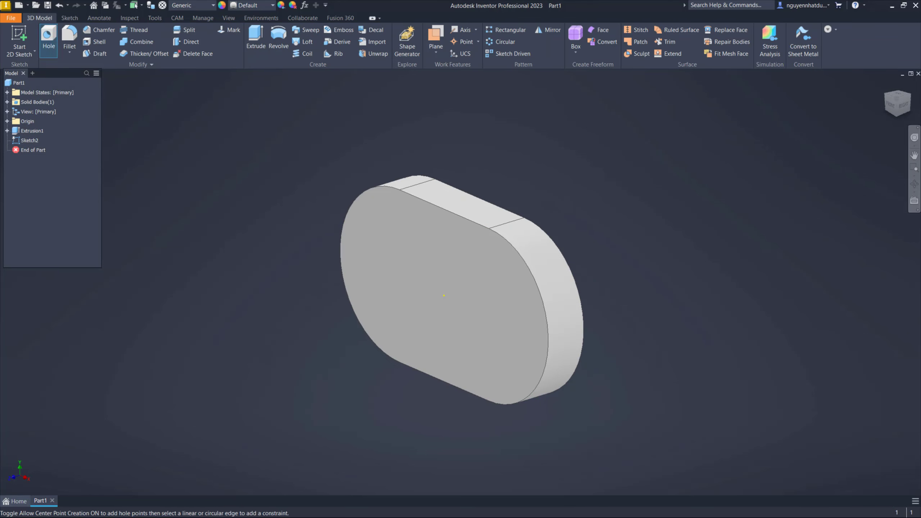
left_click_drag(847, 228, 862, 162)
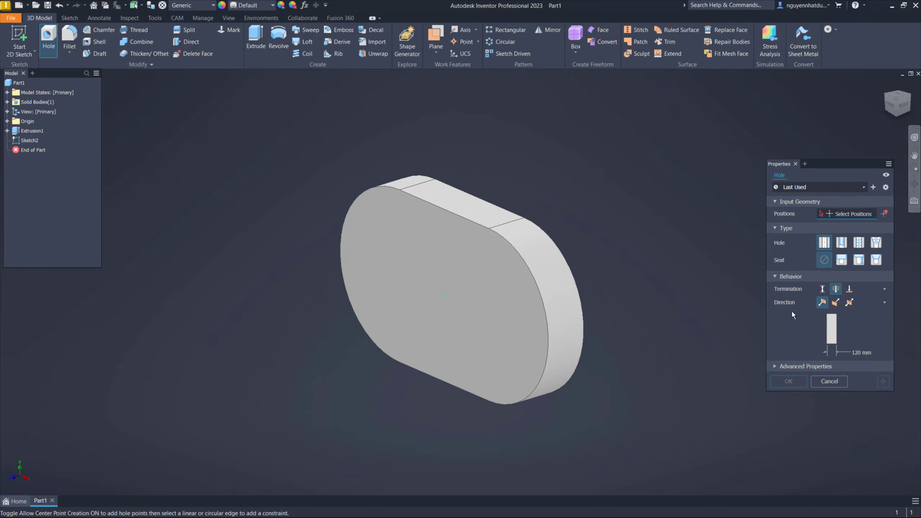
left_click(860, 352)
type("0.5")
left_click(445, 296)
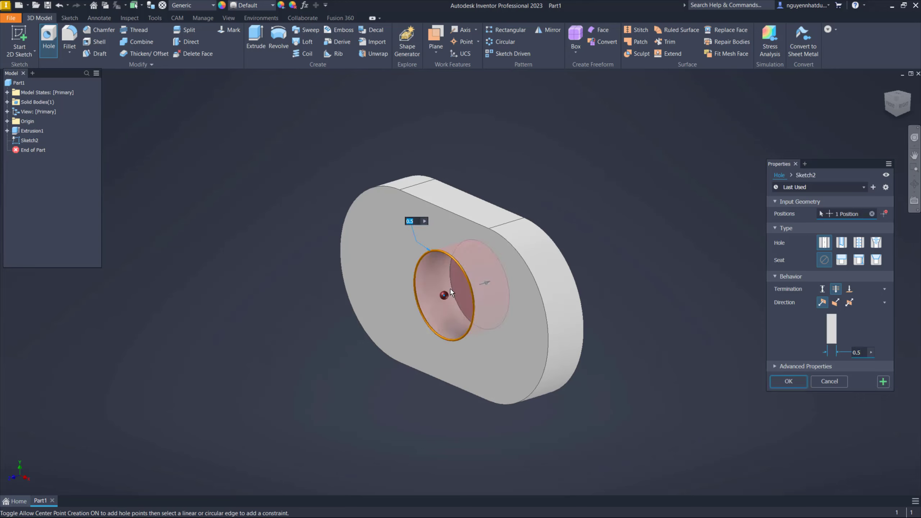
left_click(789, 384)
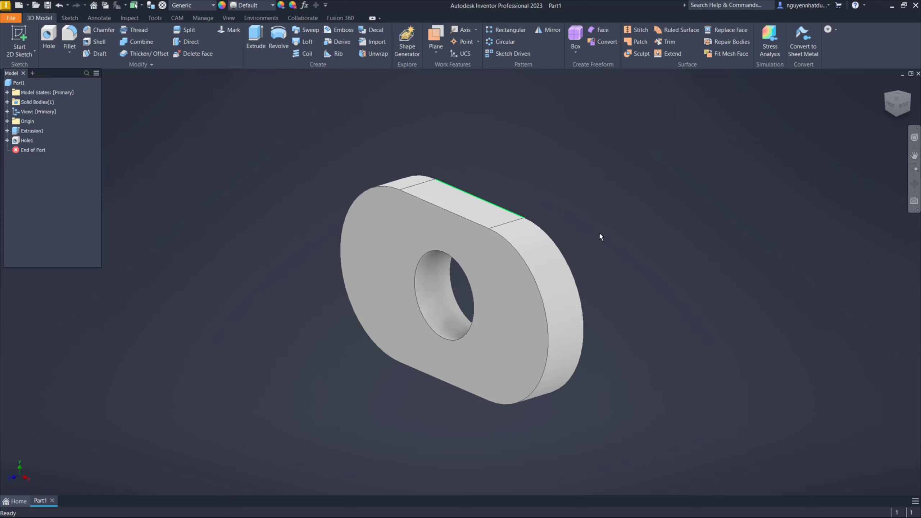
Set the part material to Stainless Steel.
left_click(214, 5)
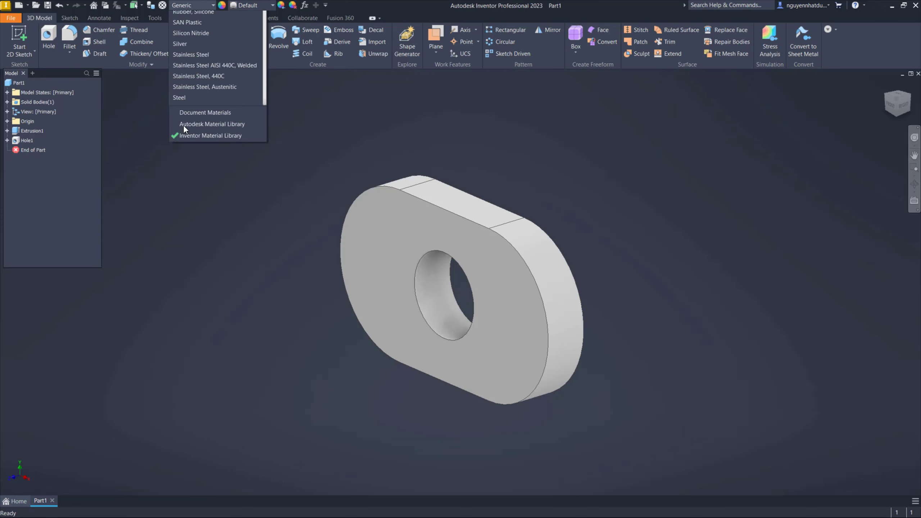
scroll(213, 277, "down", 5)
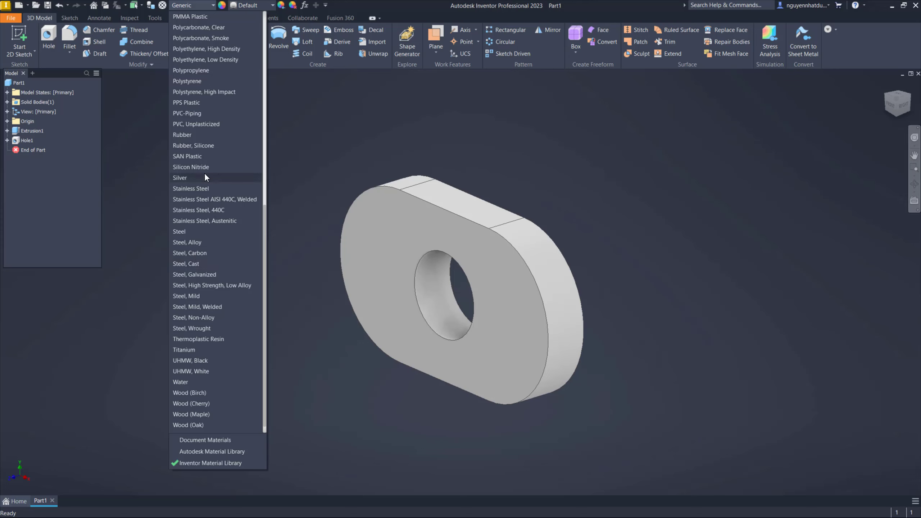
left_click(204, 188)
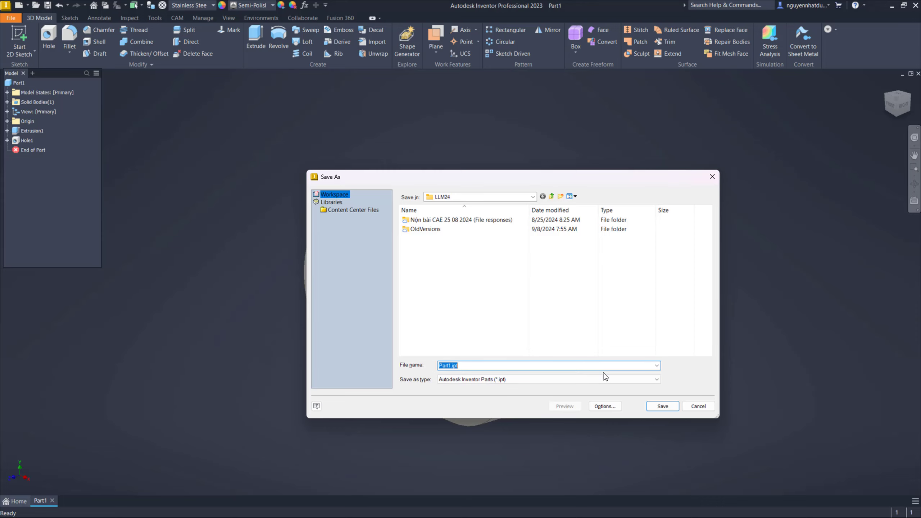
Save the part as 1.ipt in the LLM24 folder.
type("1")
left_click(663, 406)
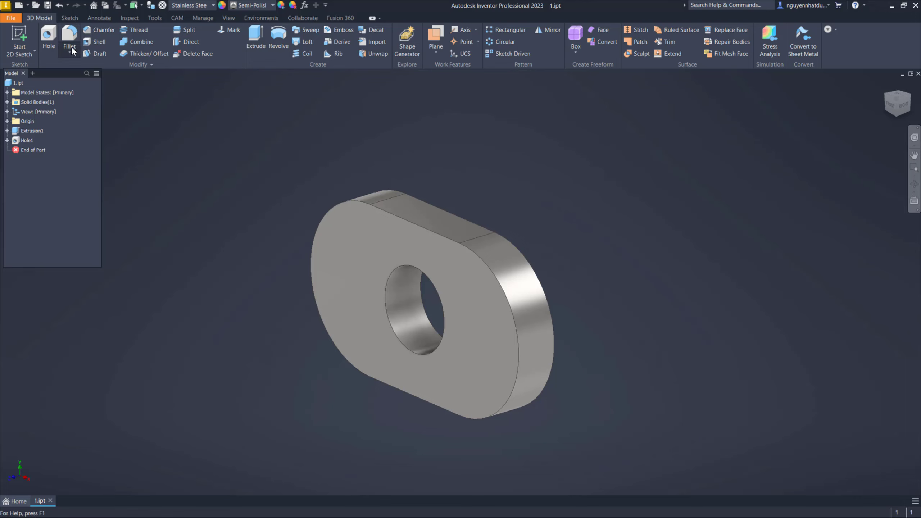
Create a new Standard part, Part2, and start Sketch1 on an origin plane.
left_click(19, 7)
double_click(455, 153)
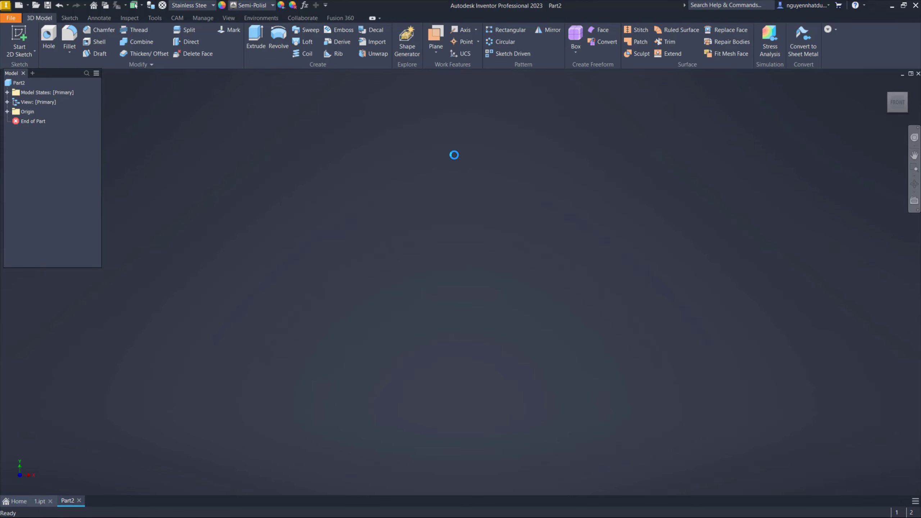
right_click(440, 185)
left_click(452, 211)
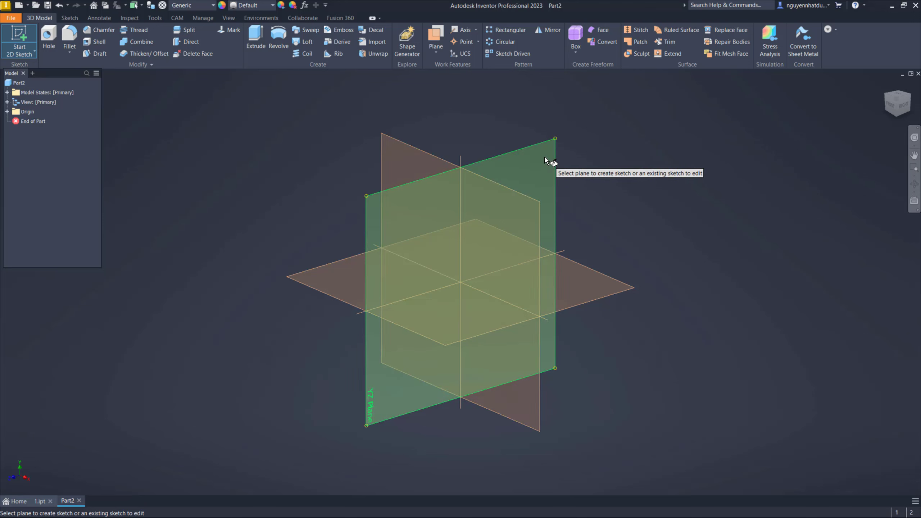
left_click(398, 142)
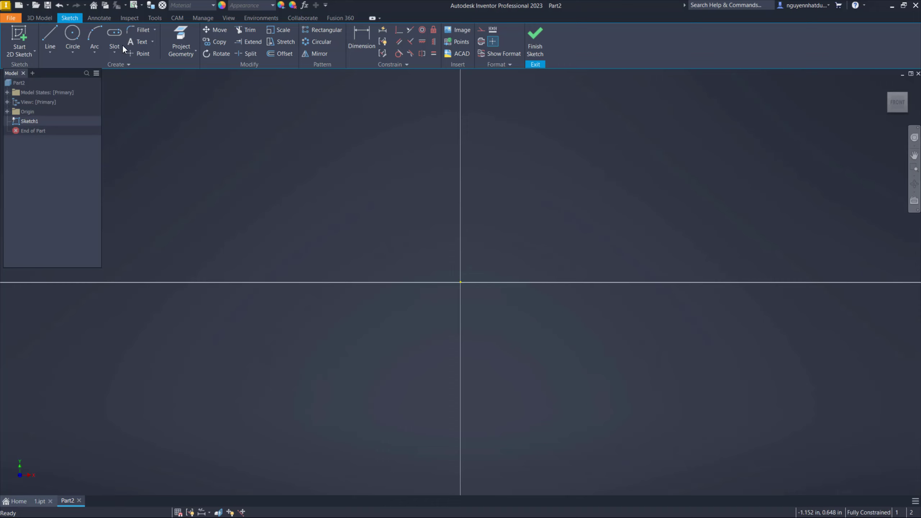
Draw a center-to-center slot starting at the origin along the horizontal axis.
left_click(113, 51)
left_click(136, 155)
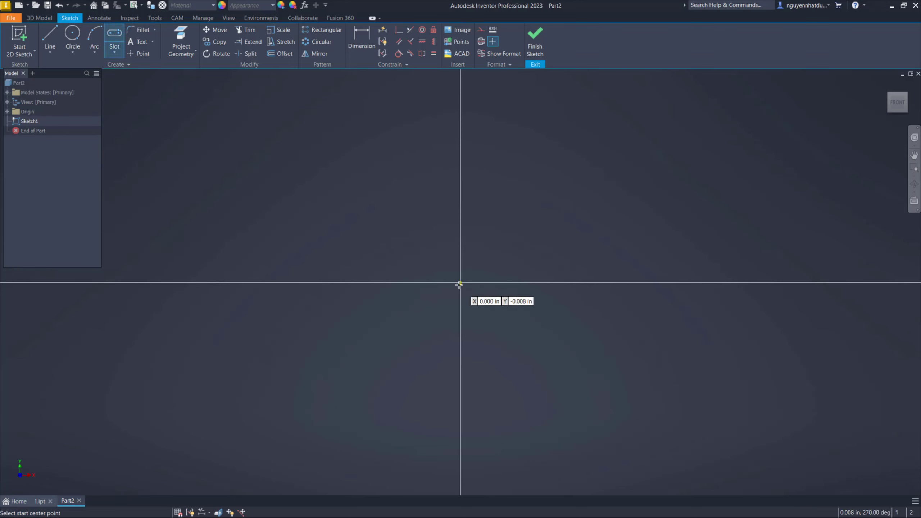
left_click(117, 55)
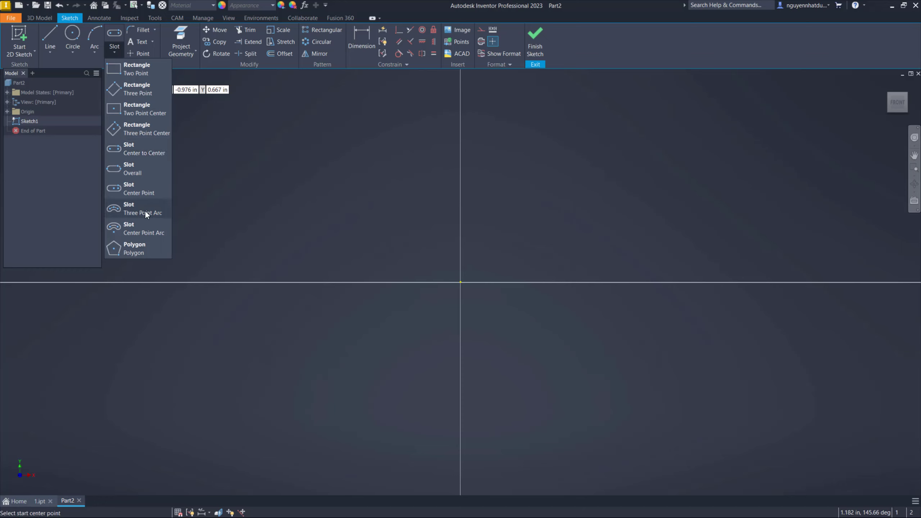
left_click(134, 183)
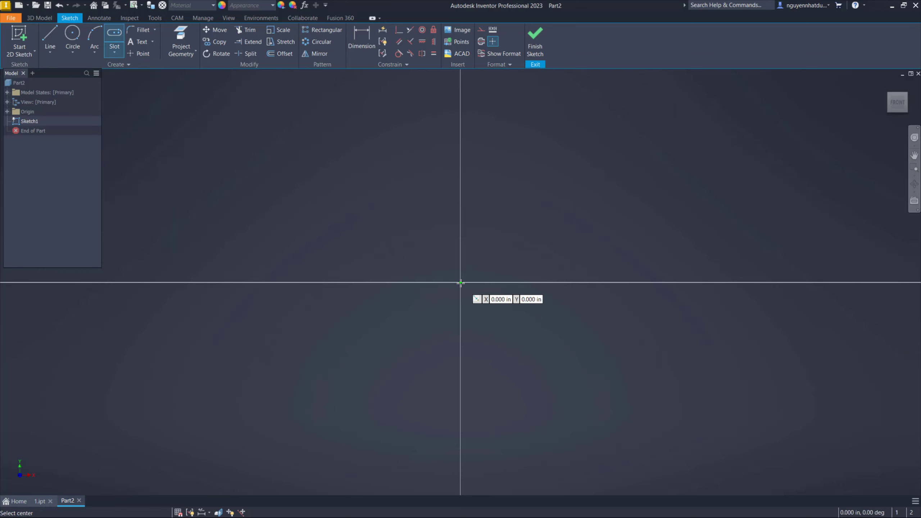
left_click(460, 282)
left_click(598, 282)
left_click(648, 198)
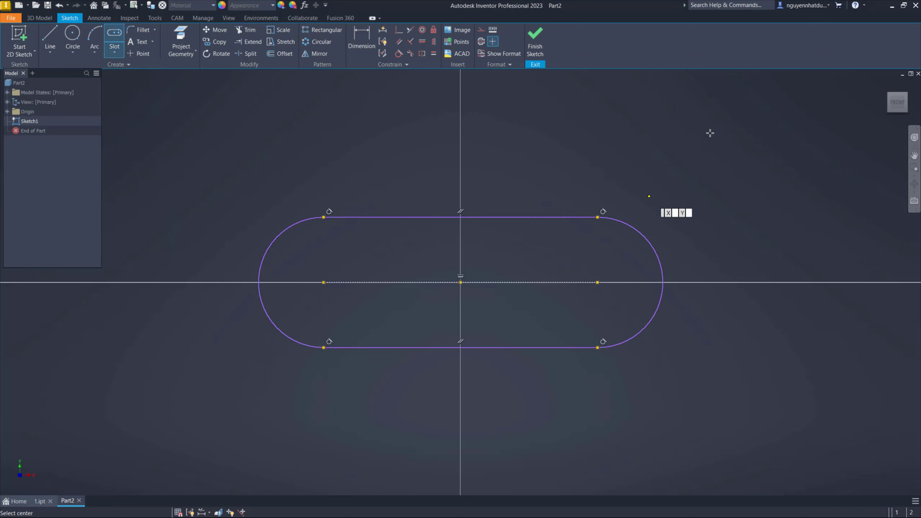
Dimension the slot's top straight edge to a 5.500 length.
right_click(710, 133)
left_click(690, 144)
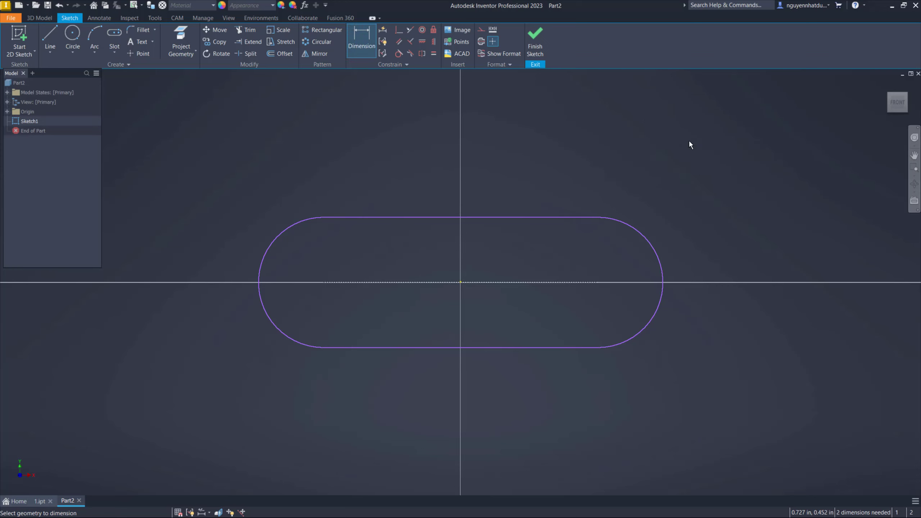
left_click(467, 217)
left_click(476, 164)
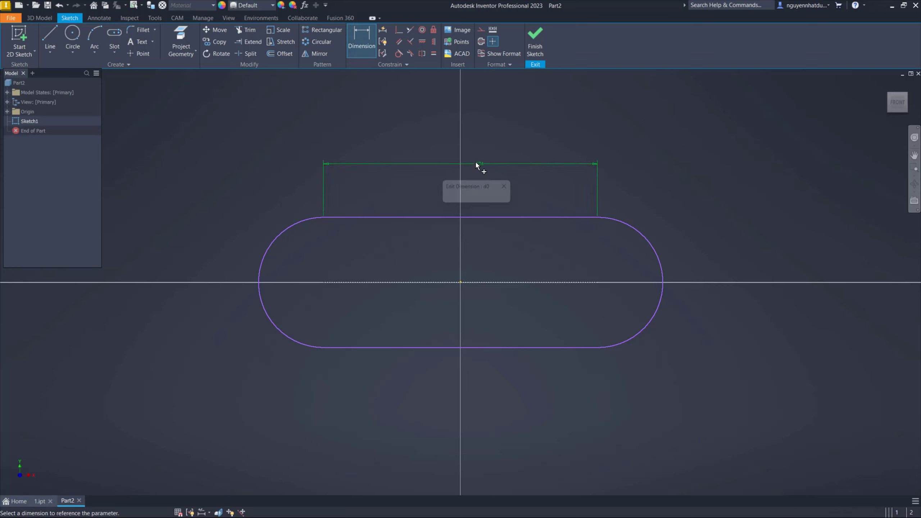
type("50")
key("Return")
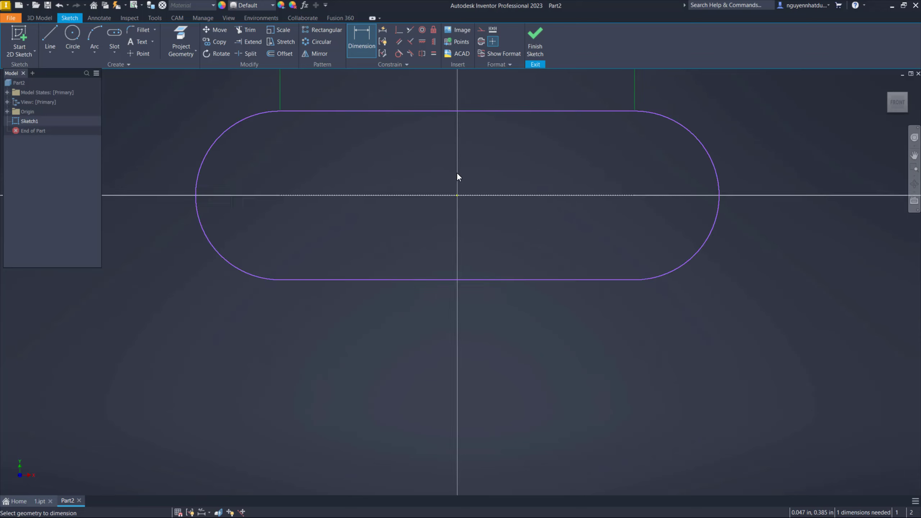
scroll(456, 174, "up", 5)
scroll(378, 166, "down", 3)
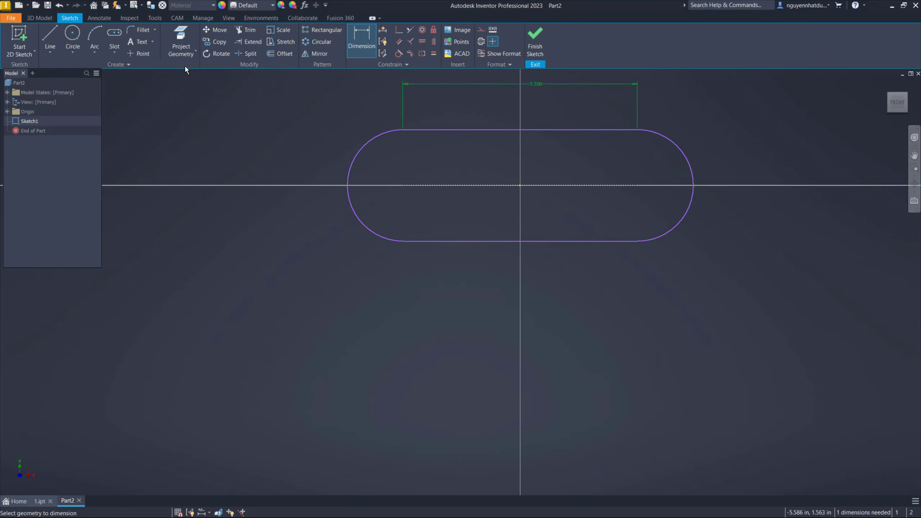
key("Escape")
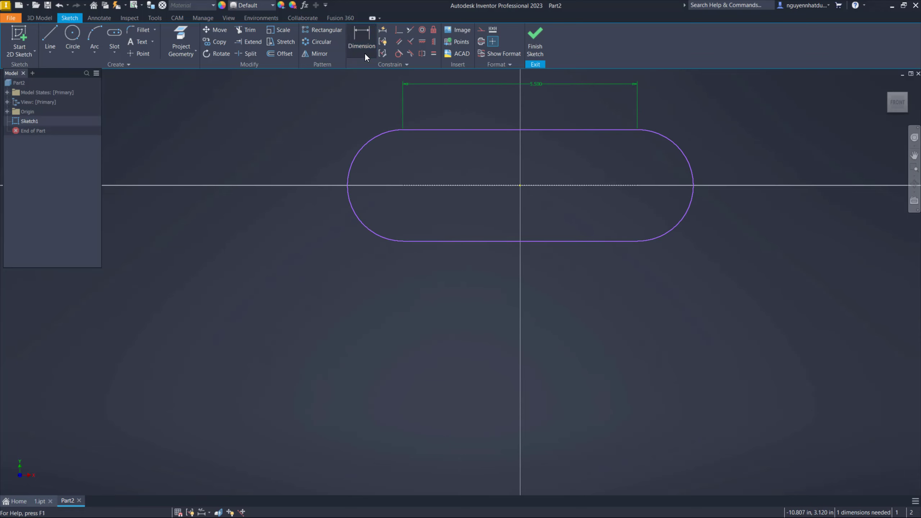
Give the slot's rounded end a 0.5 radius and finish the sketch.
left_click(366, 55)
left_click(349, 168)
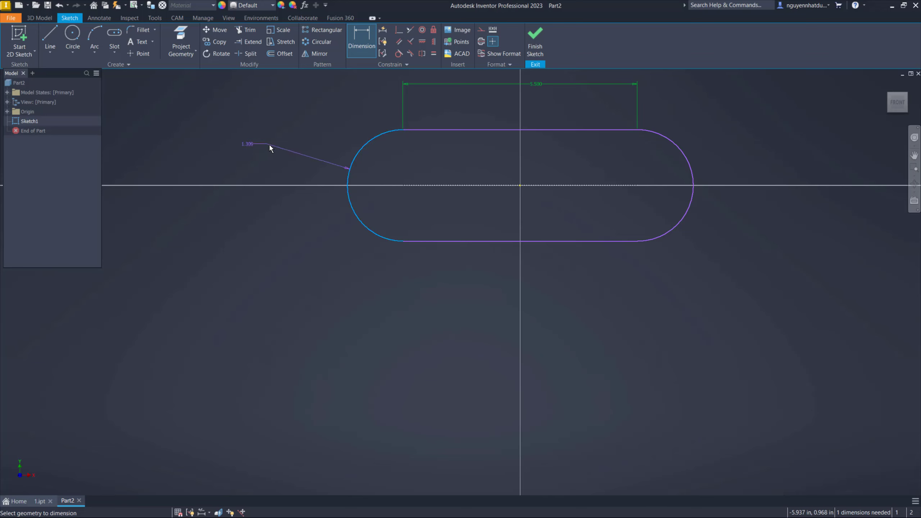
left_click(251, 146)
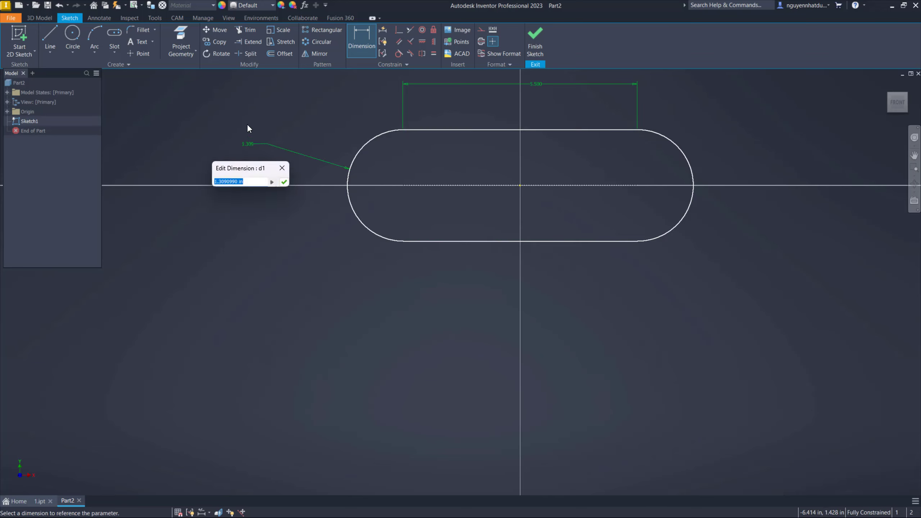
type(".5")
key("Return")
scroll(406, 158, "up", 3)
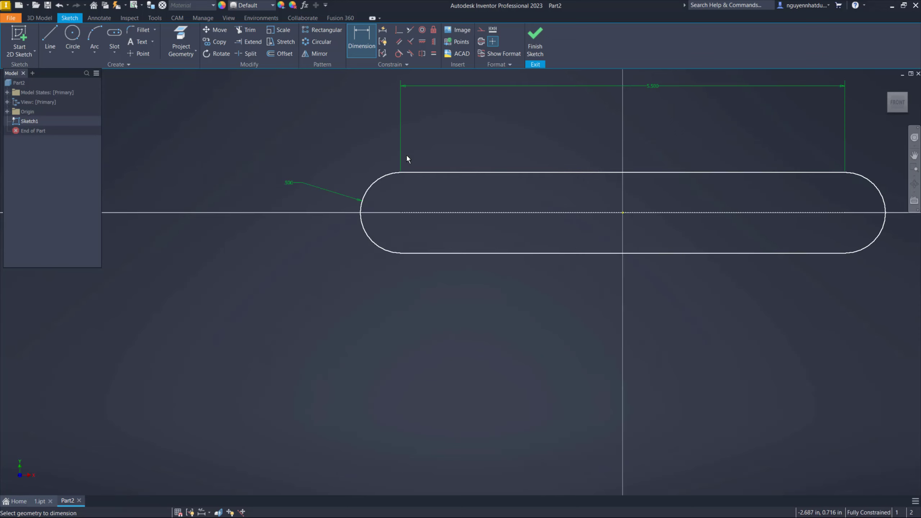
scroll(515, 221, "down", 2)
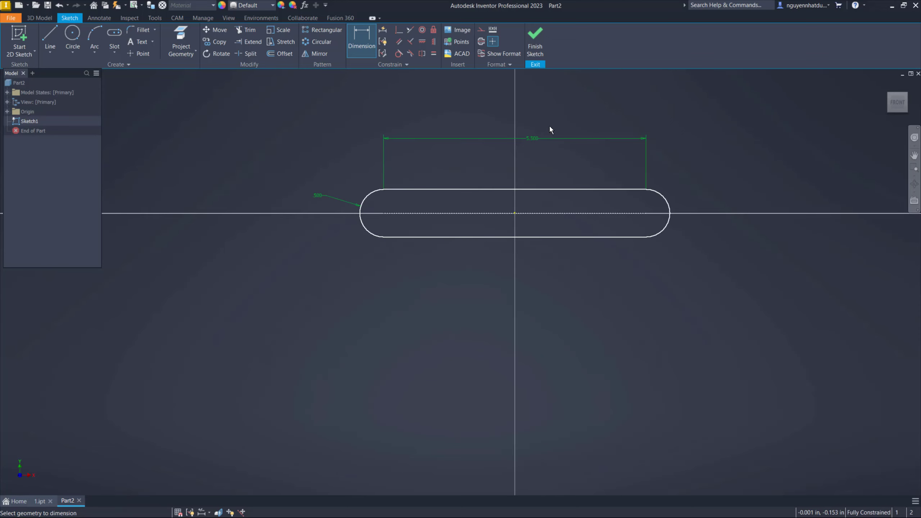
left_click(536, 41)
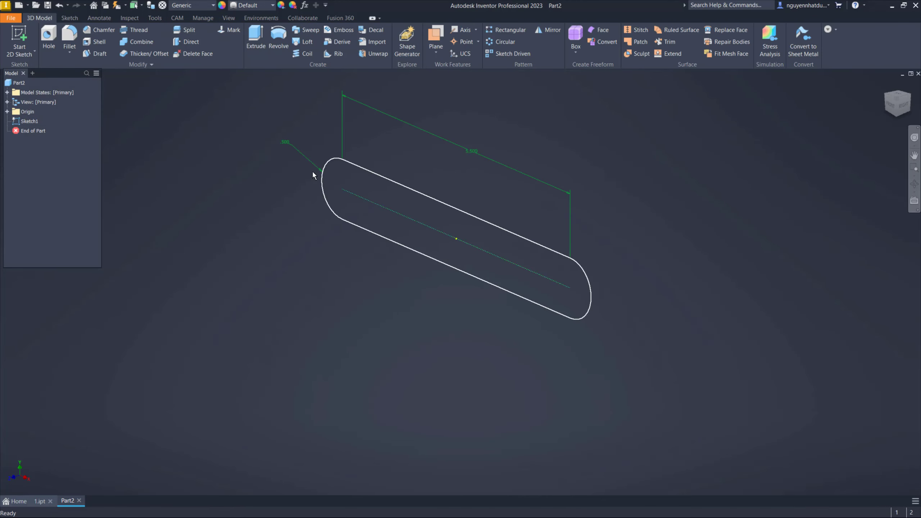
Extrude the slot profile symmetrically to a 0.25 in thick plate.
right_click(215, 233)
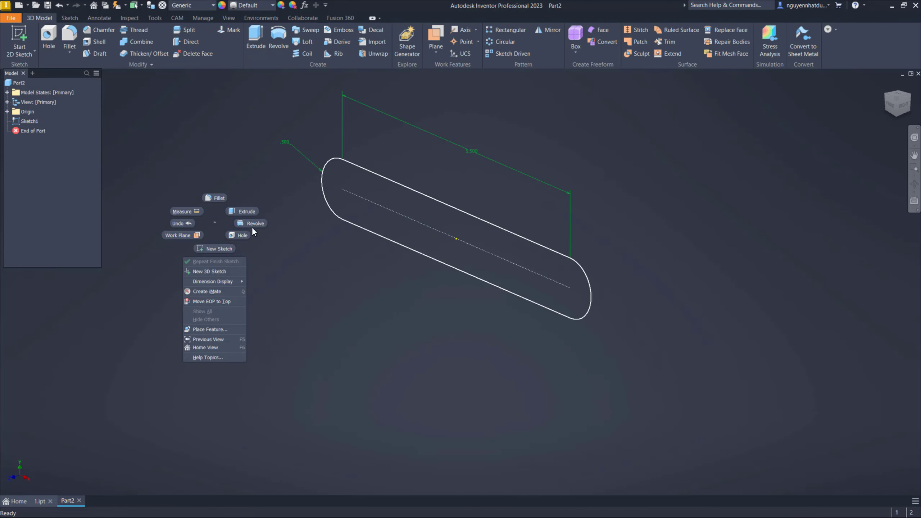
left_click(238, 209)
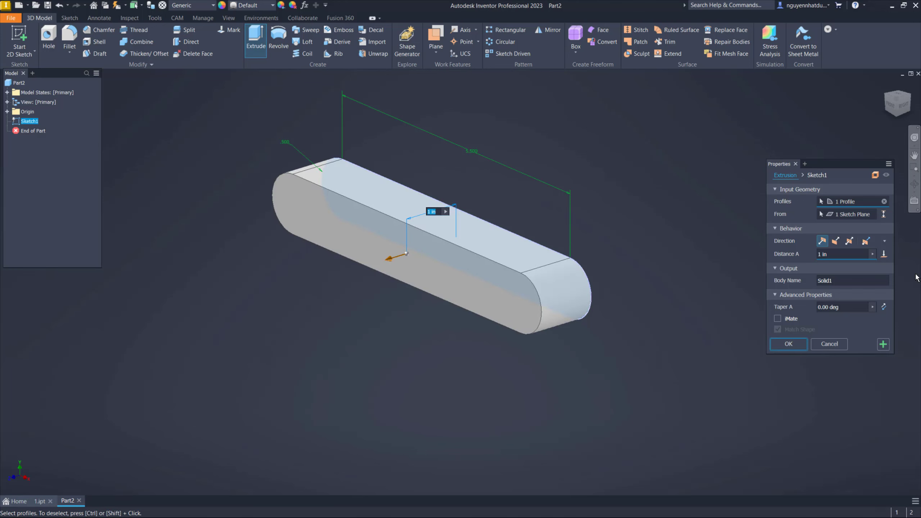
left_click(849, 241)
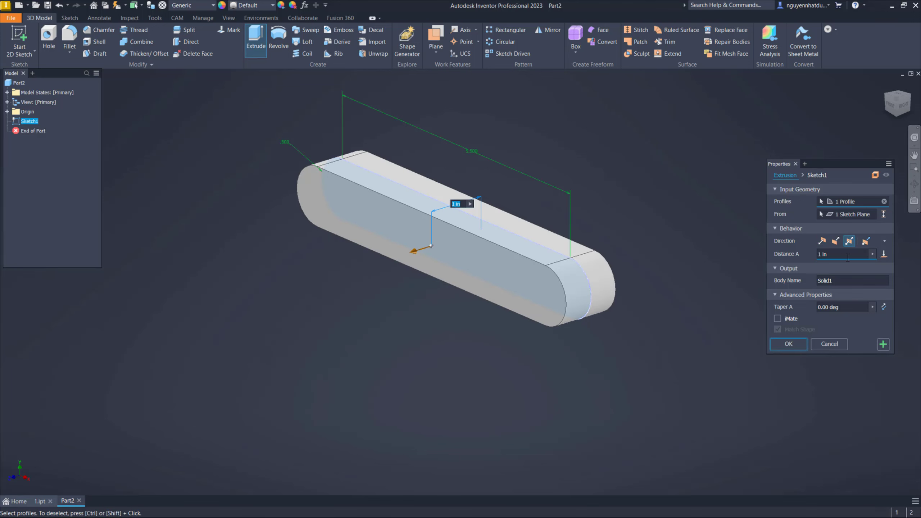
left_click(823, 241)
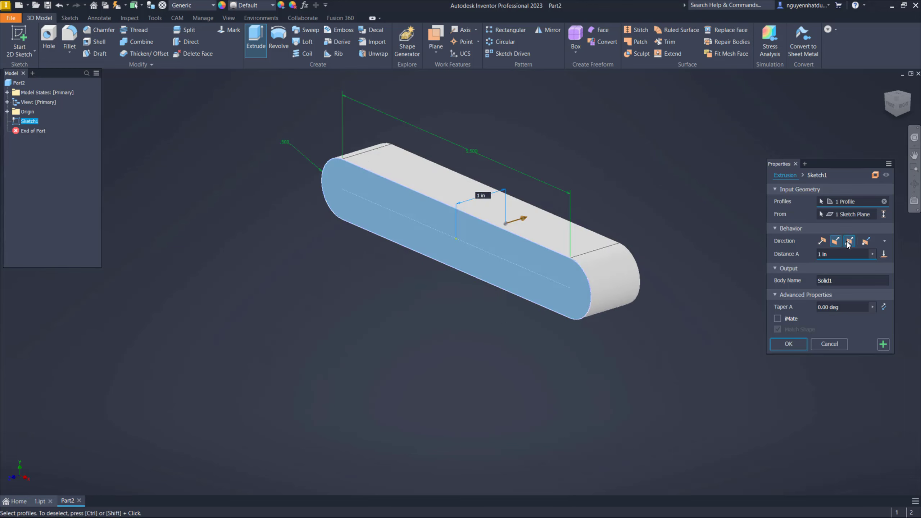
left_click(848, 242)
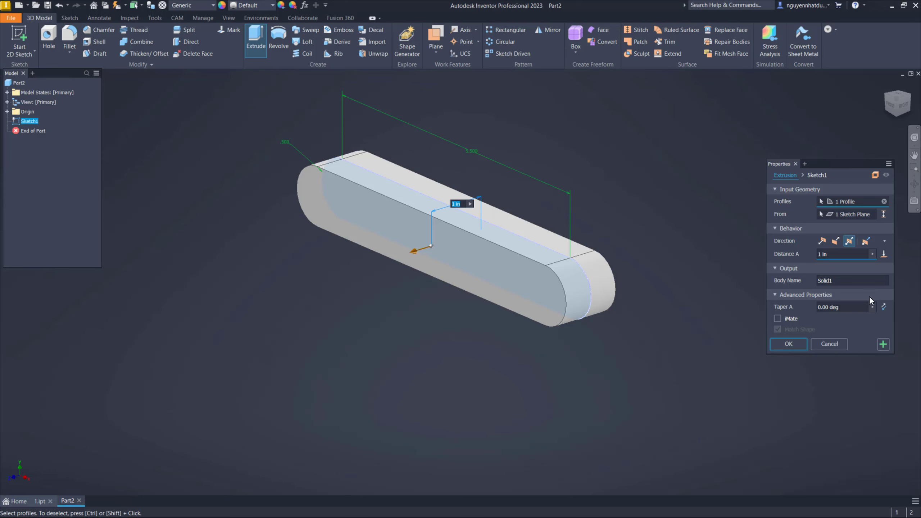
type("0.25")
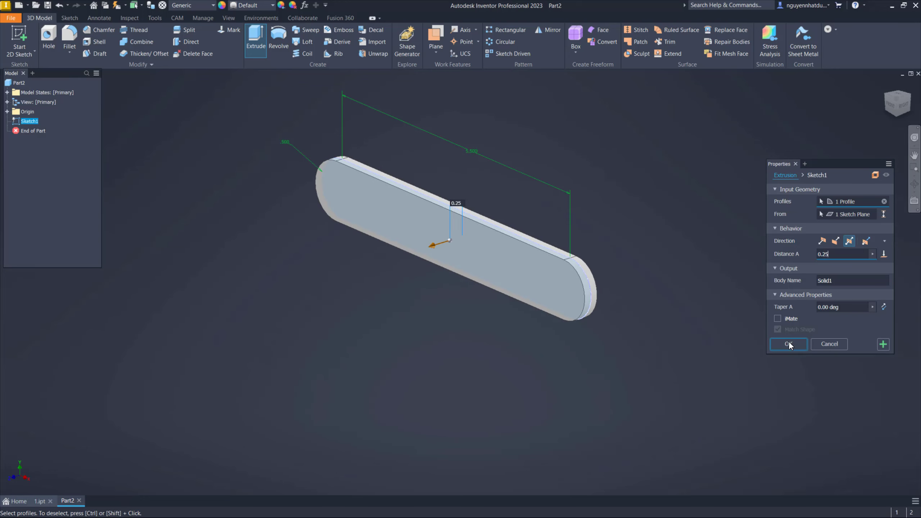
left_click(789, 344)
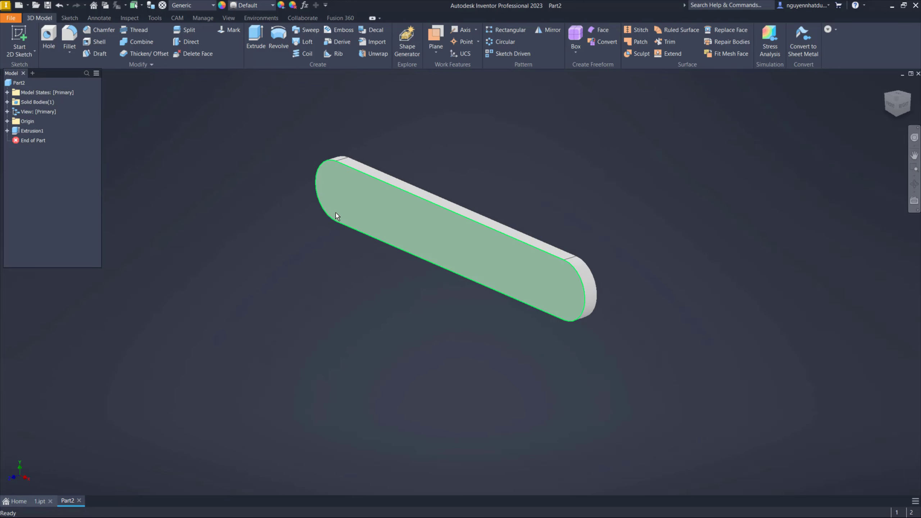
Sketch on the plate's flat face, projecting the slot's rounded-end edges.
right_click(357, 201)
left_click(367, 224)
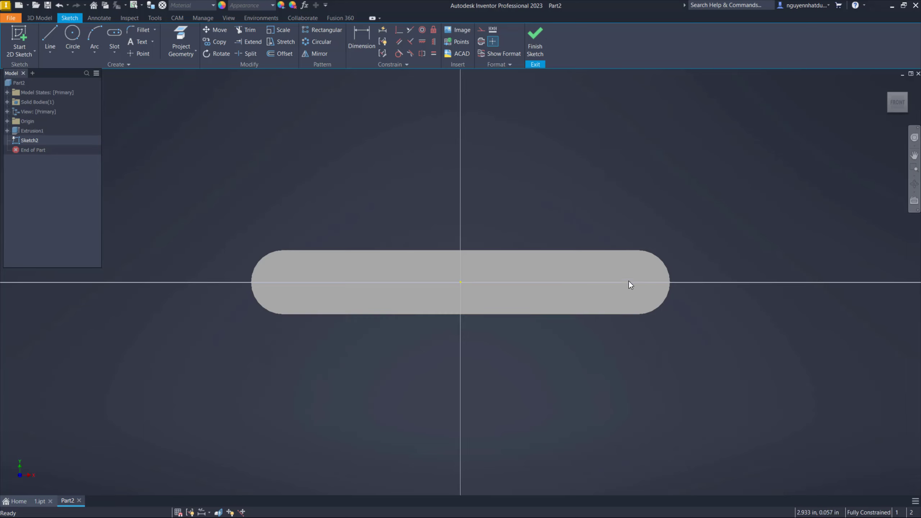
left_click(138, 53)
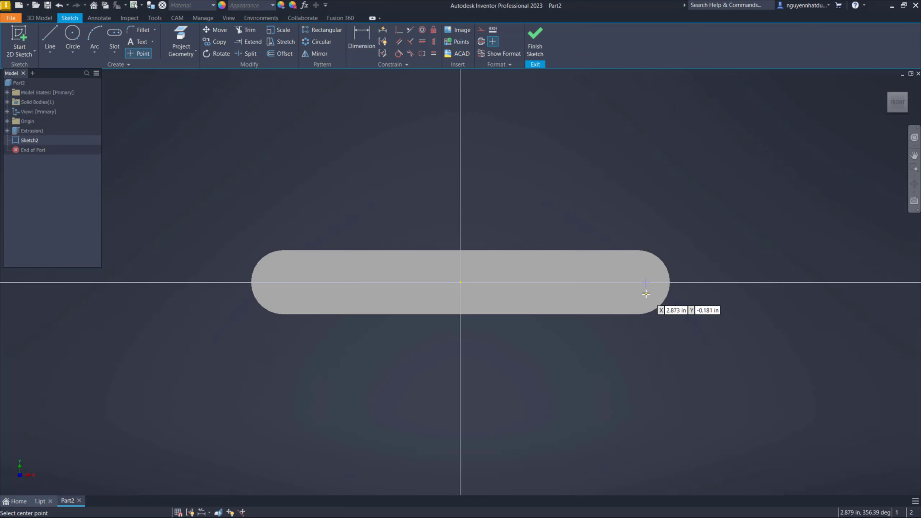
key("Escape")
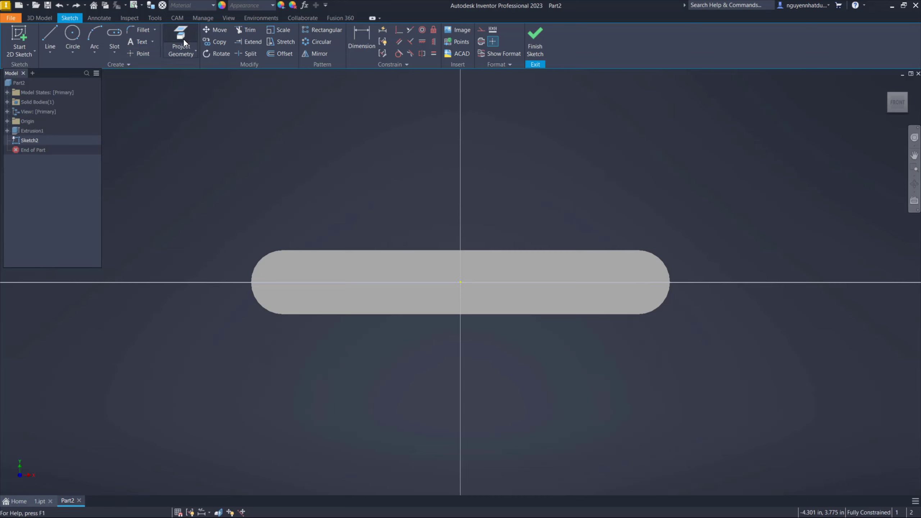
left_click(183, 37)
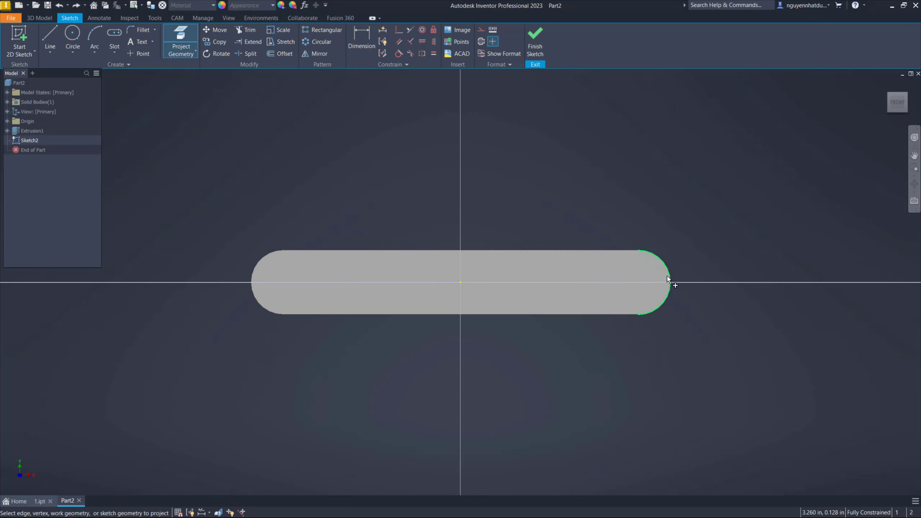
left_click(264, 273)
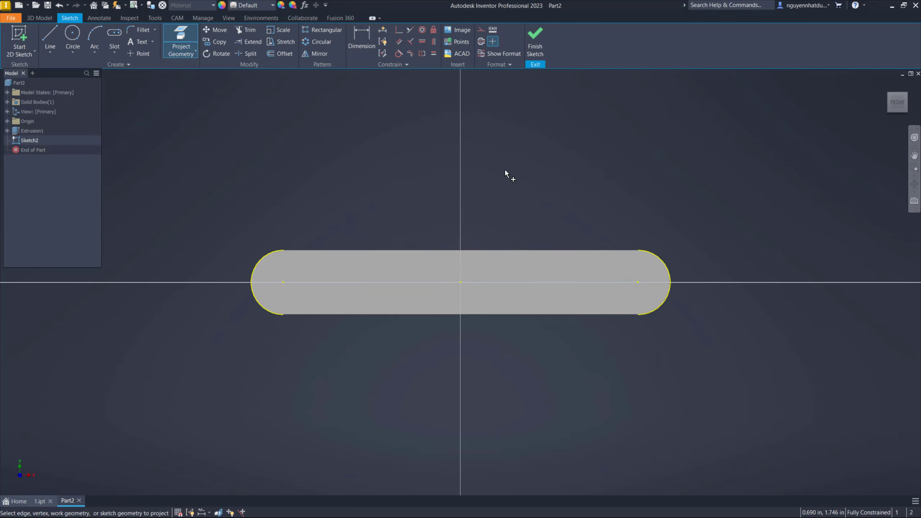
key("Escape")
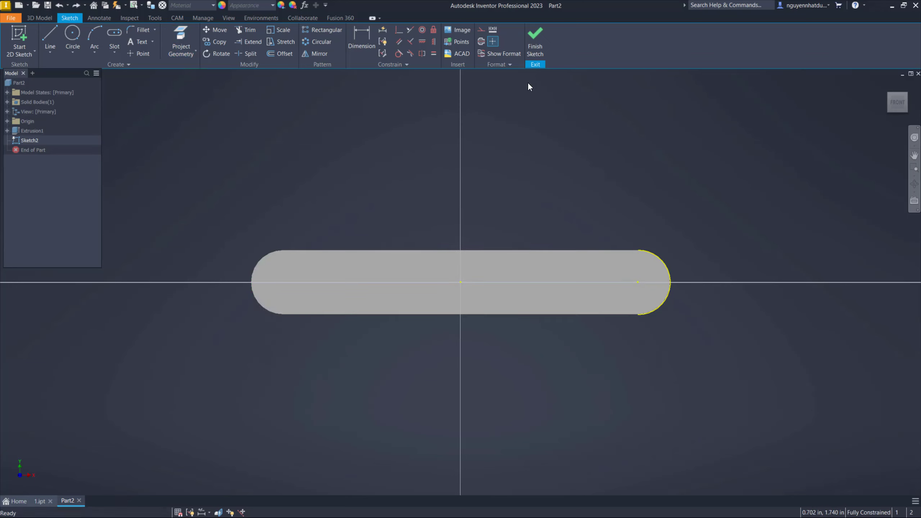
left_click(535, 40)
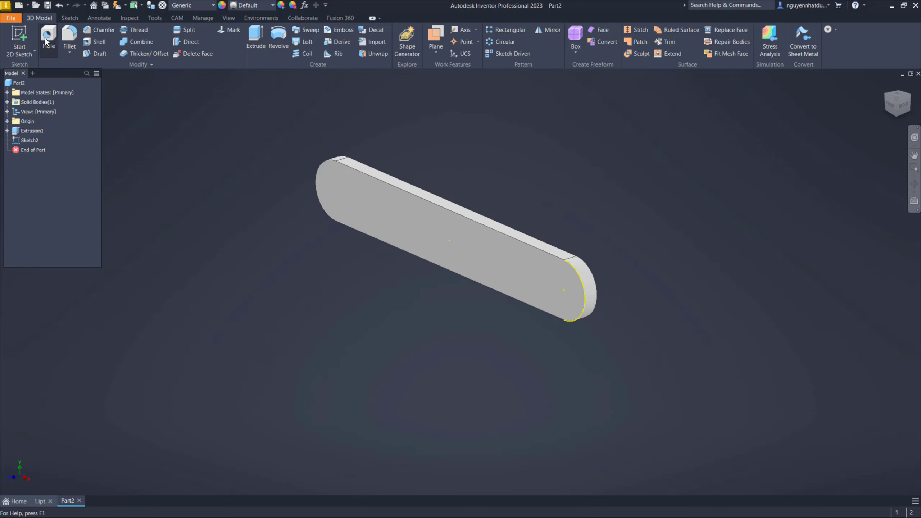
Place a 0.5 in hole through the plate at the rounded end's centre.
left_click(564, 291)
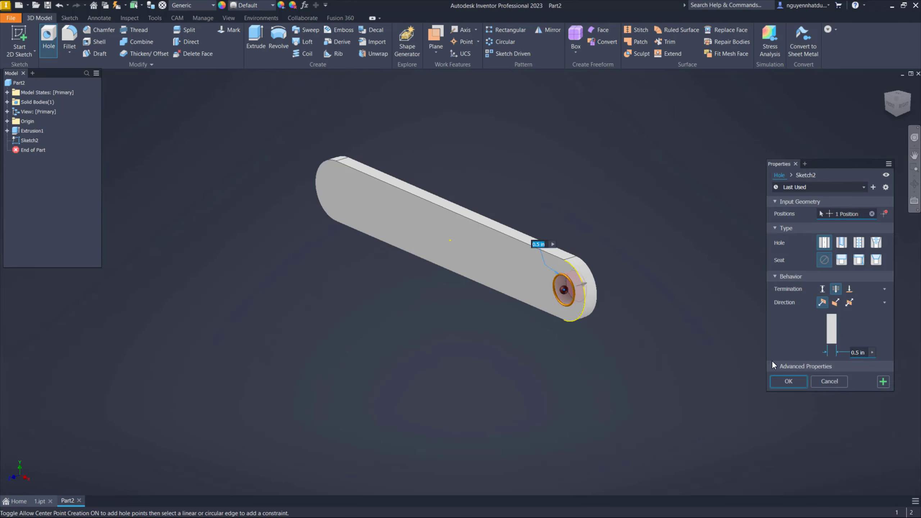
left_click(789, 381)
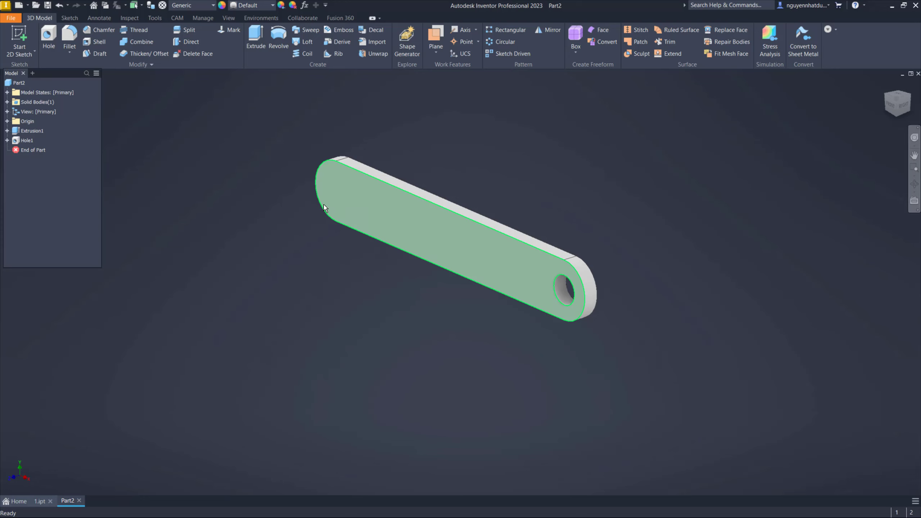
left_click(544, 30)
left_click(561, 292)
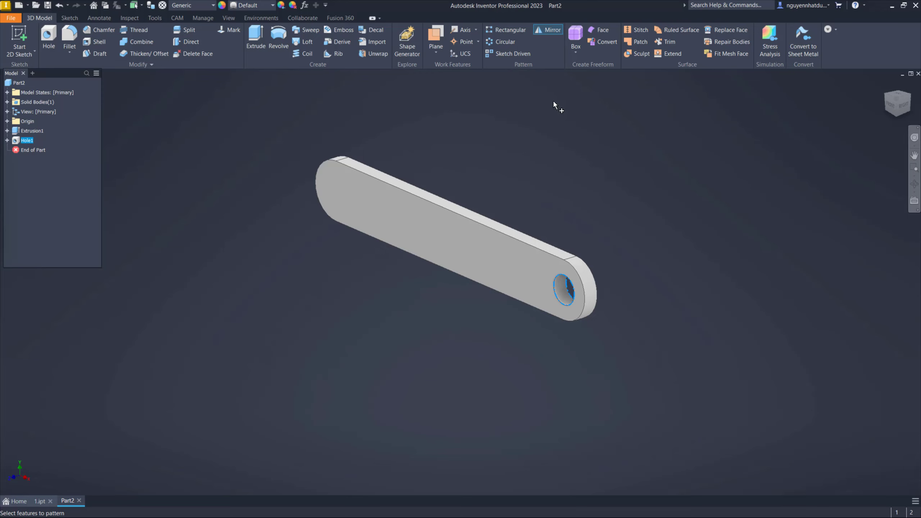
Mirror Hole1 about the YZ Plane onto the plate's other rounded end.
key("Escape")
left_click(543, 31)
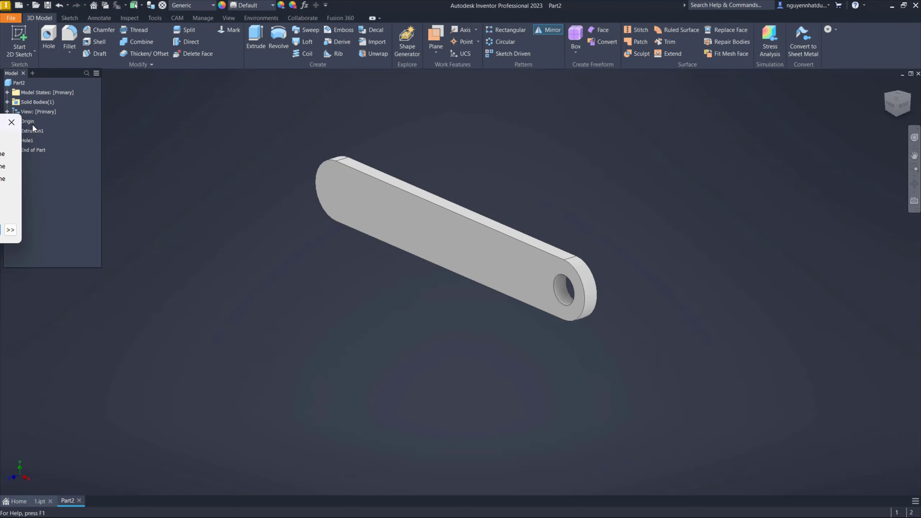
left_click_drag(229, 119, 165, 86)
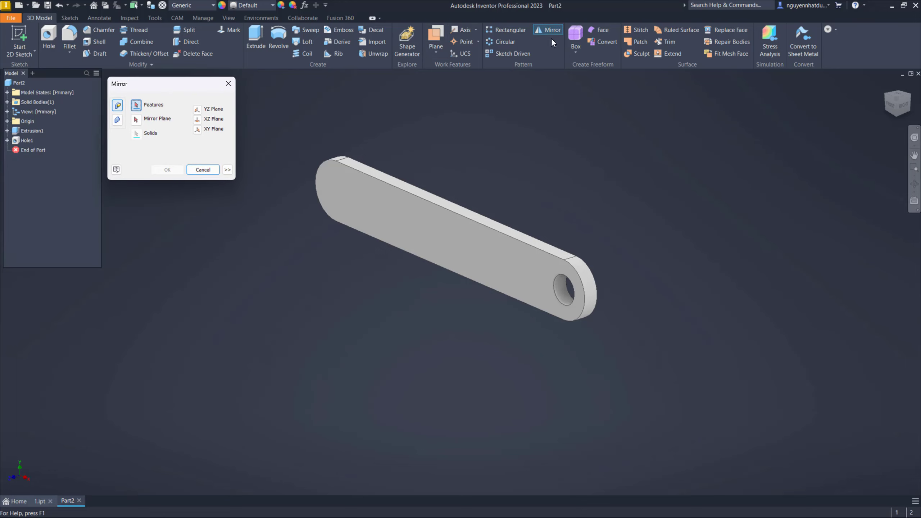
left_click(561, 287)
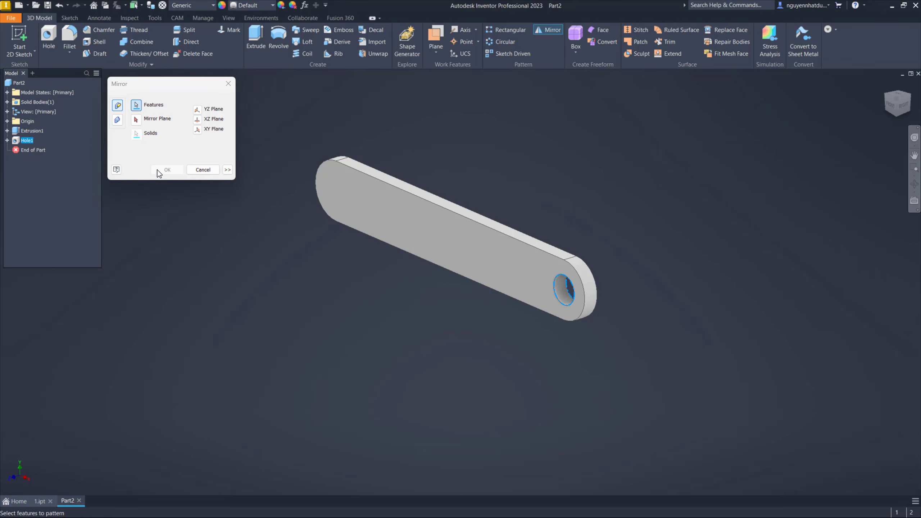
left_click(144, 118)
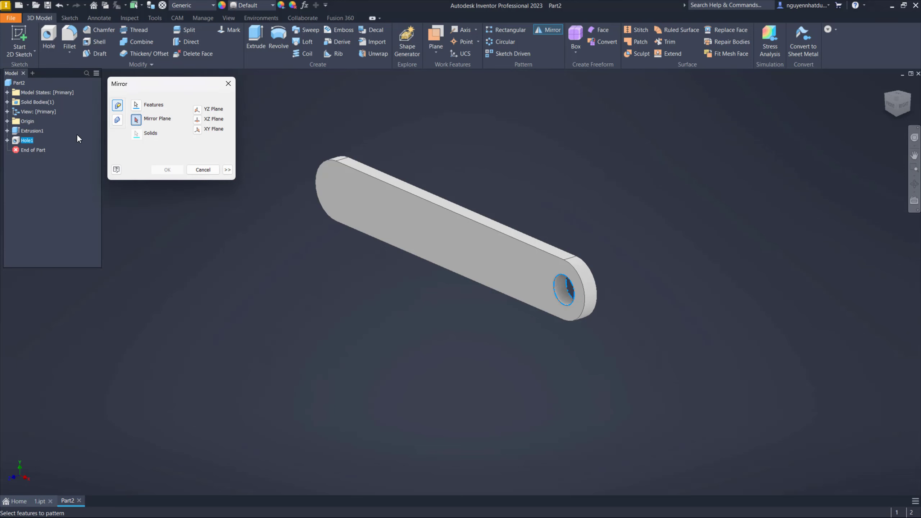
left_click(7, 121)
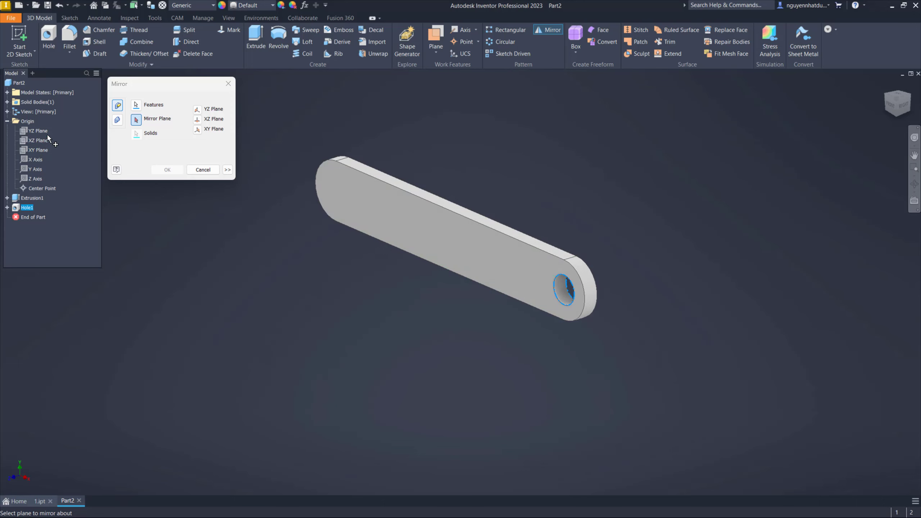
left_click(41, 131)
left_click(168, 169)
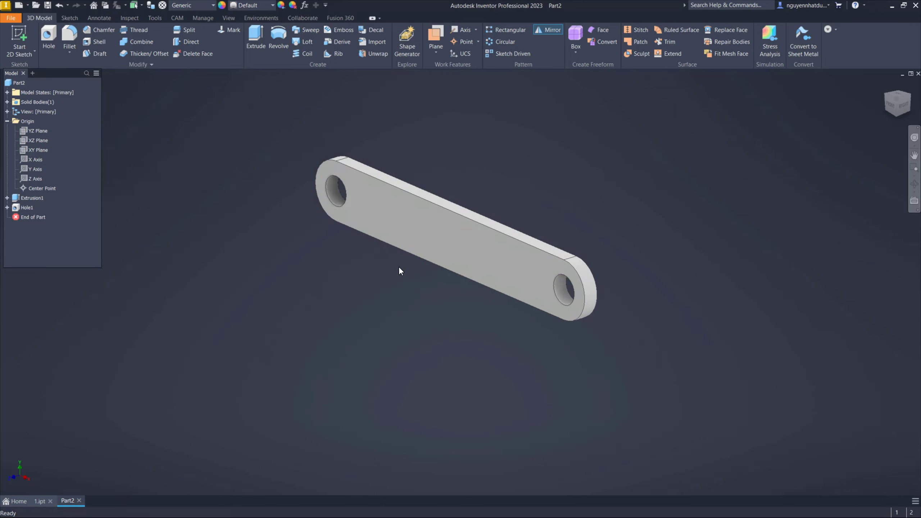
middle_click_drag(399, 268, 440, 276)
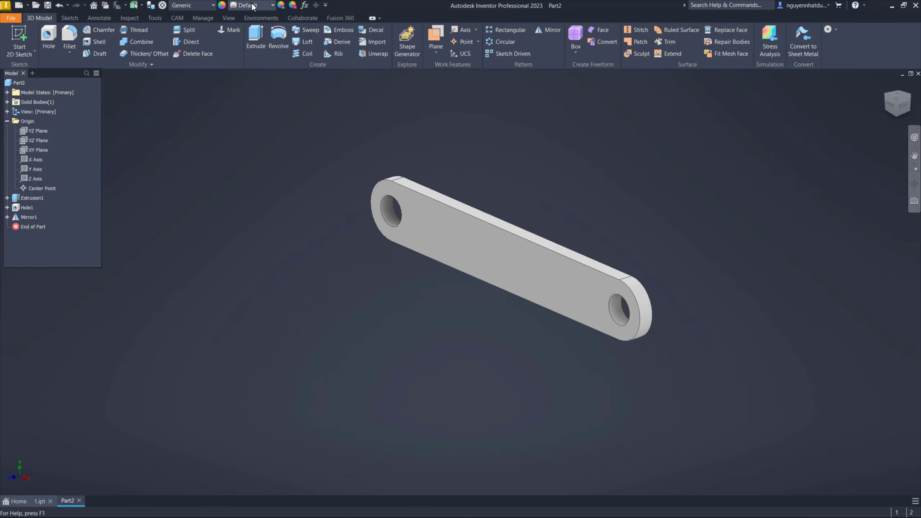
Browse the Appearance list and keep the Default appearance.
scroll(316, 189, "down", 5)
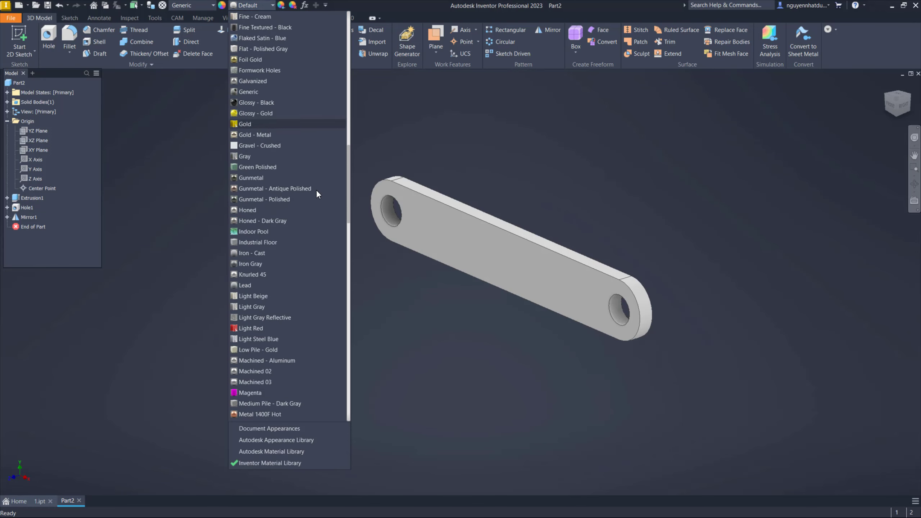
scroll(284, 299, "down", 5)
scroll(281, 307, "up", 5)
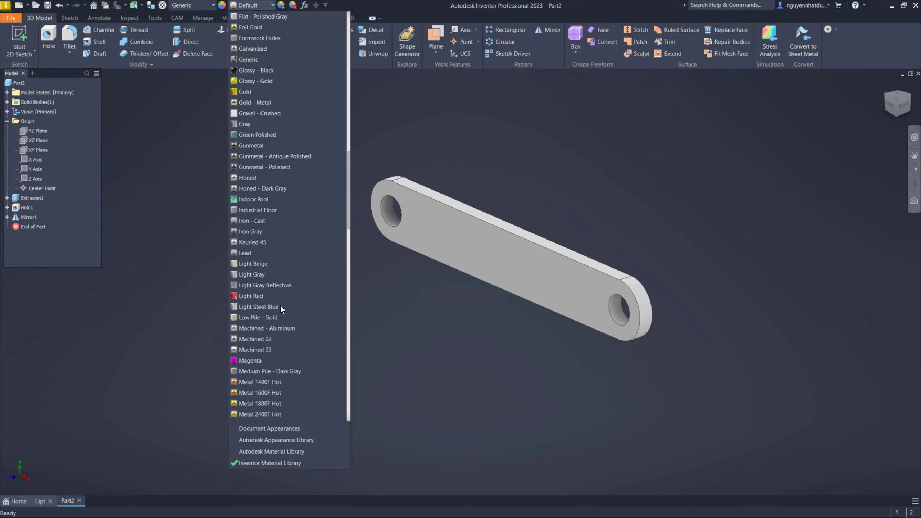
scroll(281, 307, "up", 6)
scroll(271, 305, "up", 6)
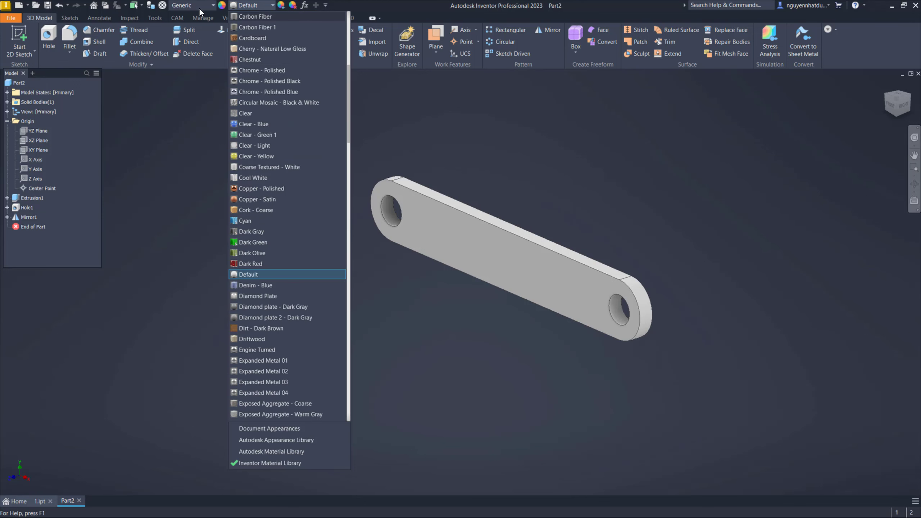
left_click(254, 6)
Set the part material to Steel, Alloy and begin saving it.
left_click(211, 7)
scroll(215, 255, "down", 5)
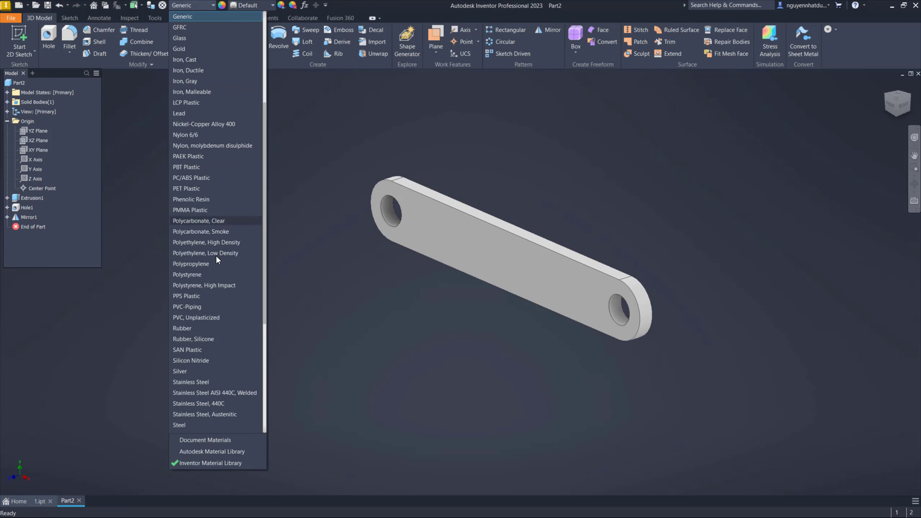
scroll(213, 417, "down", 1)
scroll(209, 305, "up", 1)
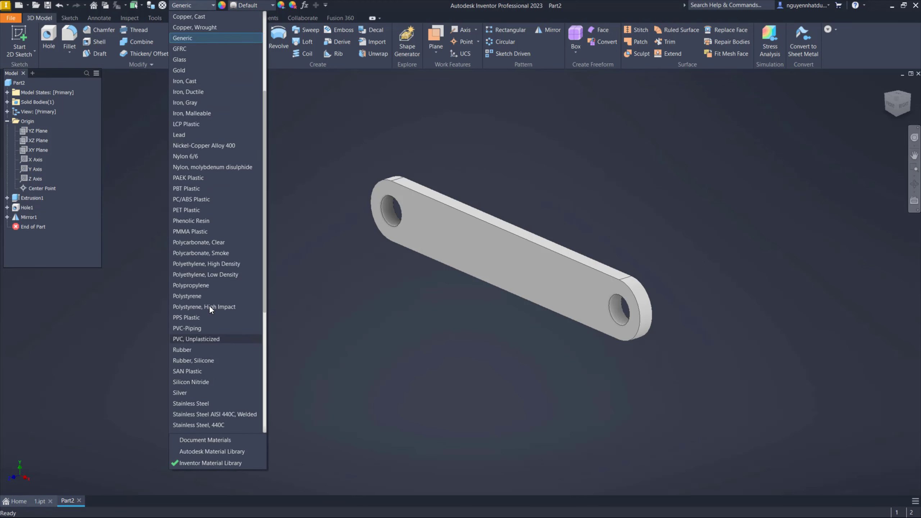
scroll(195, 287, "up", 4)
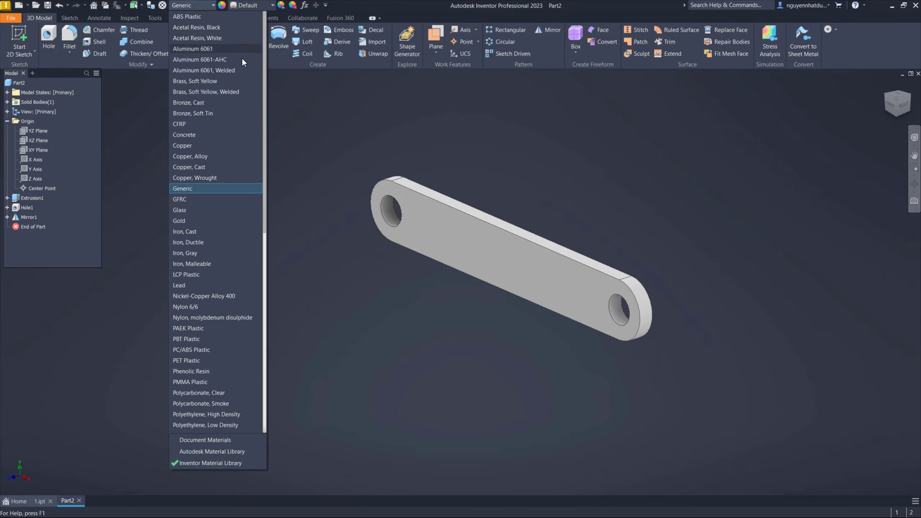
scroll(213, 316, "down", 10)
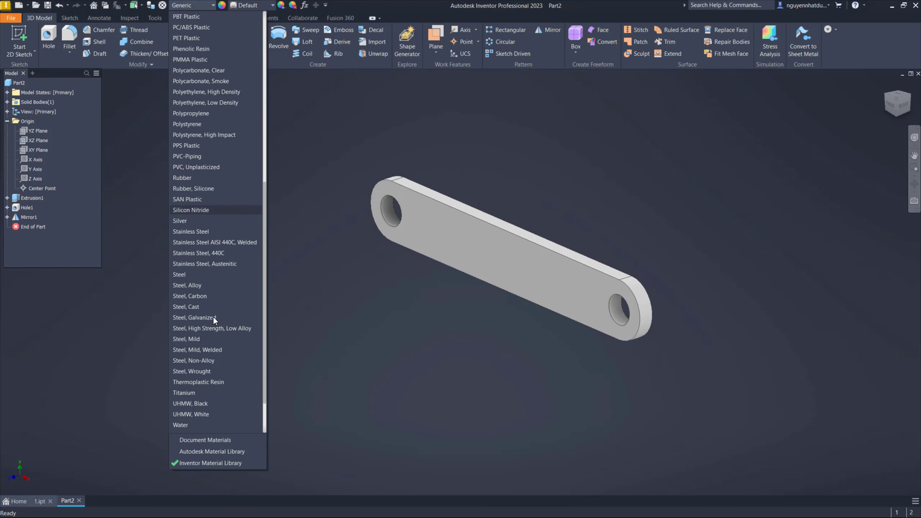
left_click(218, 289)
key("ctrl+s")
type("2")
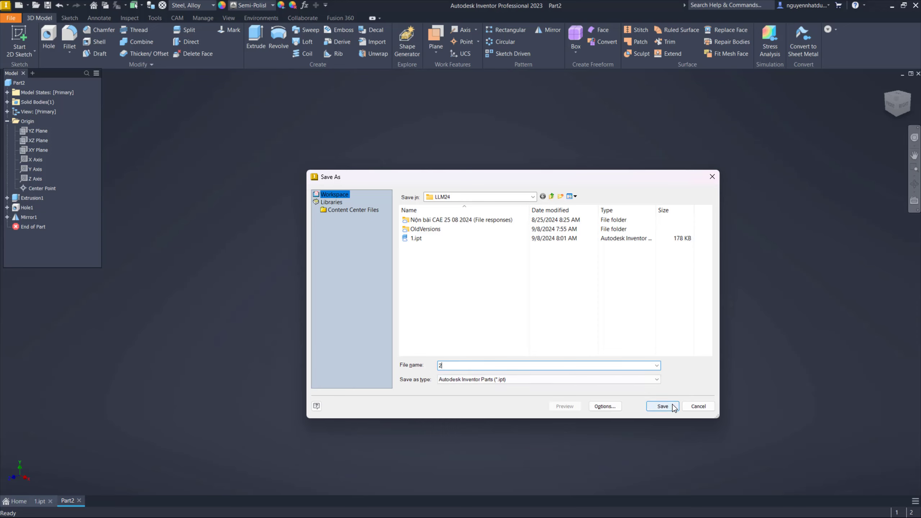
Save Part2, the mirrored steel link, as 2.ipt.
left_click(662, 406)
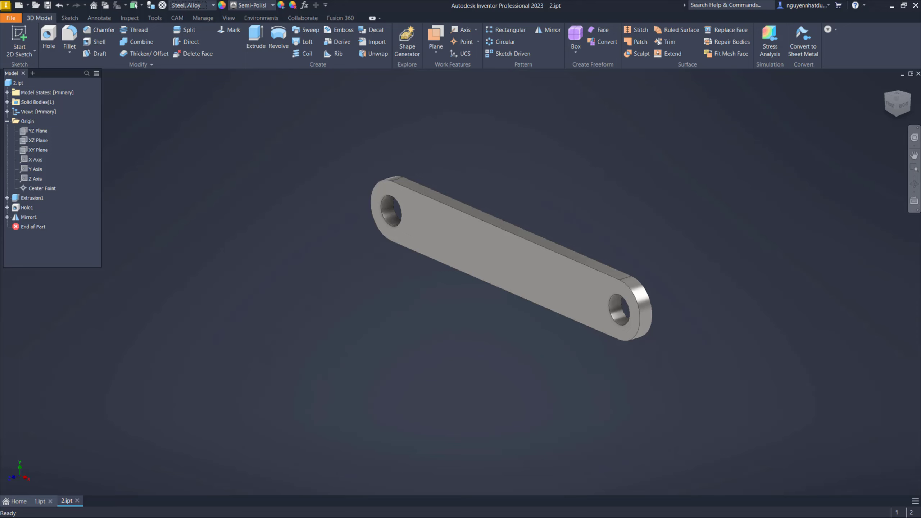
Create a new part from Standard (in).ipt and start a sketch on an origin plane.
left_click(21, 6)
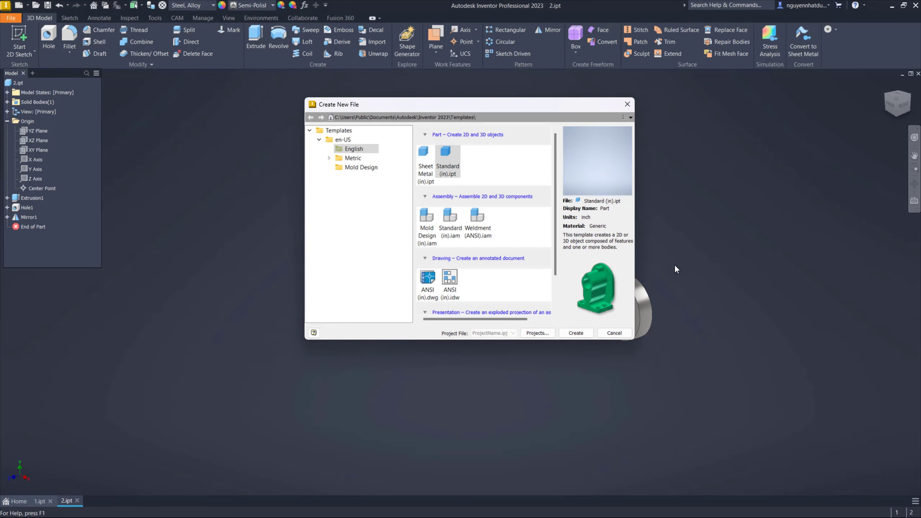
double_click(457, 160)
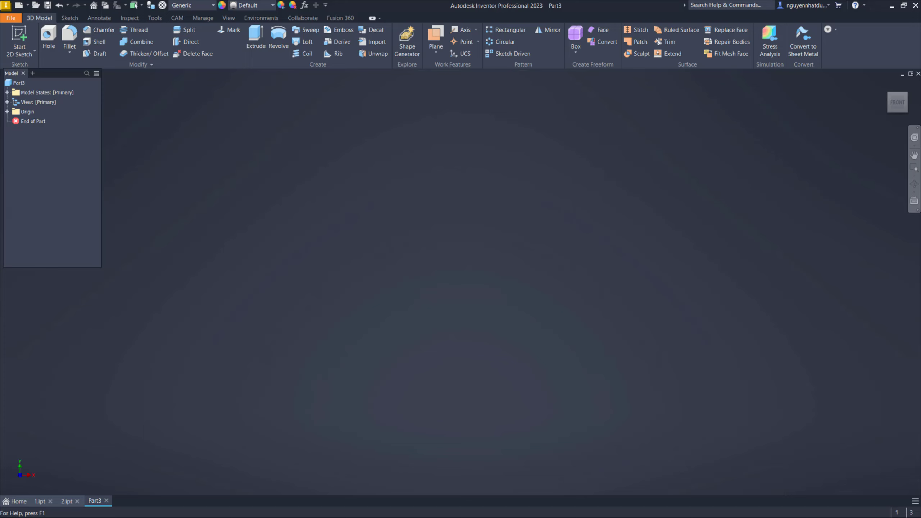
right_click(448, 210)
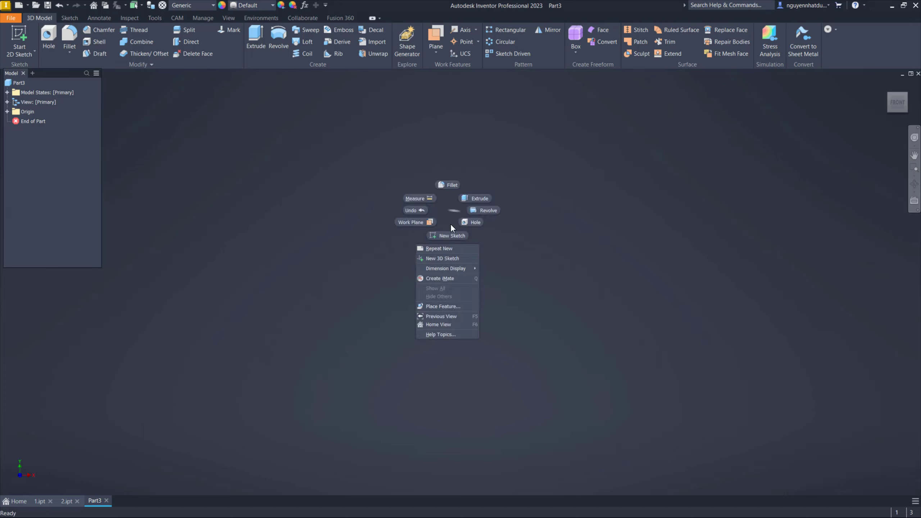
left_click(447, 234)
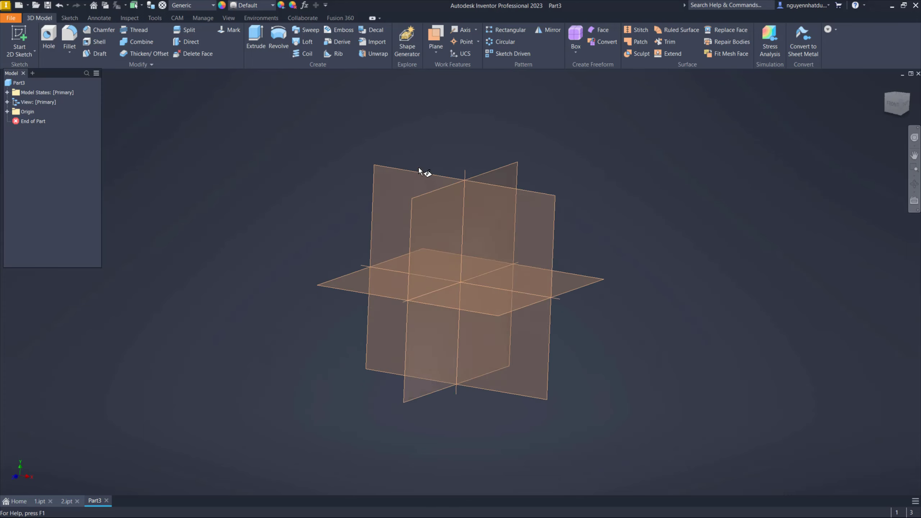
left_click(418, 150)
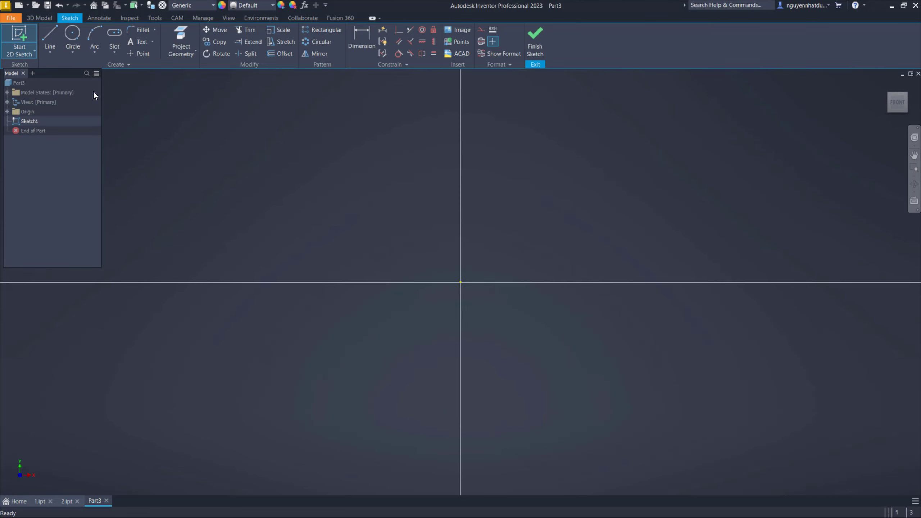
Draw a circle centred on the origin, dimension it to 5 in diameter, and finish the sketch.
left_click(73, 32)
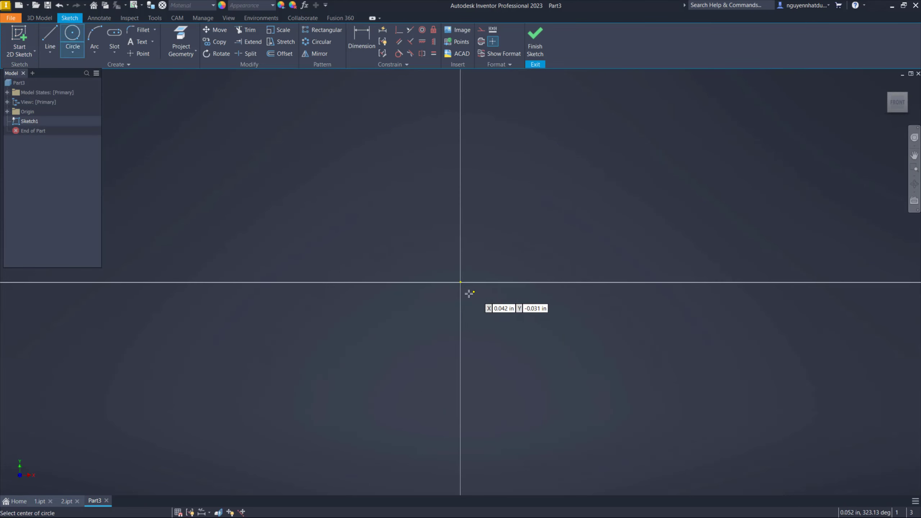
left_click(461, 283)
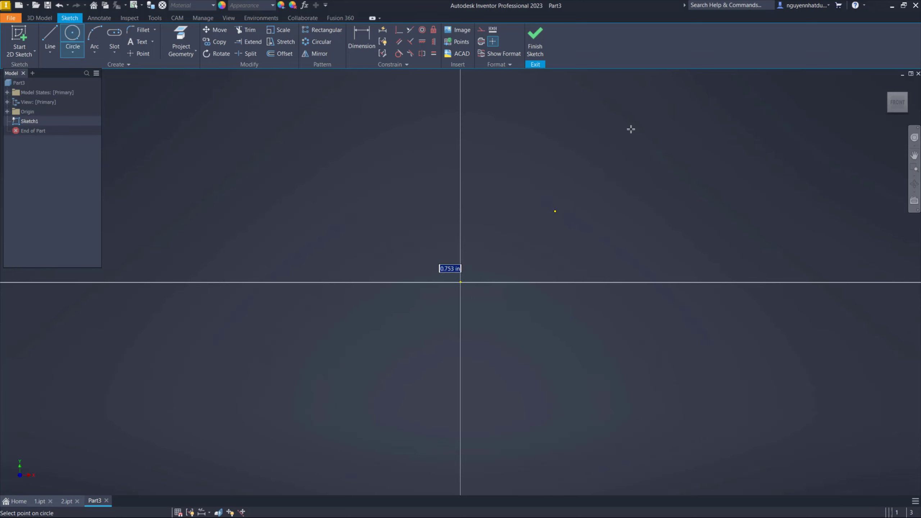
left_click(555, 208)
right_click(610, 143)
left_click(611, 145)
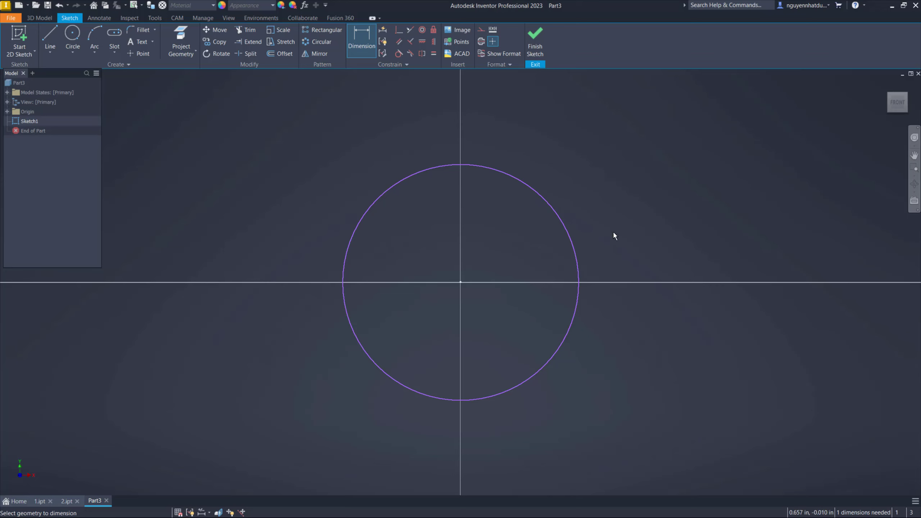
left_click(575, 251)
left_click(669, 166)
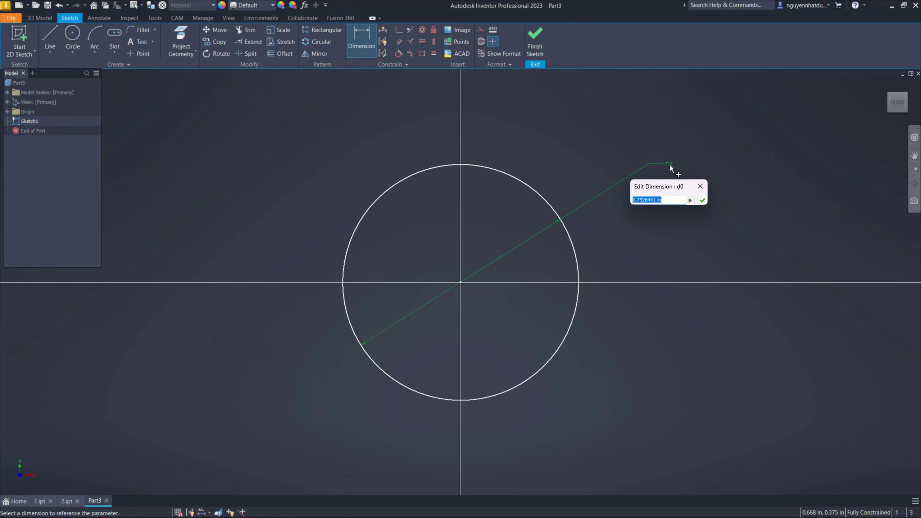
type("5")
key("Return")
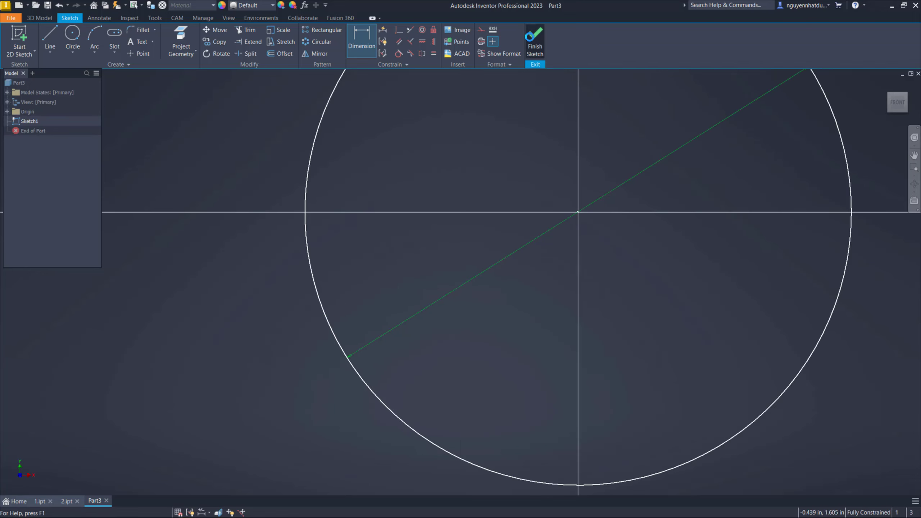
left_click(535, 40)
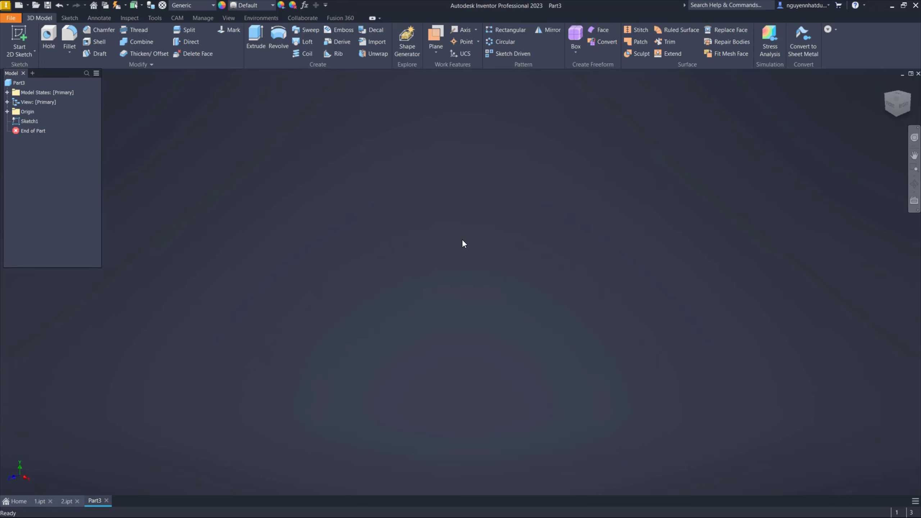
Extrude the 5 in circle sketch 4 in to form the Extrusion1 cylinder.
scroll(423, 221, "down", 10)
scroll(423, 223, "up", 8)
scroll(323, 230, "up", 2)
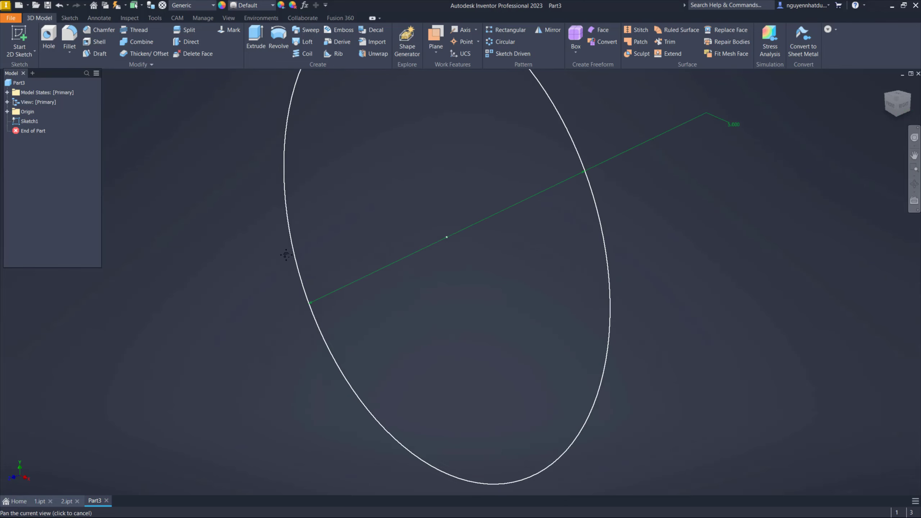
scroll(285, 255, "up", 2)
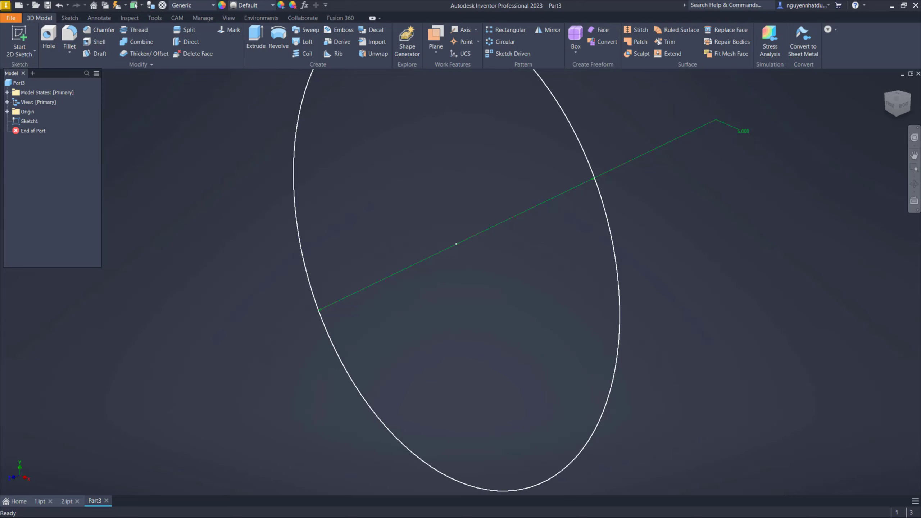
scroll(473, 270, "down", 5)
right_click(390, 198)
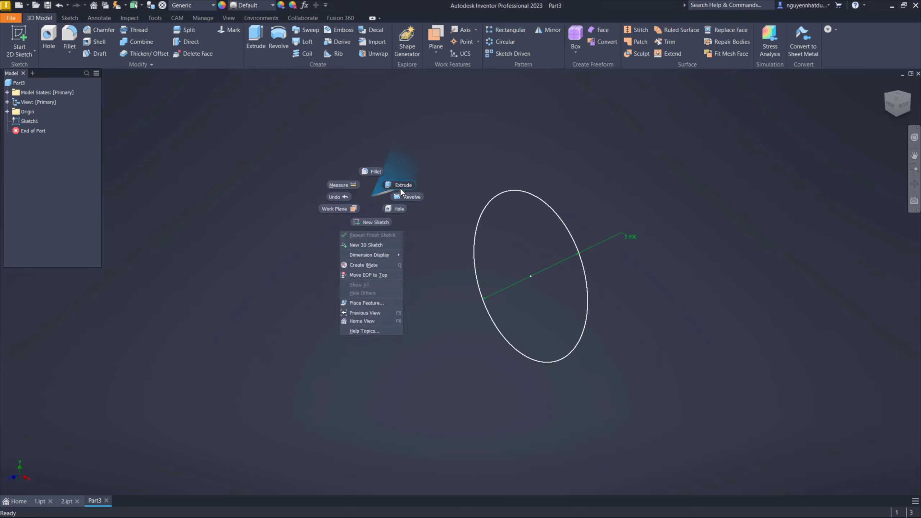
left_click(400, 187)
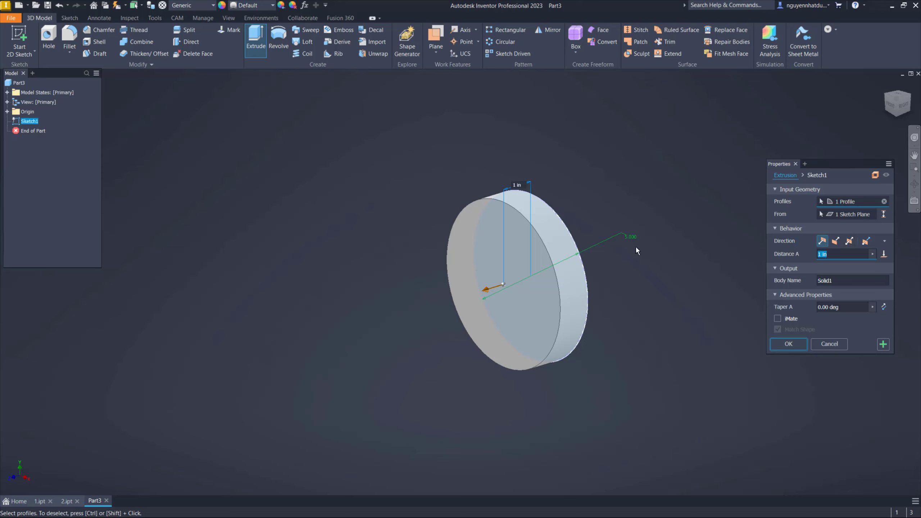
type("4")
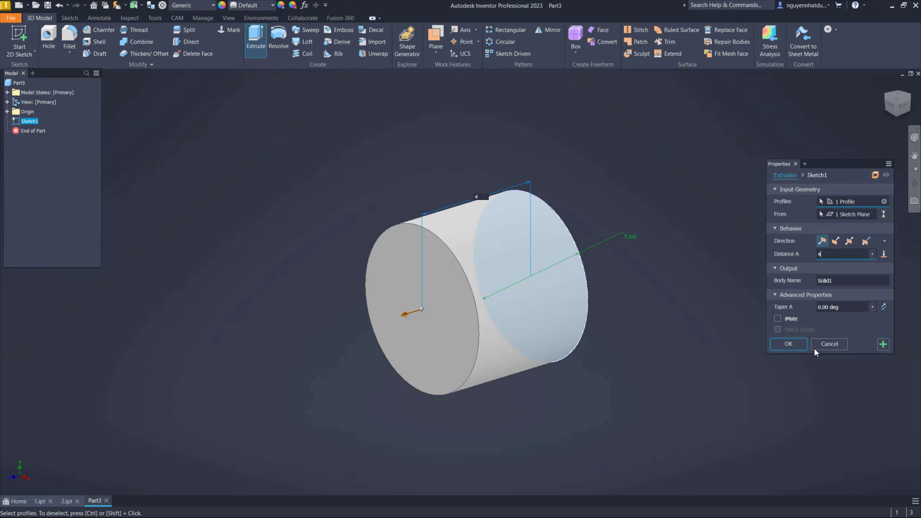
left_click(785, 344)
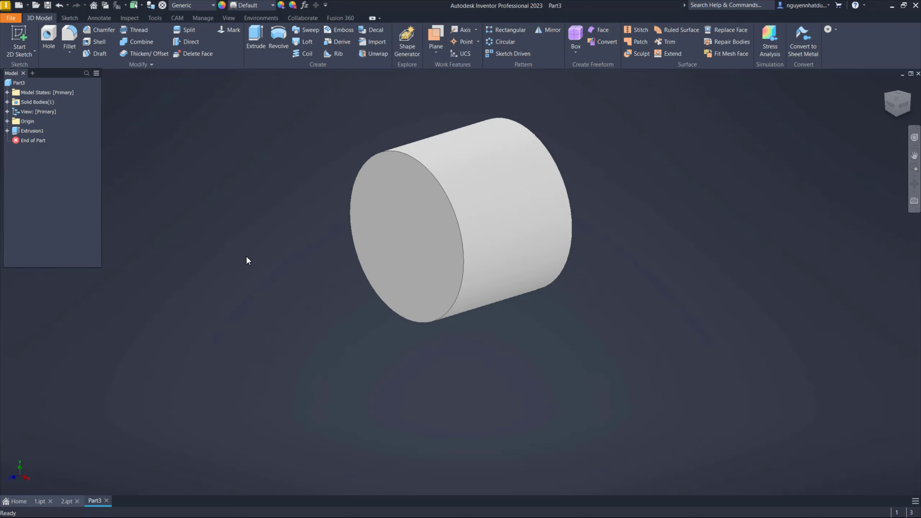
Start a sketch on the cylinder's end face and draw a centre rectangle at the origin.
right_click(399, 206)
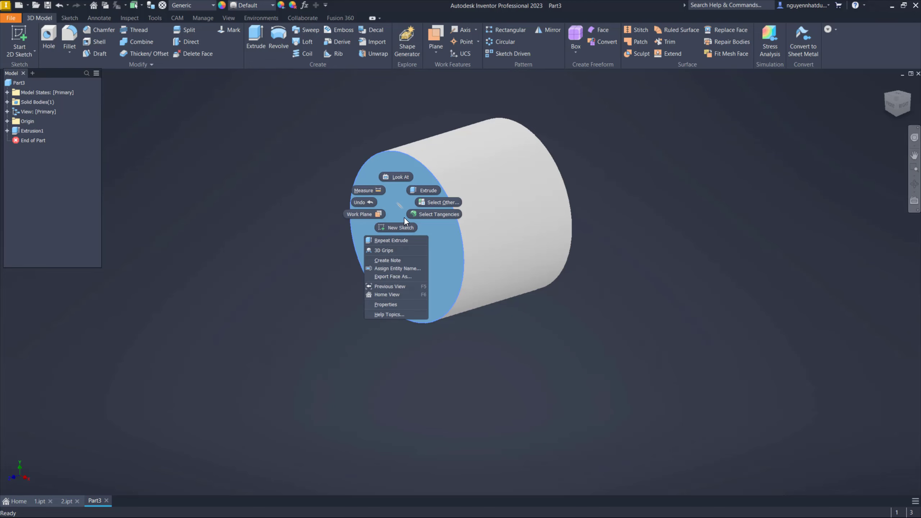
left_click(402, 227)
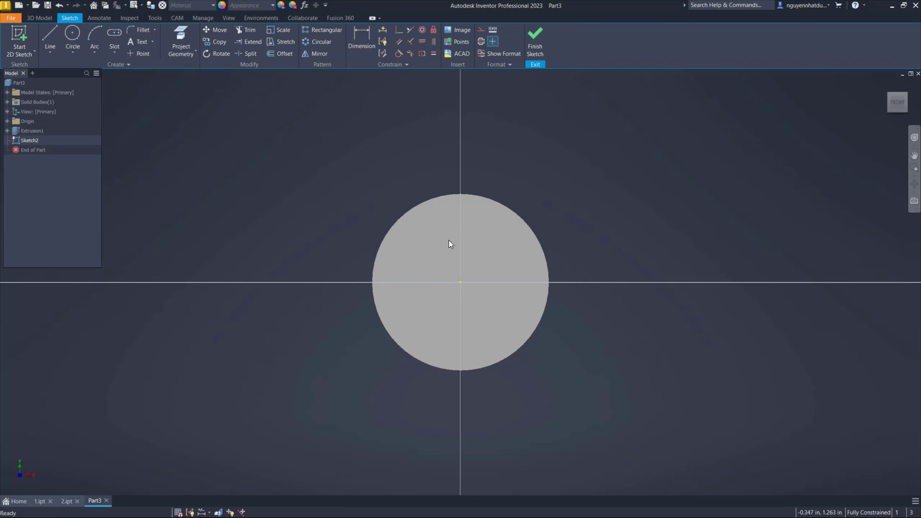
left_click(118, 53)
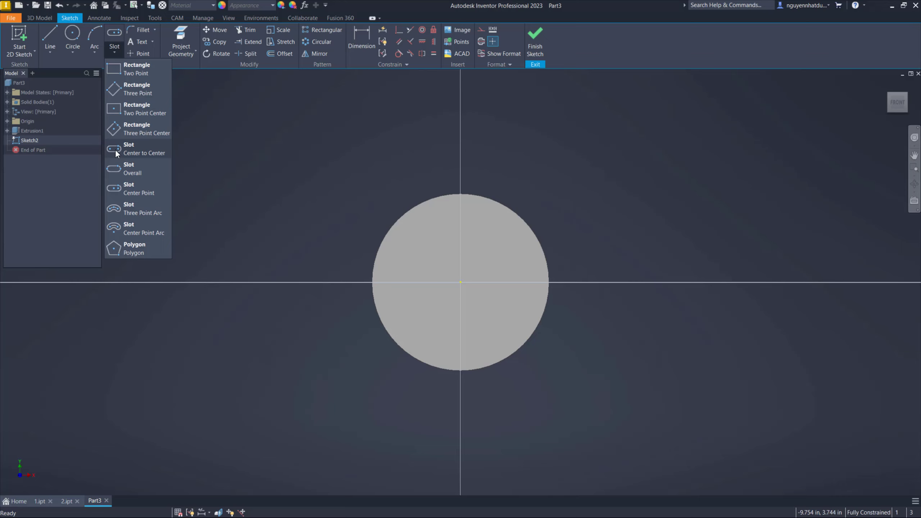
left_click(131, 107)
left_click(461, 283)
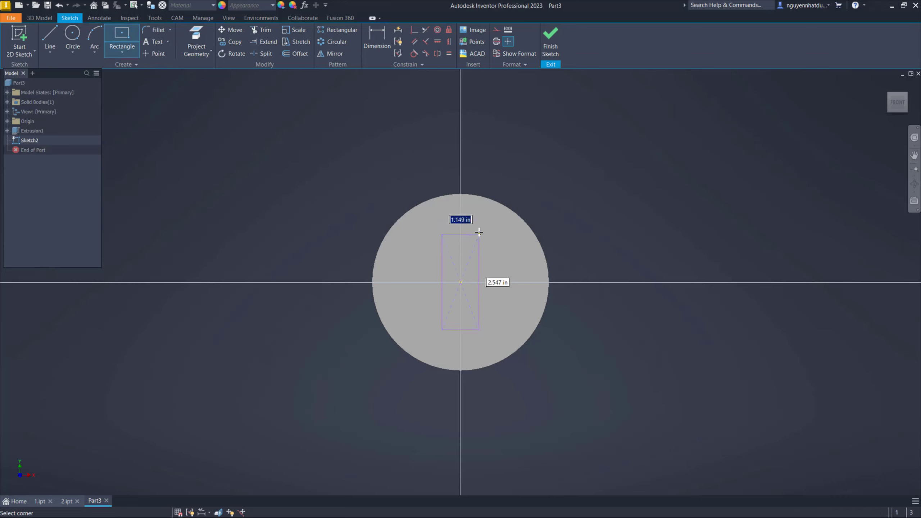
left_click(478, 333)
Dimension the rectangle .75 wide and 2.5 tall, then finish the sketch.
right_click(508, 177)
left_click(508, 177)
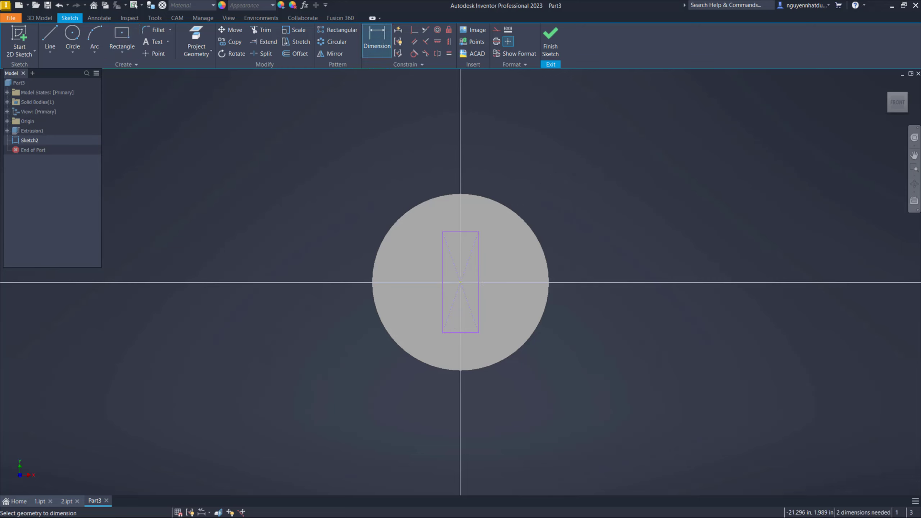
left_click(453, 333)
left_click(462, 360)
type(".")
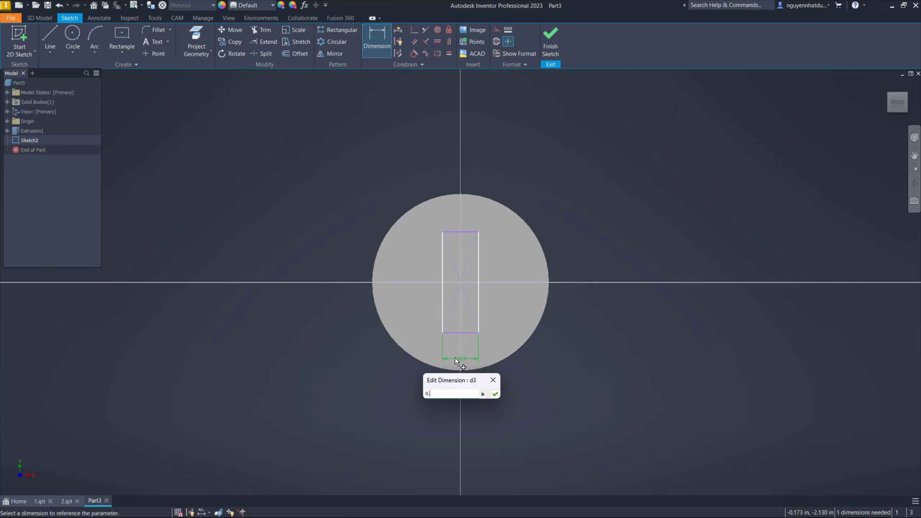
type("75")
key("Return")
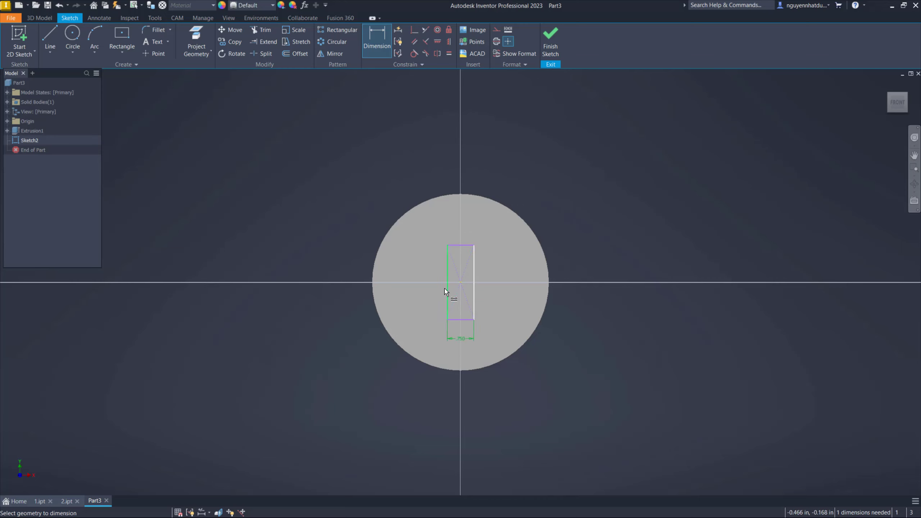
left_click(448, 293)
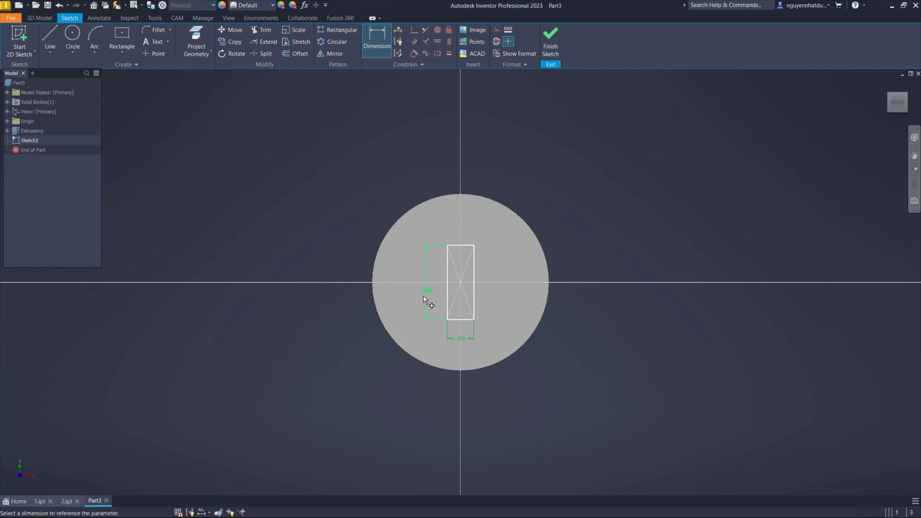
left_click(424, 299)
type("2.5")
key("Return")
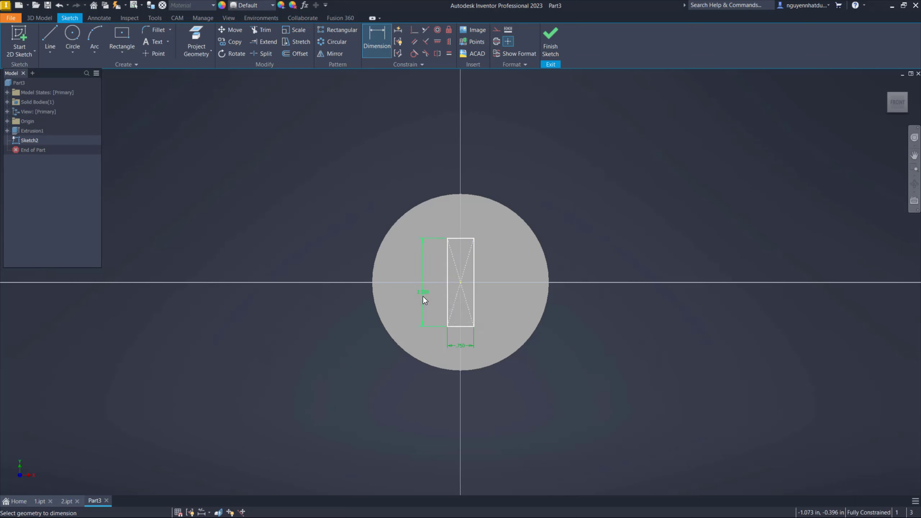
key("ctrl+Return")
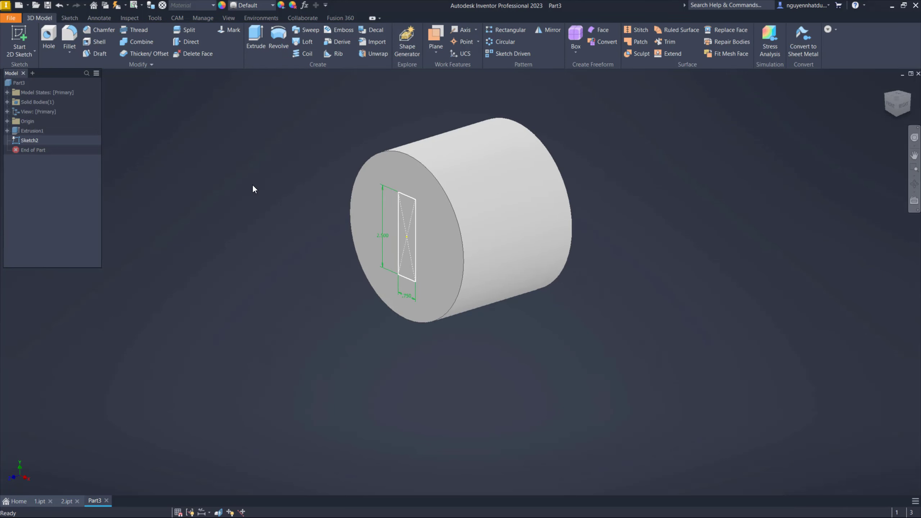
Extrude the rectangle as a flipped cut 3 in deep into the cylinder.
right_click(257, 181)
left_click(294, 167)
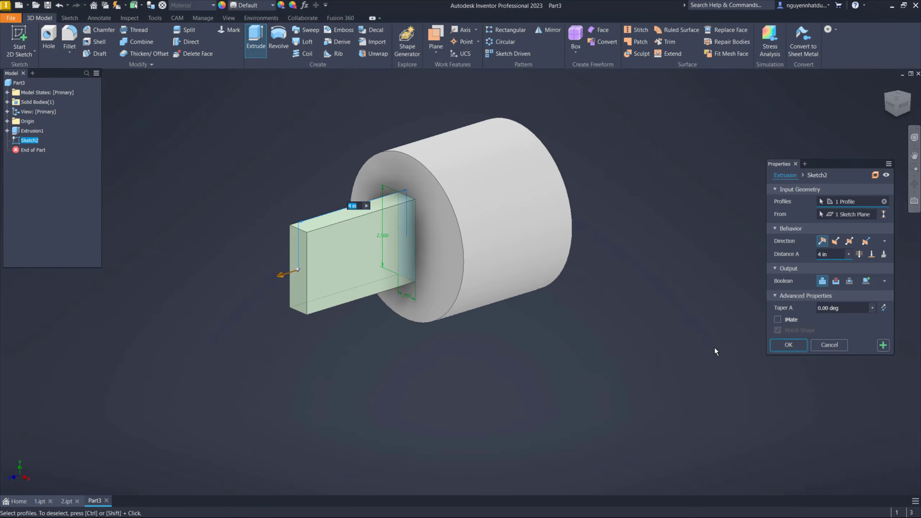
left_click(835, 241)
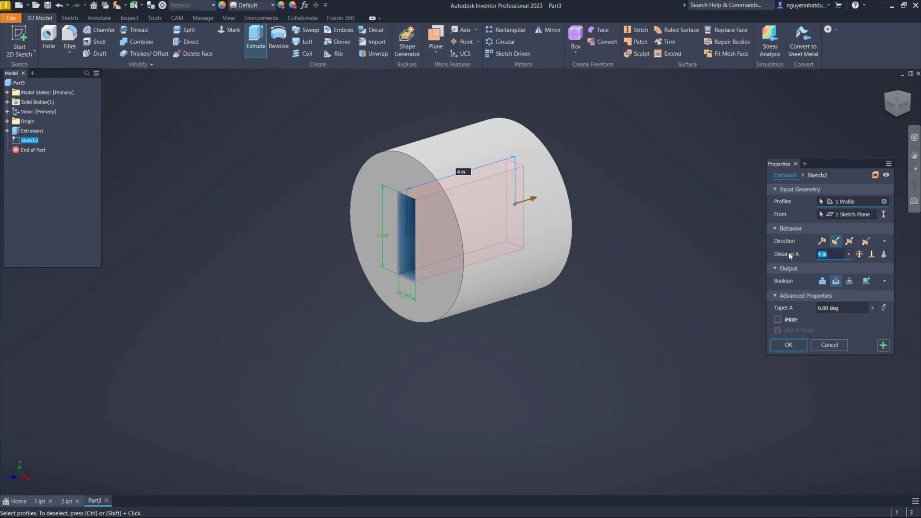
type("3")
left_click(789, 345)
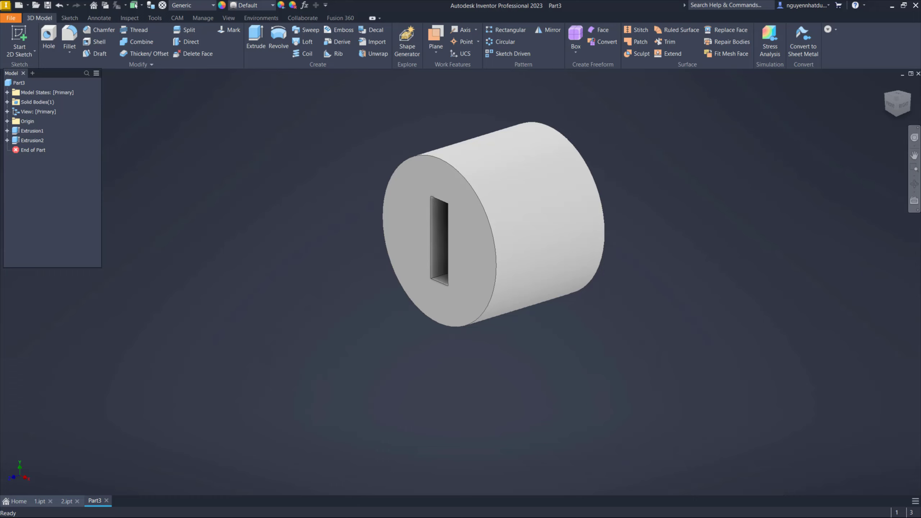
Select the slot's inner face and reposition the view around it.
left_click(440, 229)
scroll(439, 248, "down", 3)
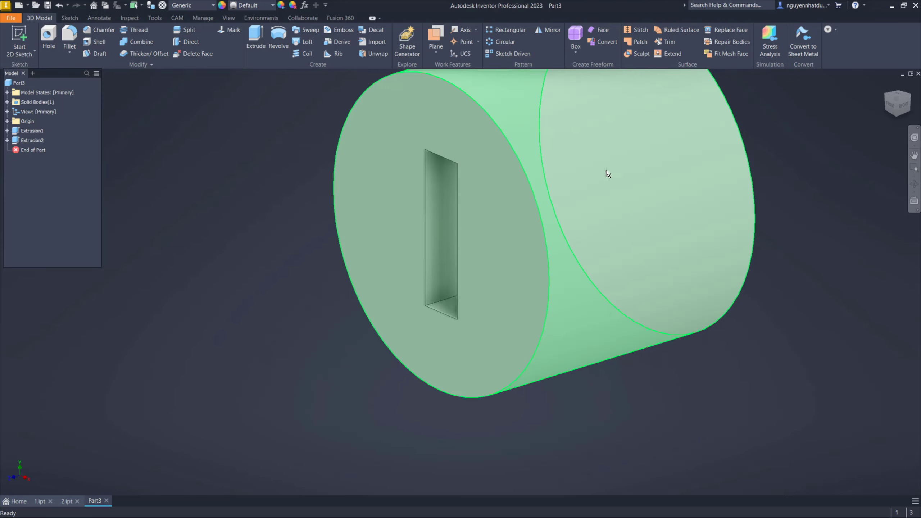
middle_click_drag(611, 210, 549, 230)
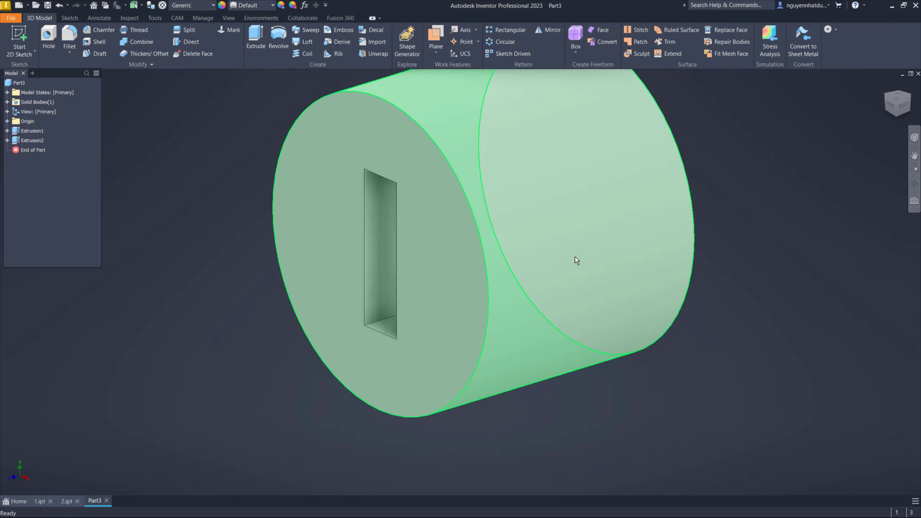
right_click(574, 257)
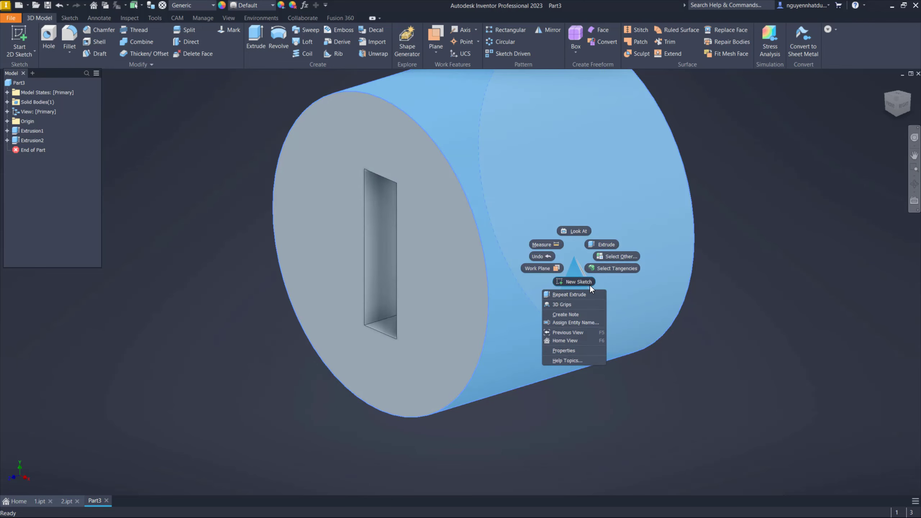
left_click(239, 373)
key("Escape")
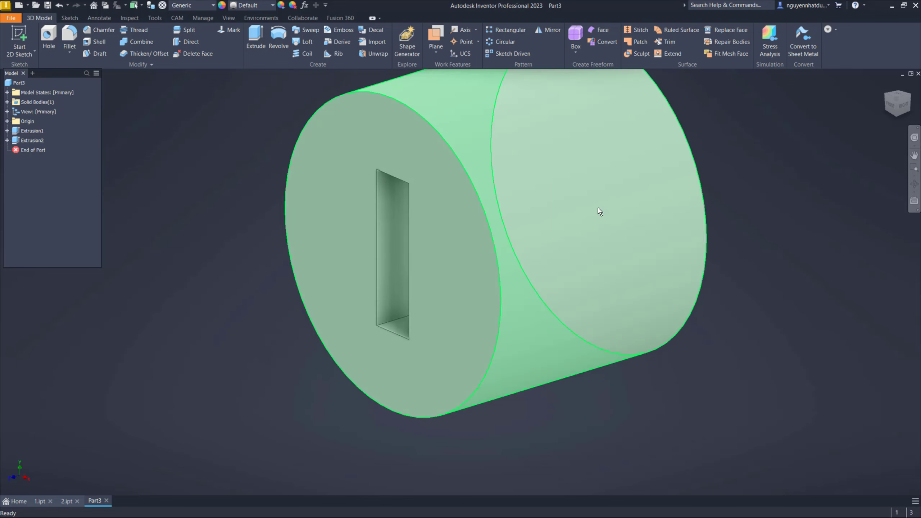
left_click(397, 237)
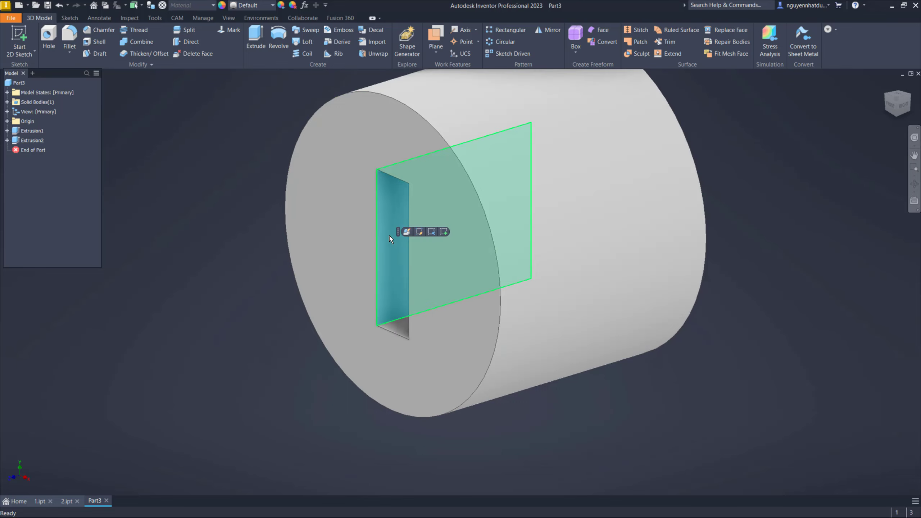
left_click(239, 202)
scroll(305, 273, "down", 3)
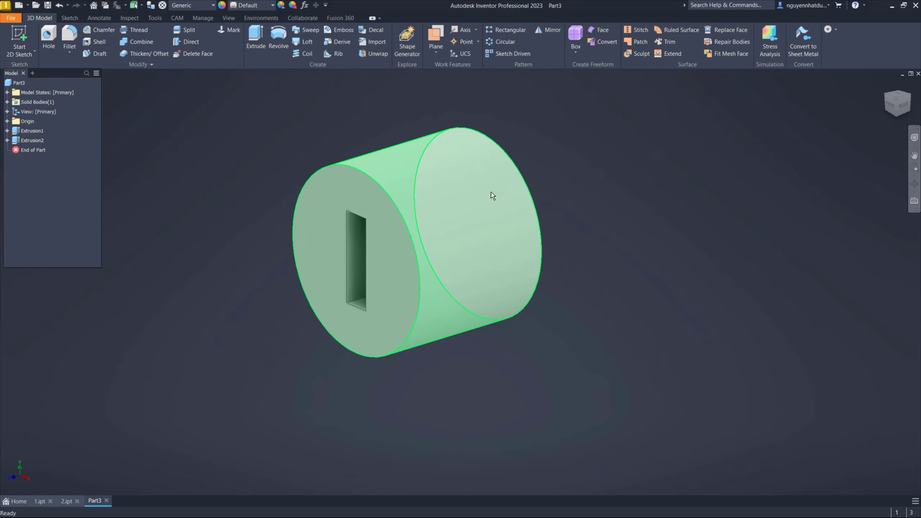
left_click(359, 257)
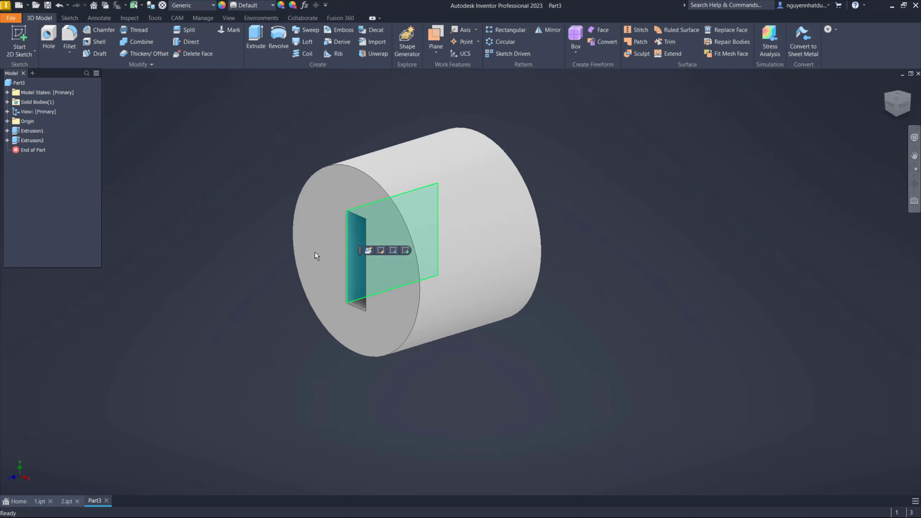
left_click(240, 250)
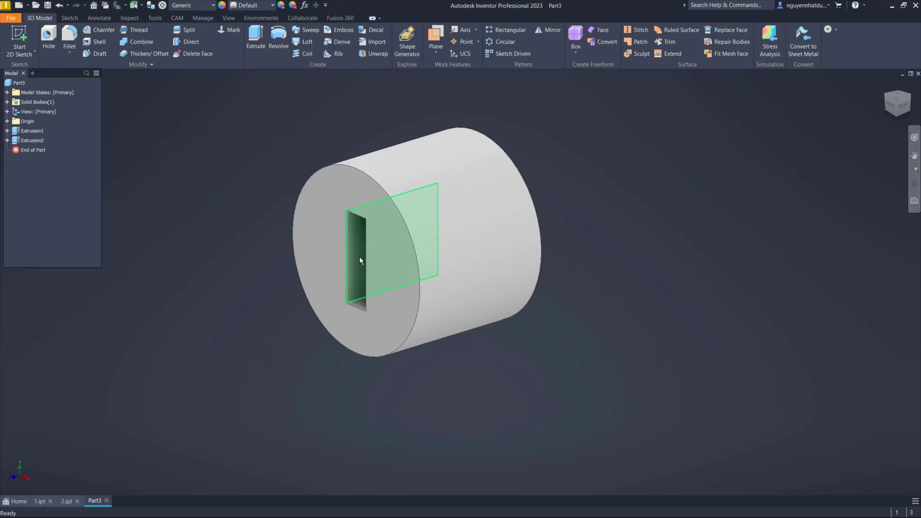
scroll(363, 267, "up", 5)
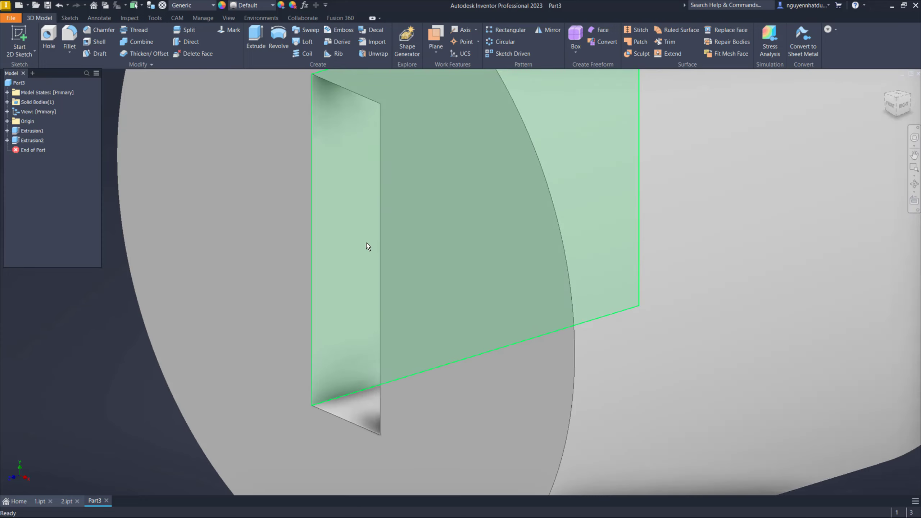
left_click(359, 233)
right_click(359, 233)
Start a sketch on the slot's side face, slice the view, and draw a 0.5 in circle.
left_click(364, 253)
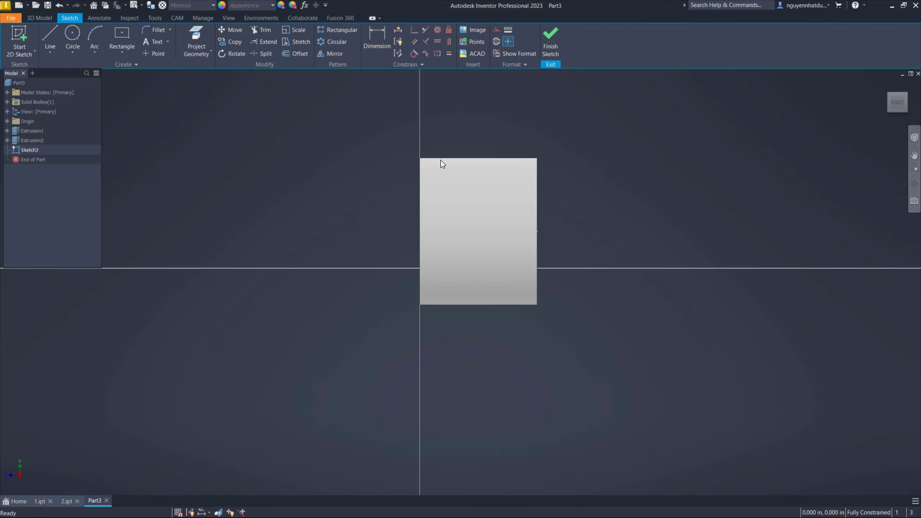
key("F7")
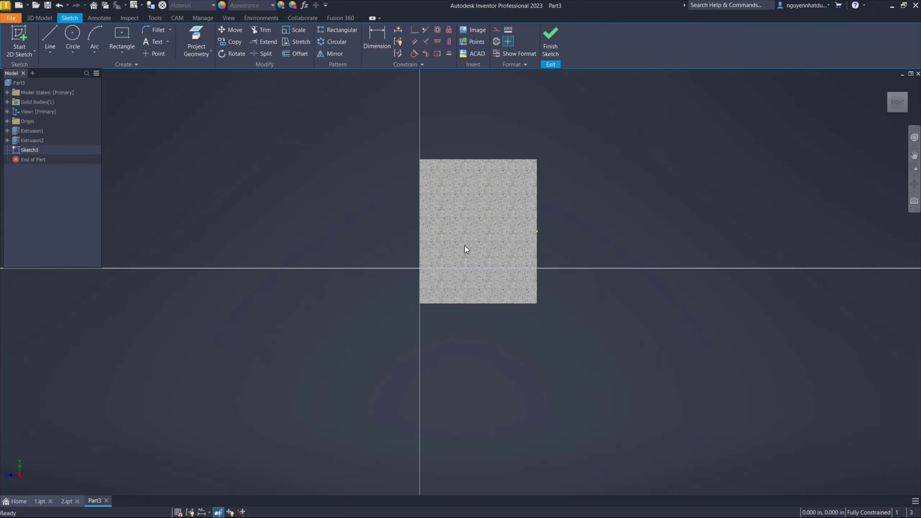
middle_click_drag(471, 224, 448, 249)
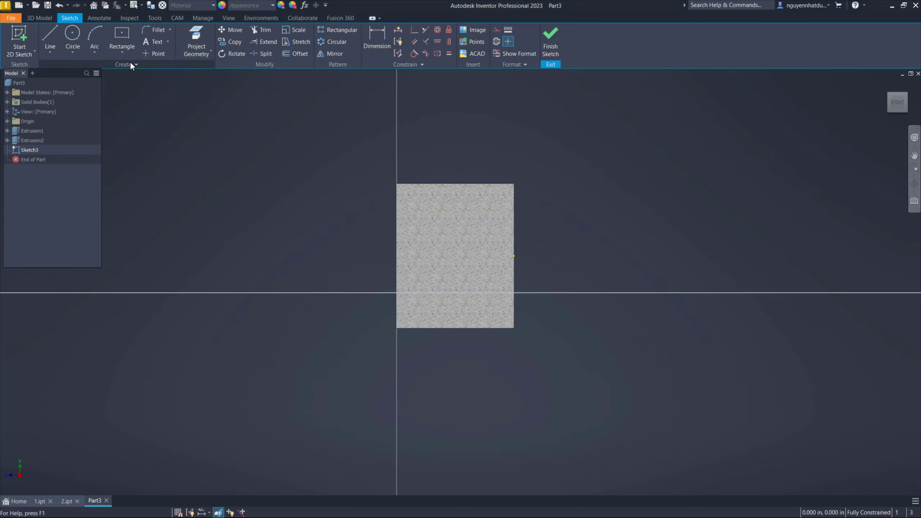
left_click(72, 37)
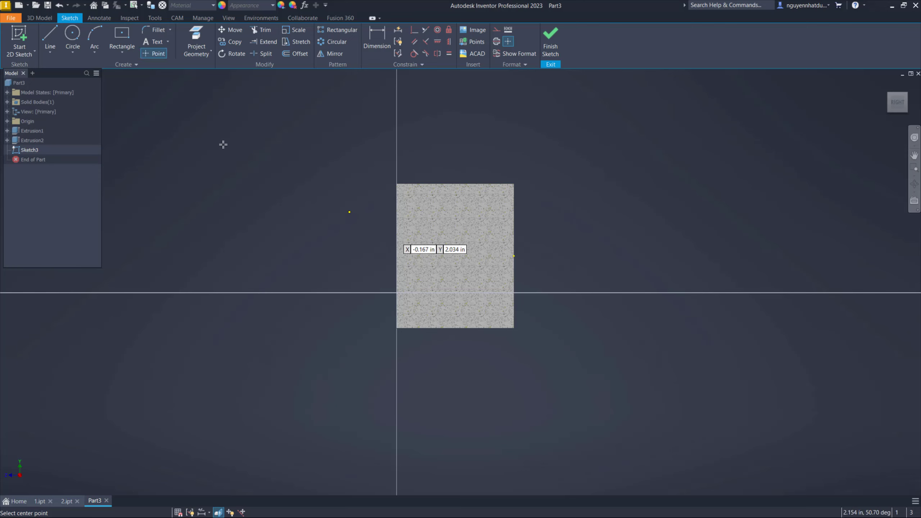
left_click(154, 54)
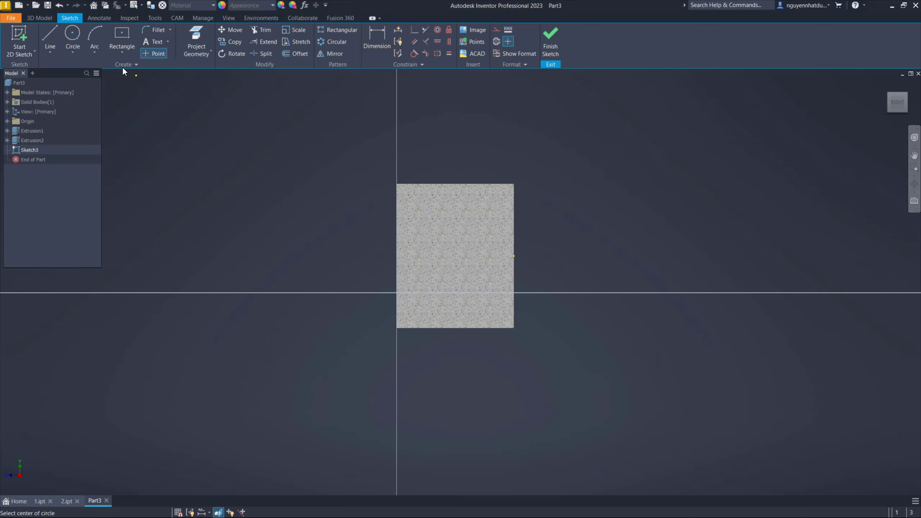
left_click(437, 240)
type("0.5")
key("Return")
Dimension the circle at 0.5 diameter, with its centre 1.5 in from the left edge.
right_click(477, 238)
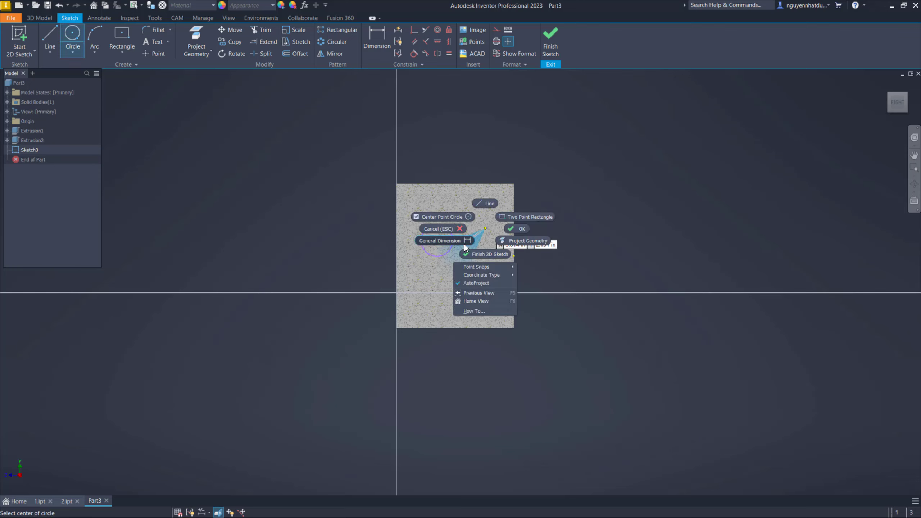
left_click(458, 250)
left_click(487, 235)
type("0")
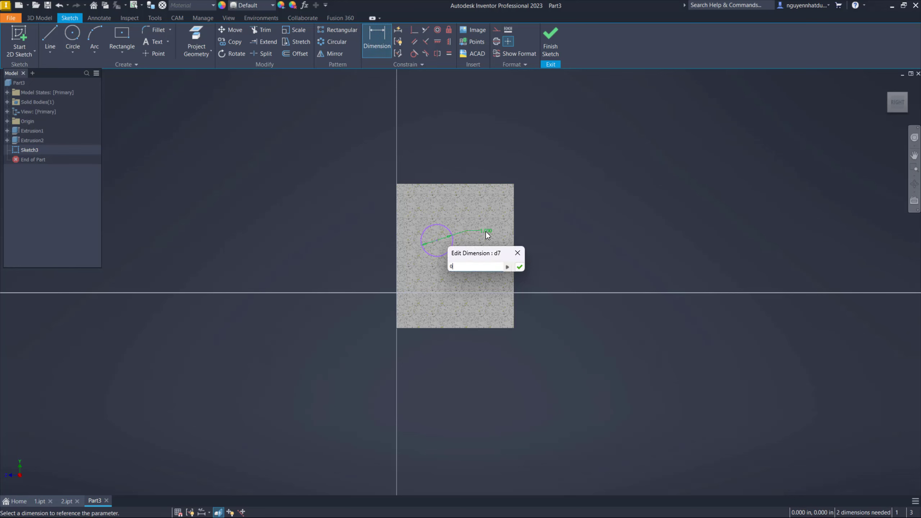
type(".5")
key("Return")
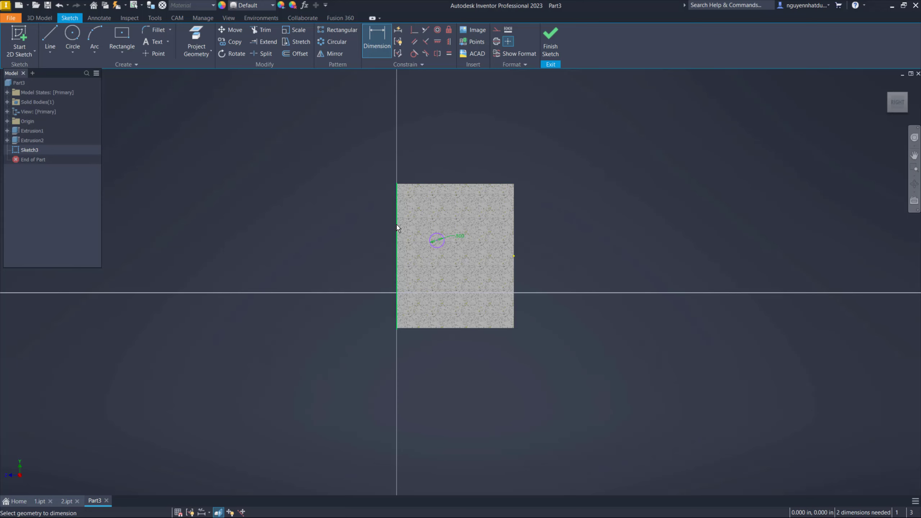
left_click(437, 241)
left_click(435, 161)
type("1.5")
key("Return")
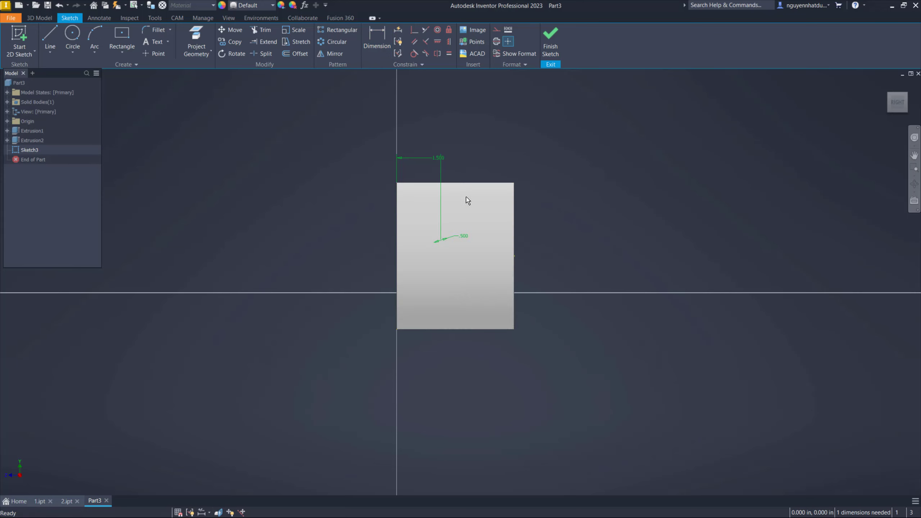
Slice the view and project the slot's bottom edge into the sketch.
middle_click_drag(504, 268, 576, 288, "shift")
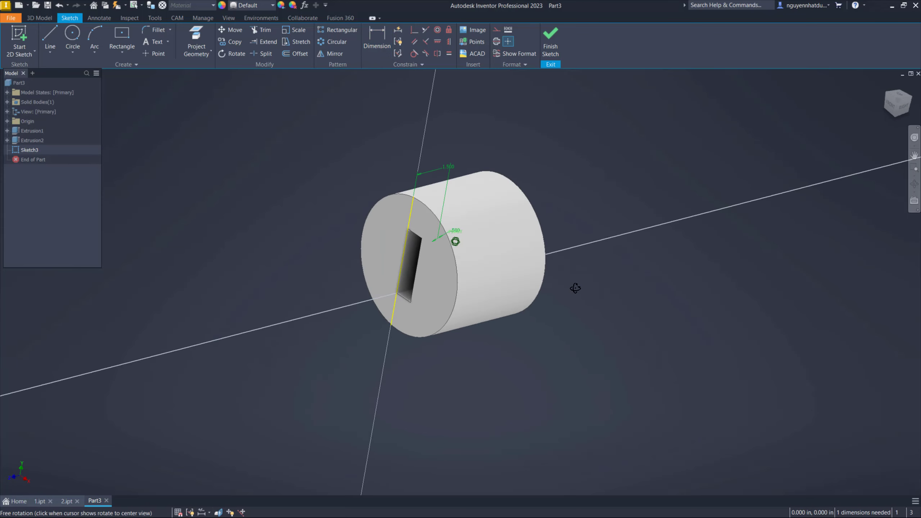
scroll(405, 294, "up", 3)
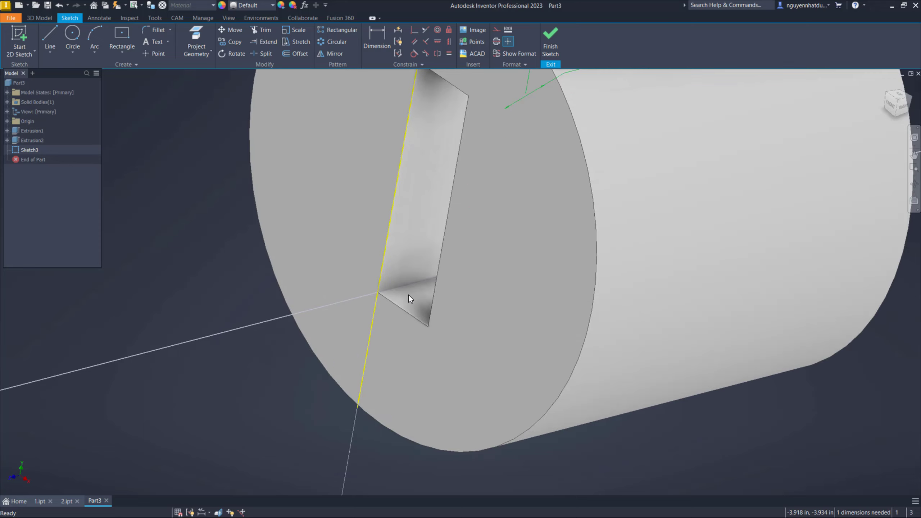
scroll(412, 283, "down", 3)
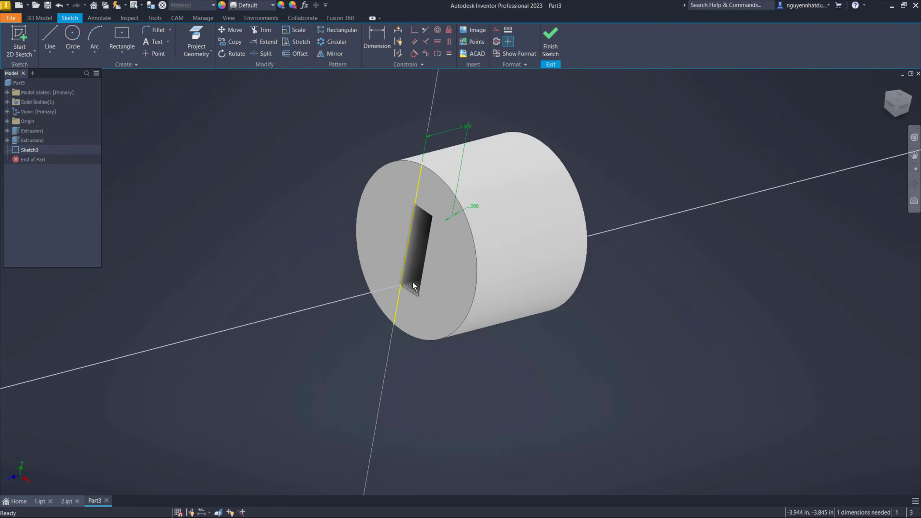
key("F7")
key("F7")
left_click(202, 32)
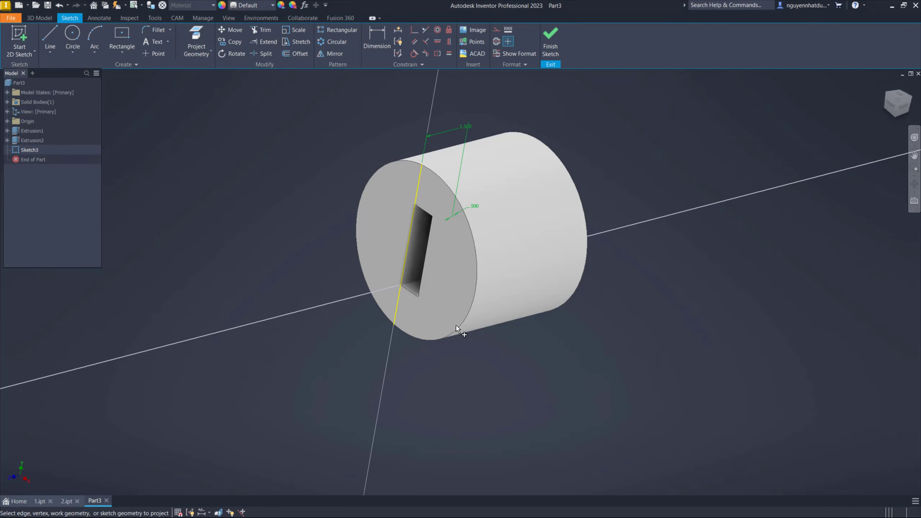
scroll(411, 285, "up", 3)
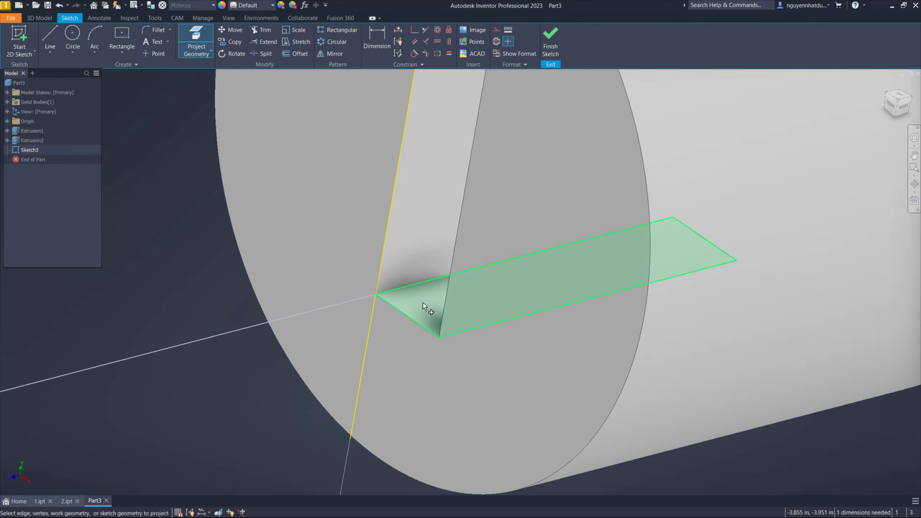
scroll(417, 292, "down", 5)
scroll(421, 300, "up", 5)
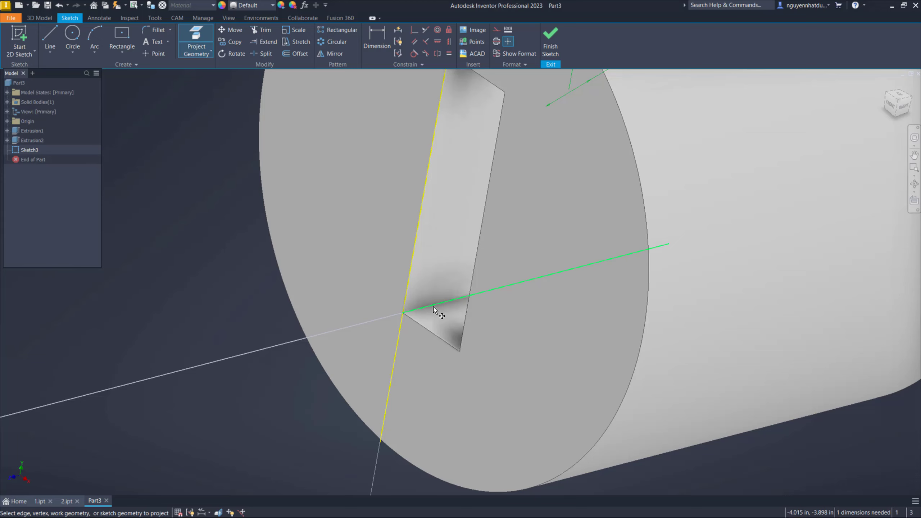
scroll(433, 306, "down", 5)
scroll(434, 305, "up", 4)
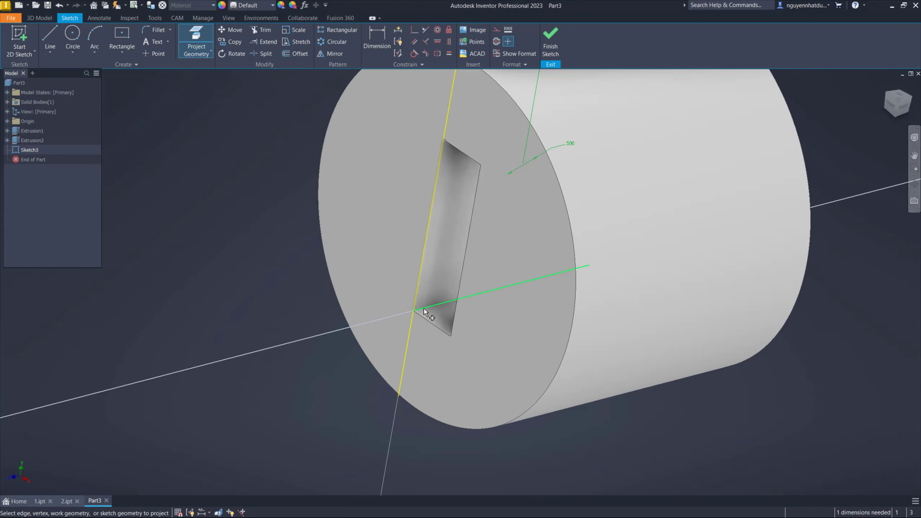
scroll(427, 308, "down", 4)
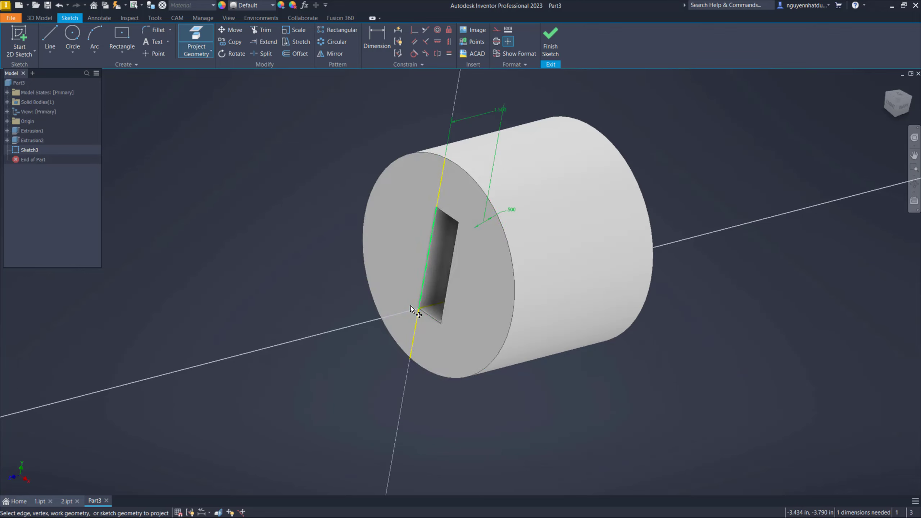
scroll(431, 310, "up", 5)
left_click(436, 314)
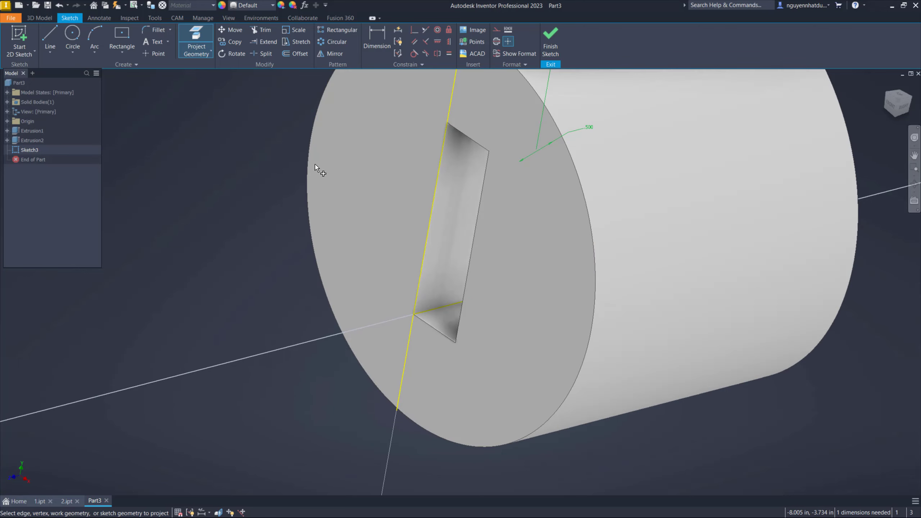
View the sketch from the right and place the circle centre 1.25 in above the projected edge.
left_click(198, 39)
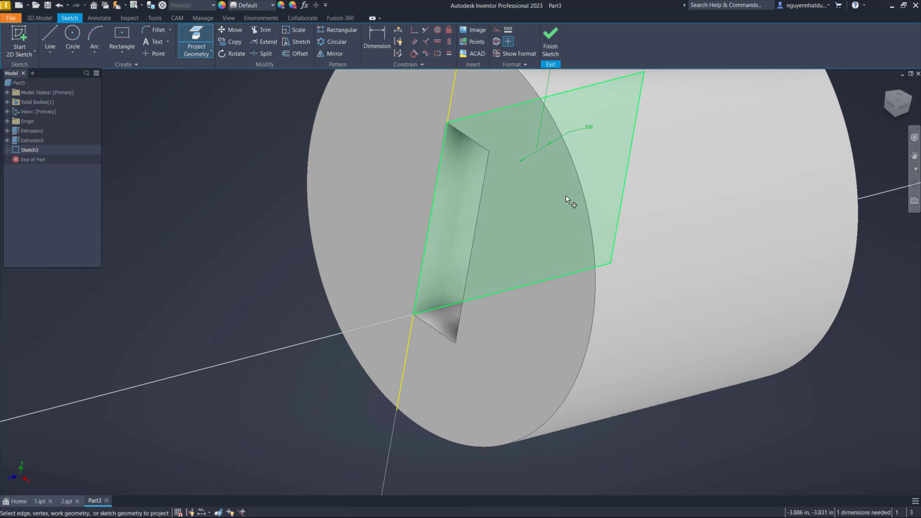
key("F7")
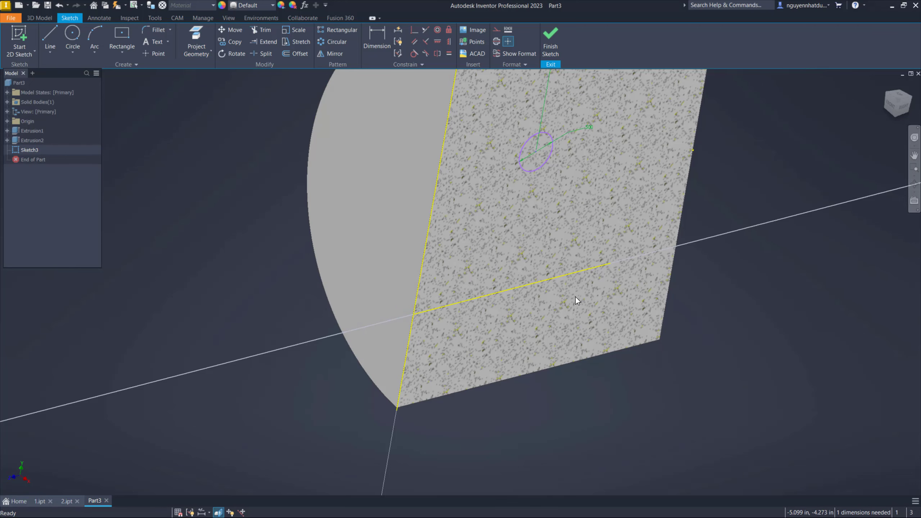
left_click(904, 112)
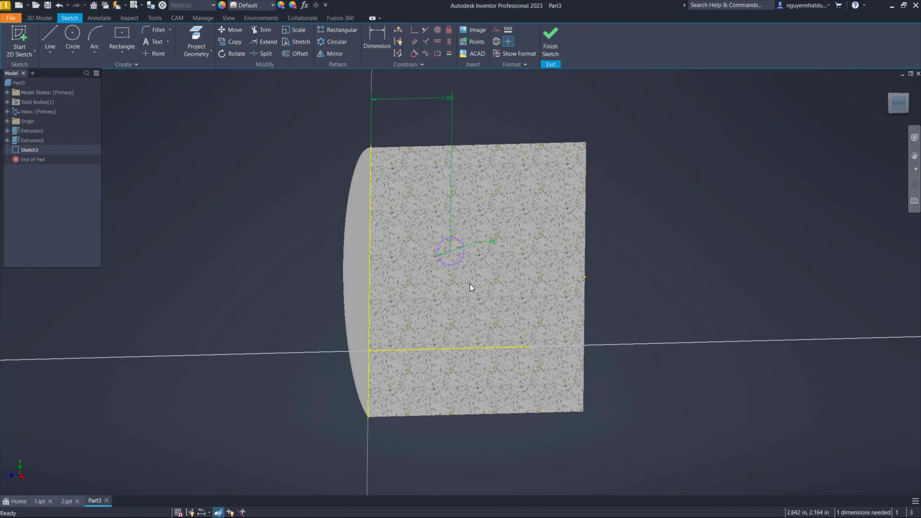
right_click(743, 187)
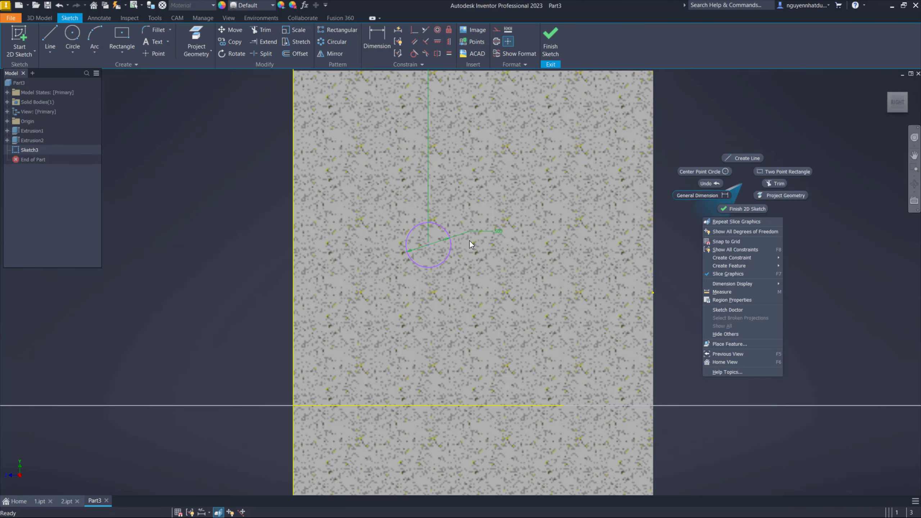
left_click(691, 184)
left_click(454, 250)
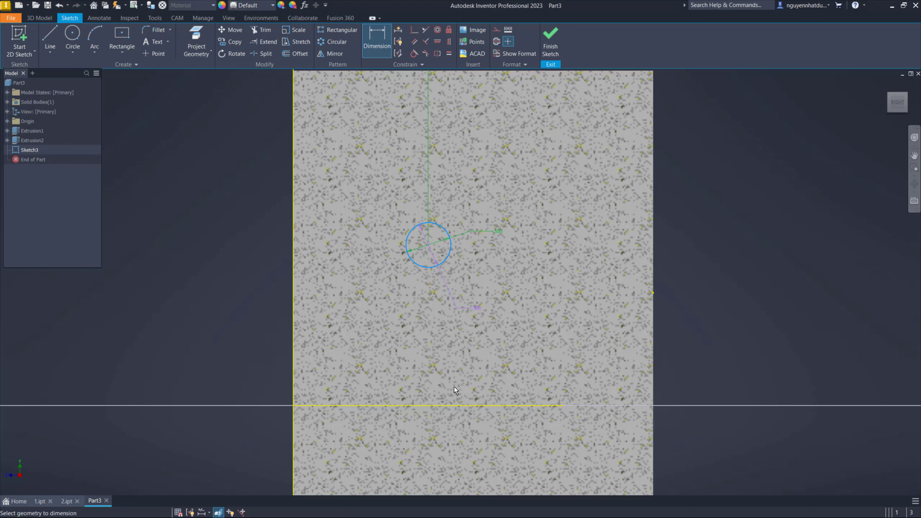
left_click(465, 405)
left_click(566, 329)
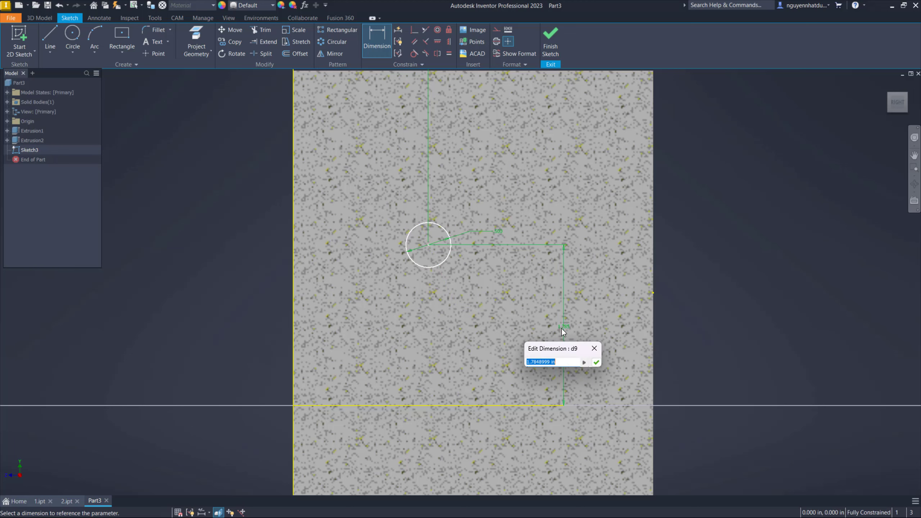
type("1.25")
key("Return")
Finish the sketch and cut the 0.5 in circle symmetrically through all as Extrusion3.
left_click(551, 40)
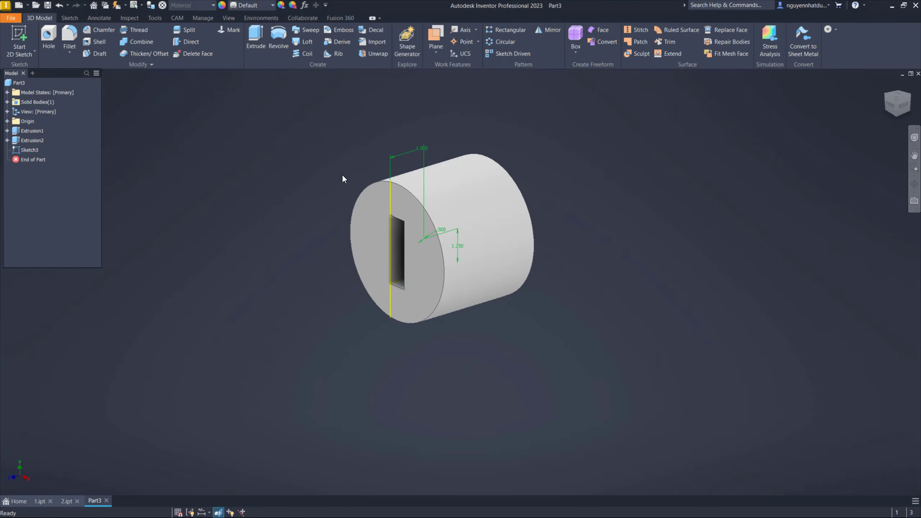
right_click(342, 178)
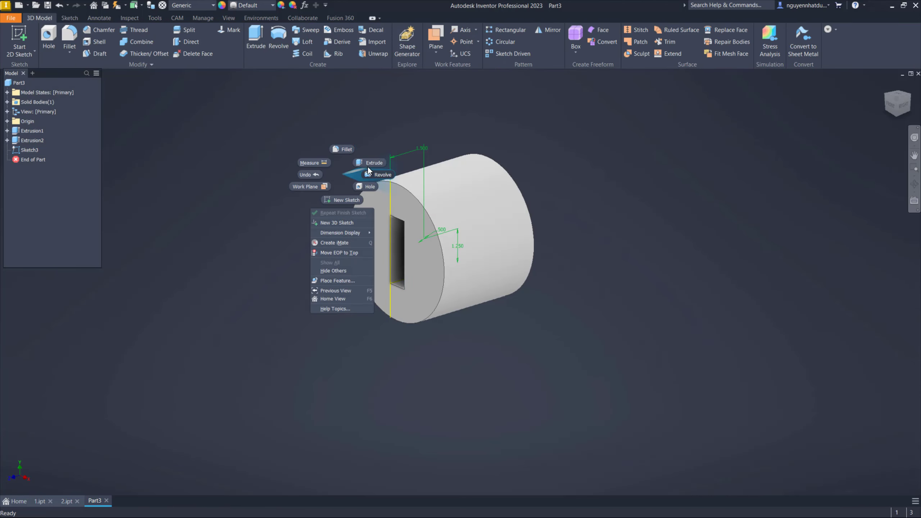
left_click(367, 165)
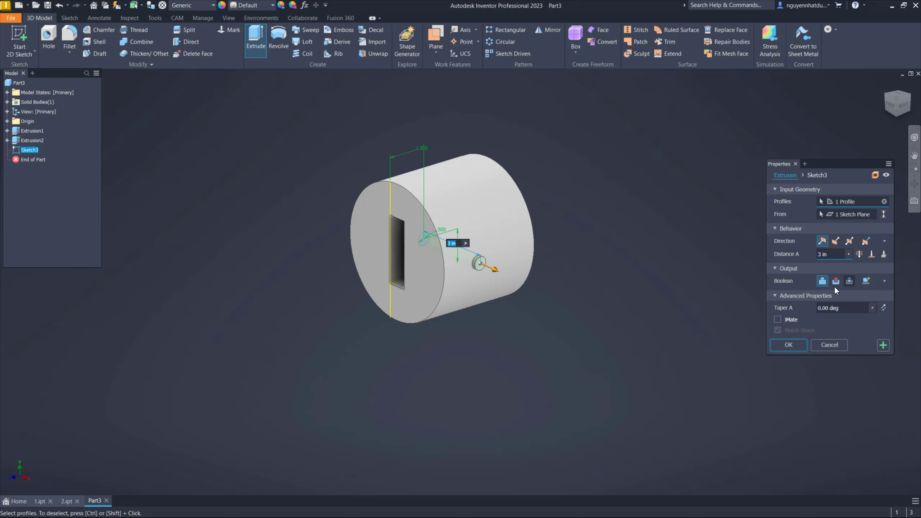
left_click(836, 281)
left_click(859, 254)
left_click(849, 241)
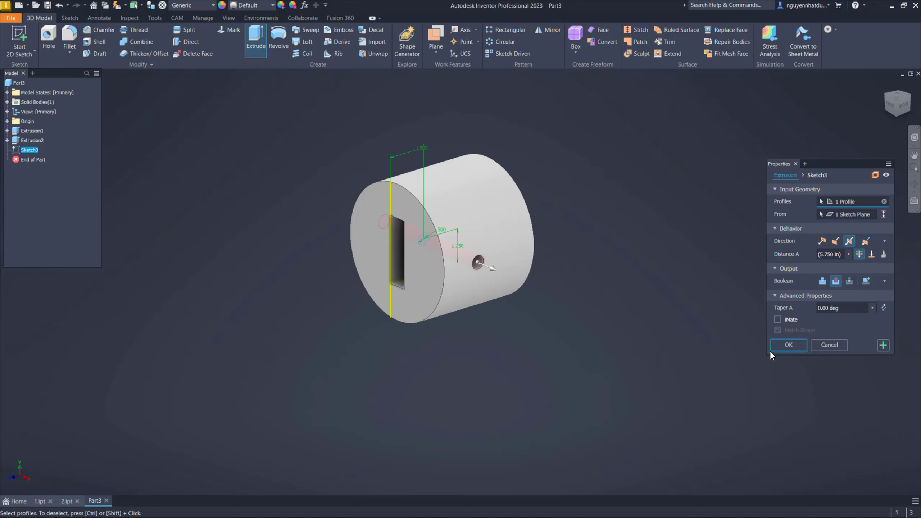
left_click(778, 347)
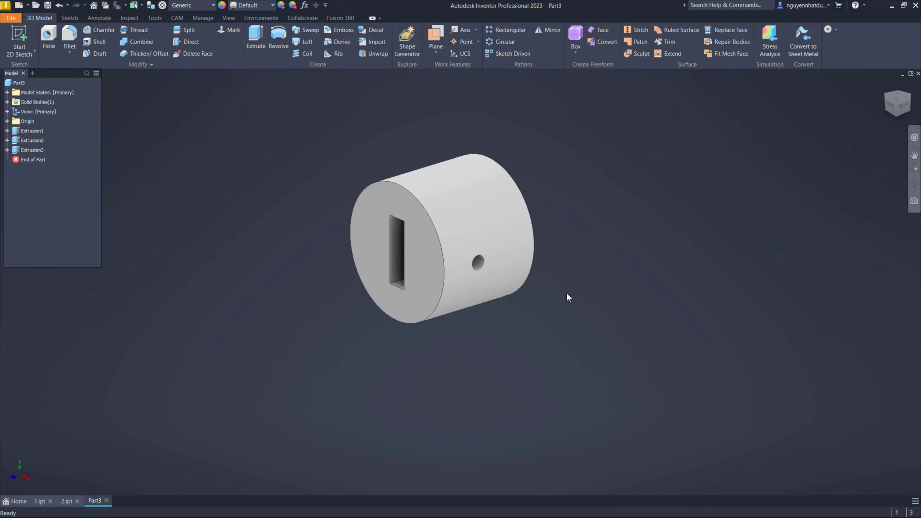
Set the part material to Steel, Alloy.
left_click(204, 7)
scroll(232, 177, "down", 10)
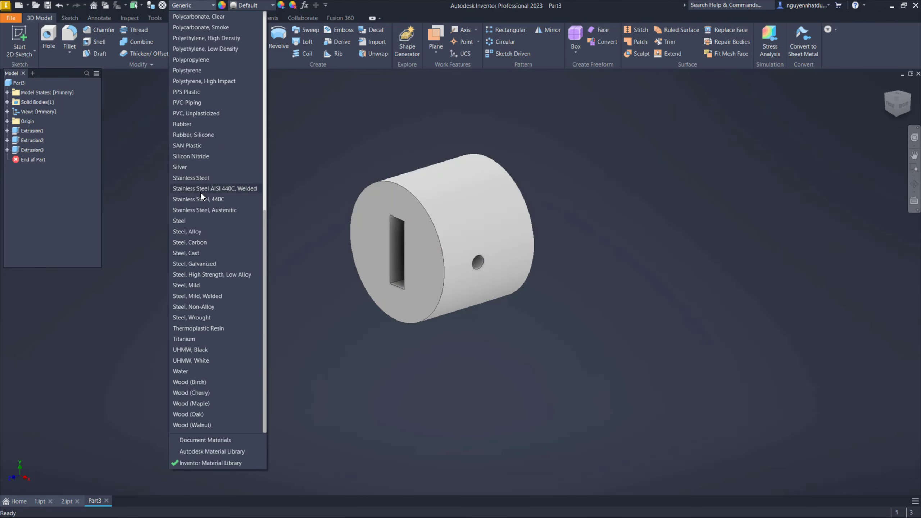
left_click(205, 232)
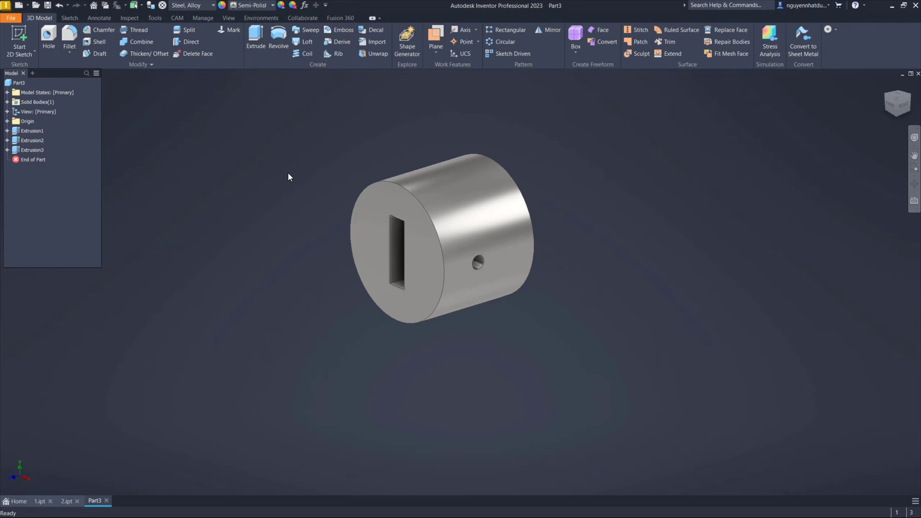
Save the part as 4.ipt and return to the home view.
key("ctrl+s")
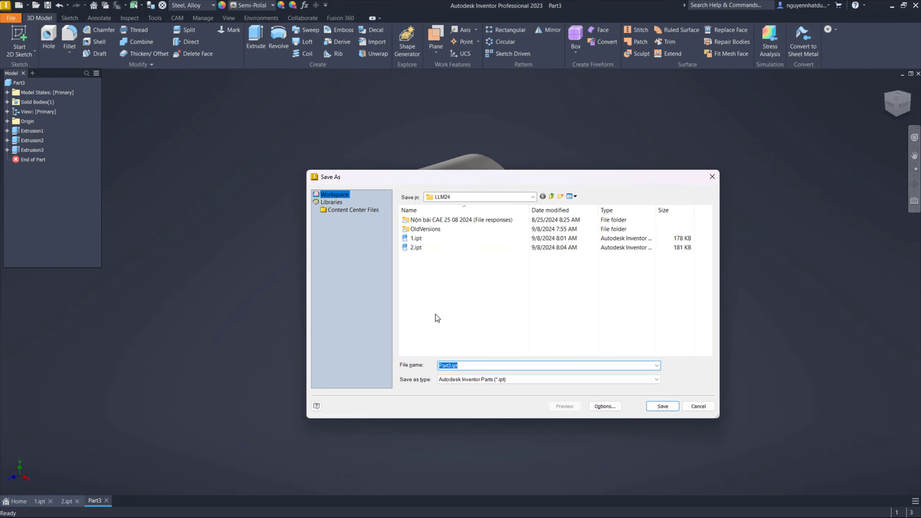
type("4")
left_click(658, 406)
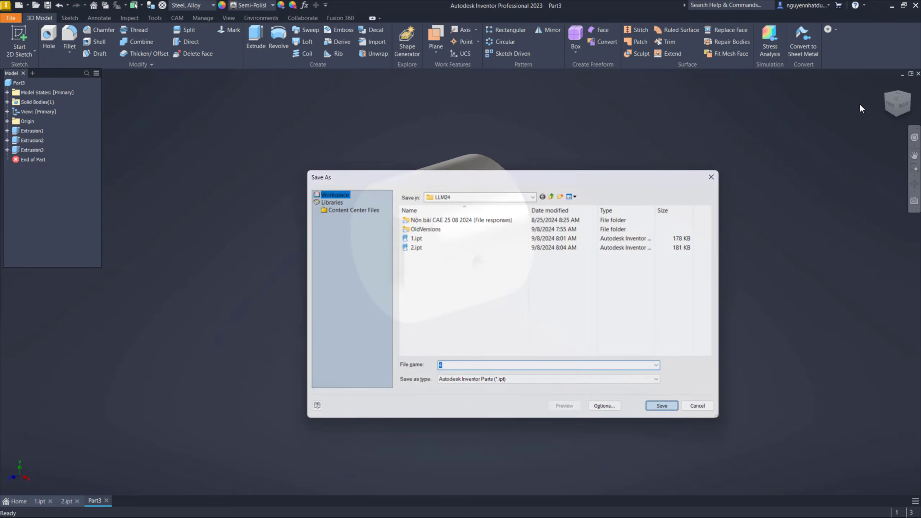
left_click(891, 98)
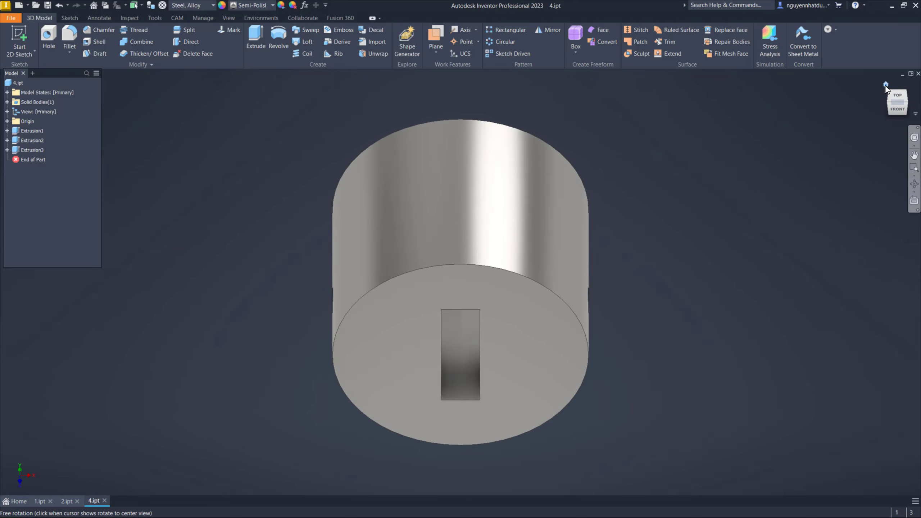
left_click(886, 86)
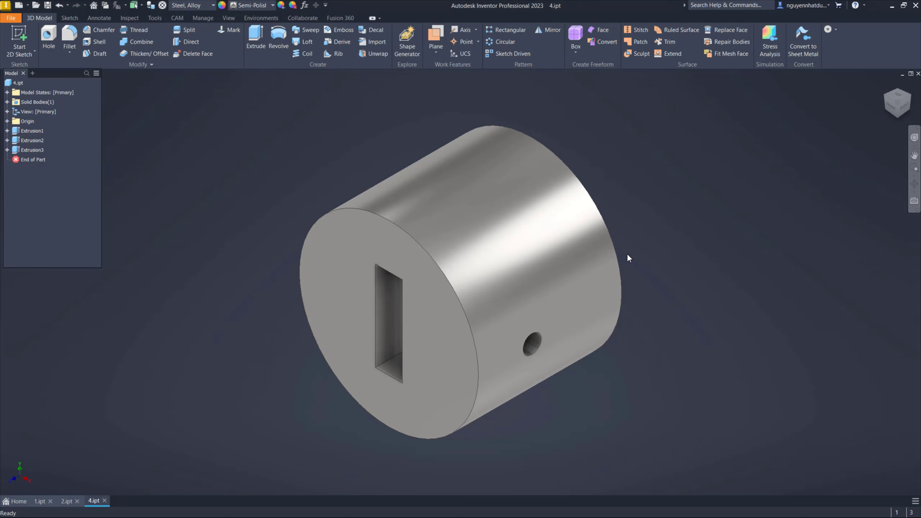
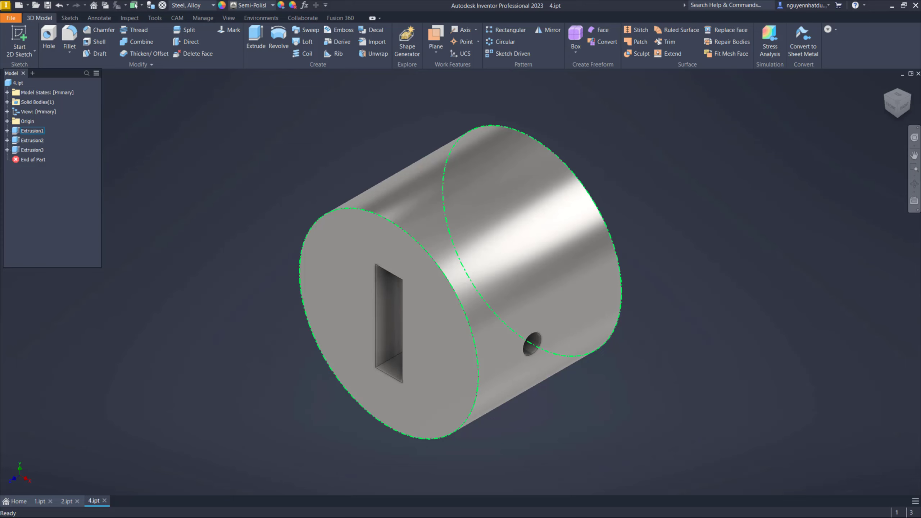
Select the part body and review the Simulation.pdf reference maximized.
left_click(566, 191)
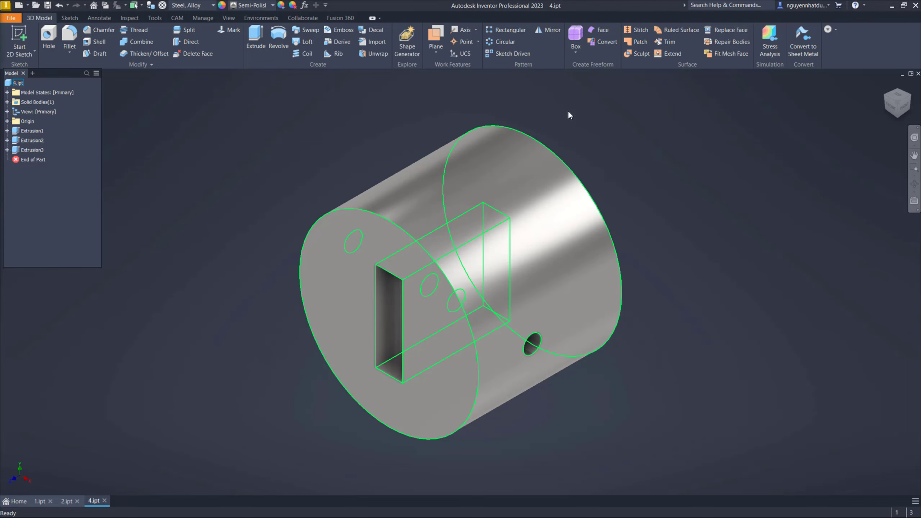
key("alt+Tab")
left_click(711, 89)
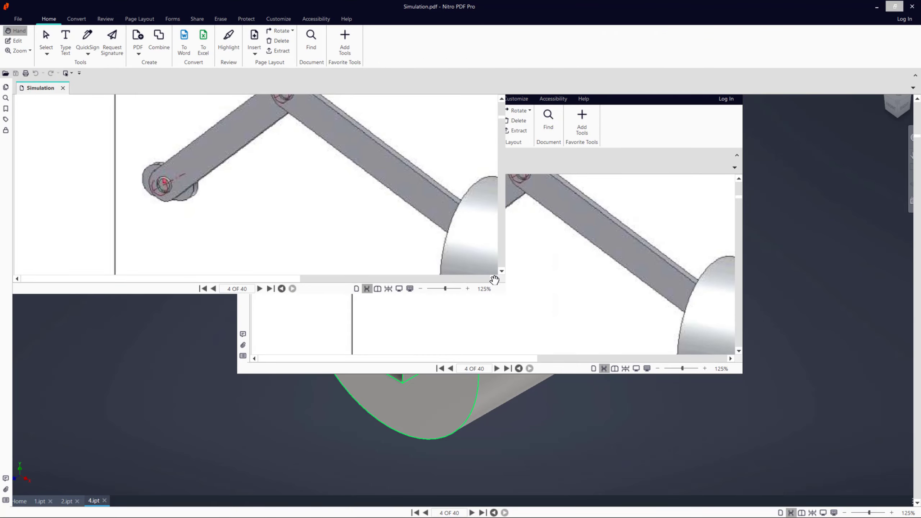
scroll(562, 296, "up", 3)
scroll(563, 296, "up", 2)
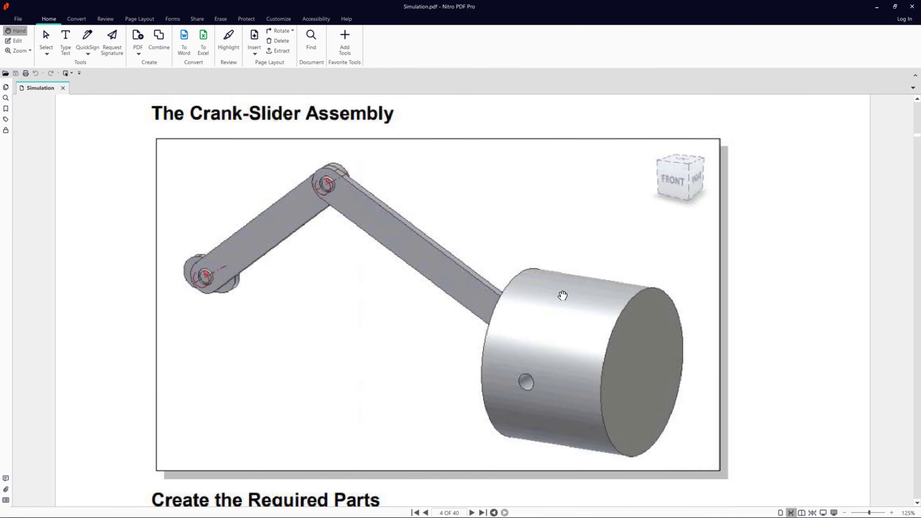
Return to Inventor and create a new assembly from the Standard (in).iam template.
left_click(877, 7)
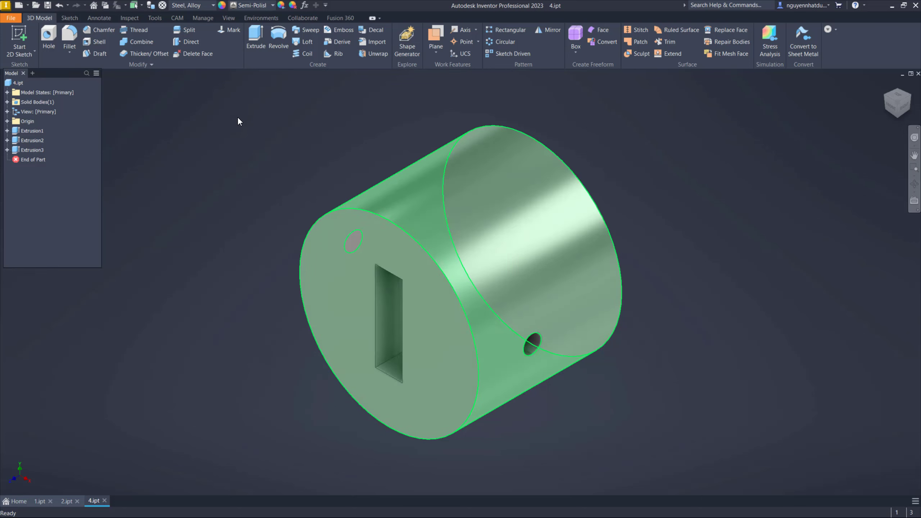
left_click(18, 5)
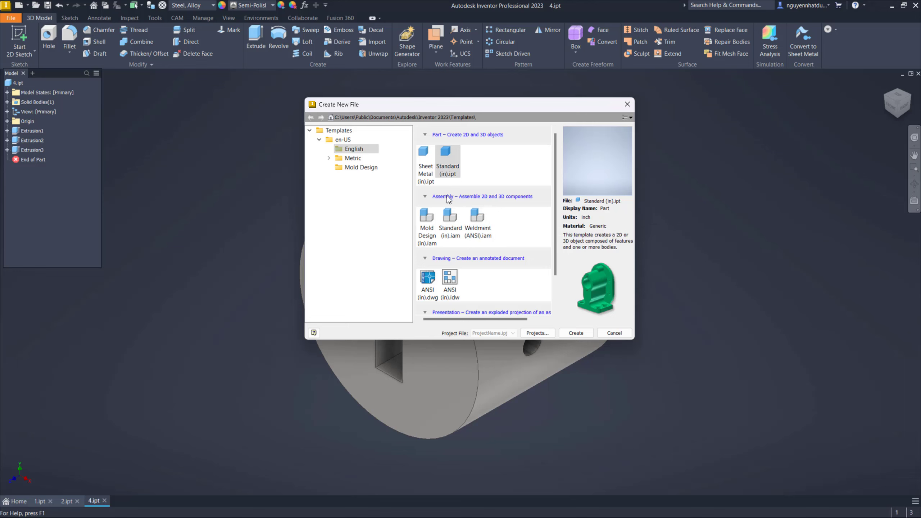
double_click(450, 217)
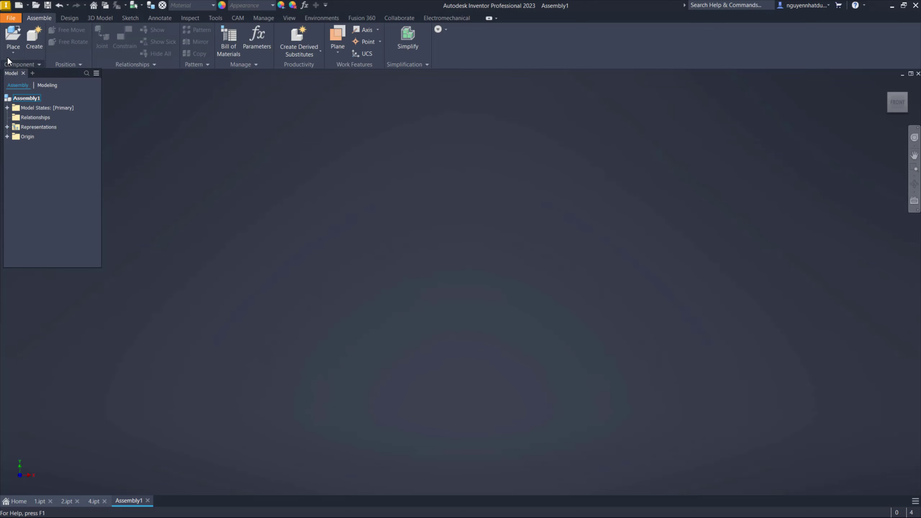
Choose the 1.ipt link part from the LLM24 folder to place into Assembly1.
left_click(8, 43)
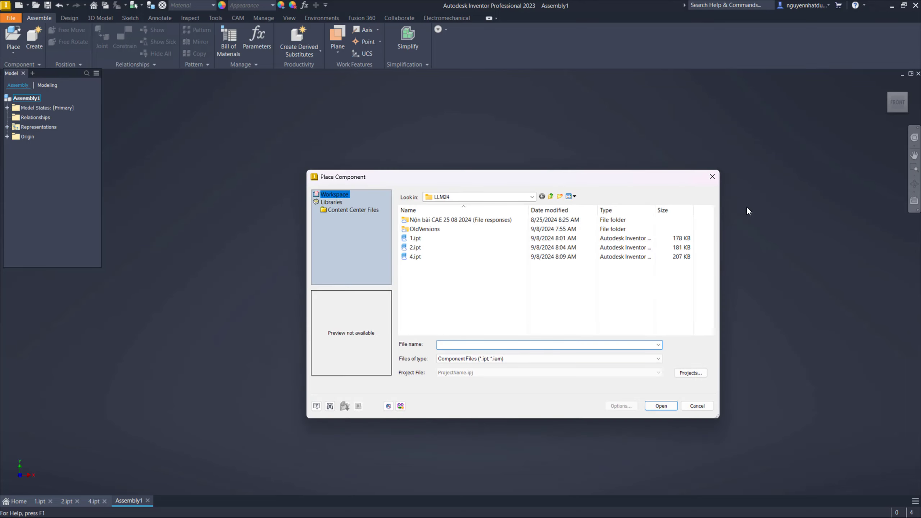
key("Escape")
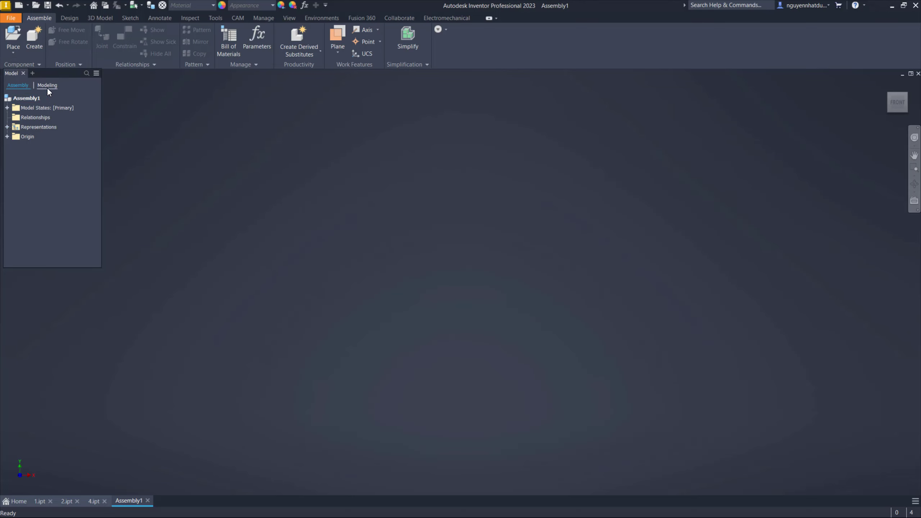
left_click(15, 52)
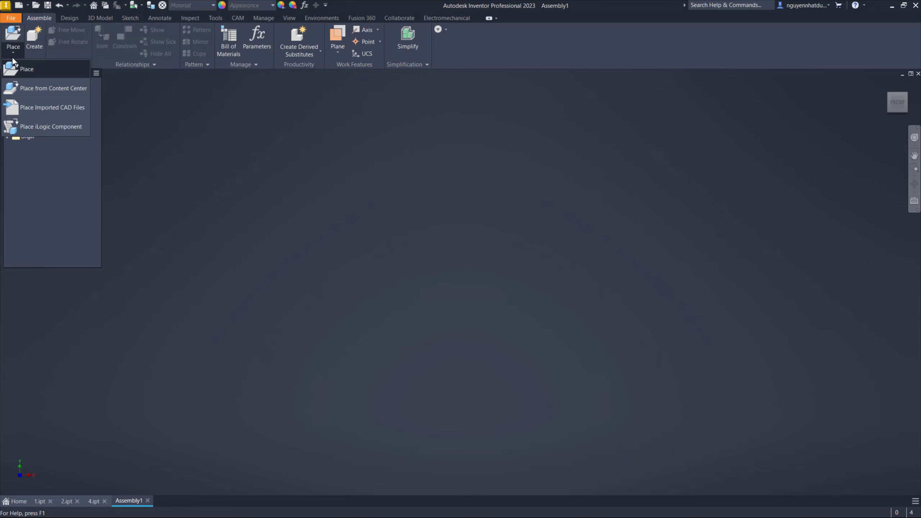
left_click(53, 86)
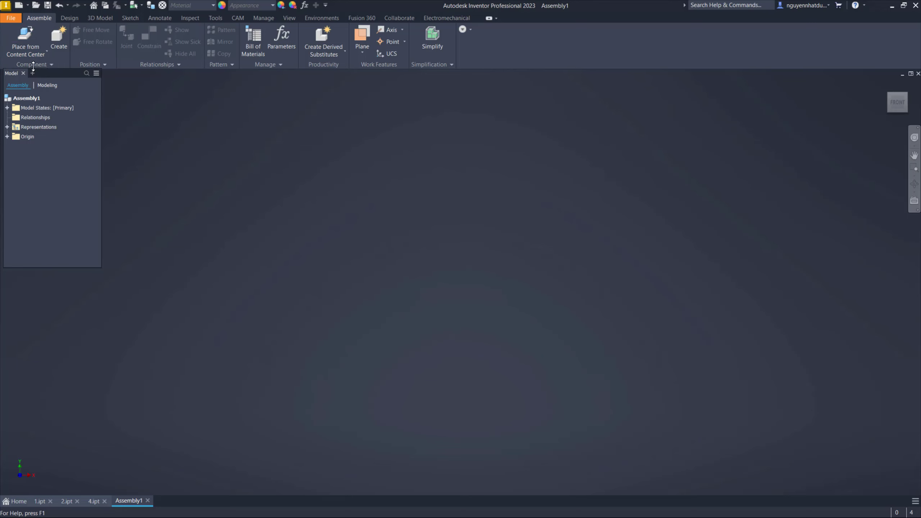
left_click(43, 54)
left_click(40, 73)
double_click(454, 240)
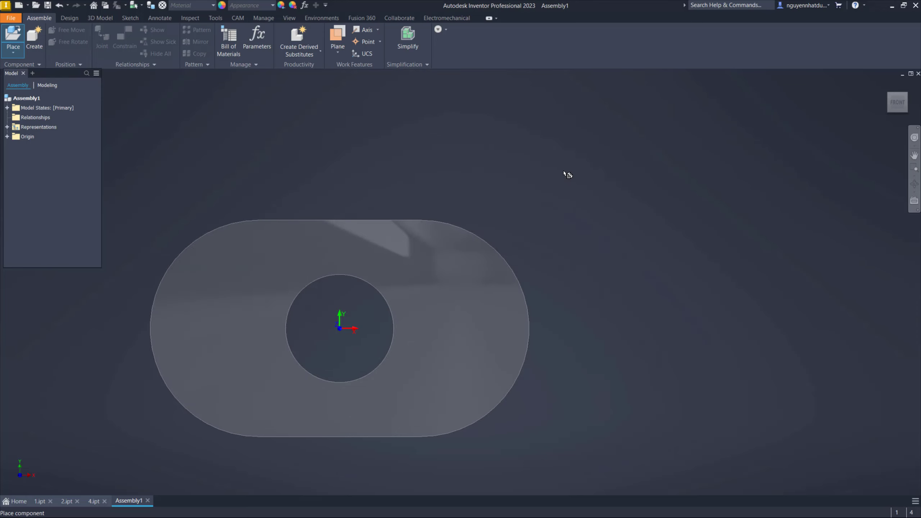
Drop 1.ipt into the assembly, finish placement, and drag it up-left.
left_click(567, 172)
right_click(620, 160)
left_click(596, 163)
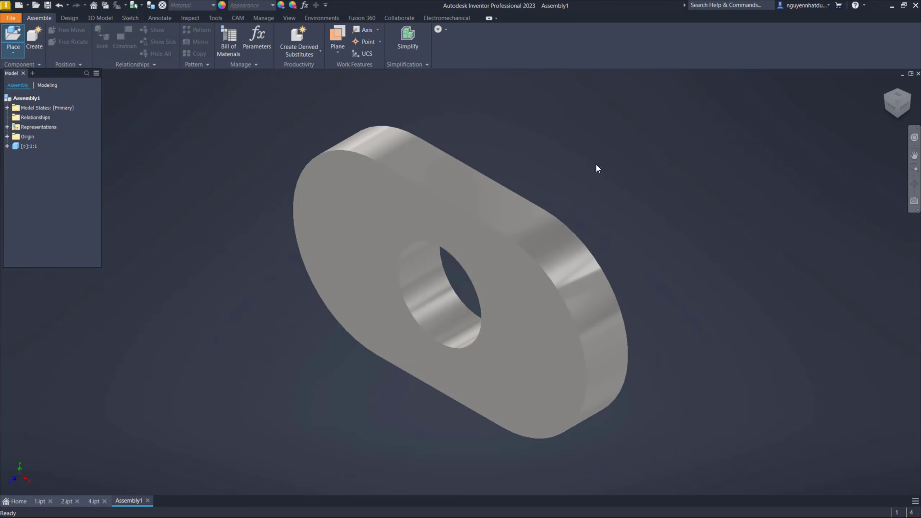
scroll(532, 282, "up", 5)
left_click_drag(527, 289, 473, 253)
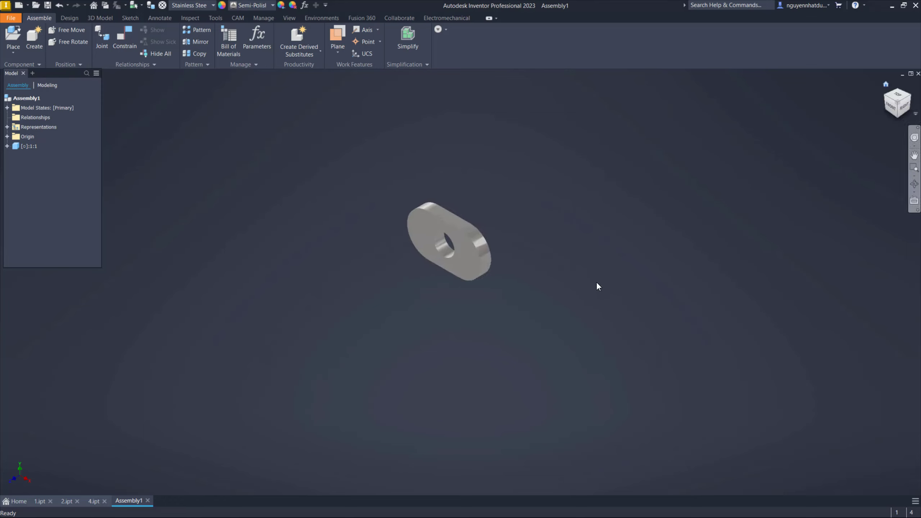
scroll(596, 282, "down", 5)
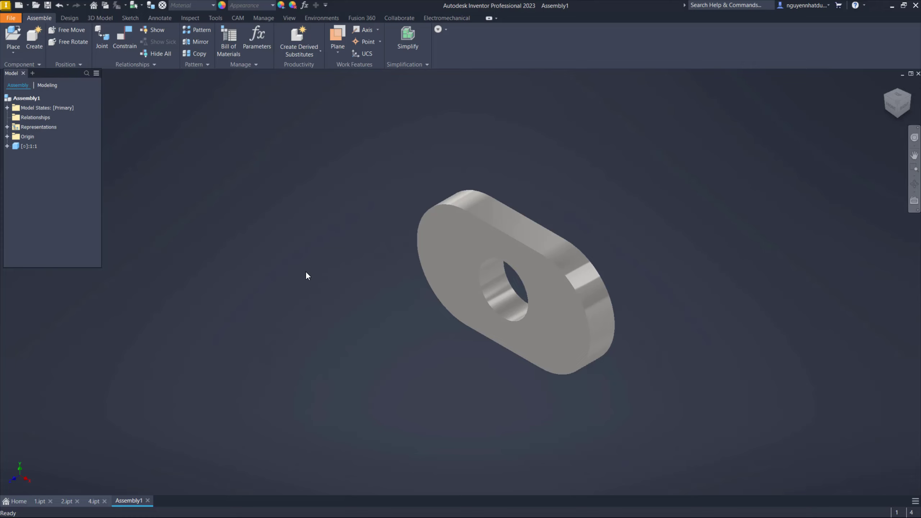
Reposition the 1.ipt plate to a new spot in the view.
right_click(501, 207)
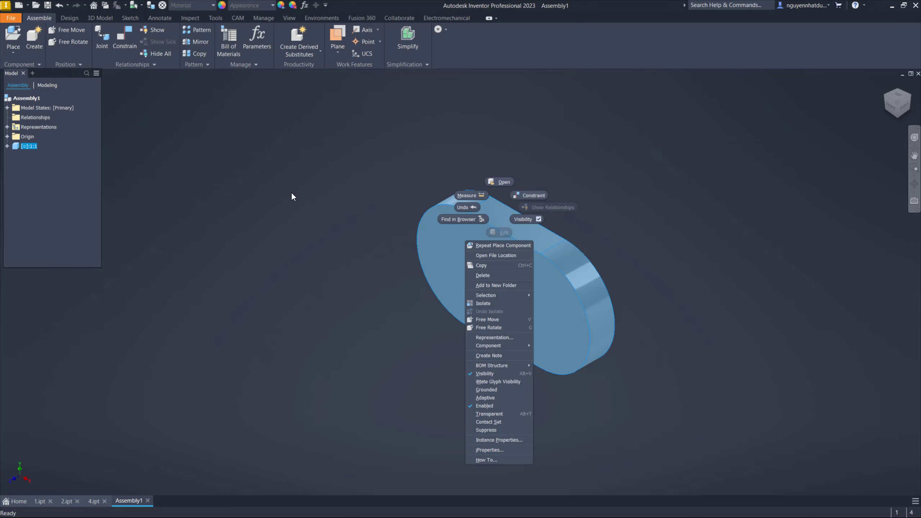
left_click(351, 186)
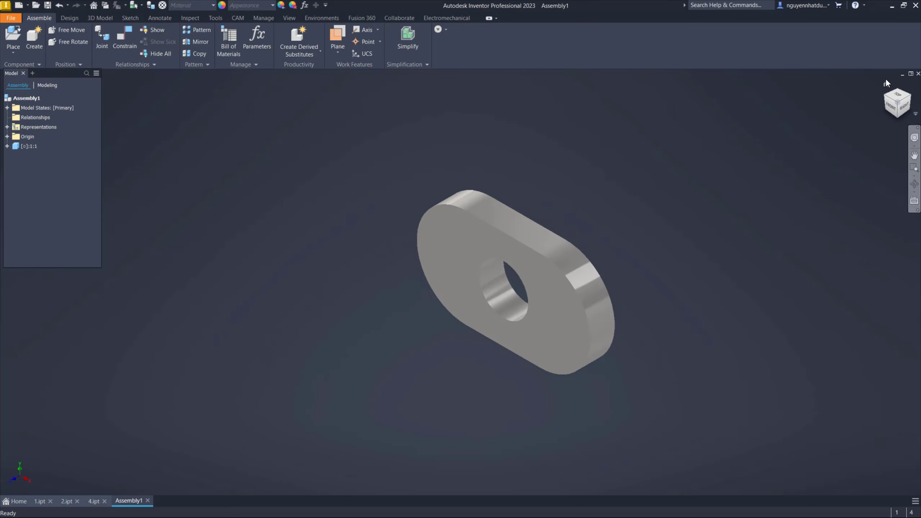
scroll(525, 288, "down", 5)
left_click_drag(526, 288, 540, 249)
left_click(738, 220)
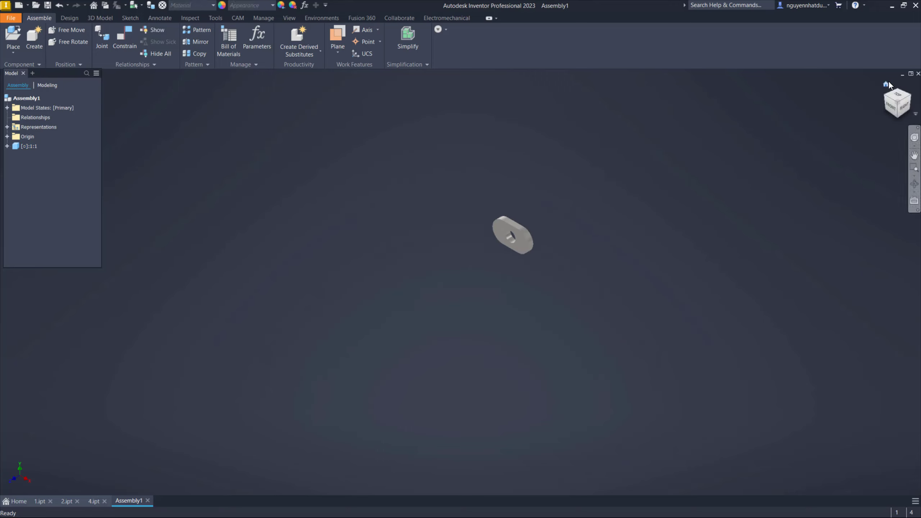
scroll(544, 268, "up", 1)
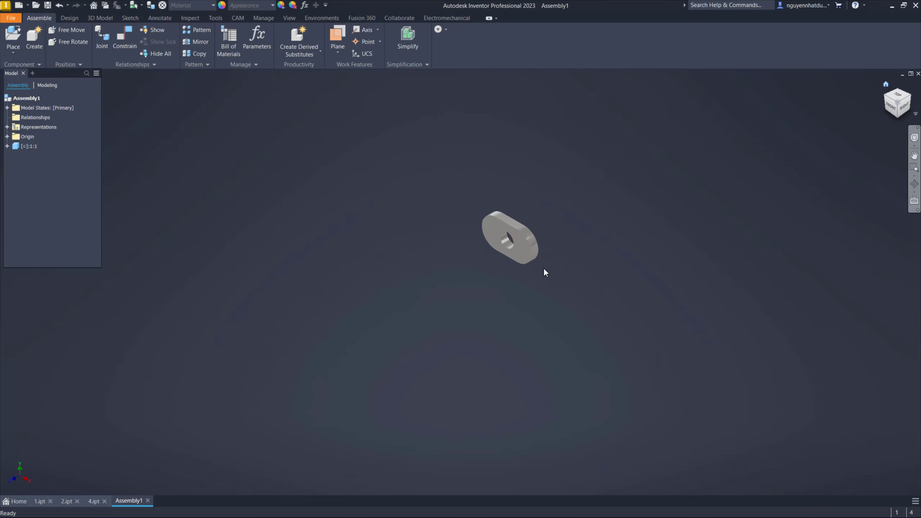
scroll(497, 272, "up", 4)
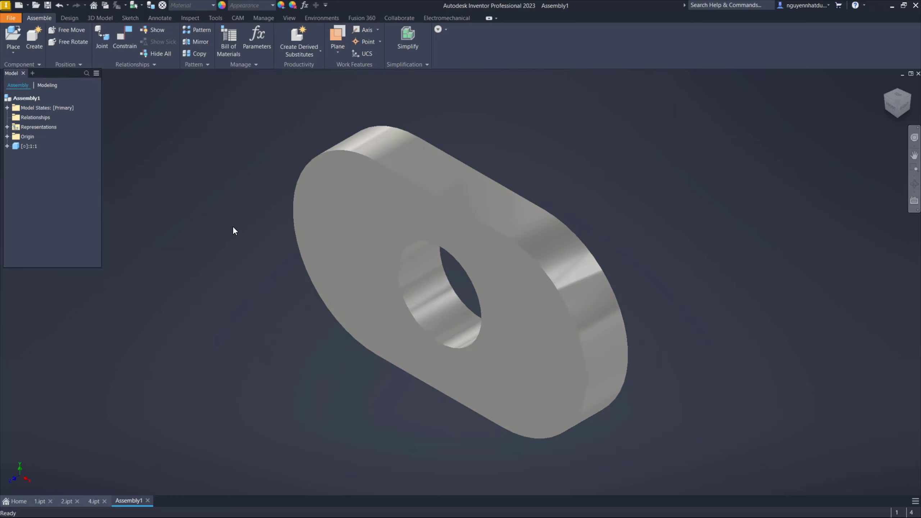
scroll(504, 228, "down", 2)
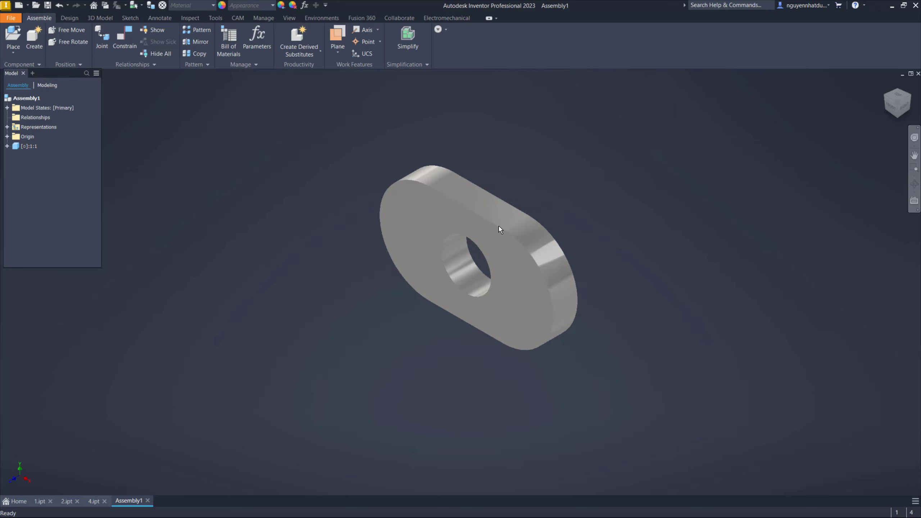
right_click(500, 229)
left_click(390, 219)
Ground the 1.ipt plate so it stays fixed in the assembly.
right_click(412, 206)
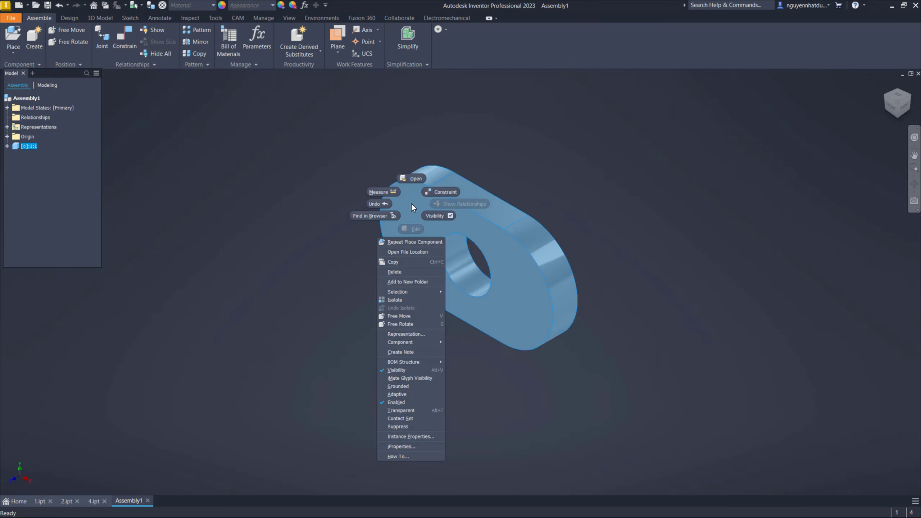
left_click(409, 387)
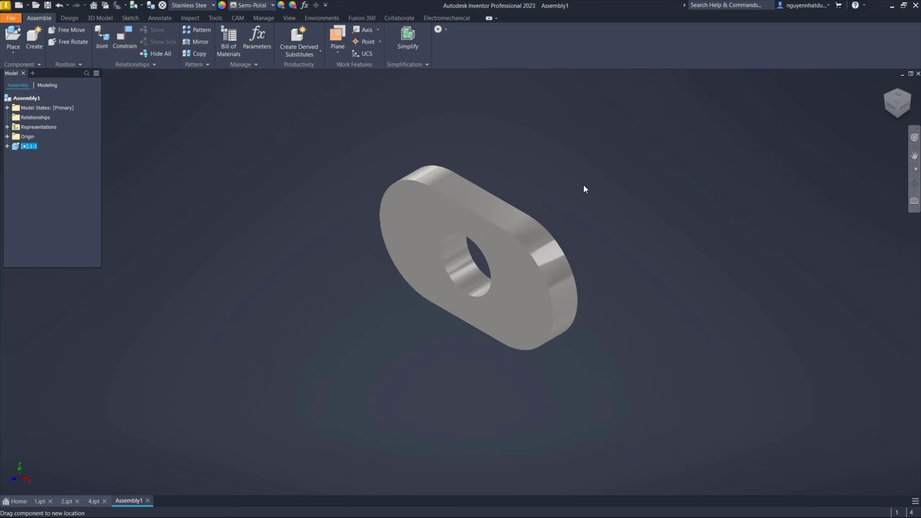
key("Escape")
left_click(411, 242)
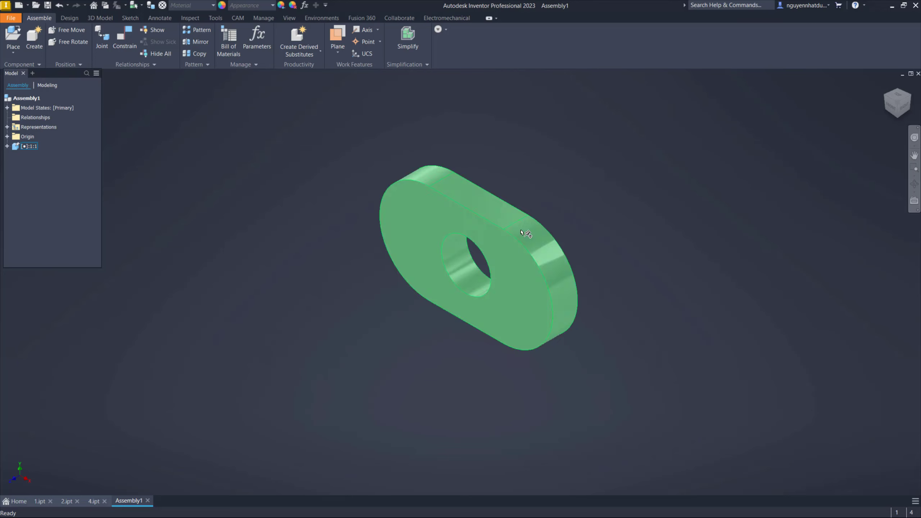
left_click(12, 35)
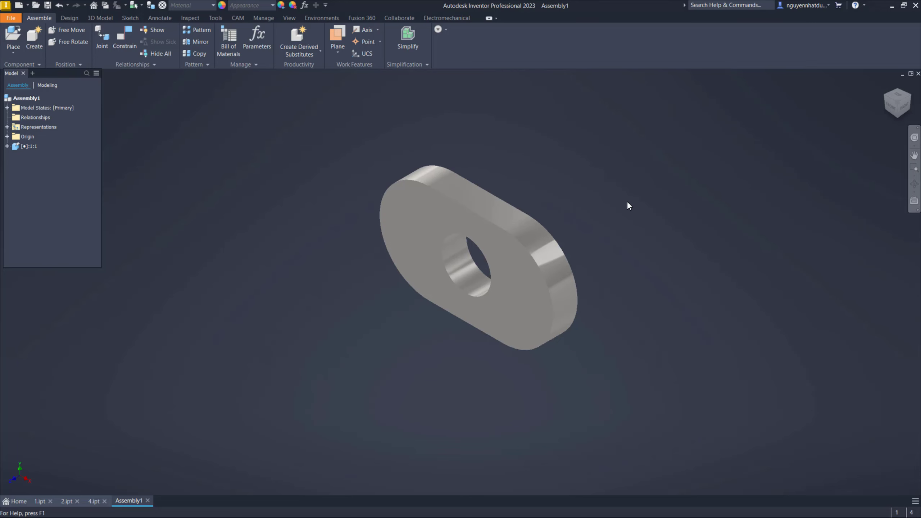
Place the longer two-hole 2.ipt link beside the plate as component 2:2.
double_click(450, 243)
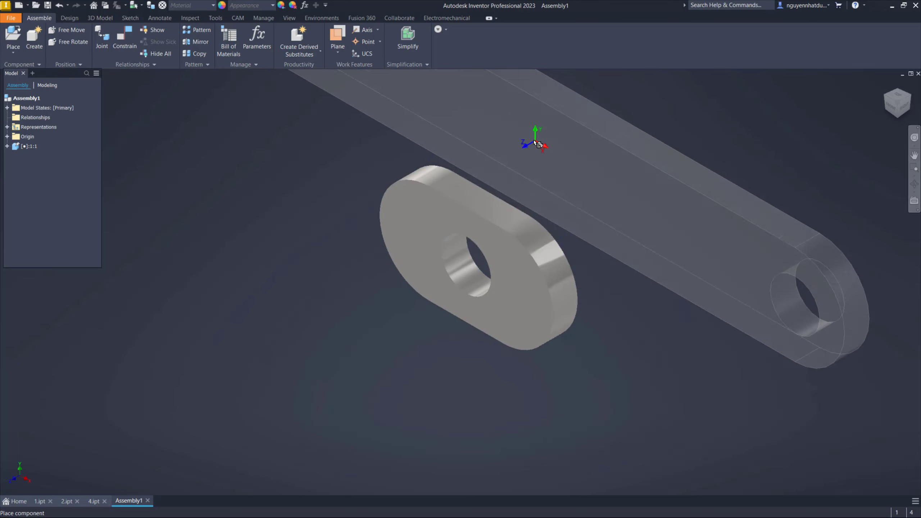
scroll(557, 199, "down", 5)
left_click(582, 188)
right_click(631, 151)
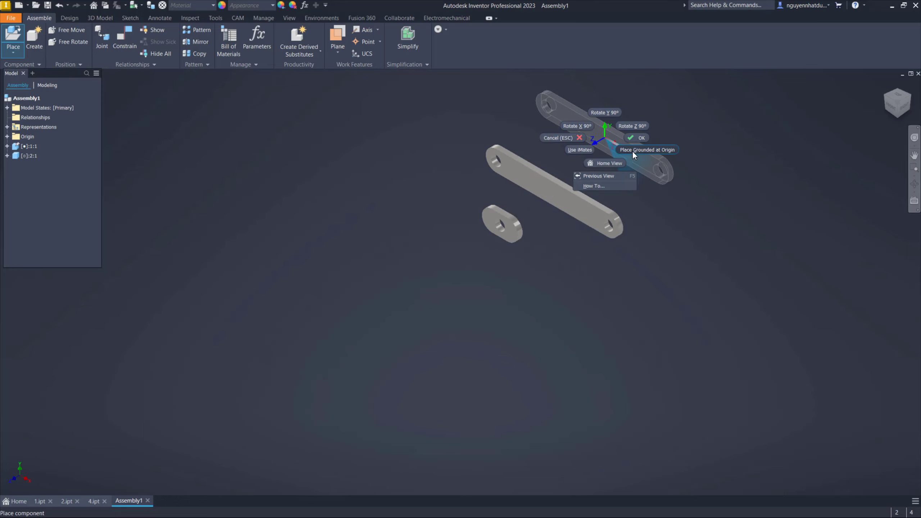
left_click(633, 136)
scroll(510, 187, "up", 3)
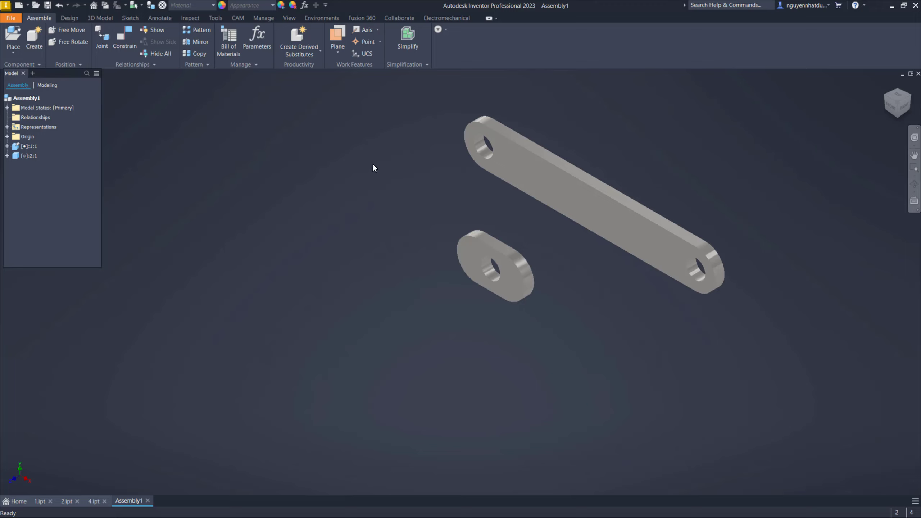
Constrain the long bar's hole to the small link's hole.
left_click(122, 44)
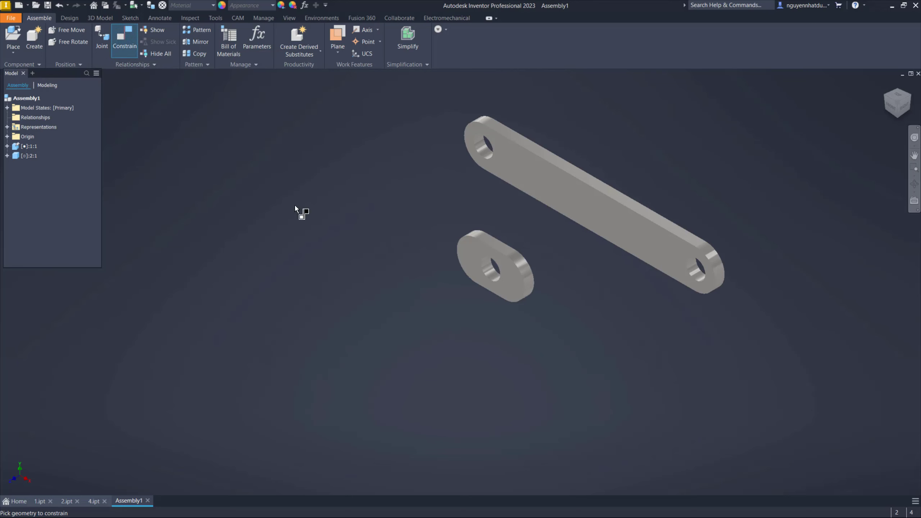
scroll(493, 269, "up", 5)
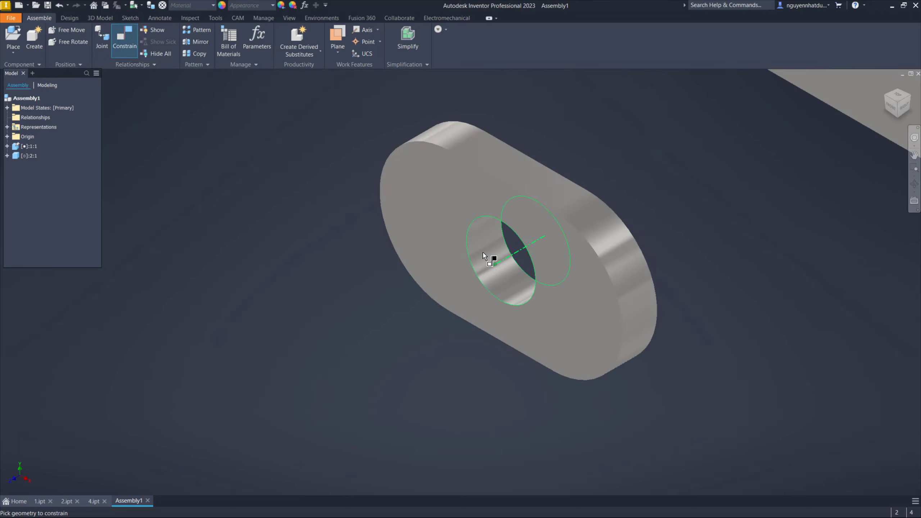
left_click(483, 255)
scroll(483, 261, "down", 3)
scroll(479, 205, "down", 2)
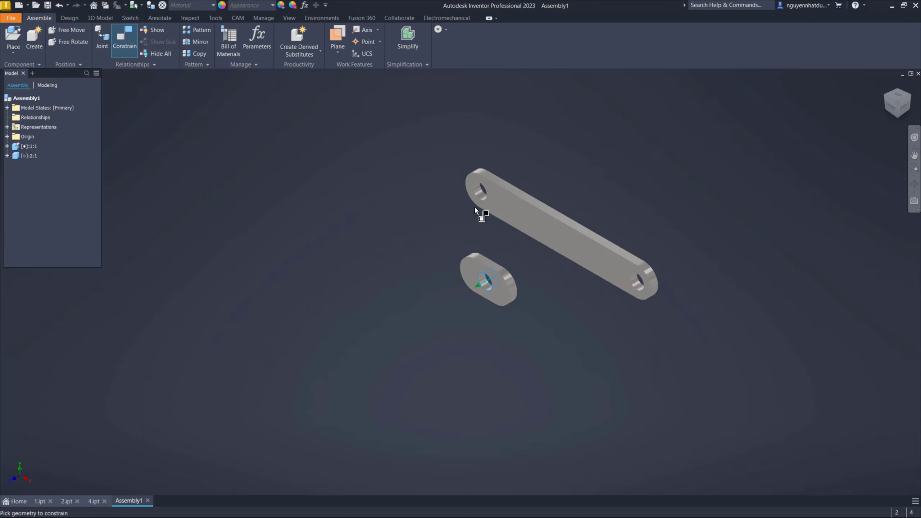
scroll(480, 202, "up", 2)
left_click(478, 187)
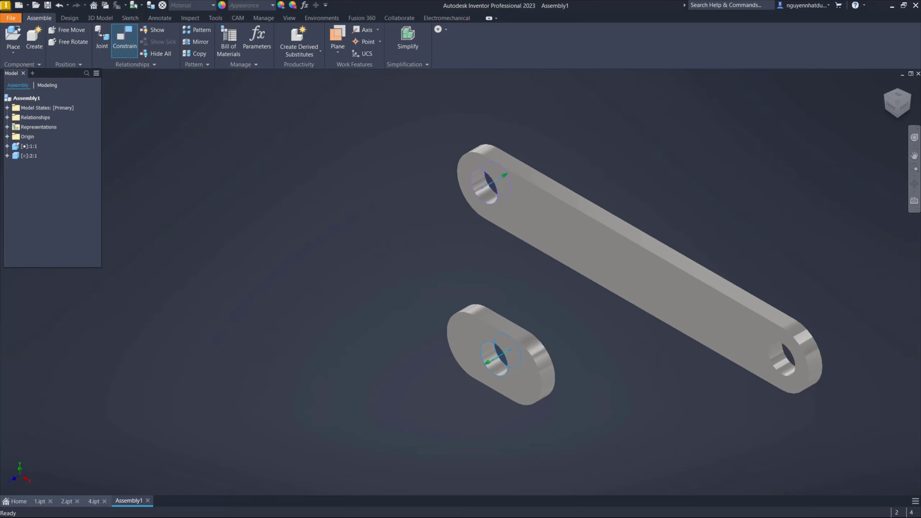
scroll(474, 390, "down", 3)
scroll(475, 395, "up", 1)
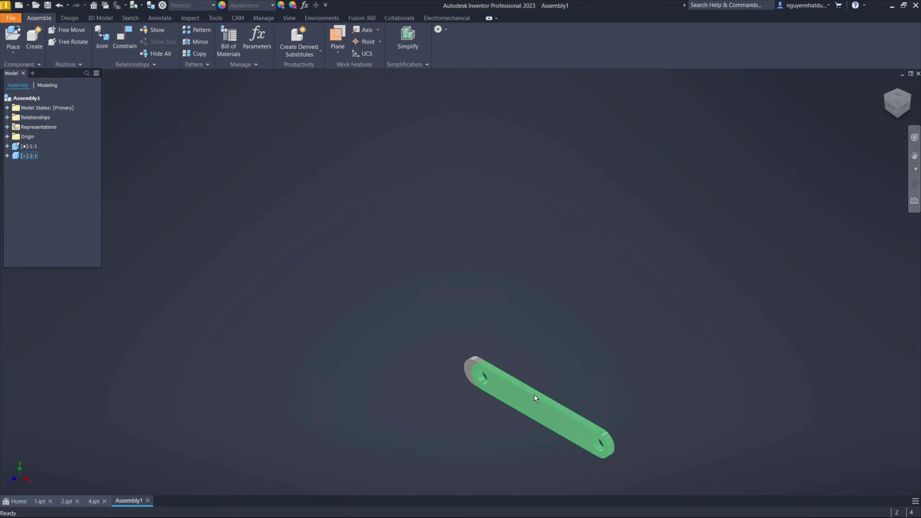
Swing the bar around the pinned hole and drag it to a new position.
mouse_move(534, 397)
left_mouse_down()
mouse_move(378, 431)
mouse_move(529, 489)
mouse_move(574, 428)
mouse_move(545, 243)
left_mouse_up()
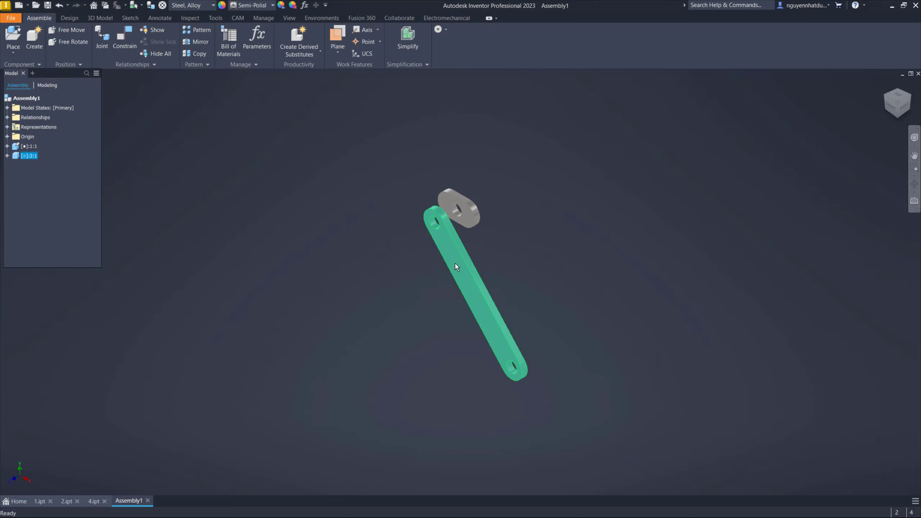
mouse_move(457, 267)
left_mouse_down()
mouse_move(527, 242)
mouse_move(464, 289)
mouse_move(496, 301)
mouse_move(477, 311)
mouse_move(539, 336)
mouse_move(483, 354)
mouse_move(535, 335)
mouse_move(434, 406)
mouse_move(488, 331)
mouse_move(537, 288)
left_mouse_up()
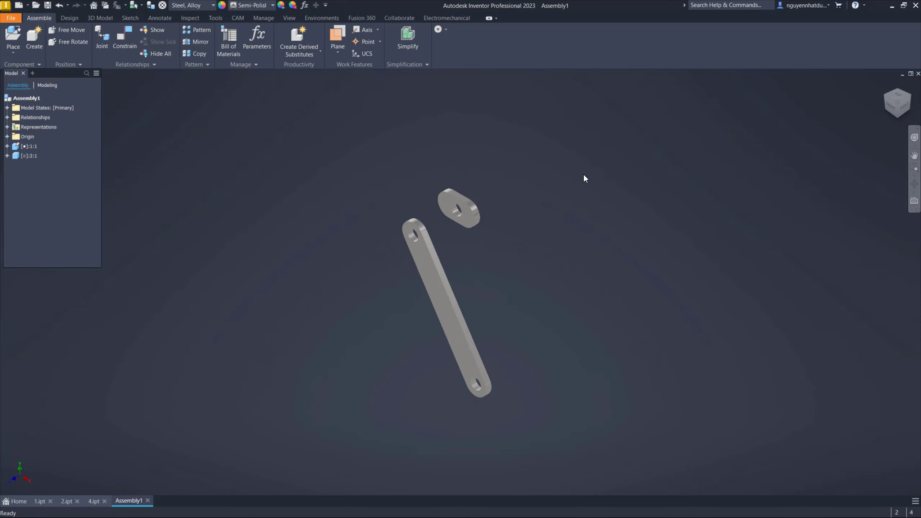
scroll(437, 223, "up", 3)
left_click(439, 189)
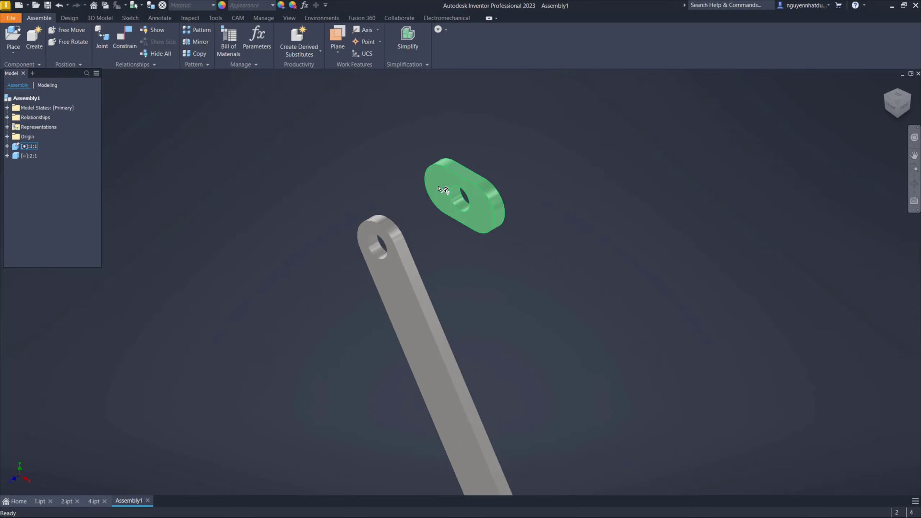
left_click(378, 232)
mouse_move(378, 233)
left_mouse_down()
mouse_move(465, 253)
mouse_move(417, 228)
mouse_move(465, 243)
mouse_move(372, 188)
left_mouse_up()
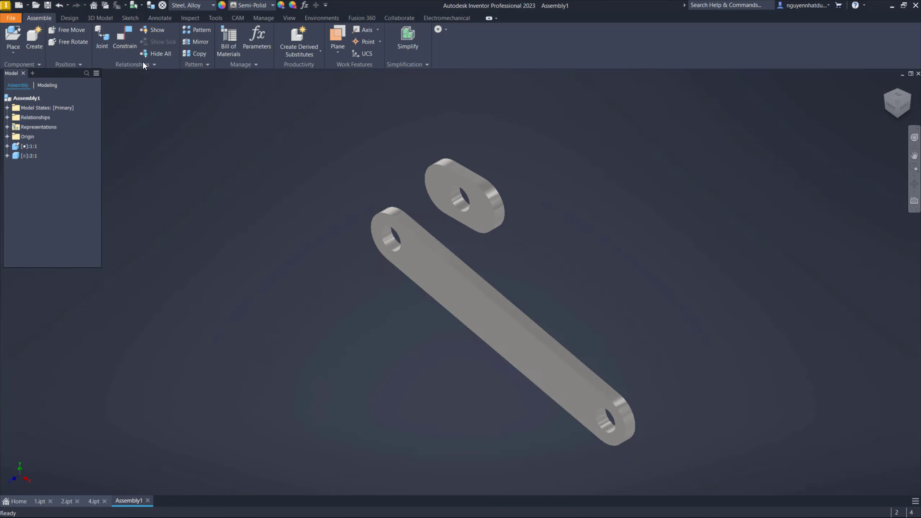
Mate the bar's face against the small link's face and swing the bar to a shallow angle.
key("c")
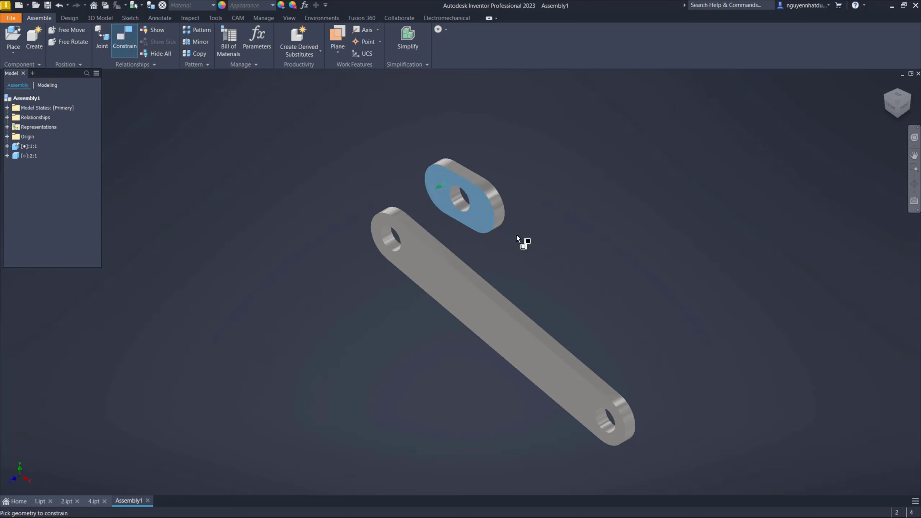
mouse_move(540, 267)
middle_mouse_down("shift")
mouse_move(477, 292)
mouse_move(435, 203)
middle_mouse_up("shift")
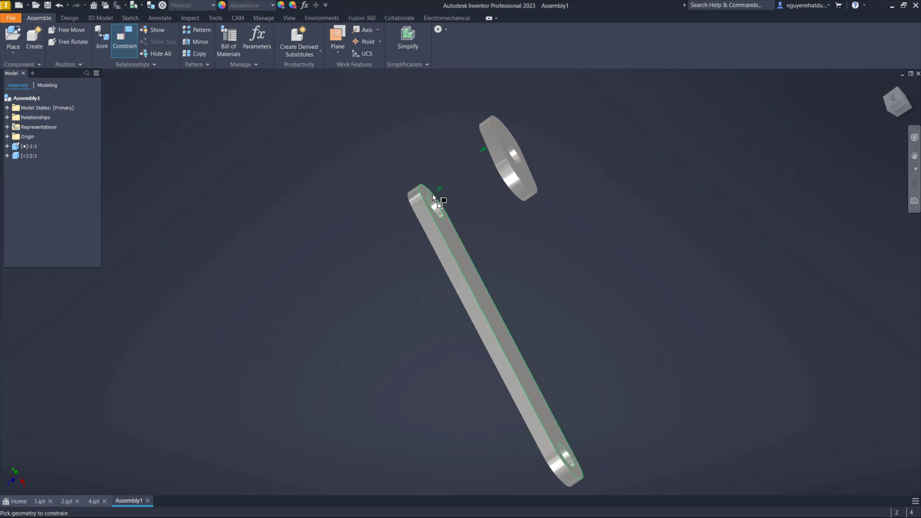
key("Escape")
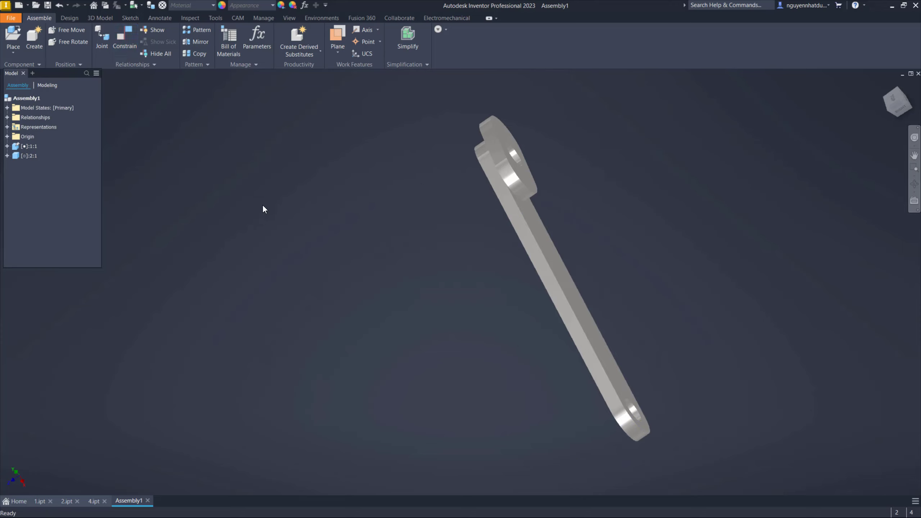
middle_click_drag(488, 322, 504, 336, "shift")
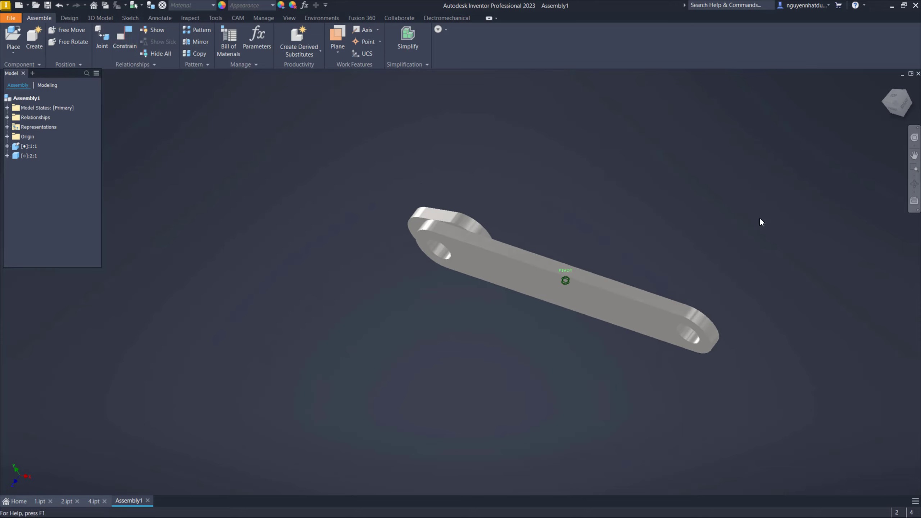
middle_click_drag(773, 263, 644, 391, "shift")
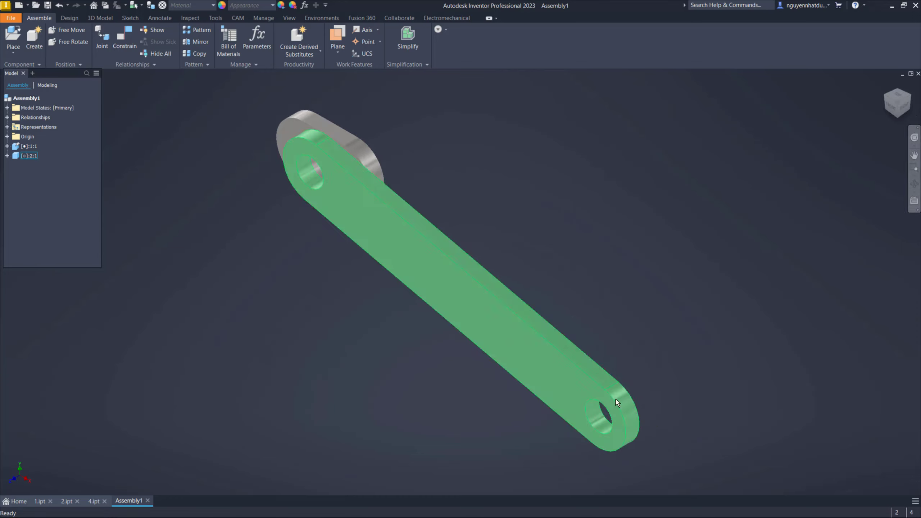
mouse_move(607, 396)
left_mouse_down()
mouse_move(669, 232)
mouse_move(689, 228)
left_mouse_up()
left_click(541, 365)
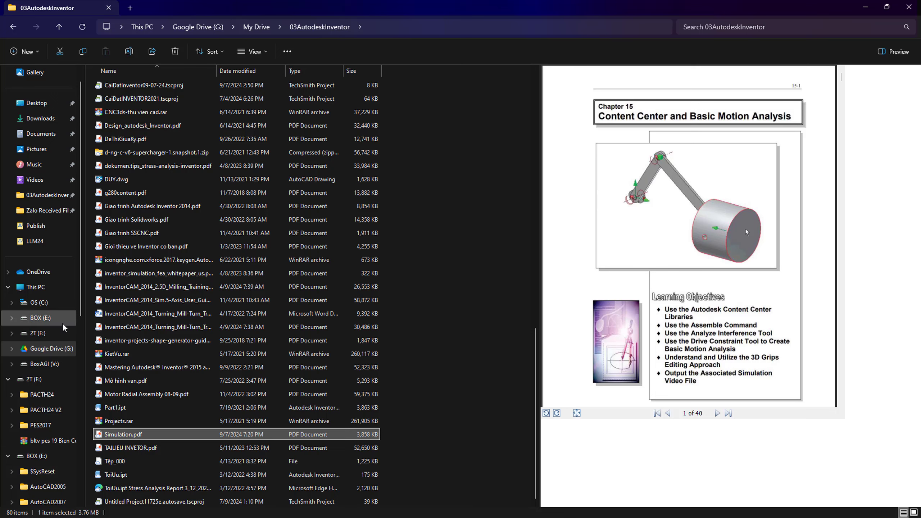
Browse to G:\My Drive\00DNTU\CAE\LLM24 in File Explorer.
left_click(54, 349)
double_click(141, 89)
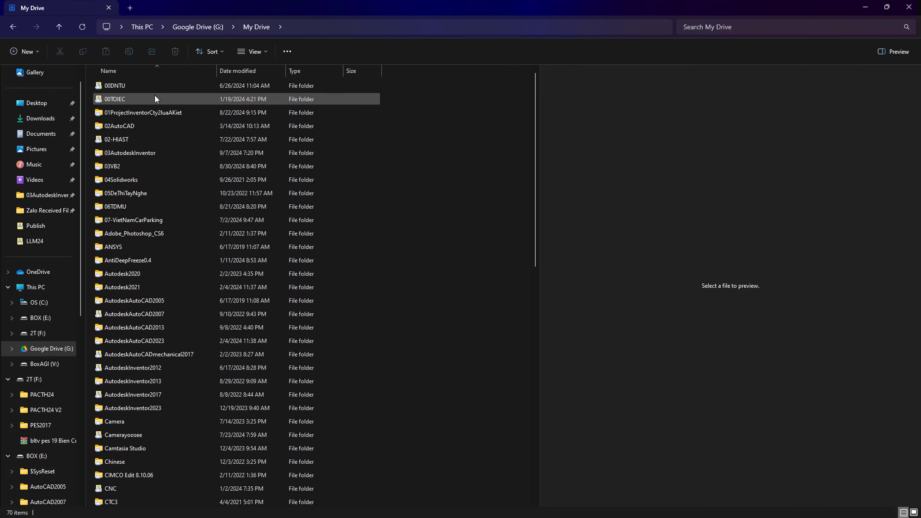
double_click(160, 86)
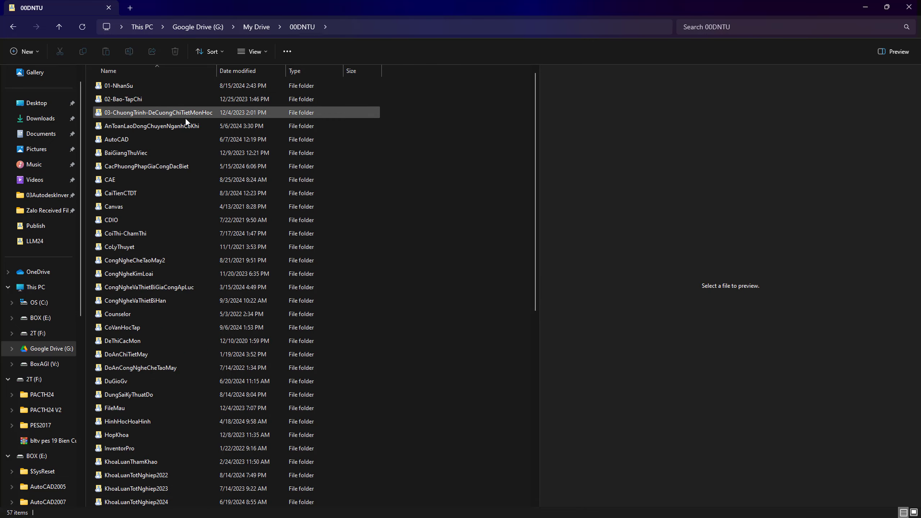
left_click(150, 176)
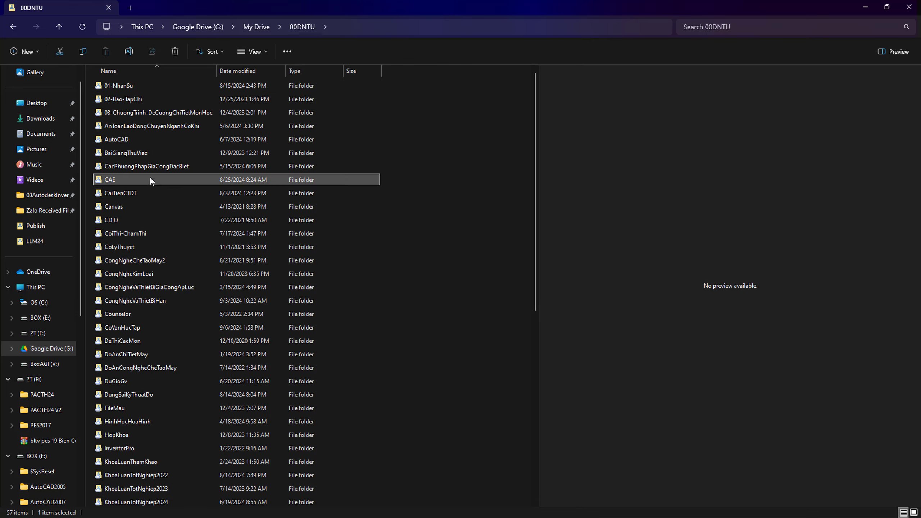
double_click(149, 178)
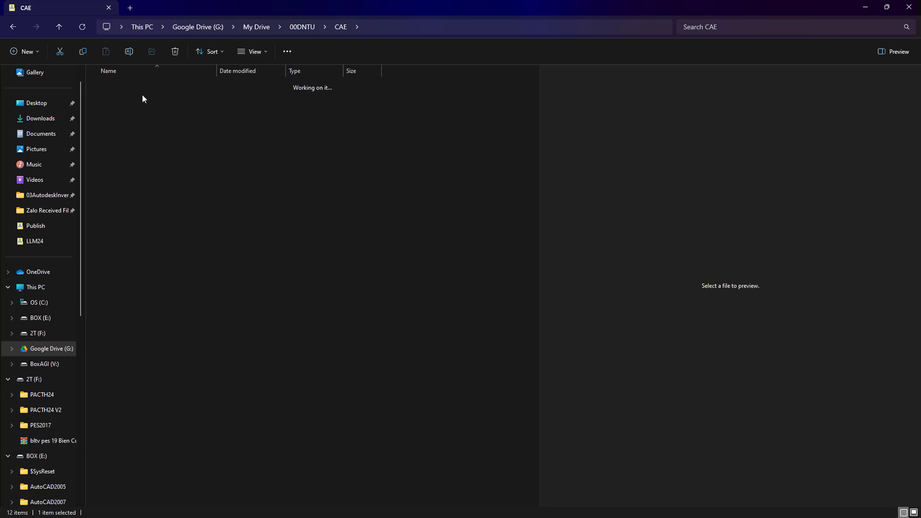
double_click(142, 93)
Duplicate 2.ipt and rename the copy to 3.ipt.
left_click(131, 127)
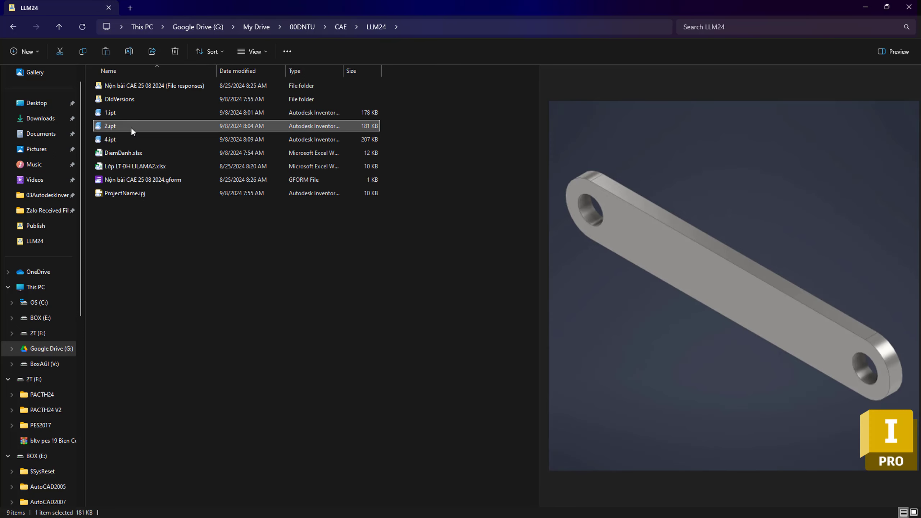
key("ctrl+c")
key("ctrl+v")
left_click(119, 210)
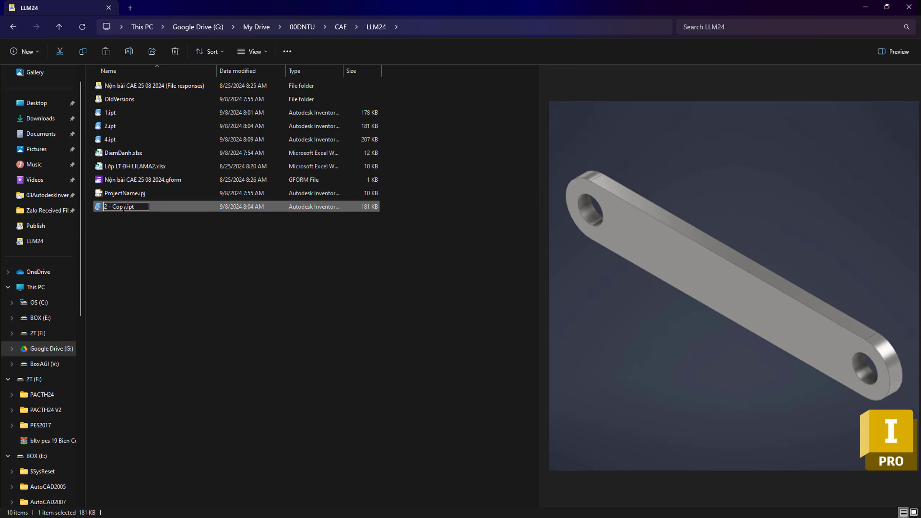
key("Delete")
key("BackSpace")
key("BackSpace")
key("BackSpace")
type("3")
left_click(134, 241)
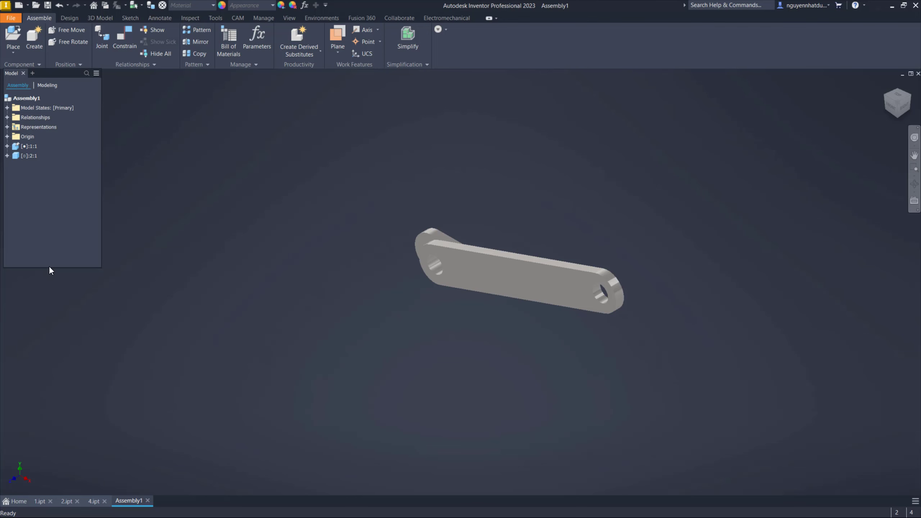
Open 3.ipt from the LLM24 folder and switch to the Simulation PDF.
left_click(35, 5)
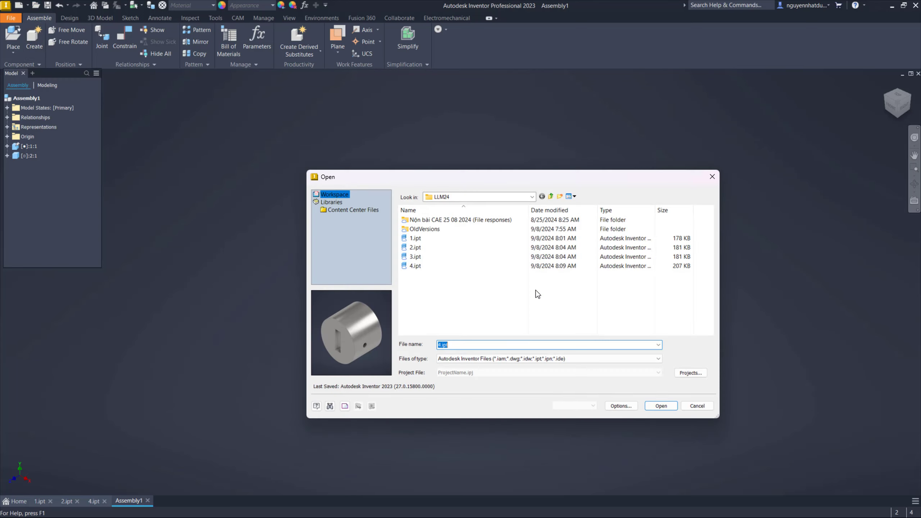
double_click(451, 255)
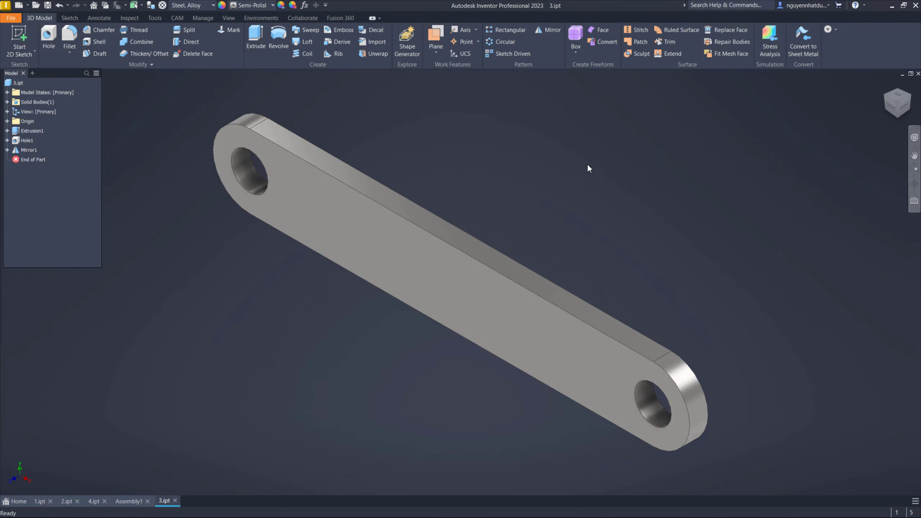
key("alt+Tab")
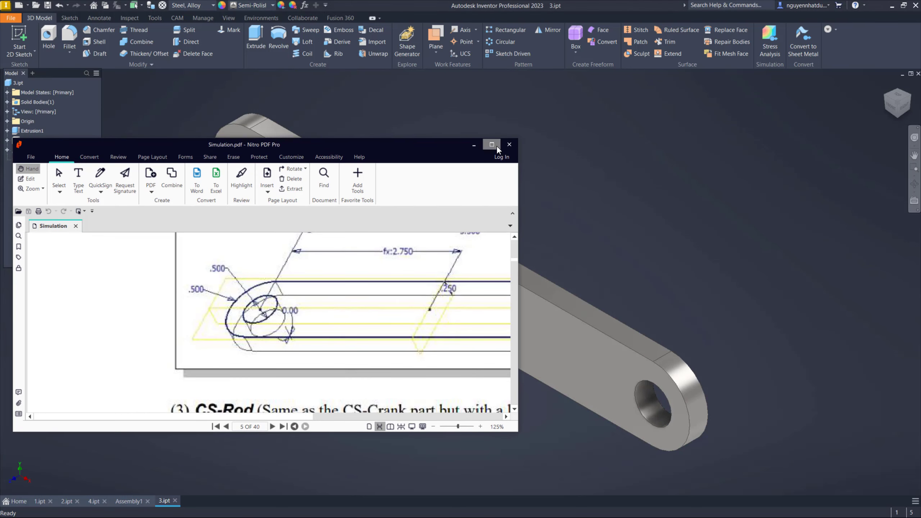
Read the CS-Rod instructions calling for a 9.0 length, then minimize the PDF.
left_click(492, 144)
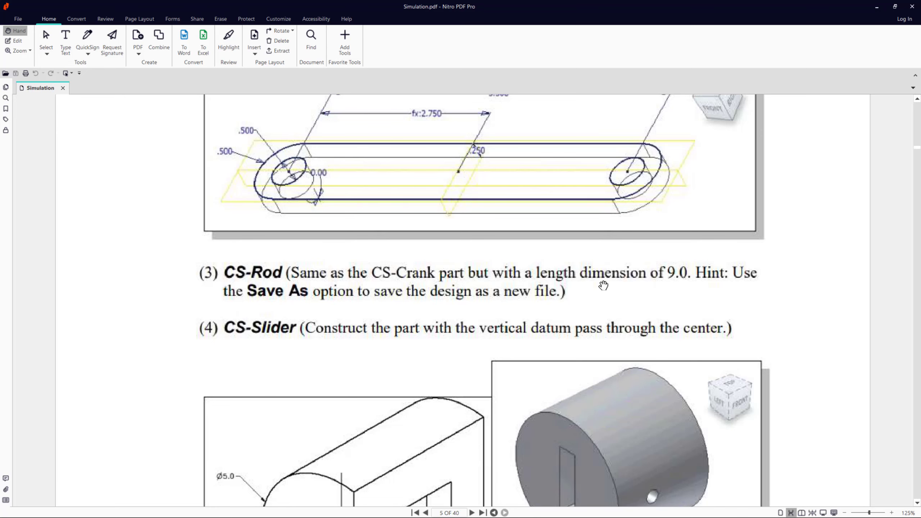
scroll(430, 212, "up", 1)
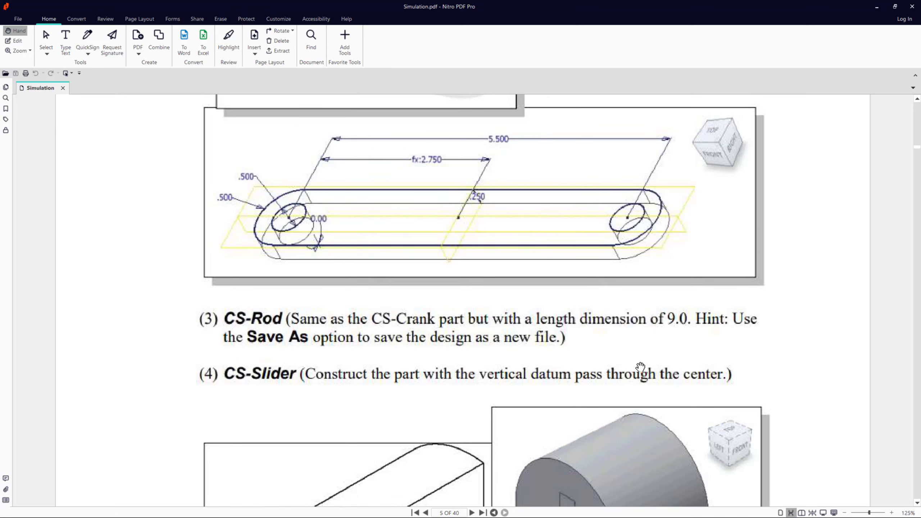
scroll(618, 337, "down", 2)
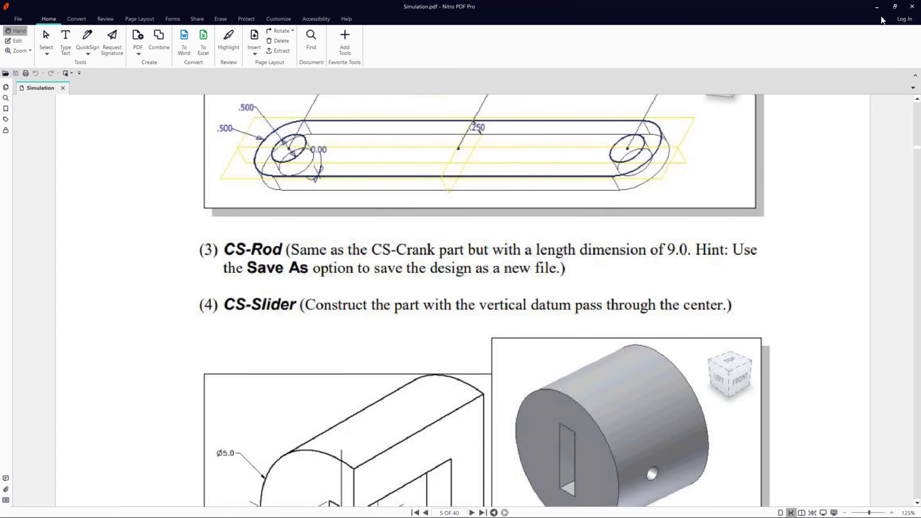
left_click(877, 6)
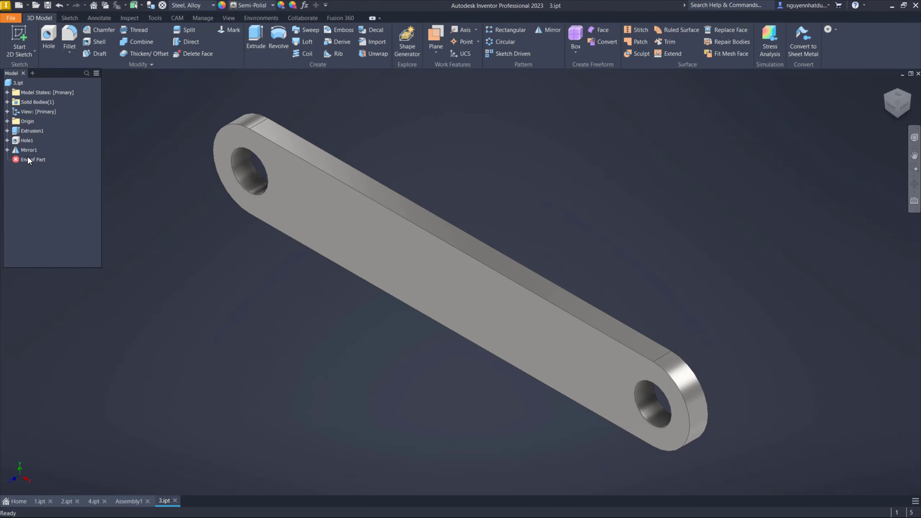
Edit Sketch1 of 3.ipt, change the 5.500 hole-to-hole length to 9, and finish the sketch.
left_click(7, 131)
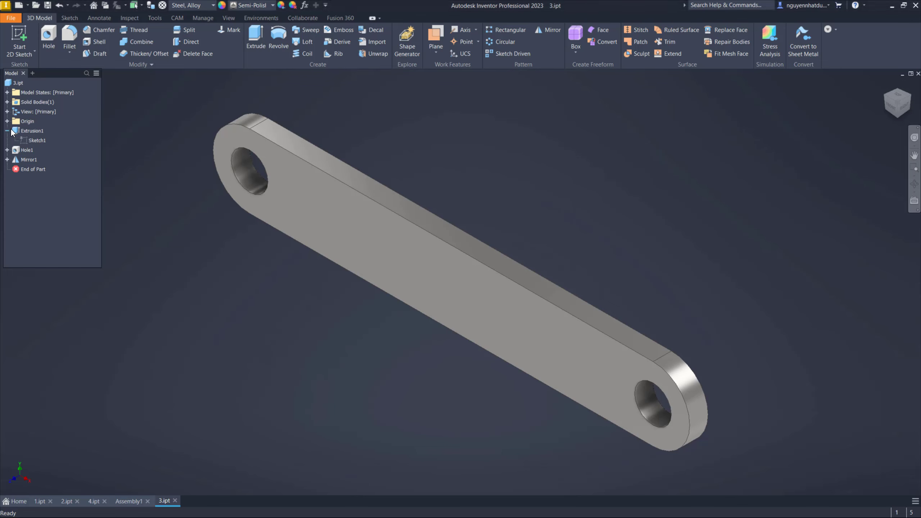
right_click(38, 141)
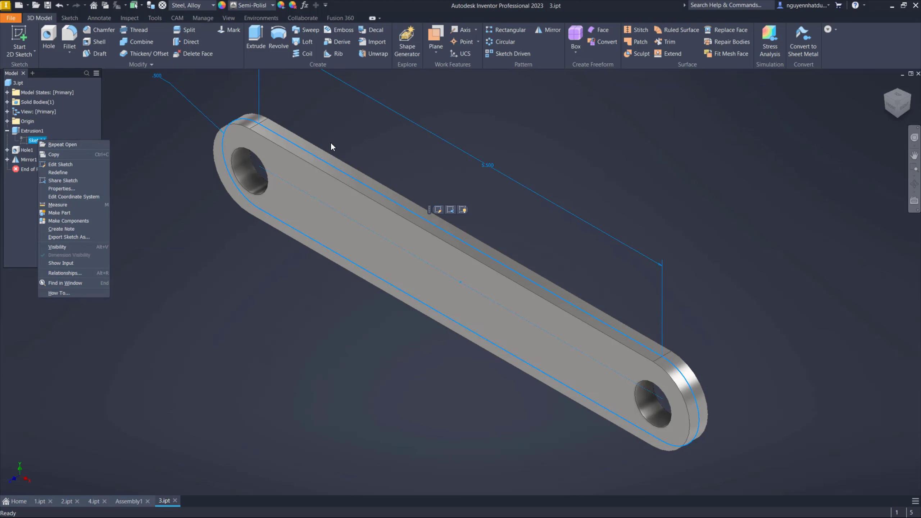
left_click(86, 165)
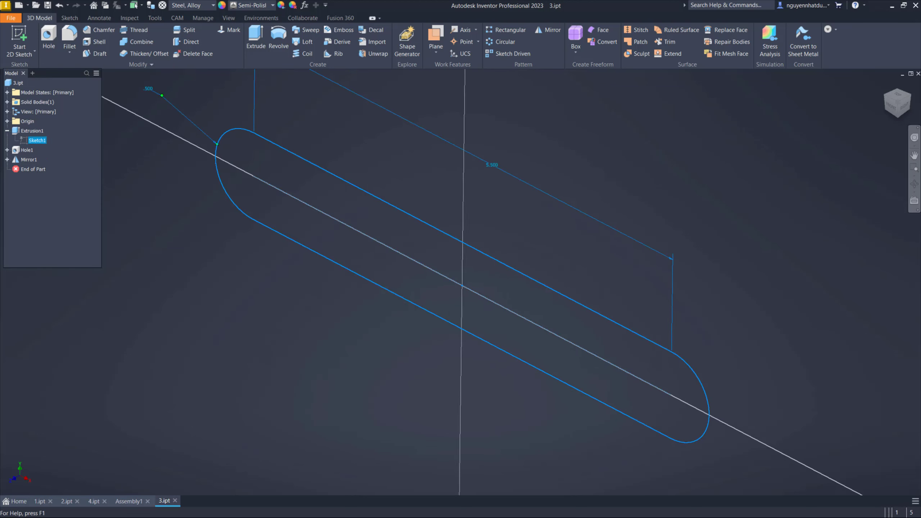
double_click(541, 176)
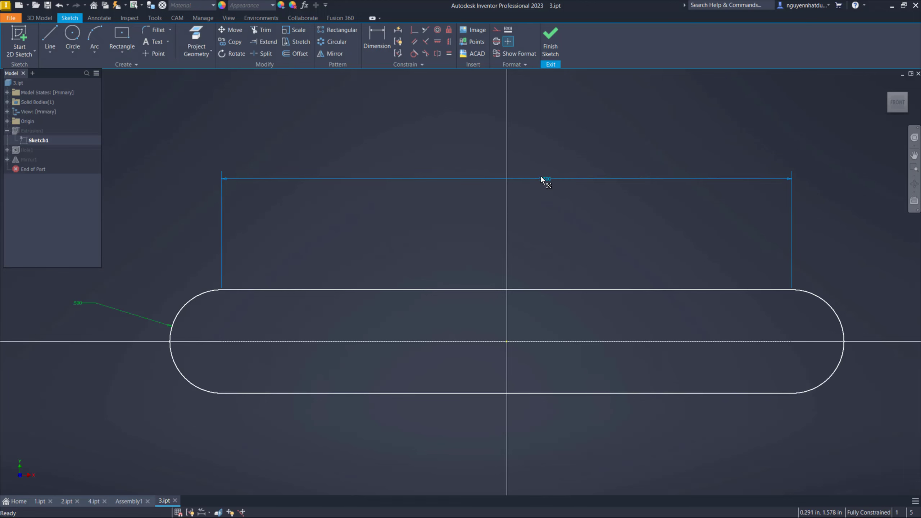
type("9")
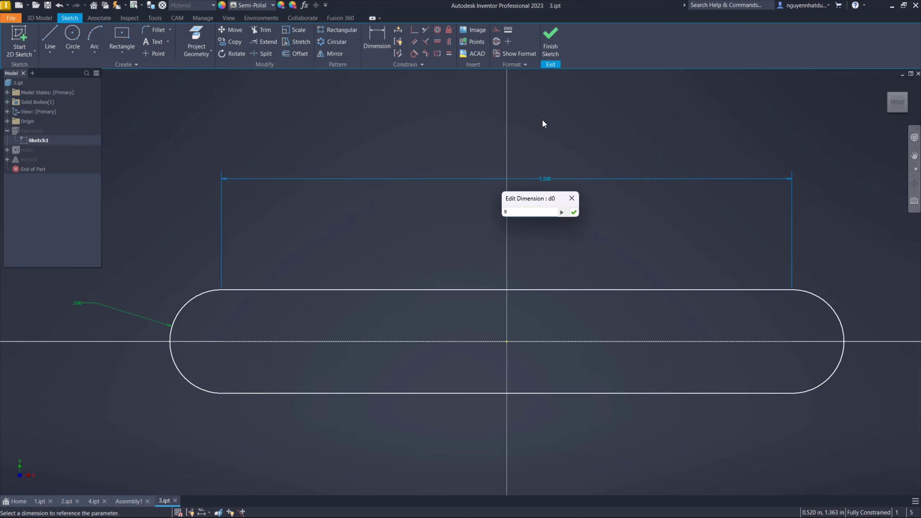
left_click(573, 212)
left_click(551, 40)
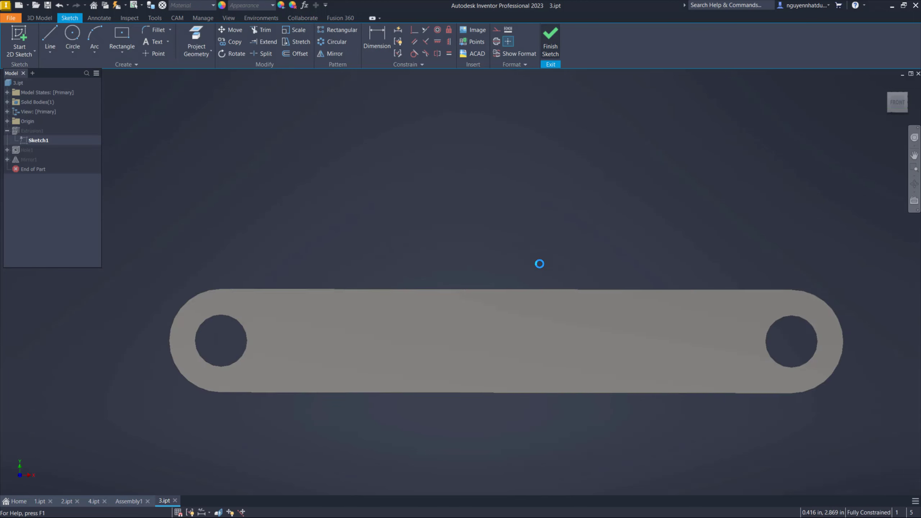
scroll(567, 281, "up", 5)
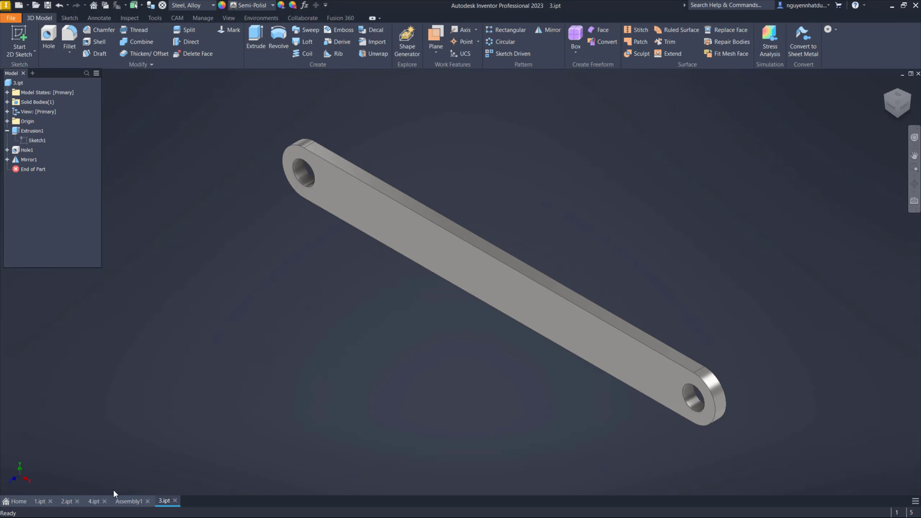
Swing the short link up-right and insert a single copy of 3.ipt into Assembly1.
left_click(127, 501)
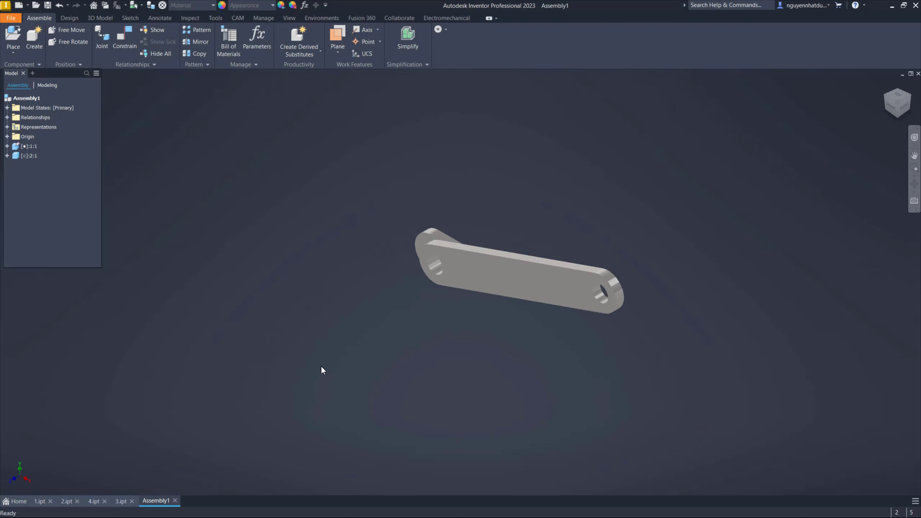
left_click_drag(490, 227, 590, 201)
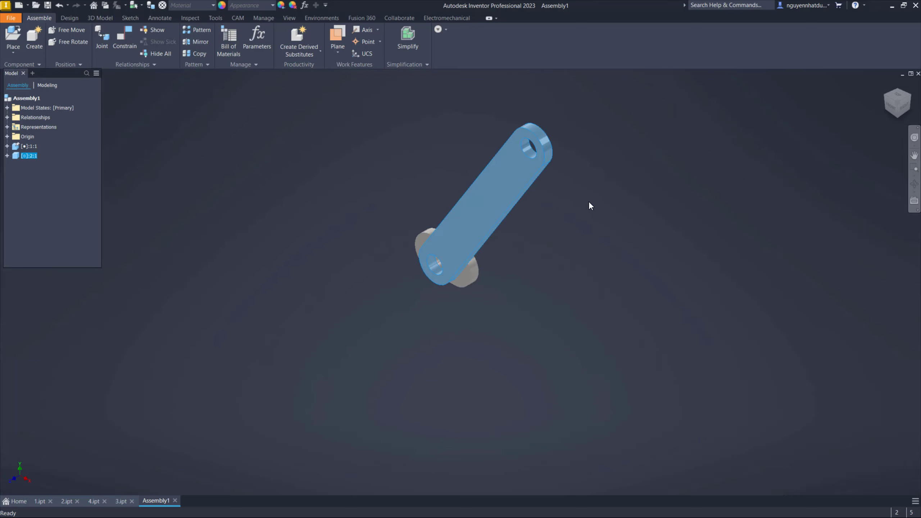
left_click(13, 38)
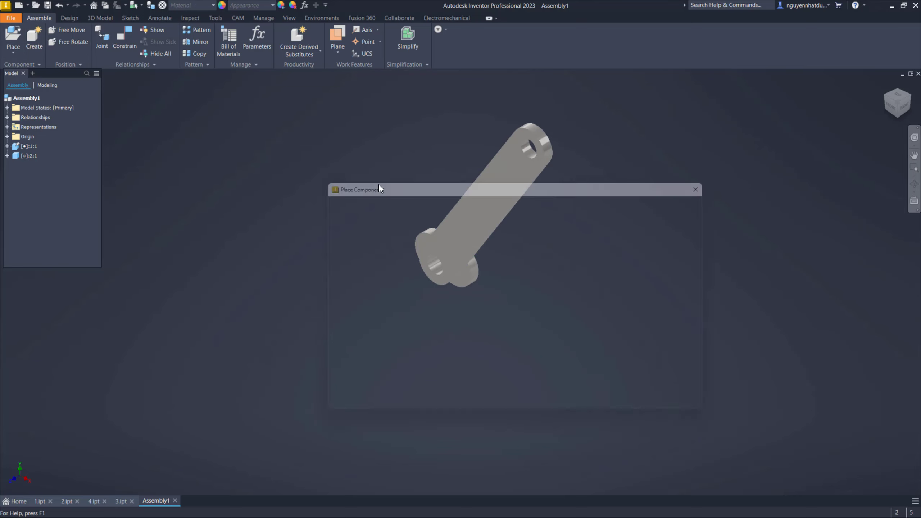
left_click(429, 256)
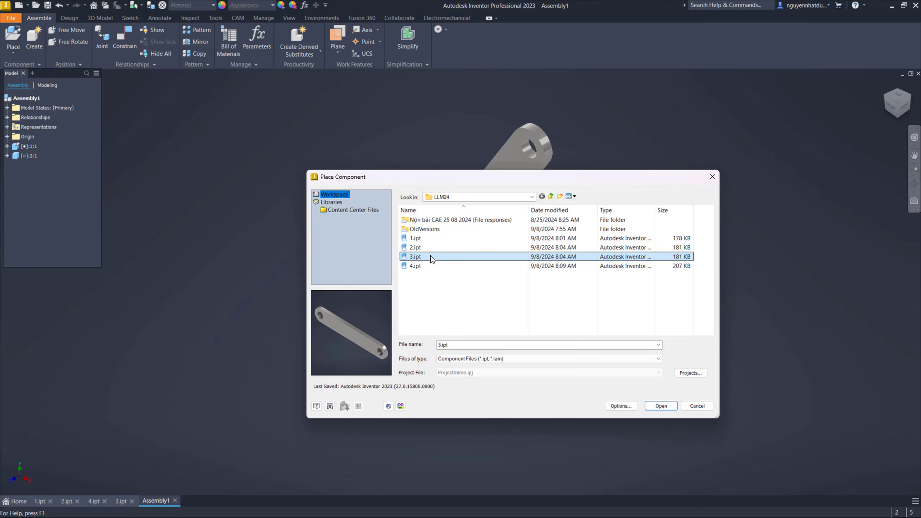
double_click(430, 257)
middle_click_drag(636, 238, 469, 247)
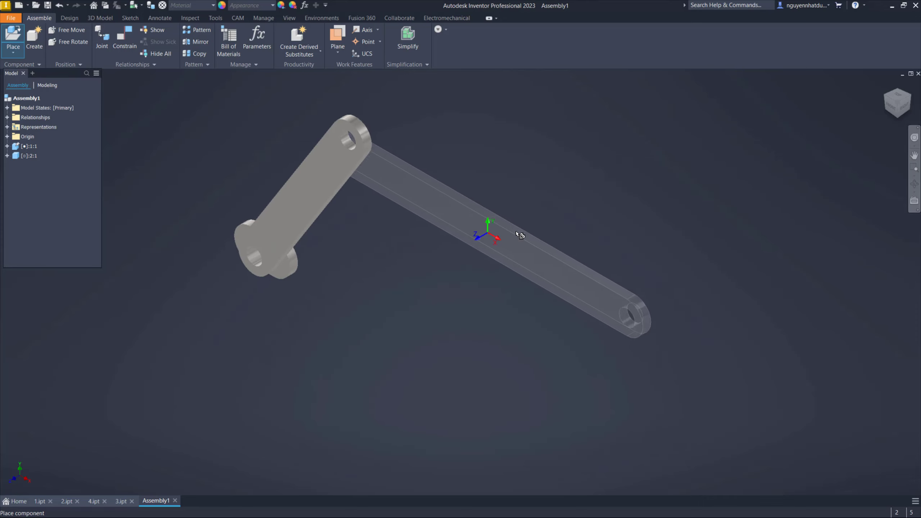
left_click(562, 232)
right_click(650, 174)
left_click(678, 166)
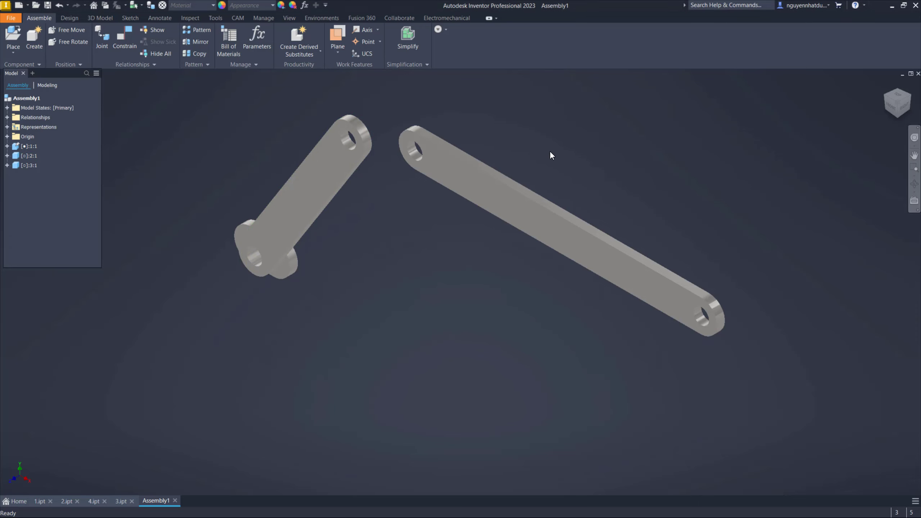
Mate the long link's hole axis to the short link's end hole.
key("c")
scroll(437, 158, "down", 5)
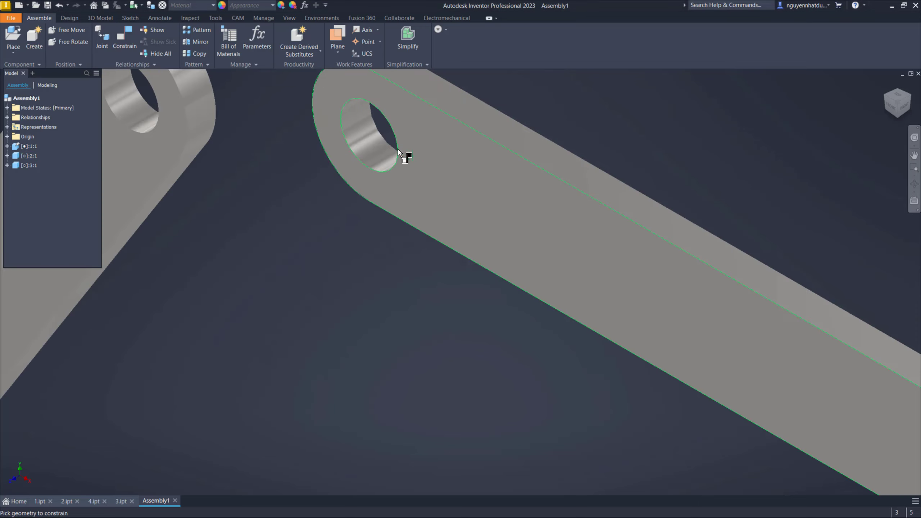
left_click(399, 153)
scroll(294, 164, "up", 5)
scroll(276, 153, "down", 3)
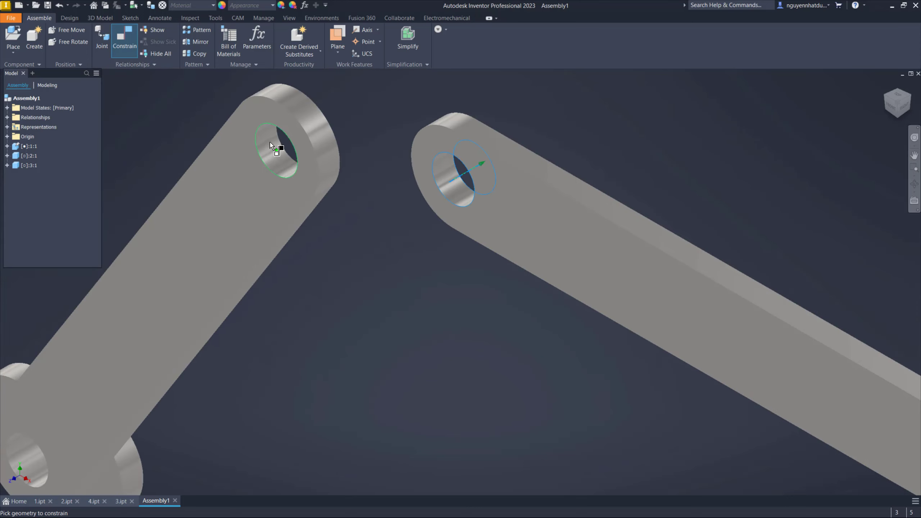
left_click(270, 145)
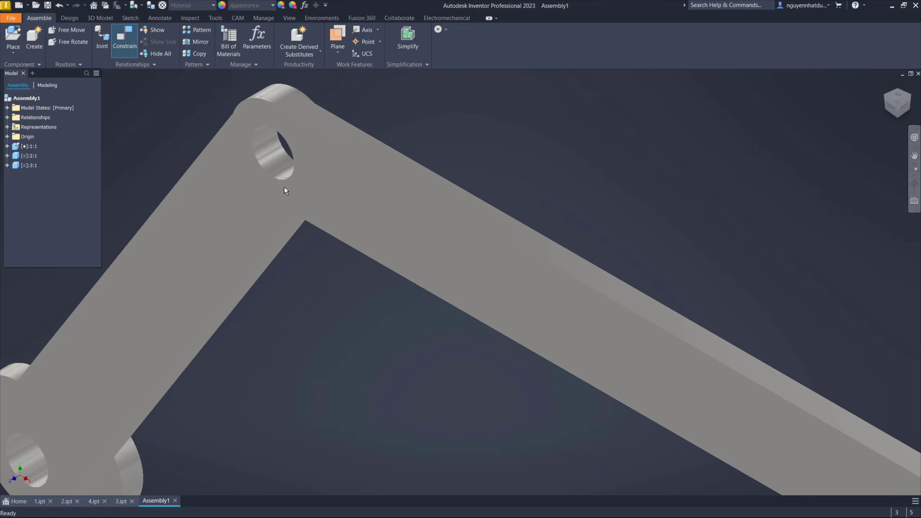
key("Escape")
Drag the long link to a new position and orbit to show the links' flat faces.
mouse_move(335, 191)
left_mouse_down()
mouse_move(319, 227)
mouse_move(608, 240)
left_mouse_up()
scroll(608, 240, "up", 5)
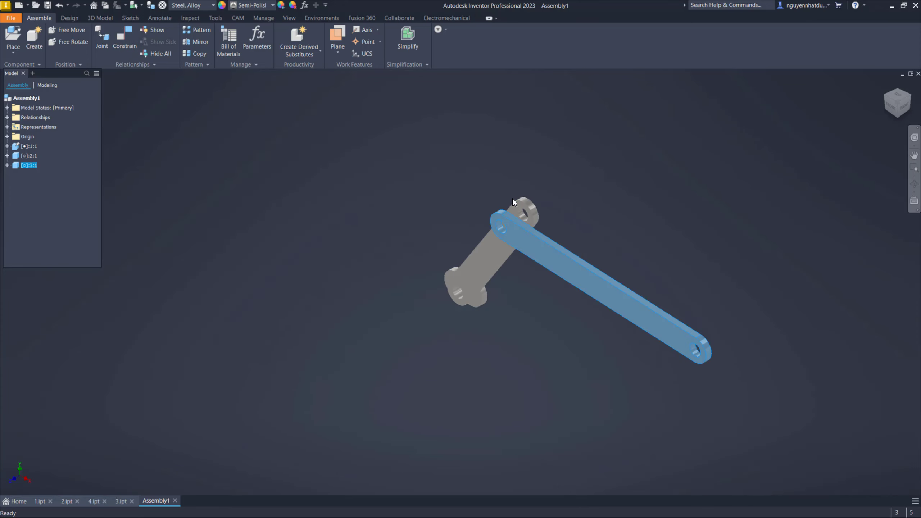
middle_click_drag(558, 242, 561, 210, "shift")
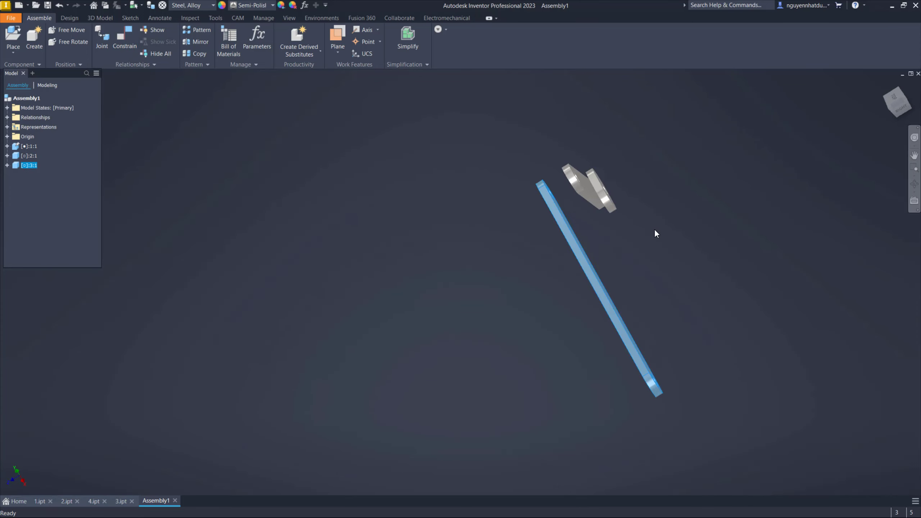
left_click(675, 249)
middle_click_drag(644, 235, 640, 238, "shift")
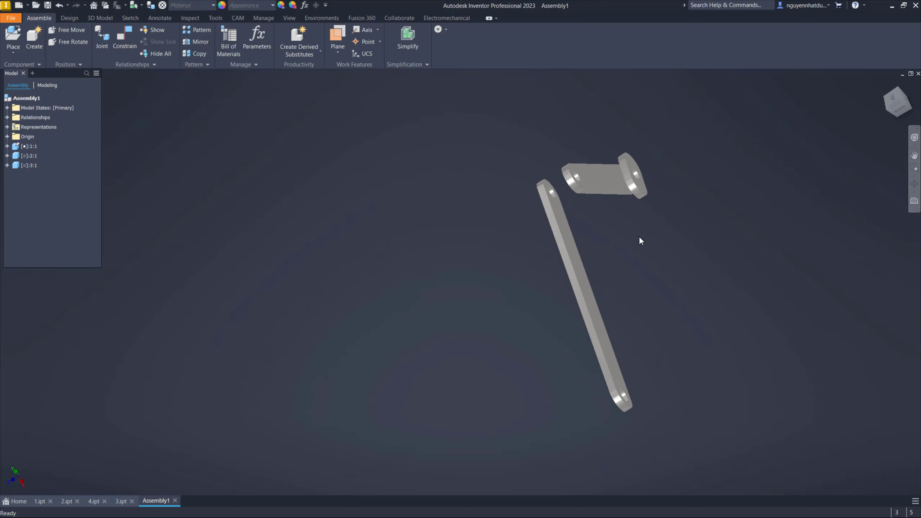
Mate the long link's flat face against the short link's face so they sit flush.
key("c")
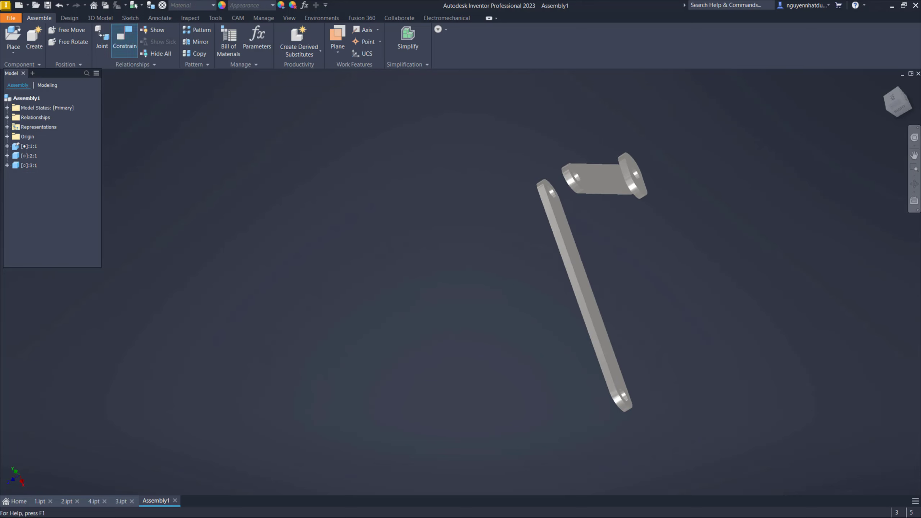
left_click_drag(185, 80, 228, 89)
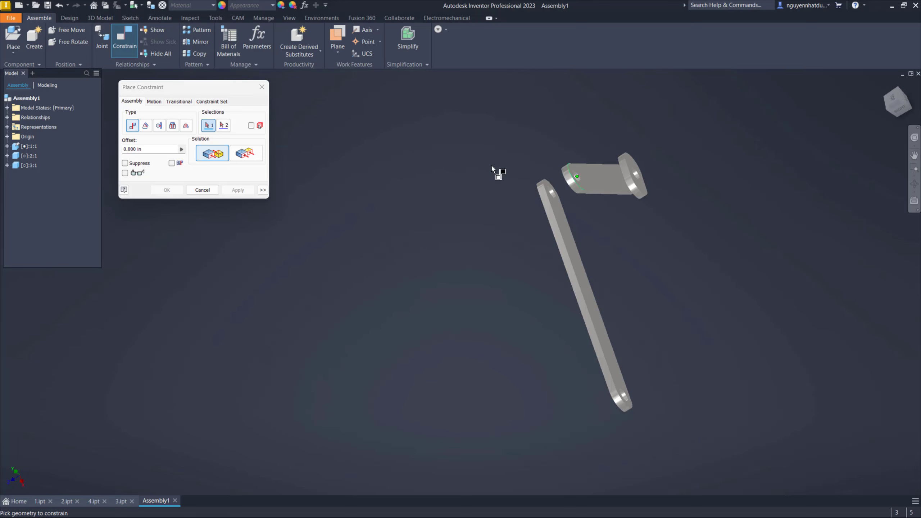
key("Escape")
key("c")
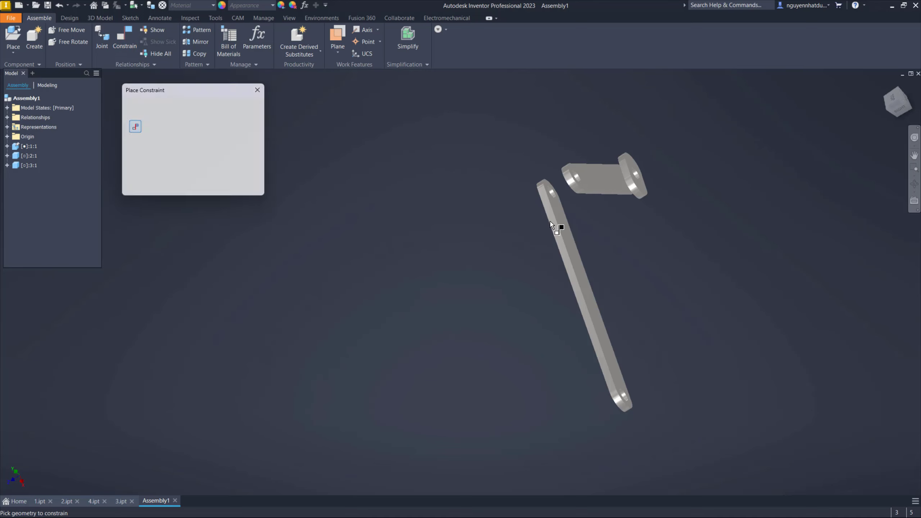
scroll(580, 220, "up", 3)
scroll(445, 138, "up", 2)
left_click(471, 160)
scroll(472, 165, "down", 3)
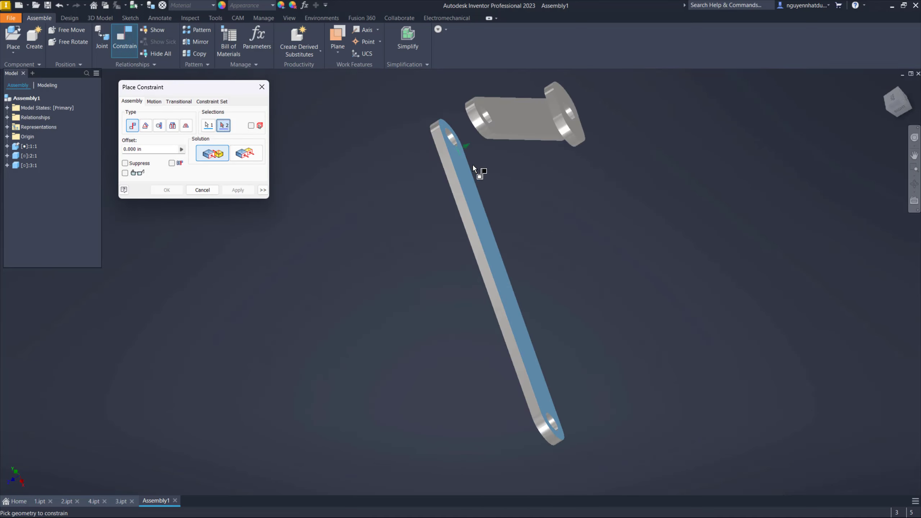
key("F6")
scroll(495, 109, "up", 3)
left_click(441, 114)
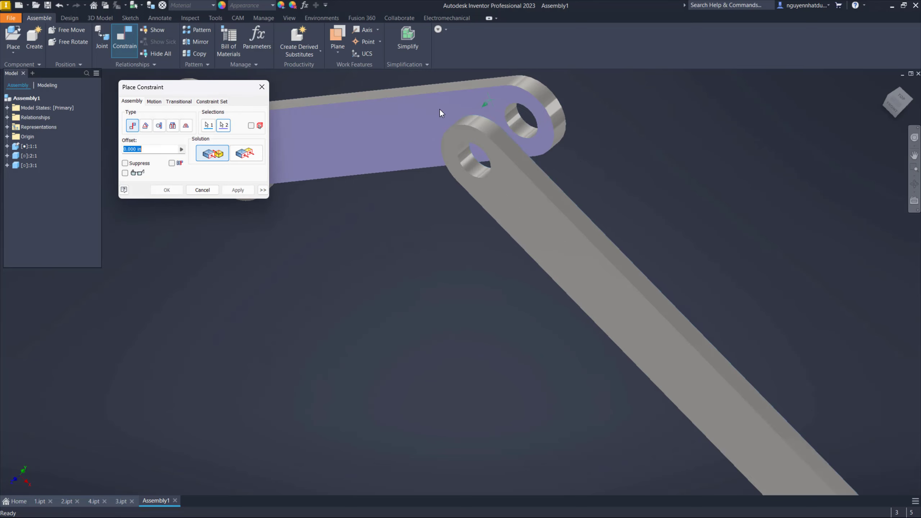
left_click(238, 189)
left_click(202, 190)
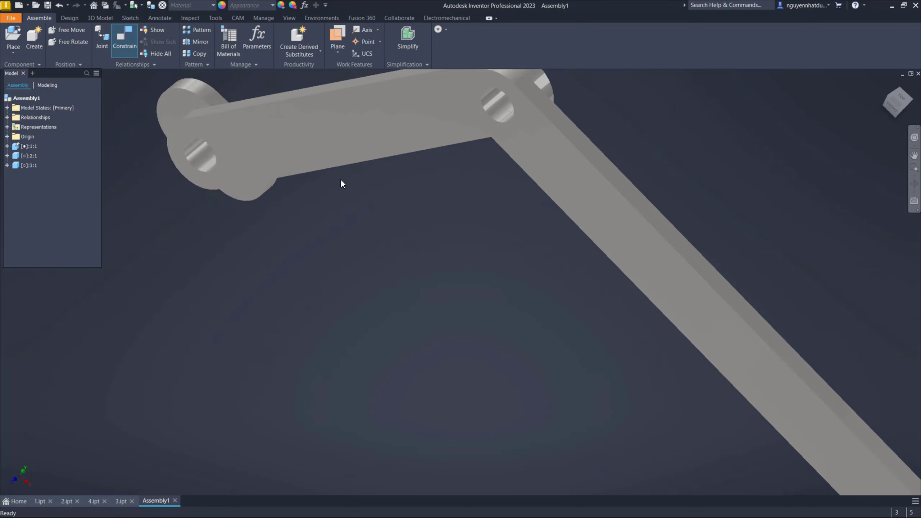
Swing both links to test the joint, then view the linkage from above.
scroll(341, 179, "down", 5)
mouse_move(465, 183)
left_mouse_down()
mouse_move(478, 221)
mouse_move(537, 238)
left_mouse_up()
mouse_move(425, 278)
left_mouse_down()
mouse_move(420, 96)
mouse_move(352, 81)
left_mouse_up()
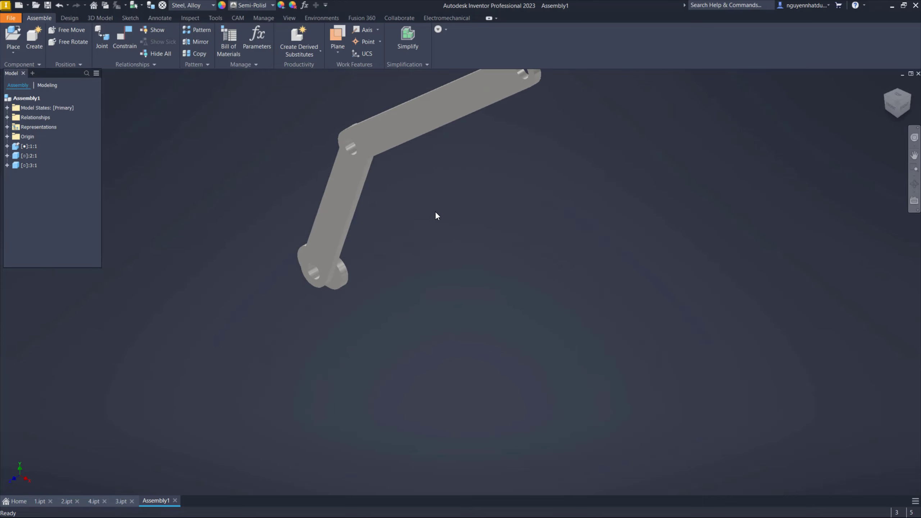
middle_click_drag(390, 225, 422, 211, "shift")
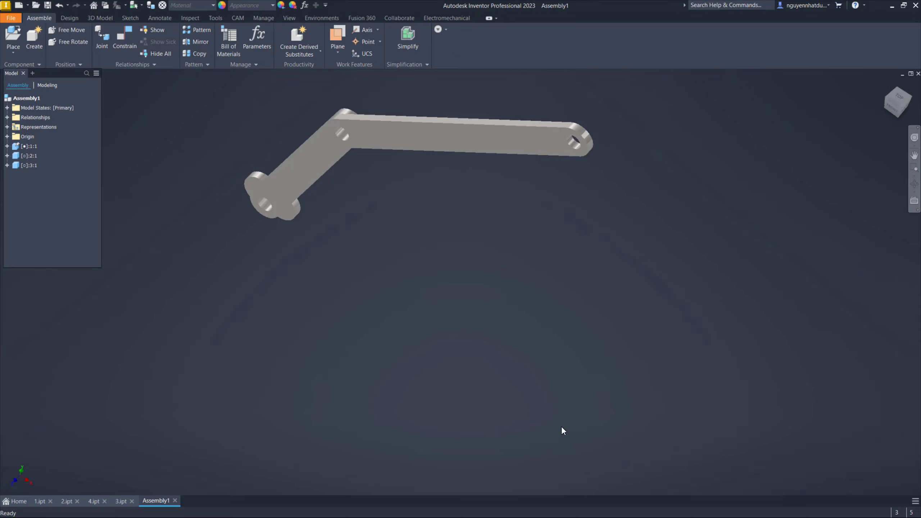
Place the 4.ipt cylinder grounded at the origin and move it clear of the linkage.
left_click(14, 41)
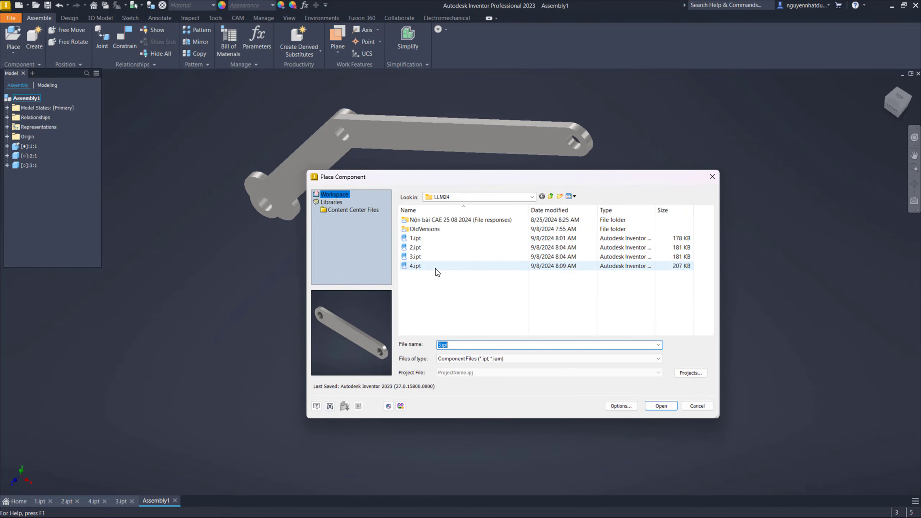
double_click(435, 267)
right_click(779, 143)
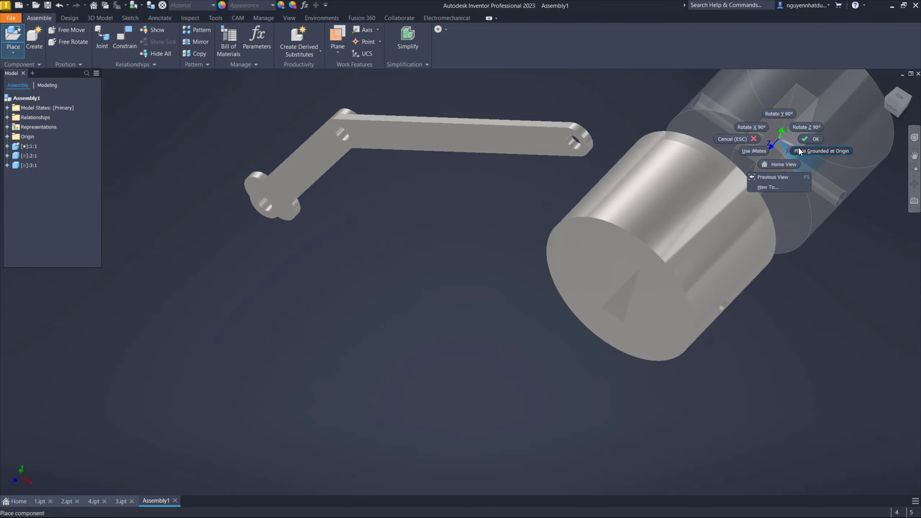
left_click(798, 150)
scroll(645, 254, "down", 3)
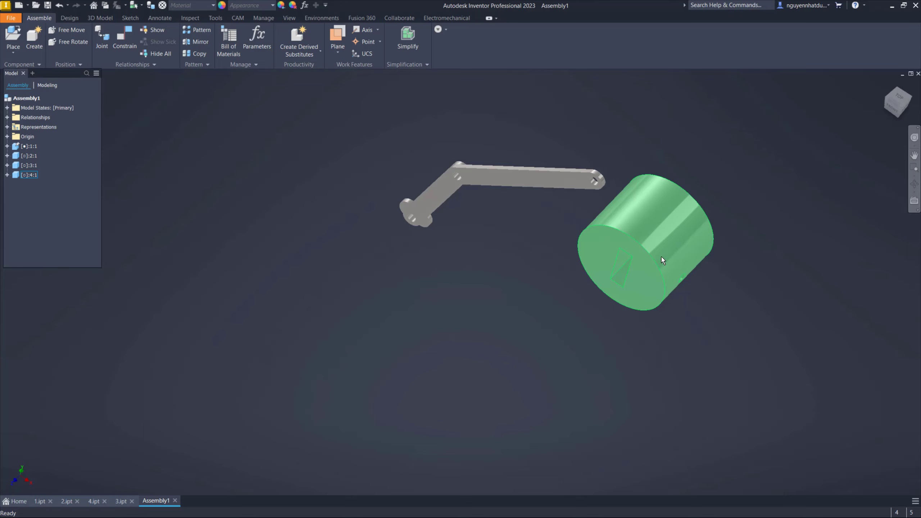
left_click_drag(682, 242, 747, 180)
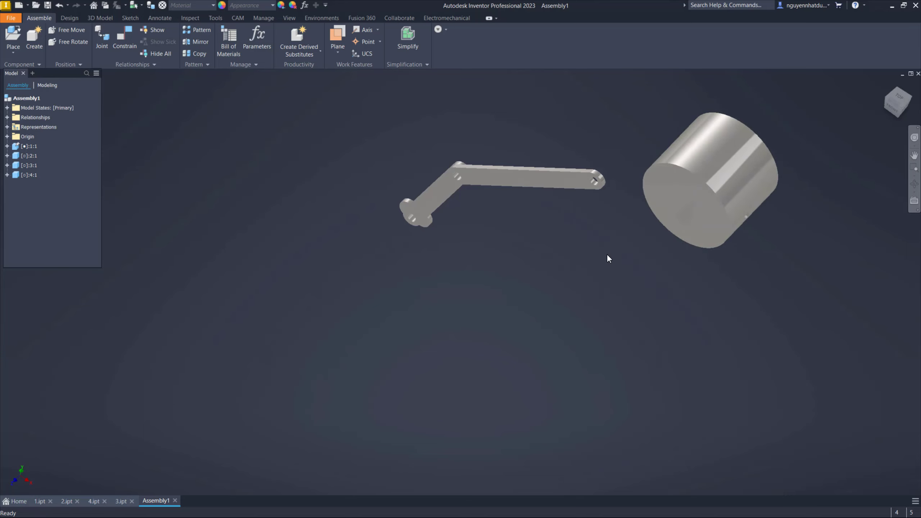
scroll(658, 205, "up", 3)
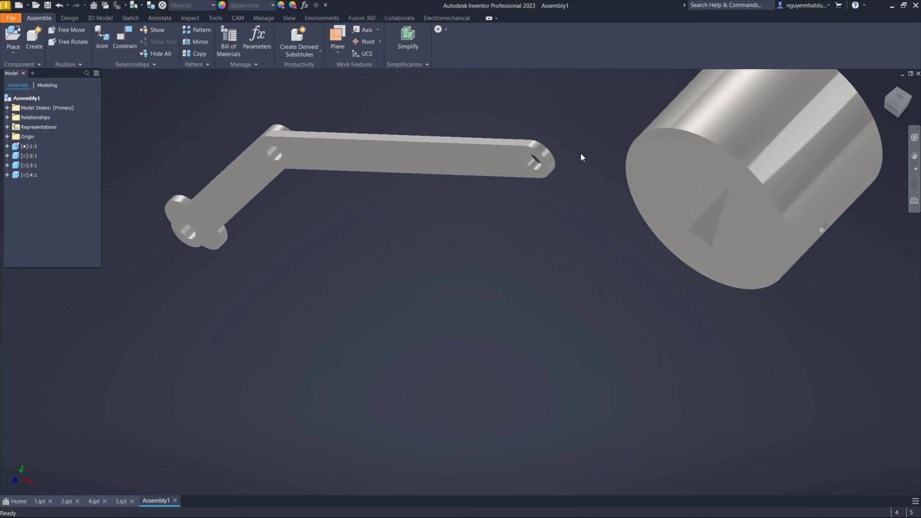
middle_click_drag(581, 157, 518, 215)
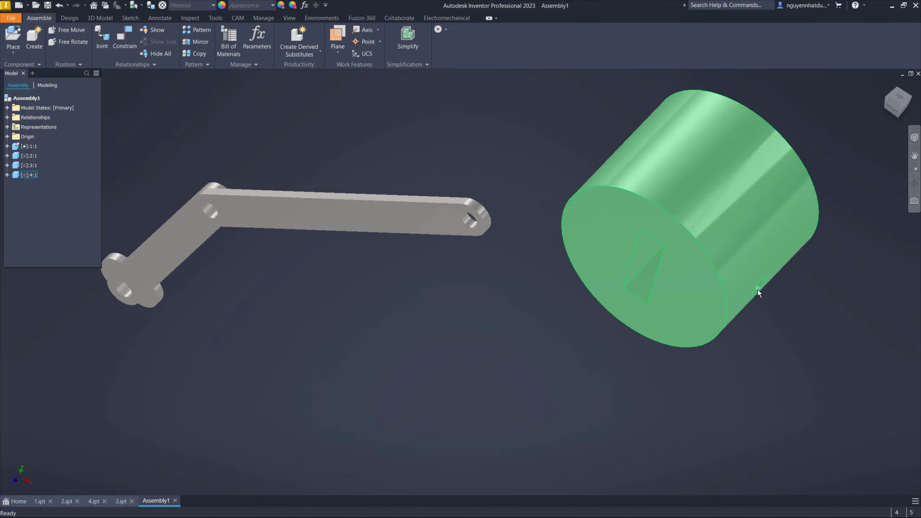
Constrain the cylinder's small pin hole to the 3.ipt link's end hole.
key("c")
scroll(468, 223, "up", 4)
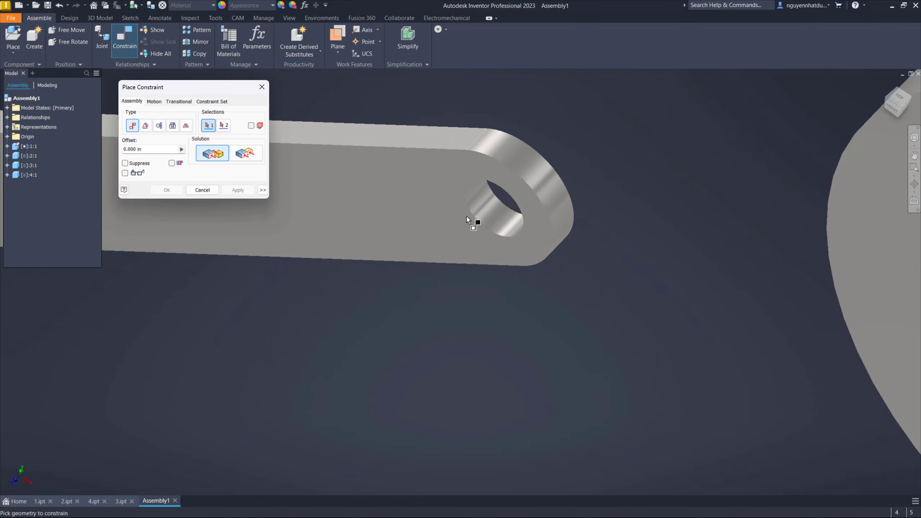
left_click(484, 211)
scroll(482, 210, "down", 5)
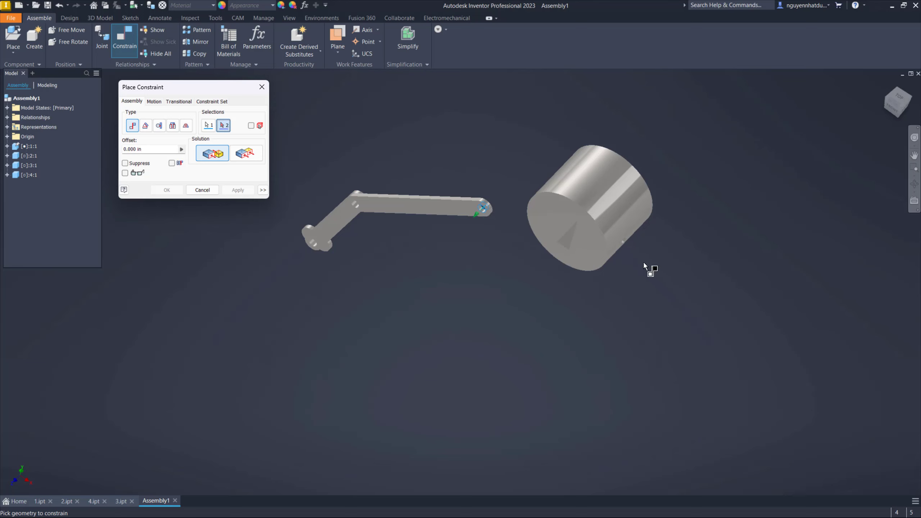
scroll(587, 227, "up", 5)
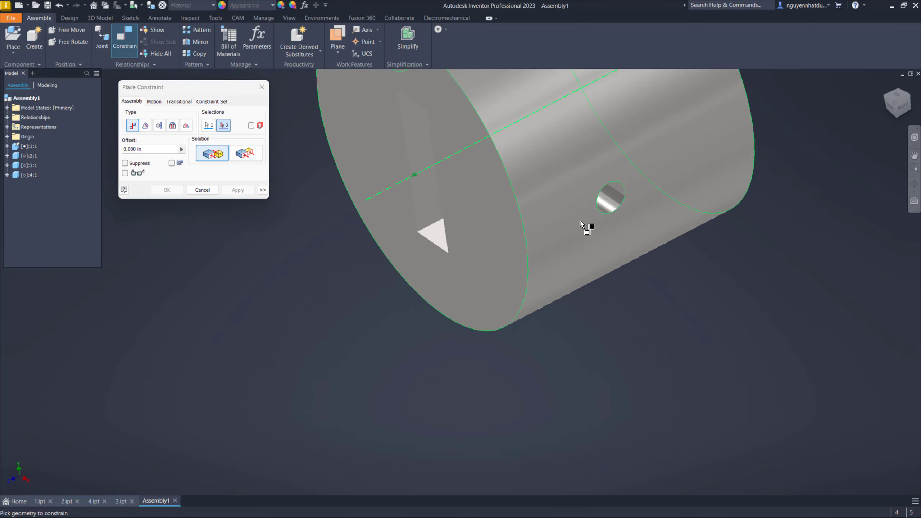
left_click(611, 194)
scroll(611, 200, "down", 5)
left_click(238, 189)
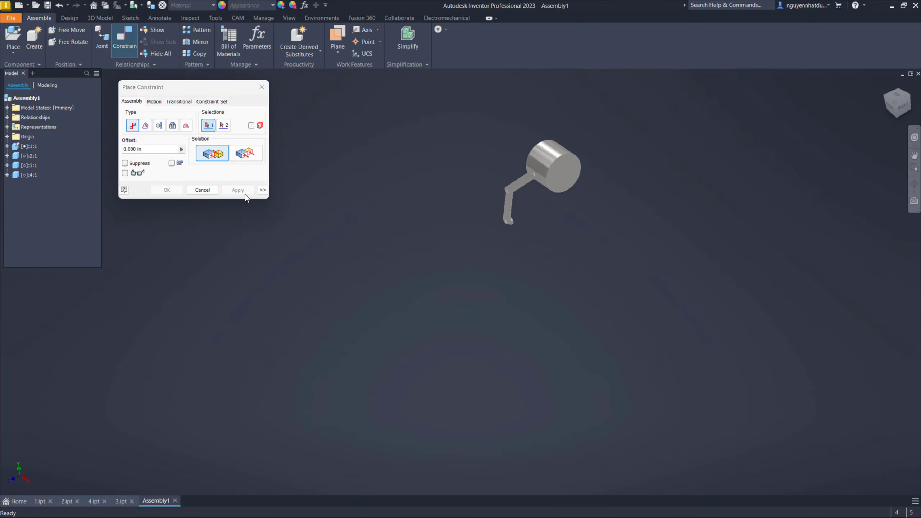
left_click(214, 189)
scroll(500, 256, "down", 5)
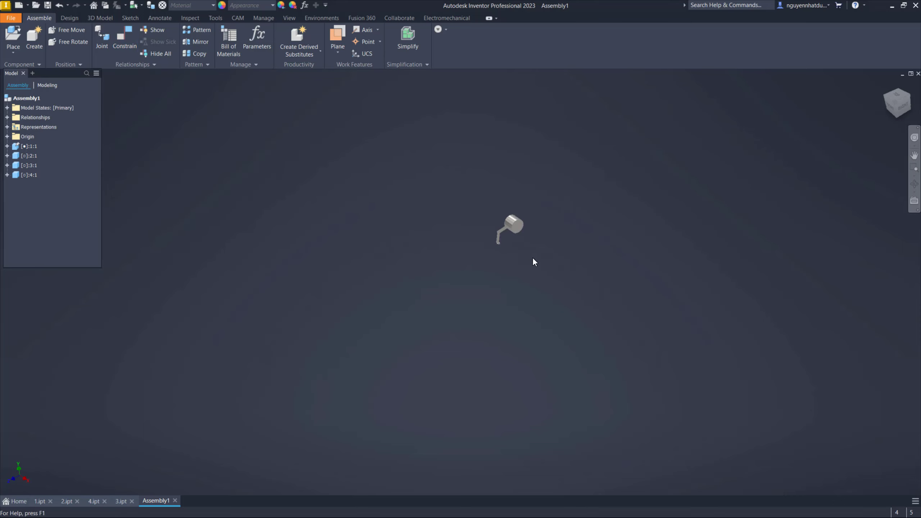
middle_click_drag(532, 257, 644, 257, "shift")
scroll(516, 234, "up", 5)
left_click(582, 245)
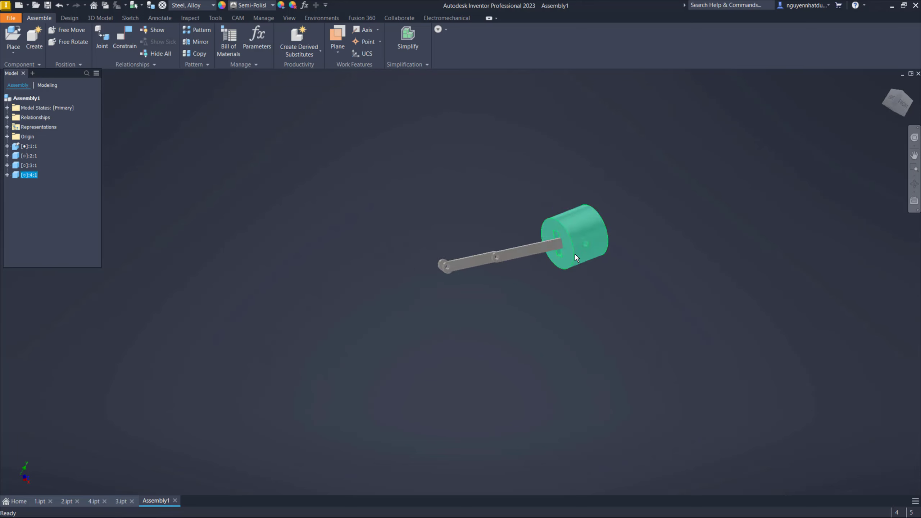
scroll(572, 232, "down", 10)
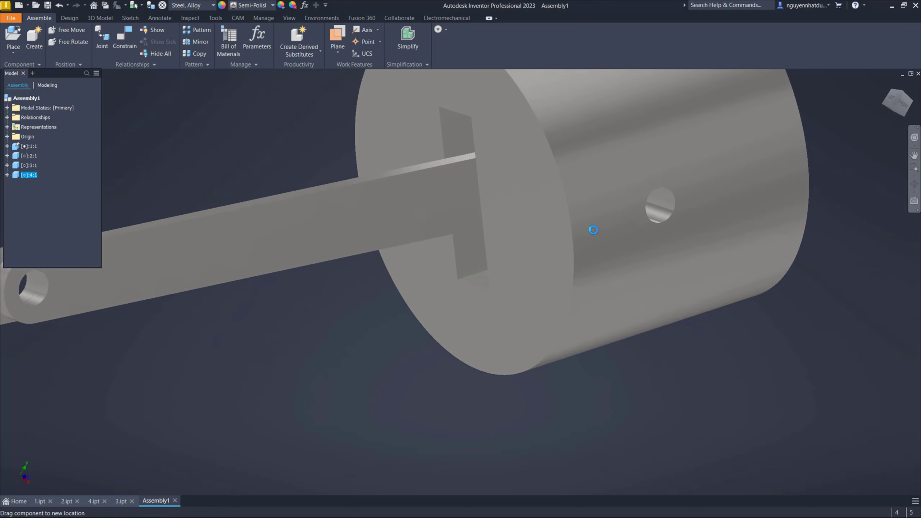
mouse_move(590, 227)
middle_mouse_down("shift")
mouse_move(348, 224)
mouse_move(372, 169)
middle_mouse_up("shift")
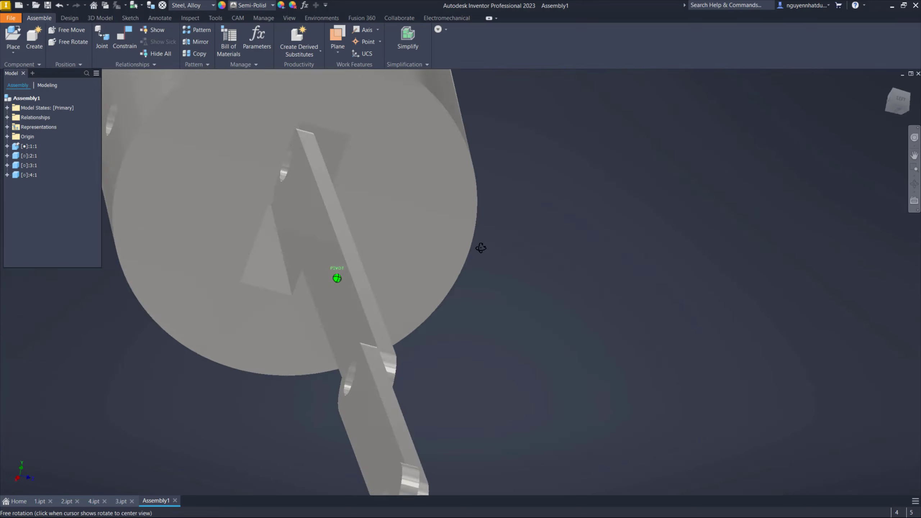
left_click(372, 169)
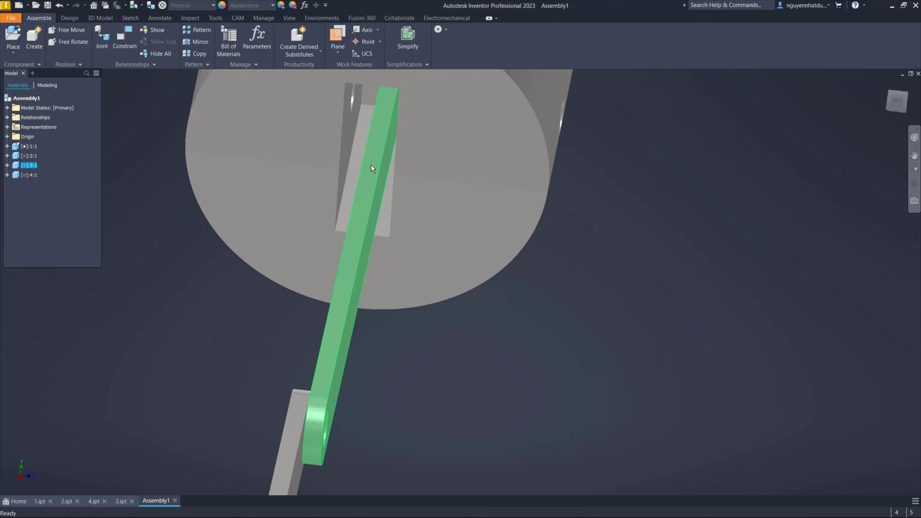
scroll(460, 175, "up", 3)
scroll(450, 193, "down", 2)
key("Escape")
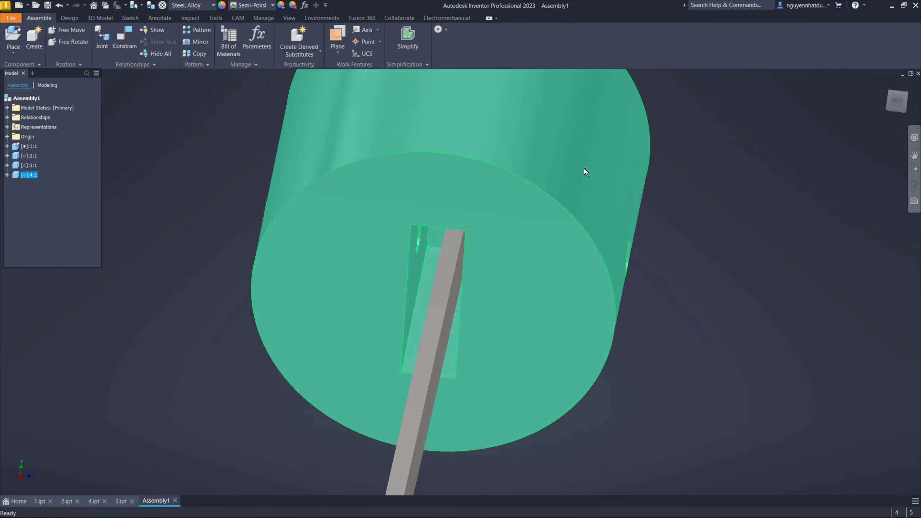
scroll(848, 170, "up", 3)
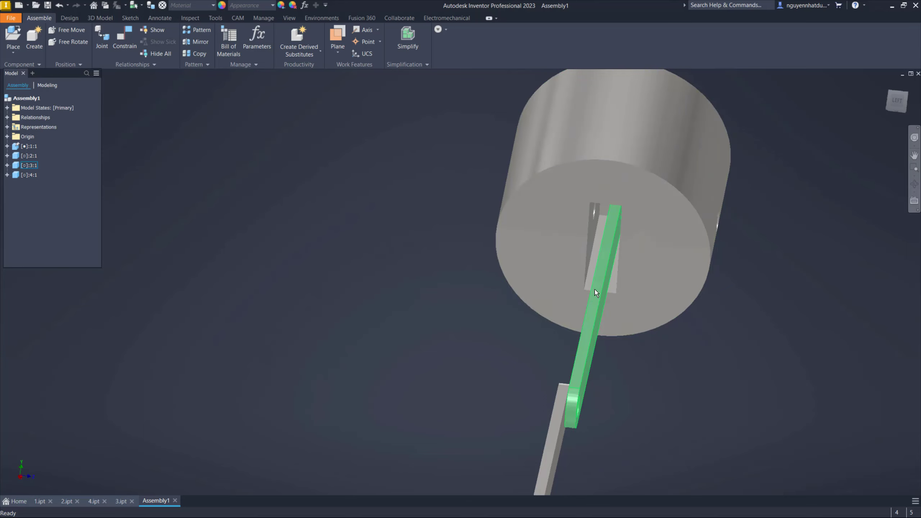
middle_click_drag(611, 265, 590, 286)
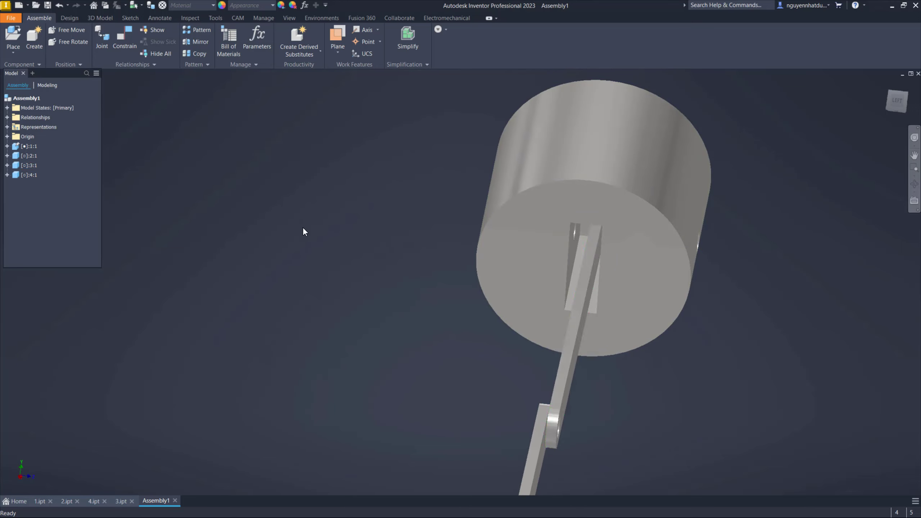
right_click(585, 188)
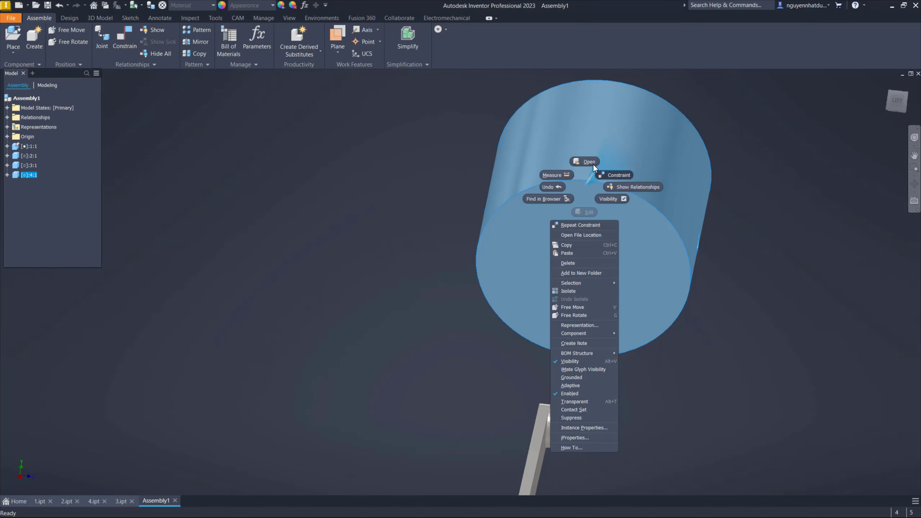
Open 4.ipt from the assembly and make its YZ Plane visible.
left_click(425, 227)
right_click(586, 183)
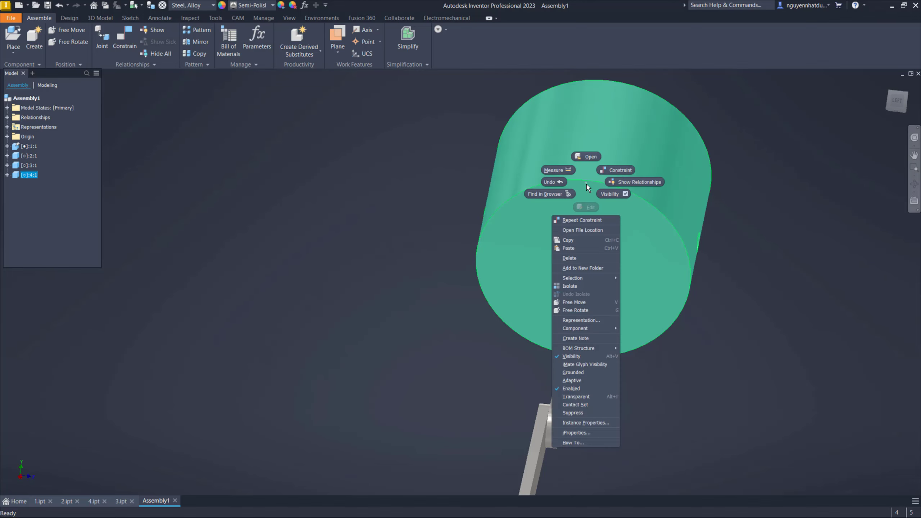
left_click(591, 157)
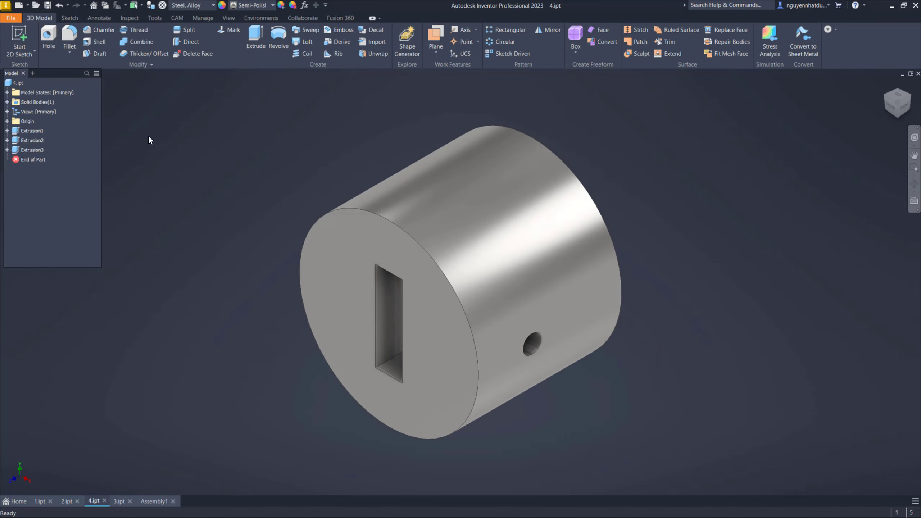
left_click(7, 122)
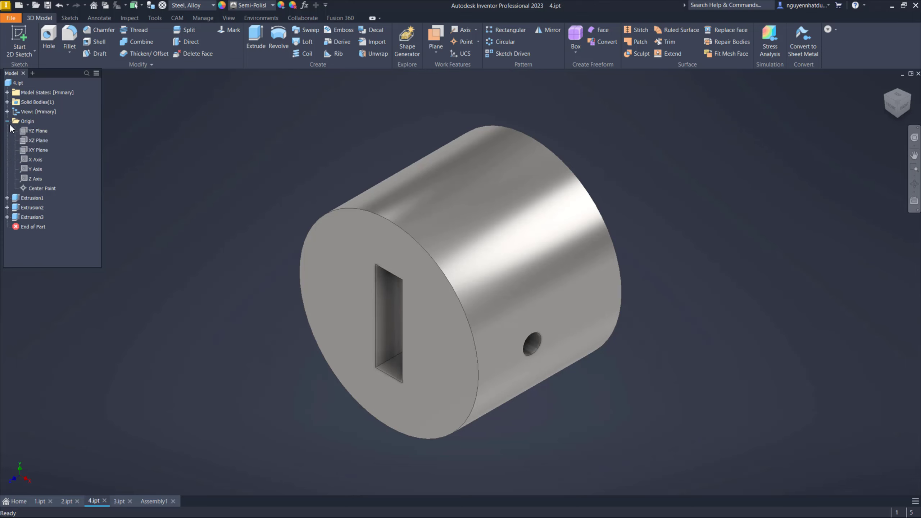
right_click(41, 134)
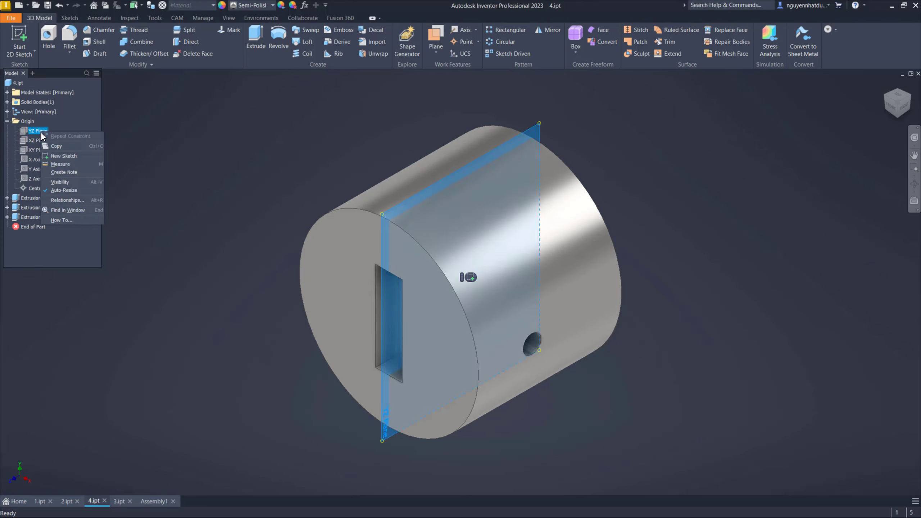
left_click(70, 181)
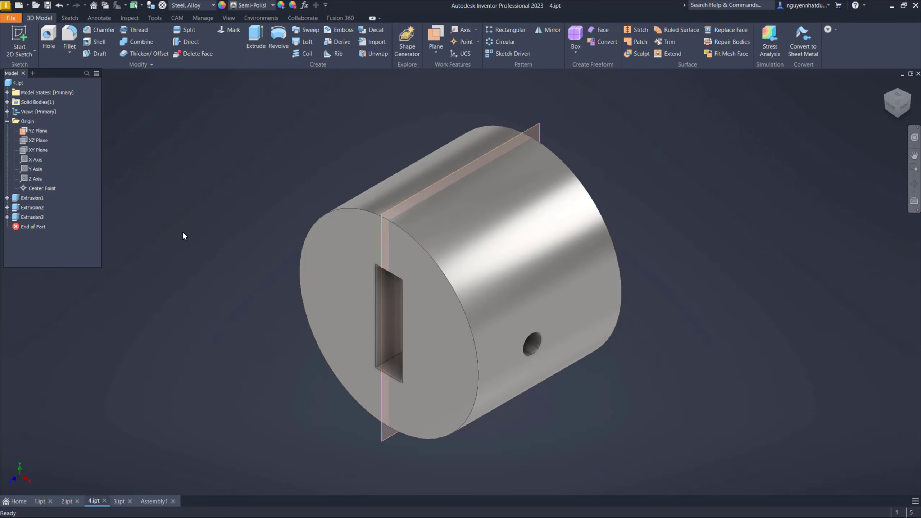
Make the XY Plane visible in 3.ipt and return to Assembly1.
left_click(120, 502)
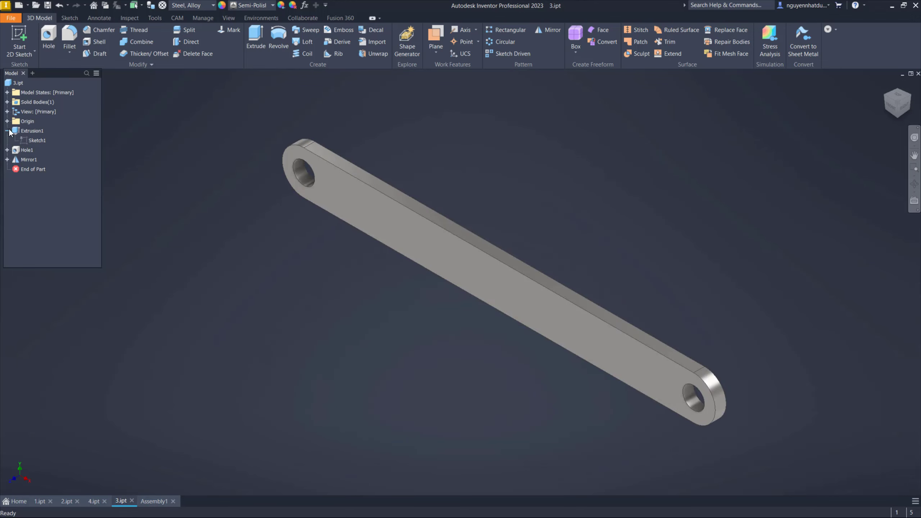
left_click(7, 121)
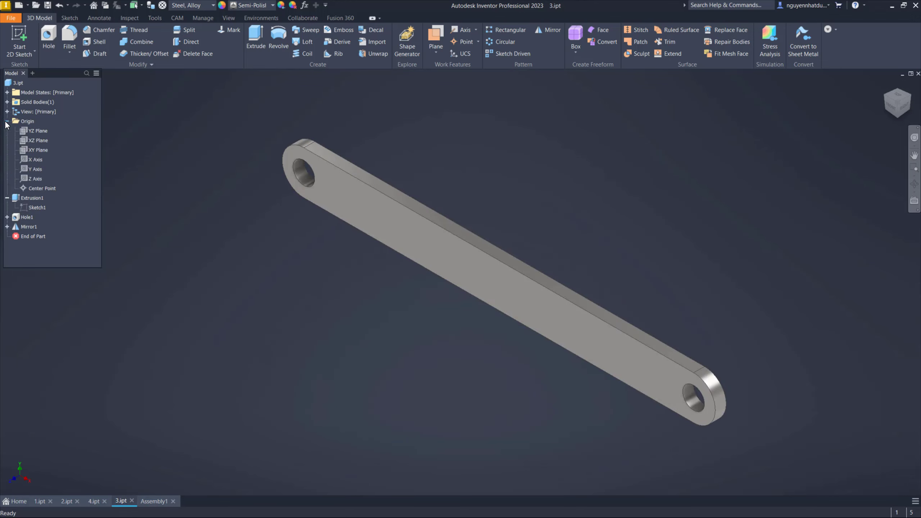
left_click(43, 153)
right_click(42, 150)
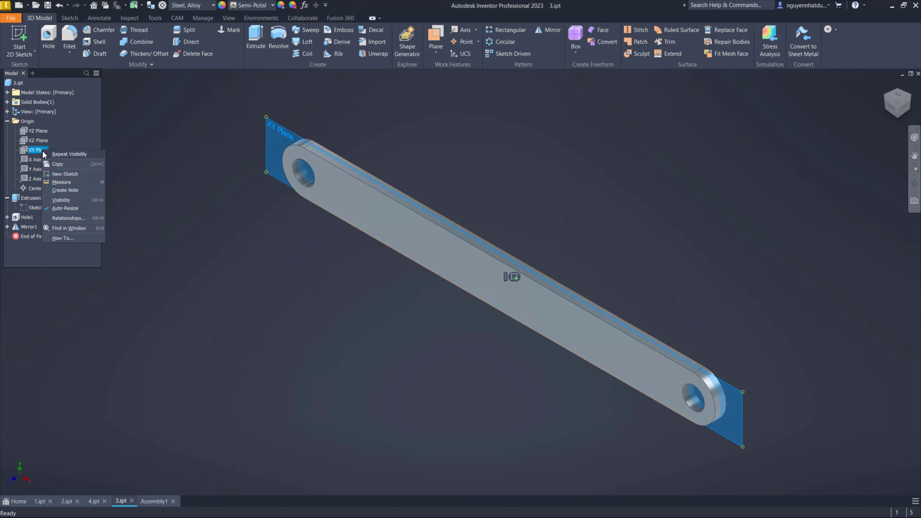
left_click(60, 198)
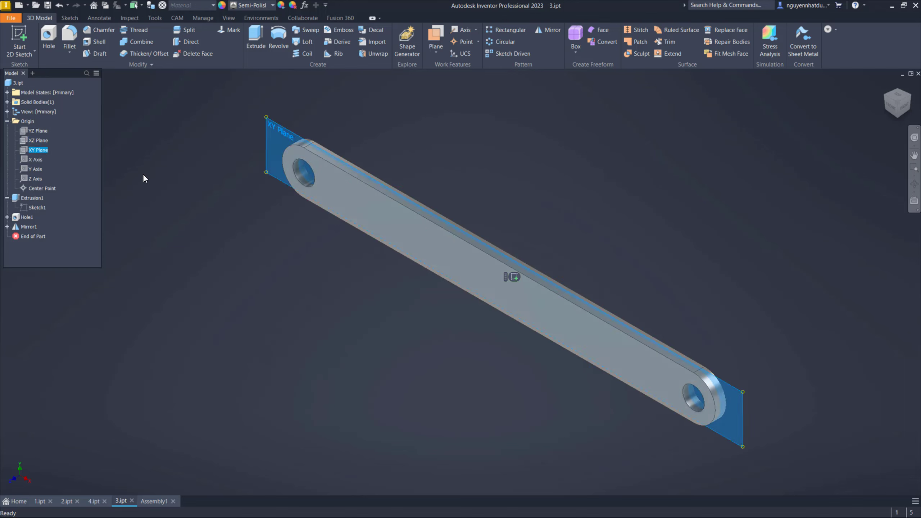
right_click(38, 148)
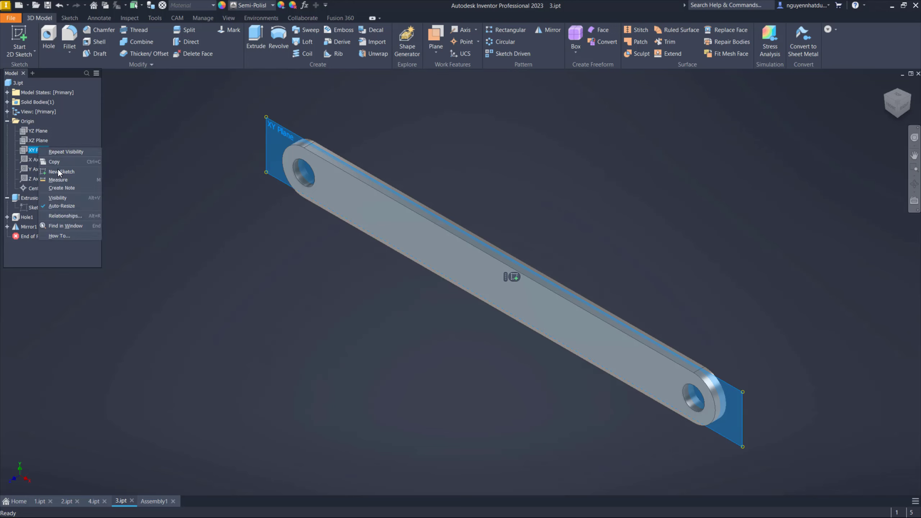
left_click(61, 194)
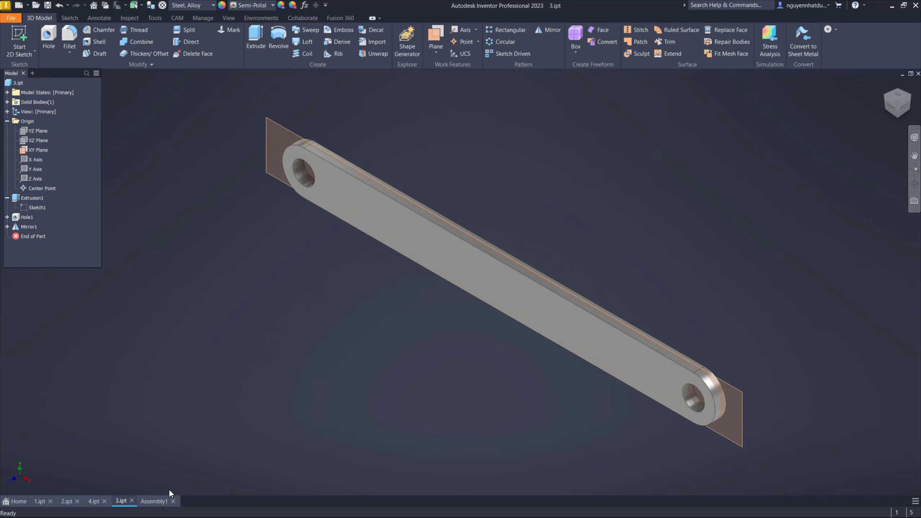
left_click(154, 502)
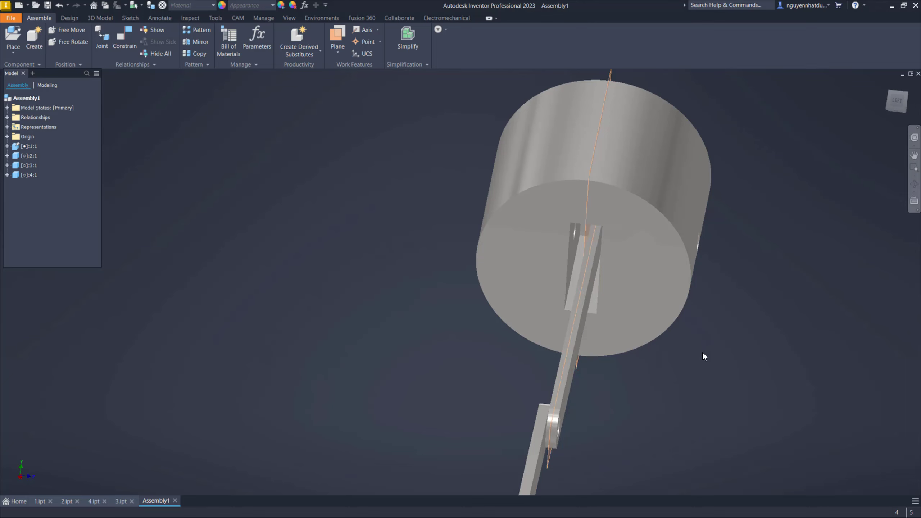
Begin a constraint between the shown work plane and the link, then cancel it.
scroll(716, 266, "down", 3)
middle_click_drag(719, 265, 774, 170, "shift")
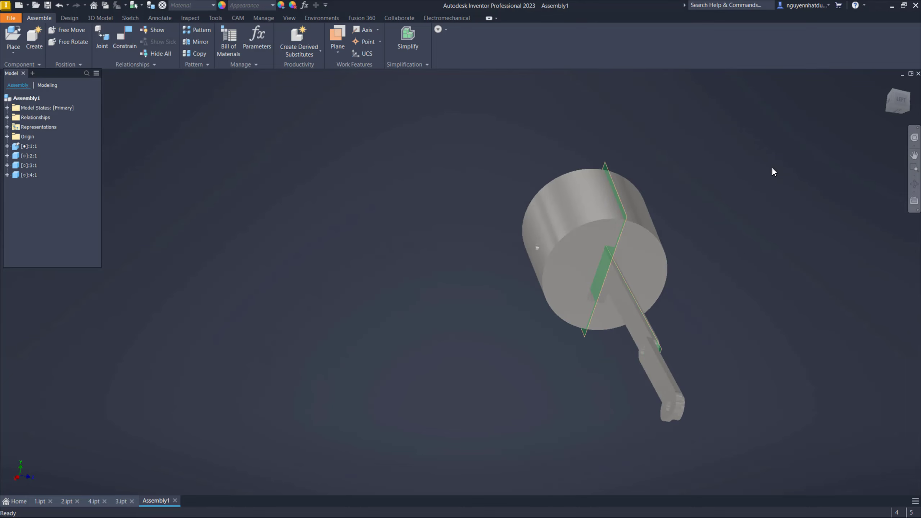
key("c")
scroll(602, 165, "up", 5)
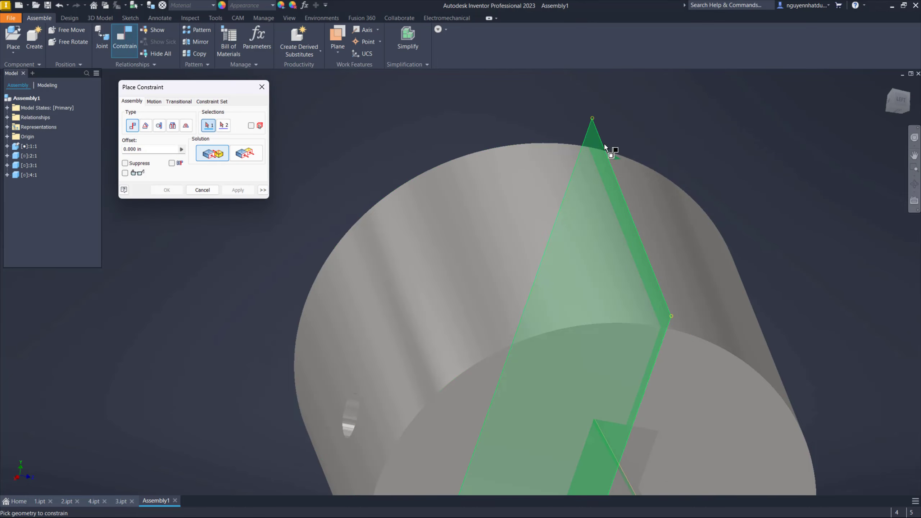
left_click(607, 142)
scroll(603, 146, "down", 5)
scroll(633, 267, "up", 5)
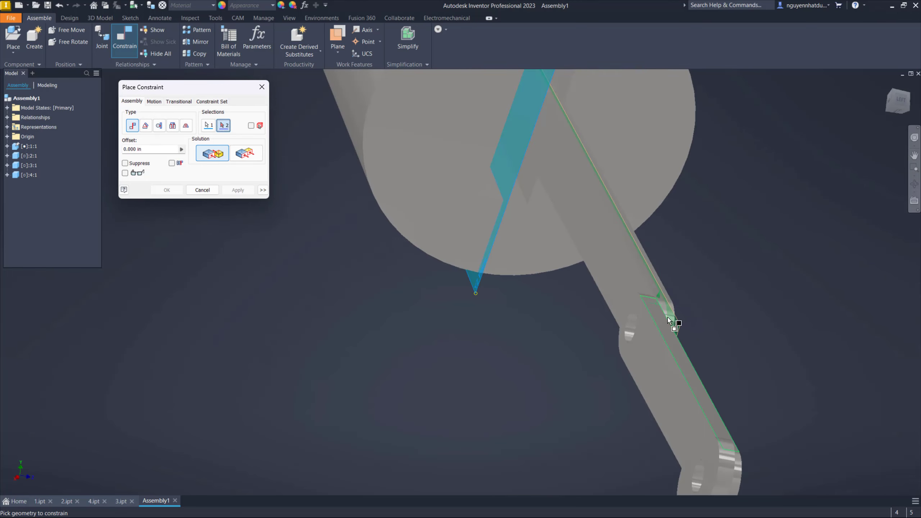
left_click(678, 326)
key("Return")
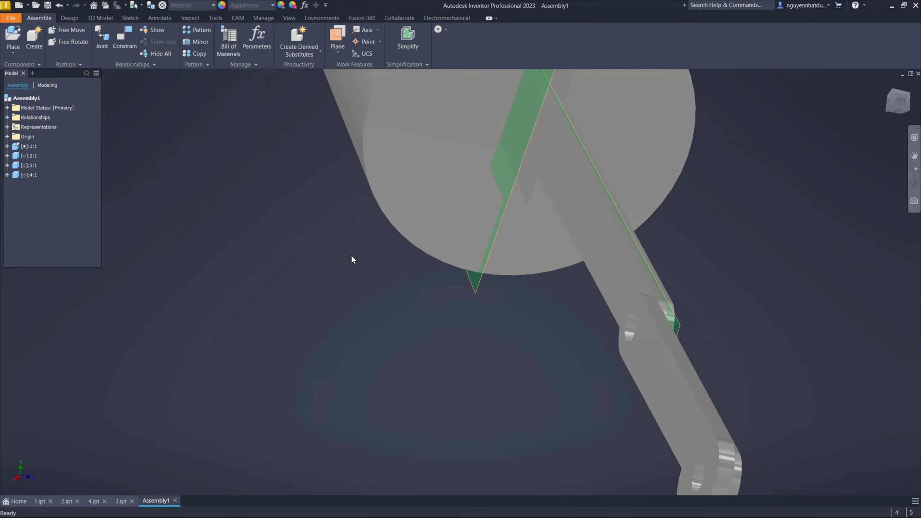
Retry the work plane to rod face constraint and abandon it at the solve error.
key("c")
left_click(479, 288)
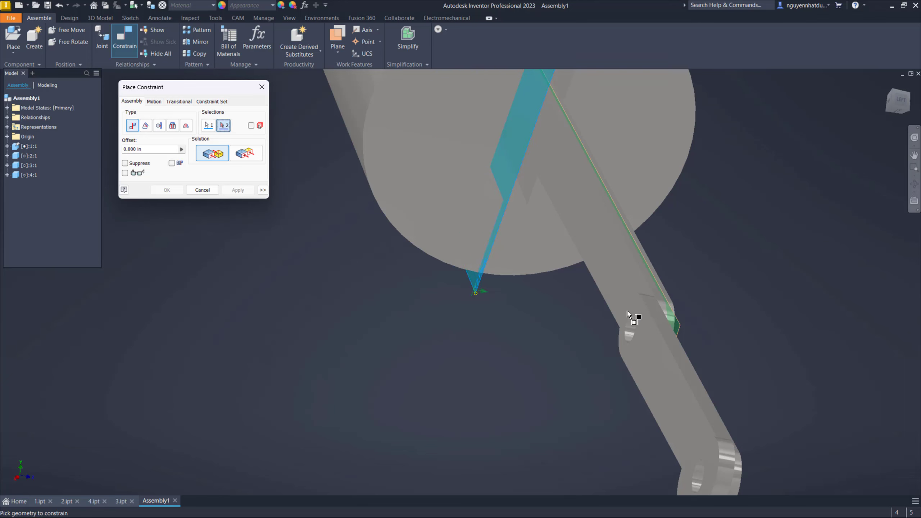
scroll(634, 319, "up", 5)
left_click(654, 300)
scroll(656, 300, "down", 3)
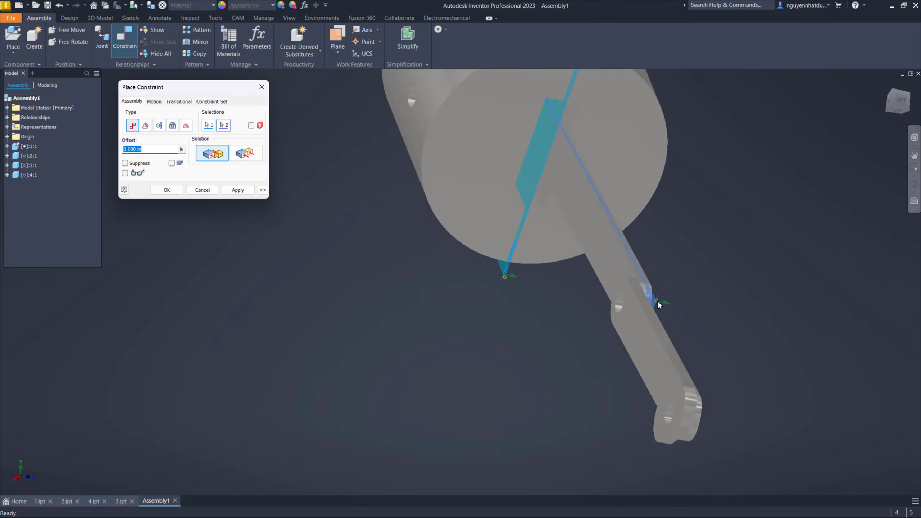
scroll(657, 300, "down", 2)
left_click(239, 193)
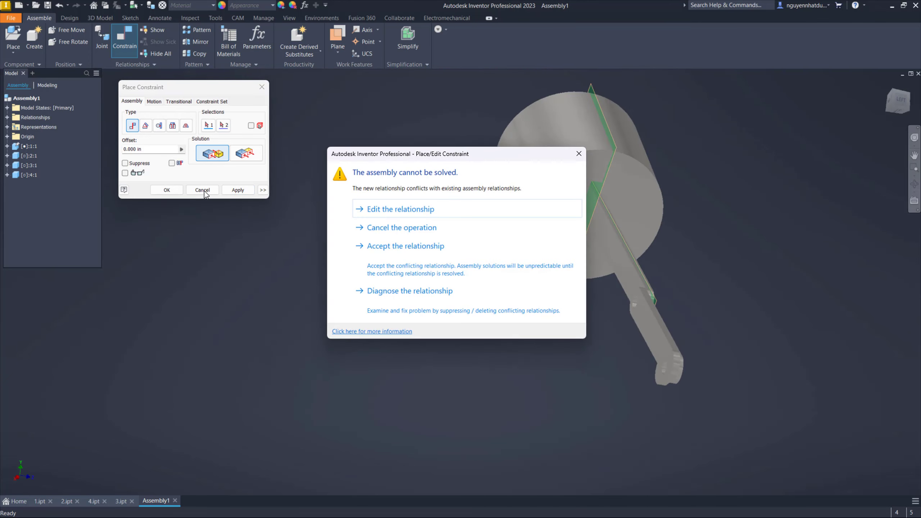
key("Escape")
key("Escape")
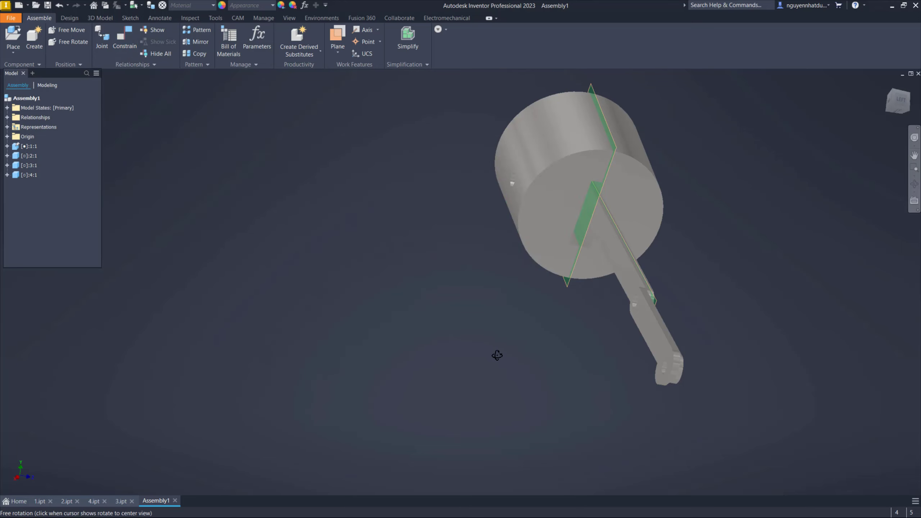
Orbit and pan to see the piston and rod from the top front.
middle_click_drag(496, 354, 486, 326, "shift")
mouse_move(699, 148)
middle_mouse_down("shift")
mouse_move(660, 179)
mouse_move(763, 126)
mouse_move(753, 142)
middle_mouse_up("shift")
left_click_drag(817, 112, 863, 153)
left_click(914, 155)
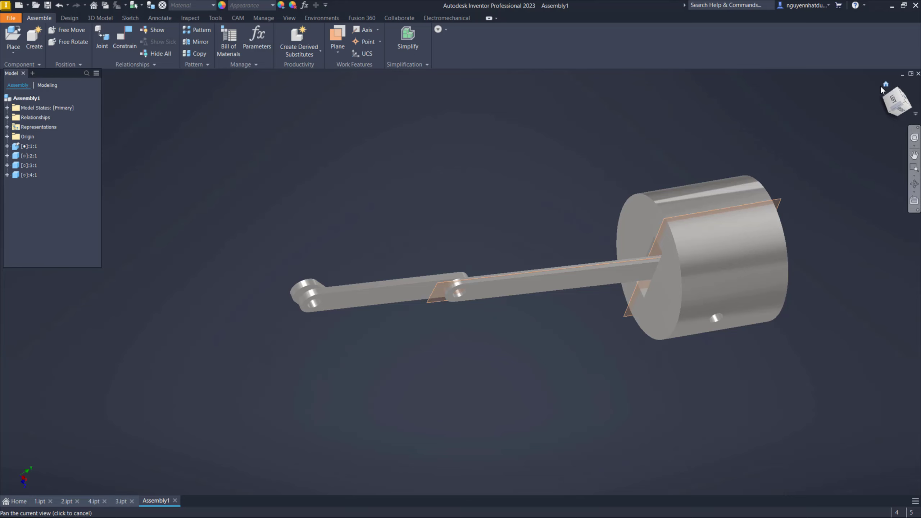
left_click_drag(581, 339, 440, 330)
mouse_move(439, 330)
middle_mouse_down("shift")
mouse_move(552, 318)
mouse_move(474, 327)
mouse_move(451, 241)
mouse_move(504, 221)
mouse_move(562, 270)
middle_mouse_up("shift")
left_click(552, 317)
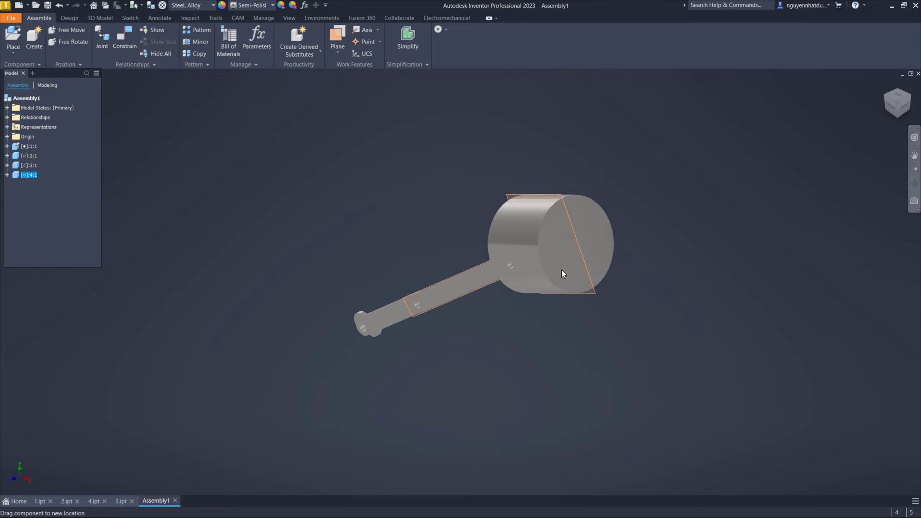
mouse_move(464, 354)
middle_mouse_down("shift")
mouse_move(534, 350)
mouse_move(469, 206)
mouse_move(409, 221)
middle_mouse_up("shift")
scroll(469, 206, "up", 5)
left_click(410, 222)
Constrain the piston's YZ plane flush with the rod's XY plane, then swing the crank to test.
key("c")
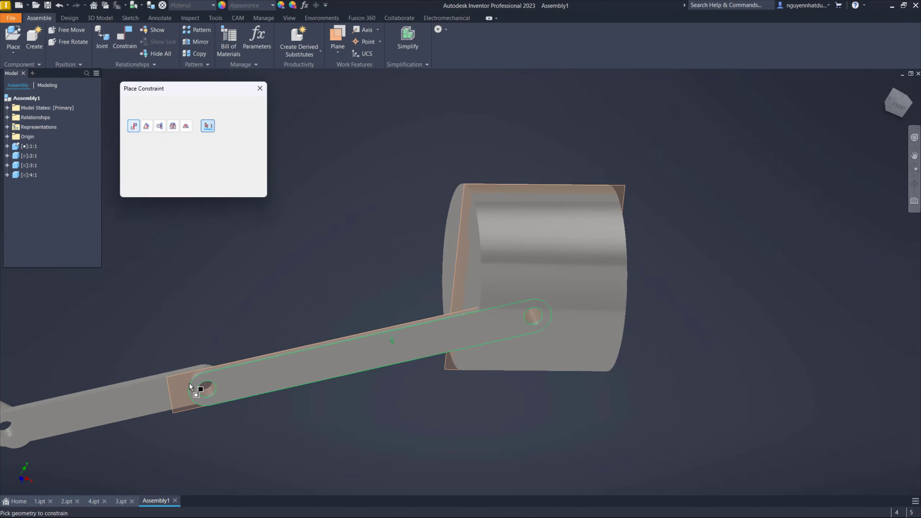
left_click(501, 191)
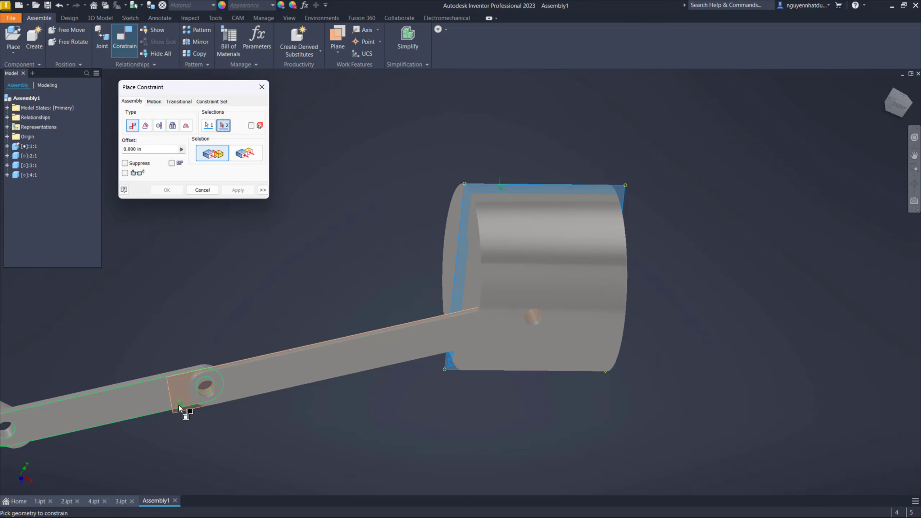
left_click(173, 415)
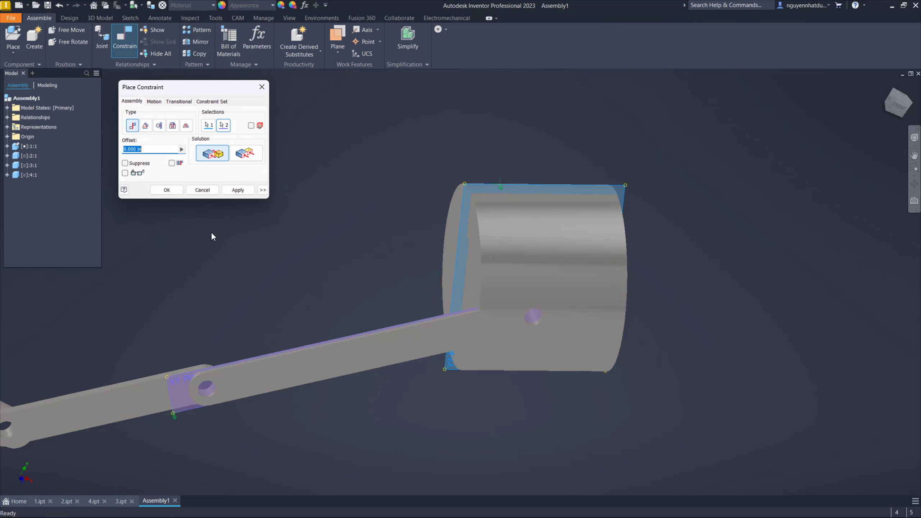
left_click(246, 154)
left_click(237, 190)
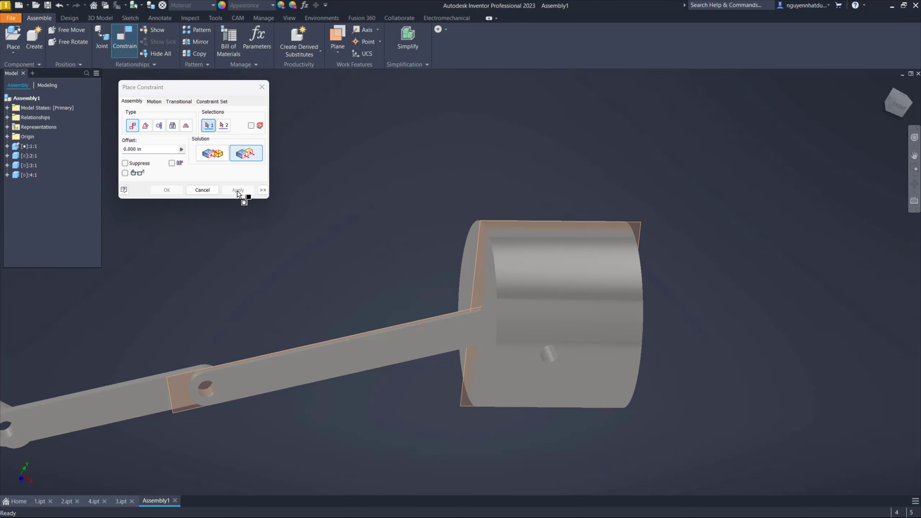
left_click(217, 190)
mouse_move(306, 208)
middle_mouse_down()
mouse_move(384, 224)
mouse_move(469, 206)
middle_mouse_up()
left_click_drag(269, 359, 266, 315)
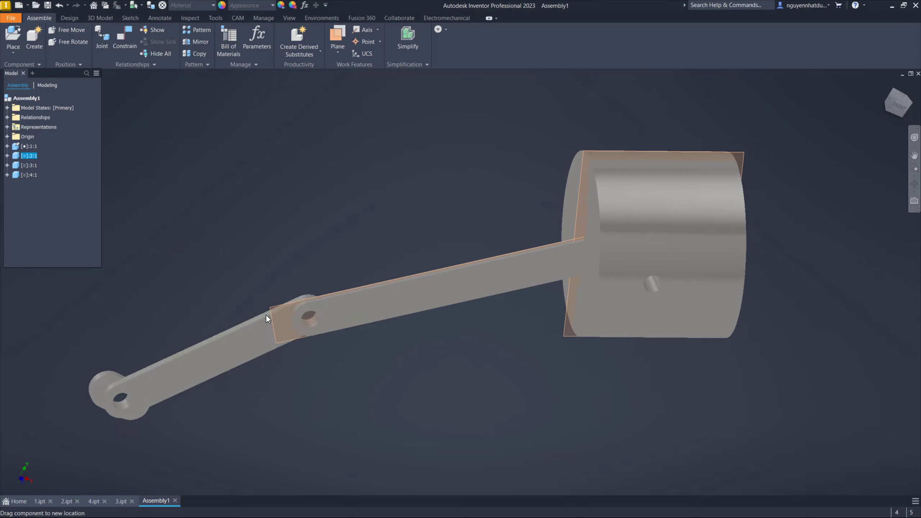
left_click(885, 84)
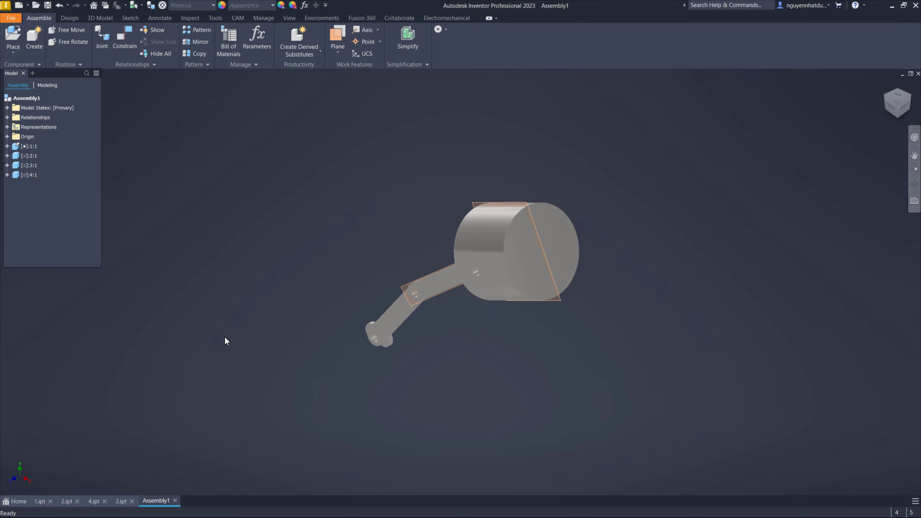
Hide the XY work plane in the 3.ipt link part.
left_click(118, 505)
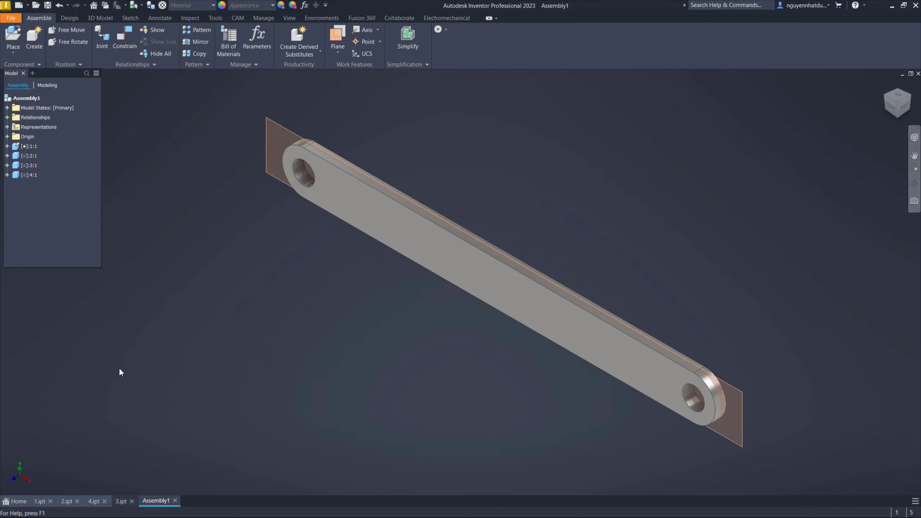
right_click(275, 128)
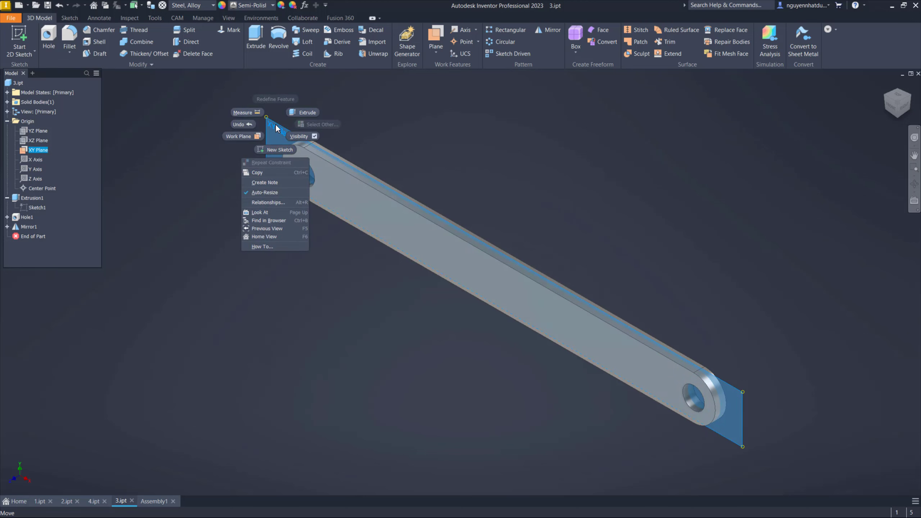
left_click(314, 136)
Hide the YZ work plane in the 4.ipt piston part and return to Assembly1.
left_click(93, 501)
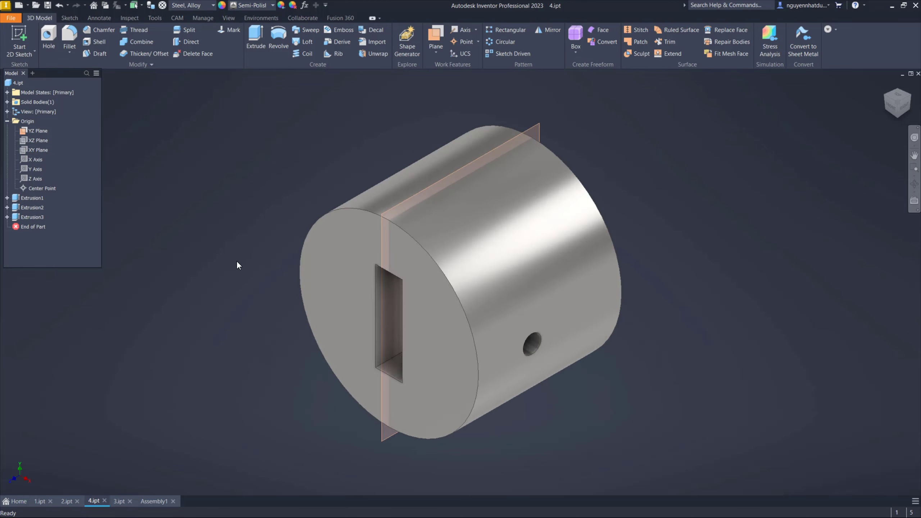
right_click(532, 127)
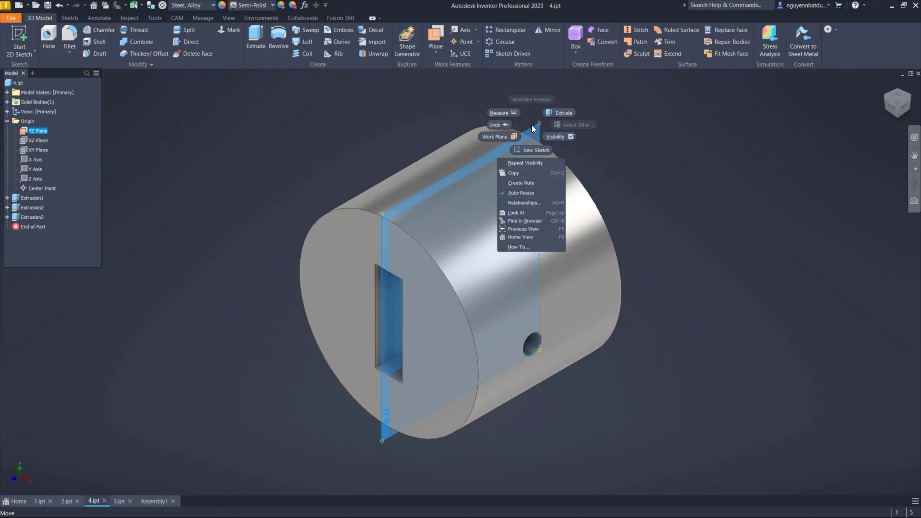
right_click(44, 133)
left_click(73, 179)
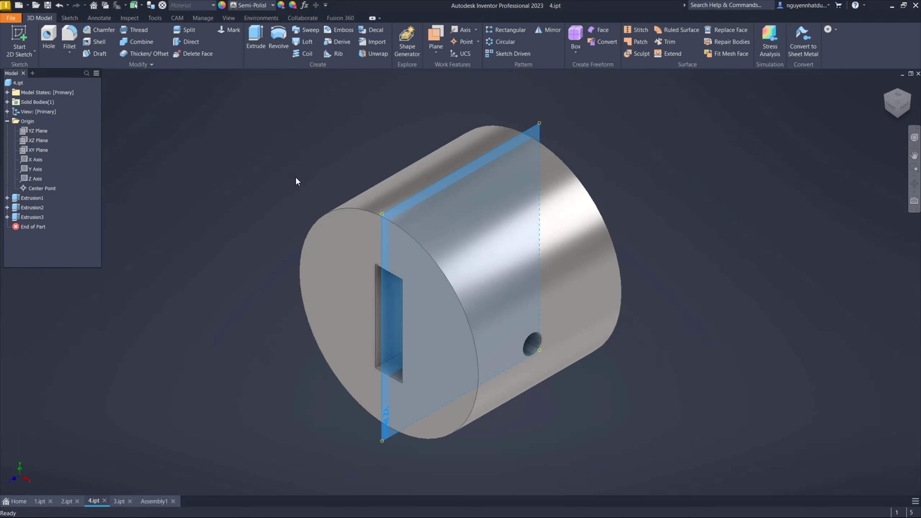
left_click(152, 502)
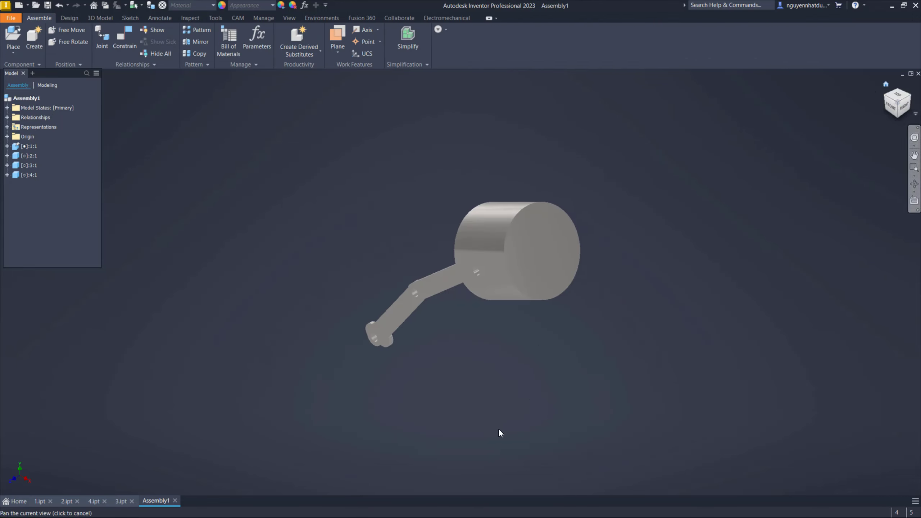
left_click(914, 155)
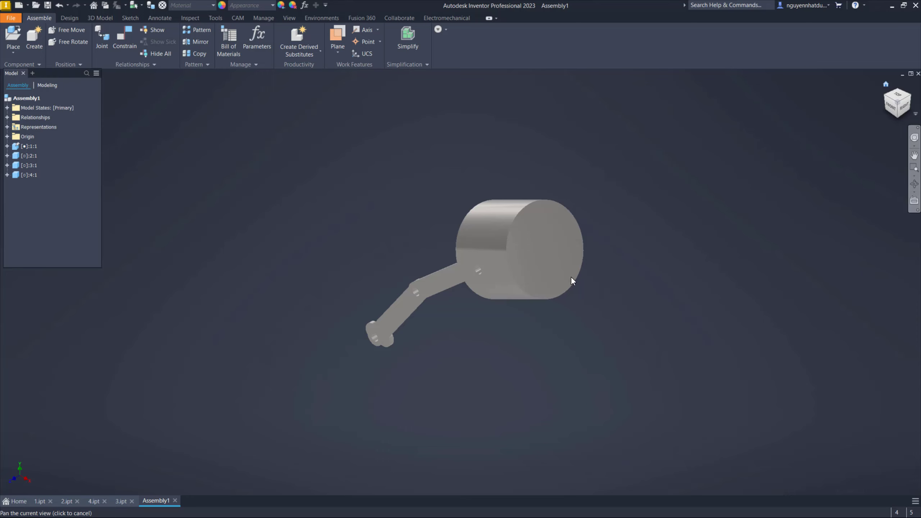
key("Escape")
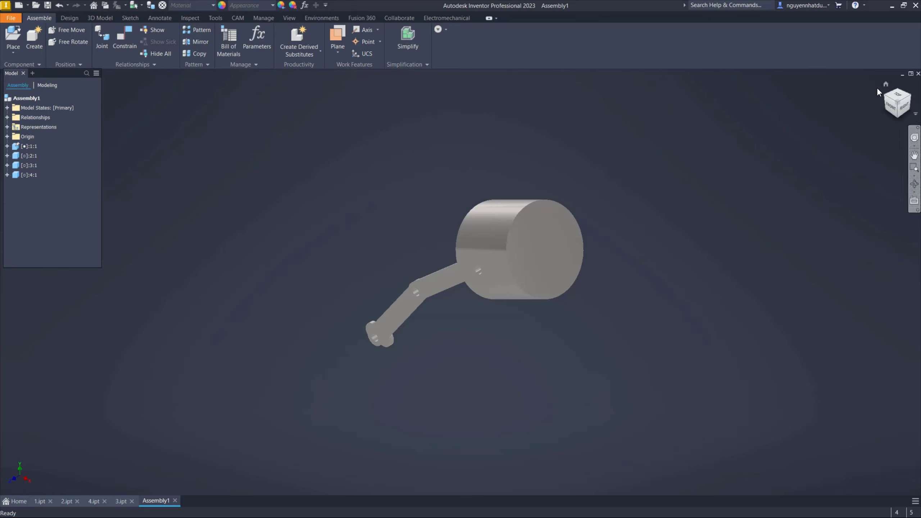
left_click(914, 155)
key("Escape")
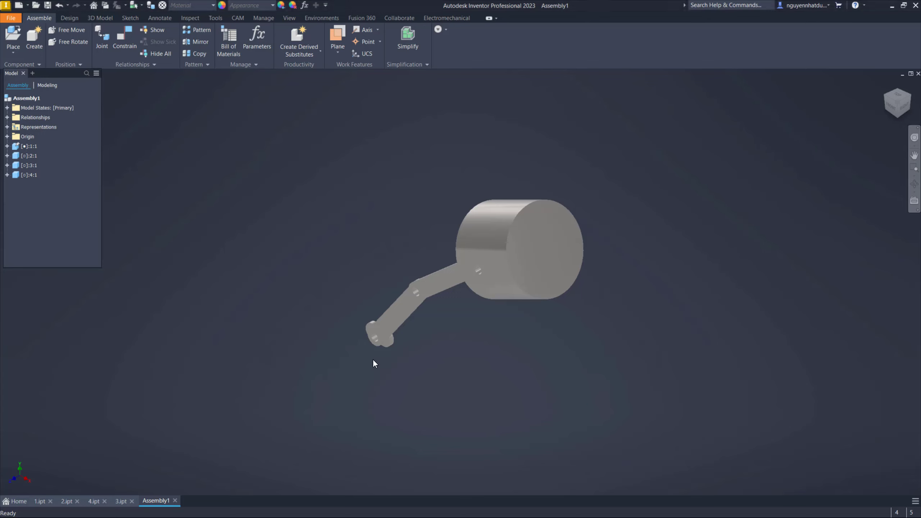
scroll(374, 364, "down", 2)
scroll(326, 291, "down", 3)
scroll(292, 236, "up", 3)
scroll(402, 231, "up", 2)
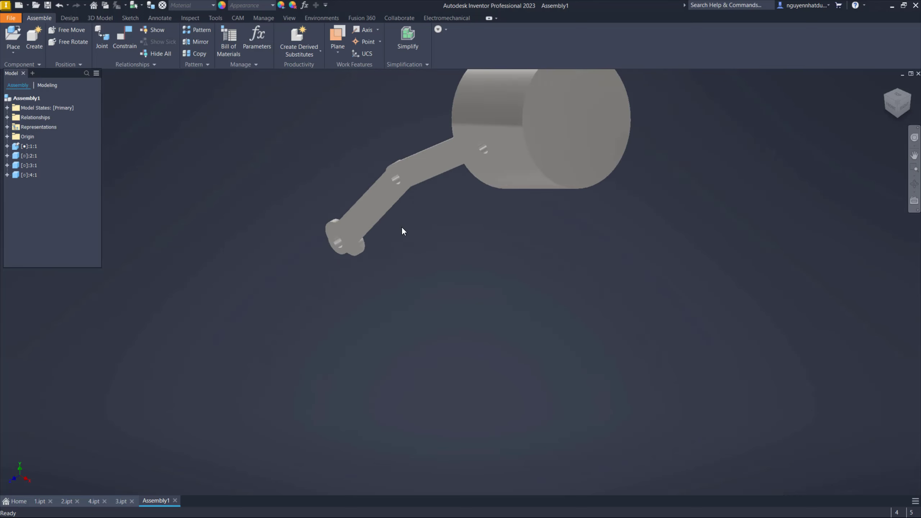
middle_click_drag(402, 231, 391, 269)
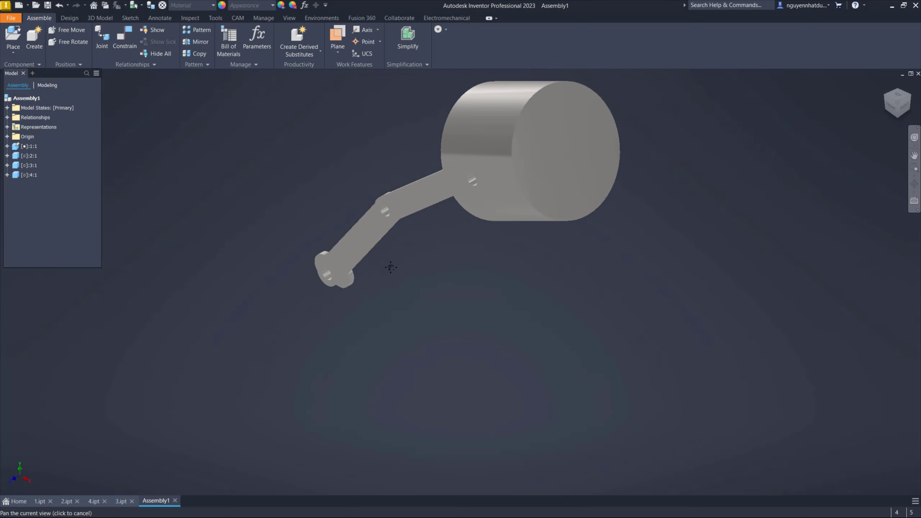
Open Place from Content Center and browse to Fasteners > Pins > Cylindrical.
left_click(16, 55)
left_click(38, 89)
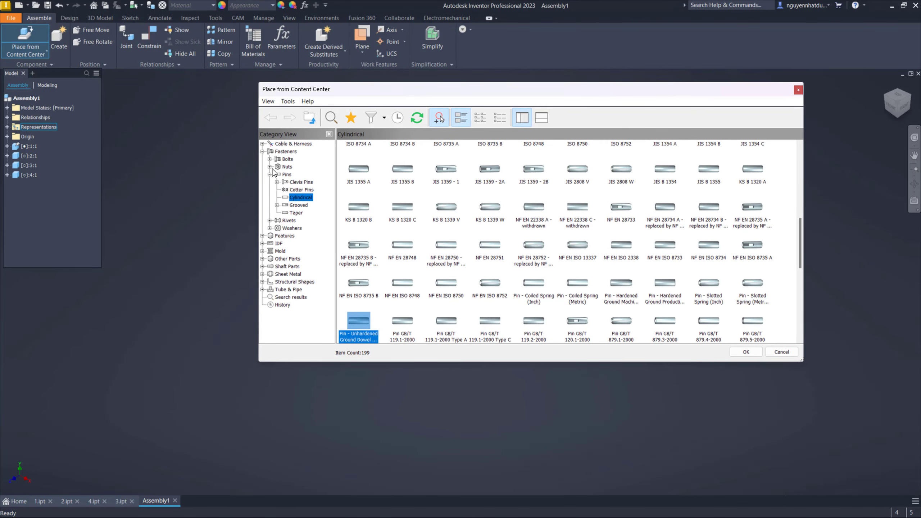
left_click(262, 151)
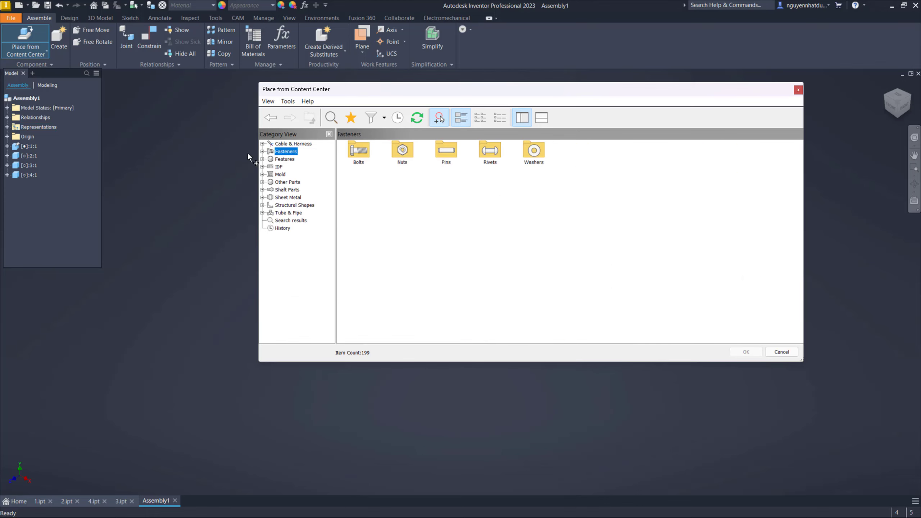
left_click(262, 152)
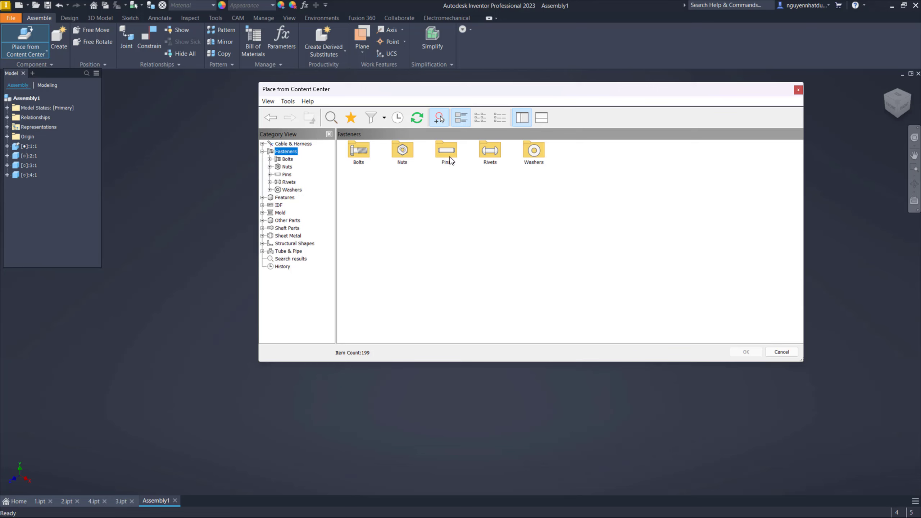
double_click(455, 160)
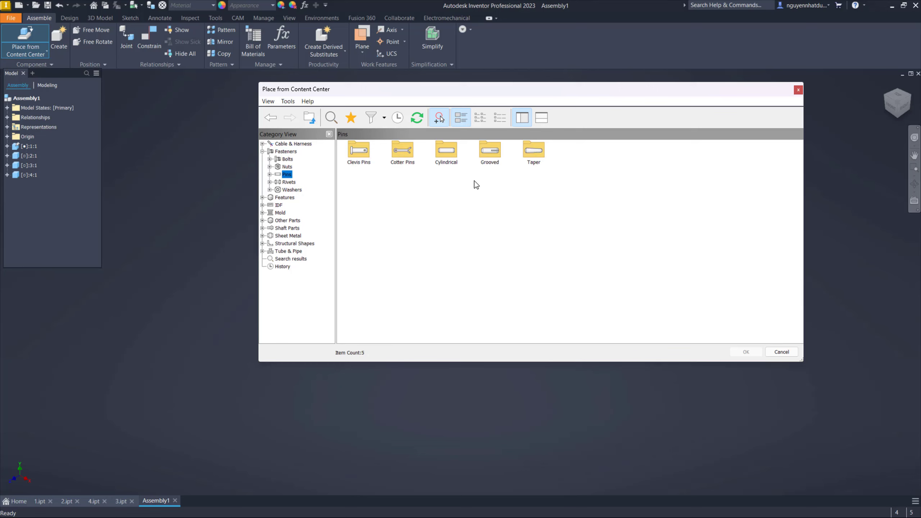
double_click(452, 159)
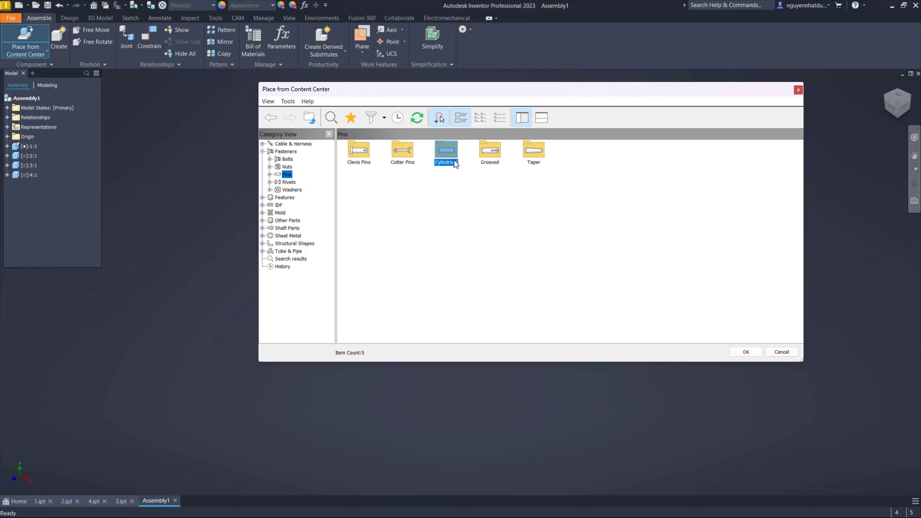
Scroll through the Cylindrical pins and close the library without placing anything.
scroll(626, 290, "down", 1)
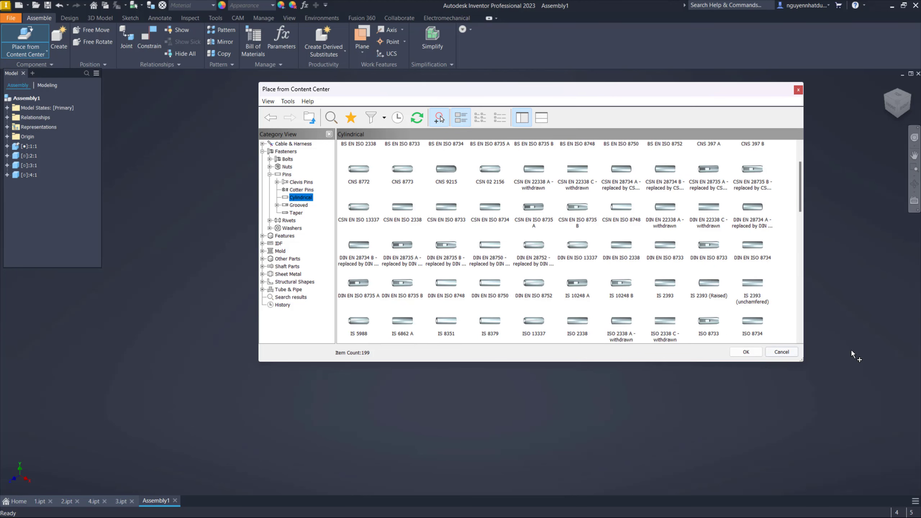
scroll(770, 287, "down", 3)
scroll(770, 287, "down", 3)
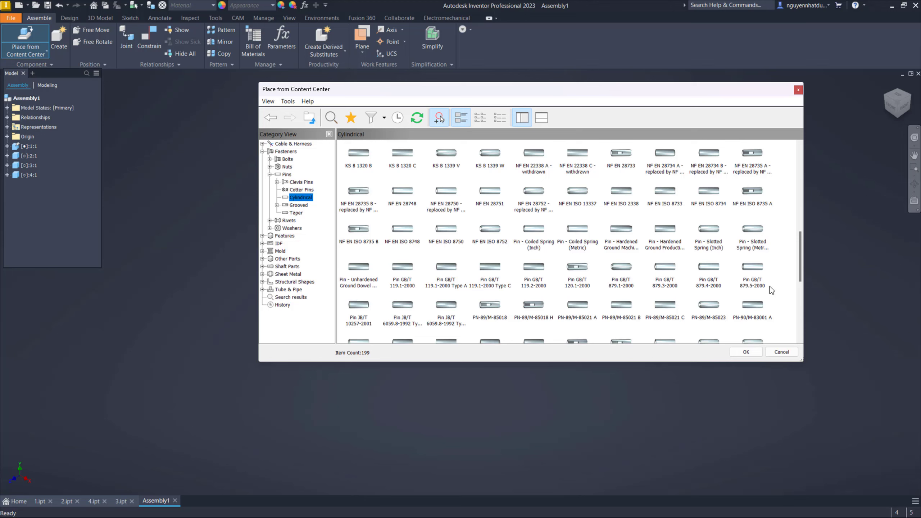
scroll(756, 190, "down", 3)
scroll(756, 189, "down", 3)
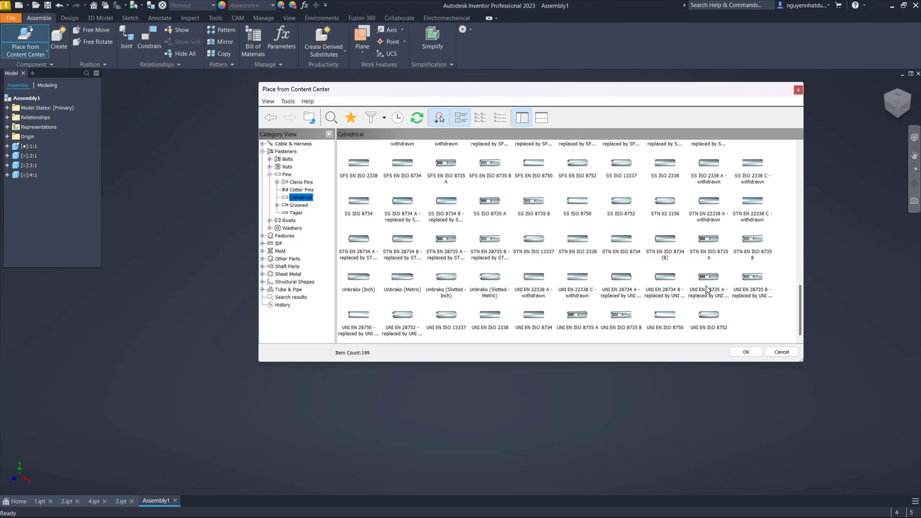
scroll(671, 283, "up", 2)
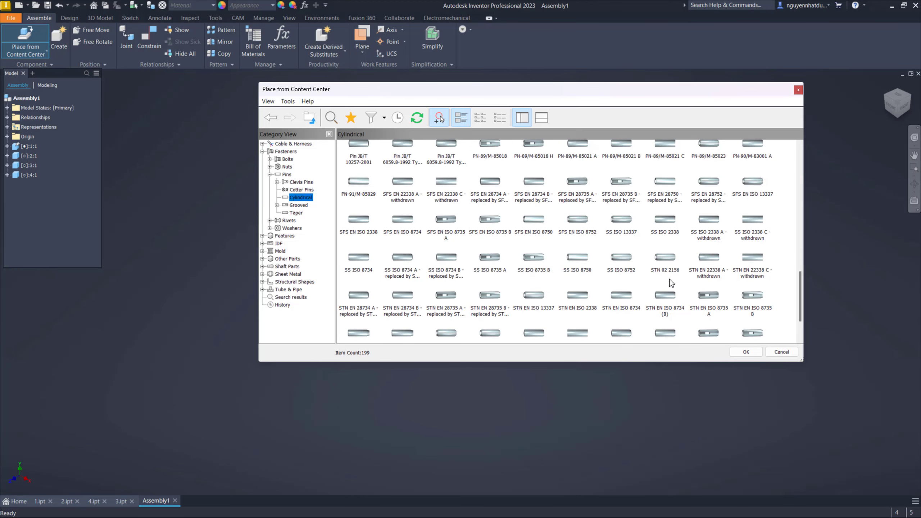
scroll(671, 283, "up", 2)
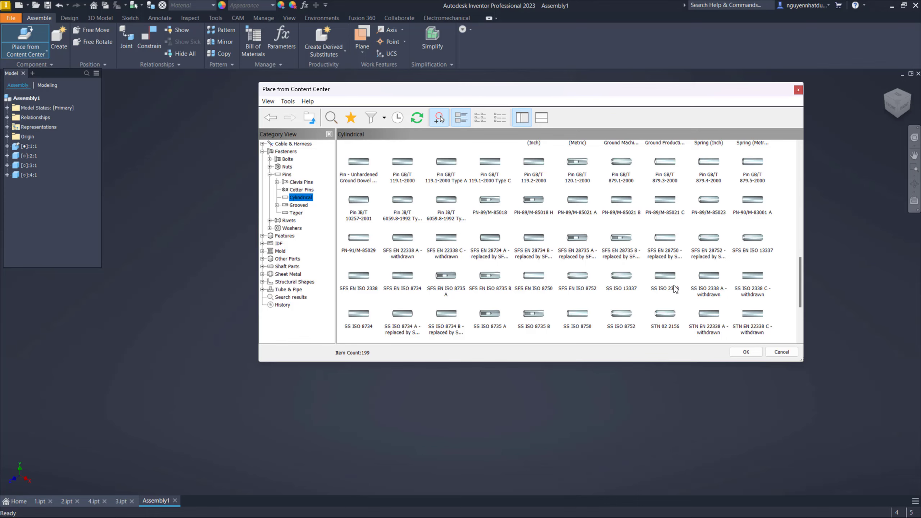
left_click(798, 90)
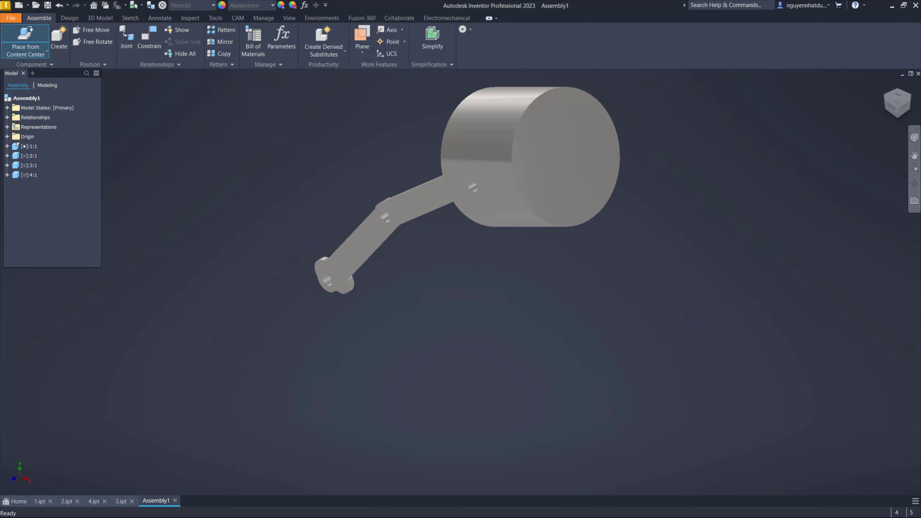
key("alt+Tab")
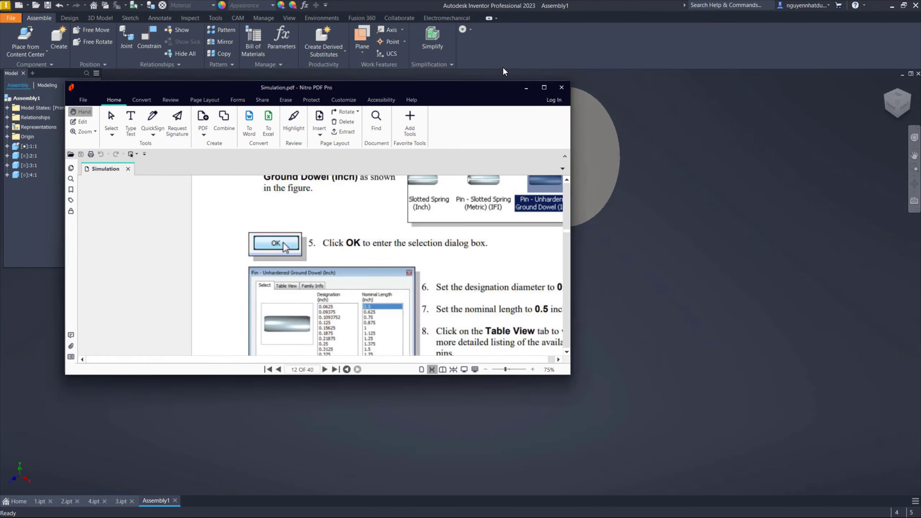
left_click(711, 70)
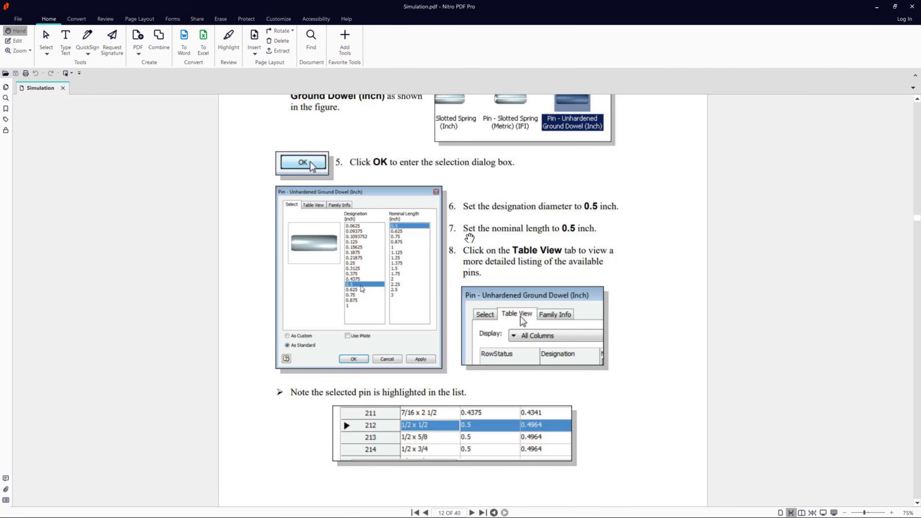
scroll(468, 242, "up", 2)
scroll(468, 243, "up", 3)
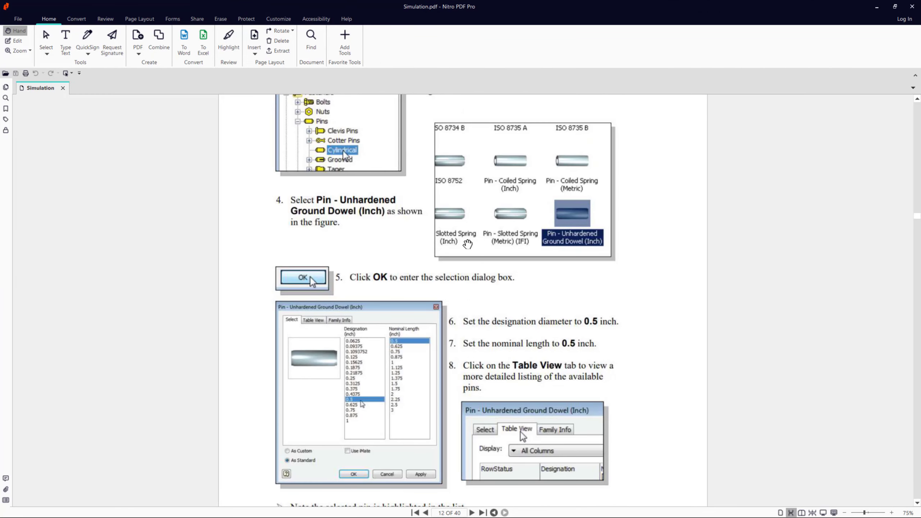
key("alt+Tab")
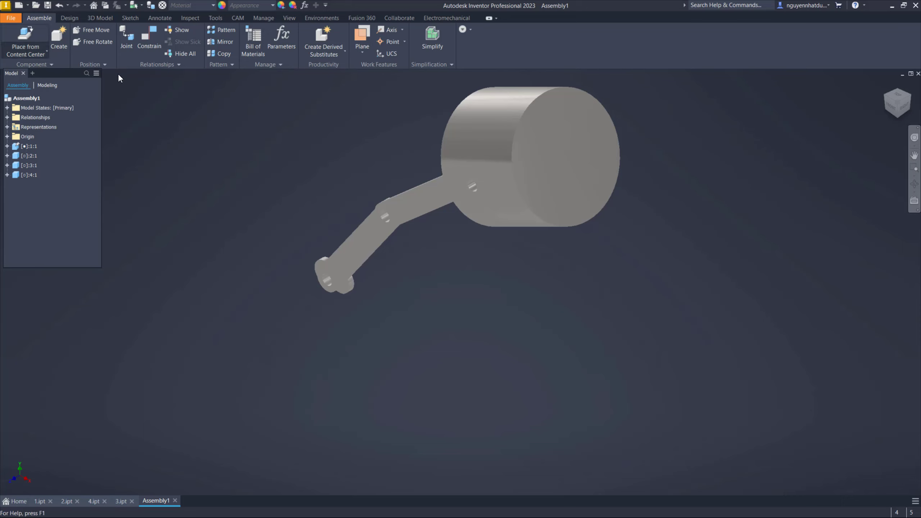
Cancel the file-based Place Component dialog and launch Place from Content Center instead.
left_click(43, 51)
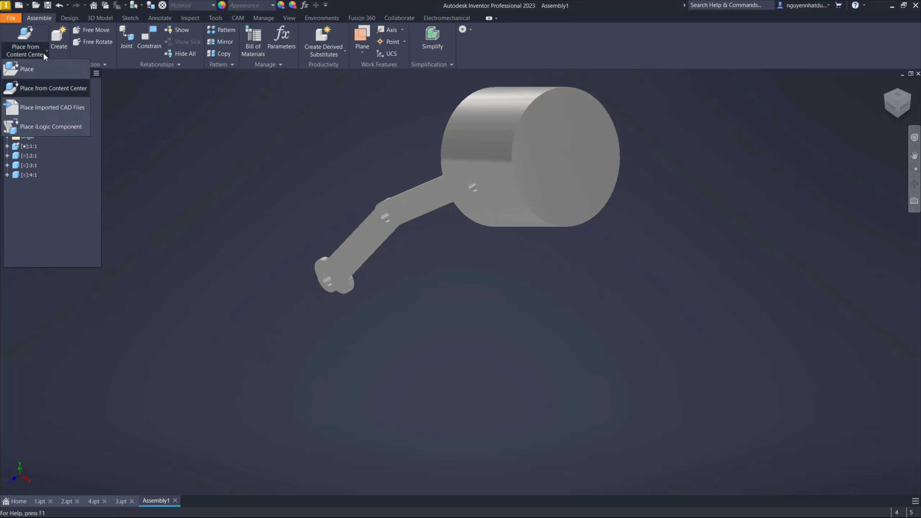
left_click(35, 72)
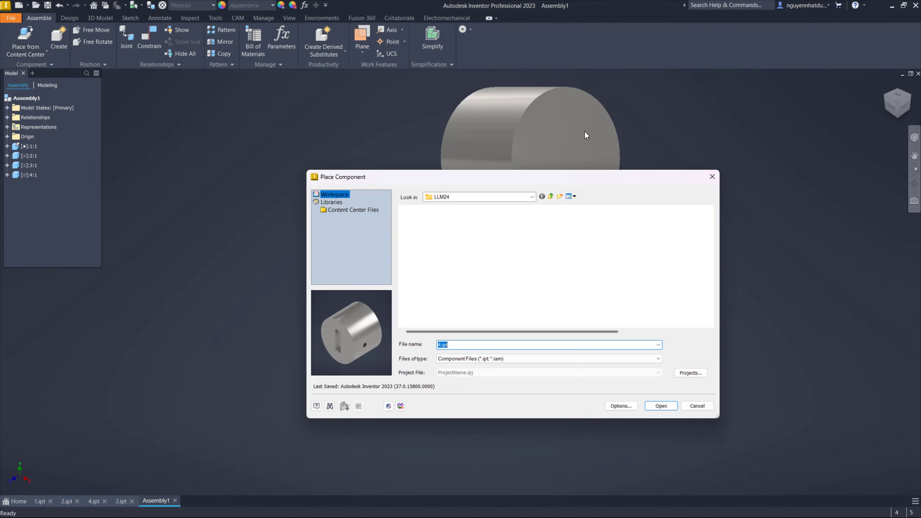
left_click(718, 177)
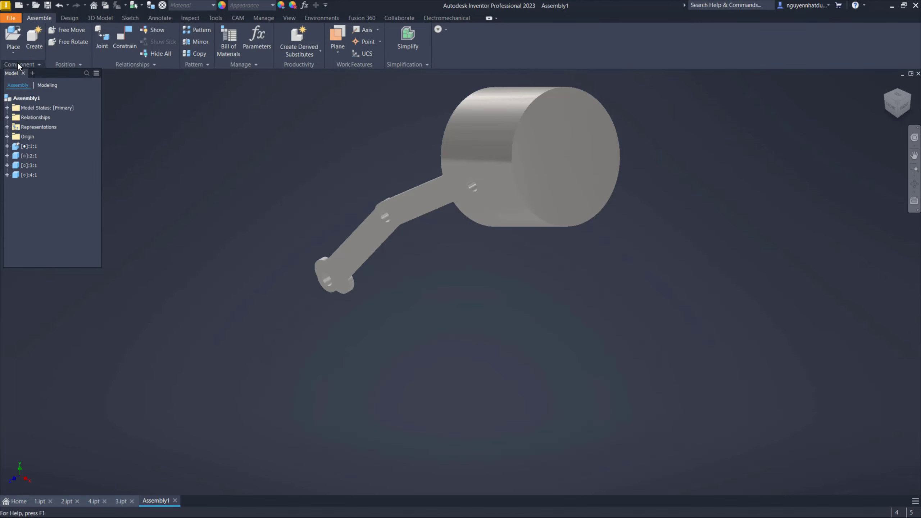
left_click(13, 52)
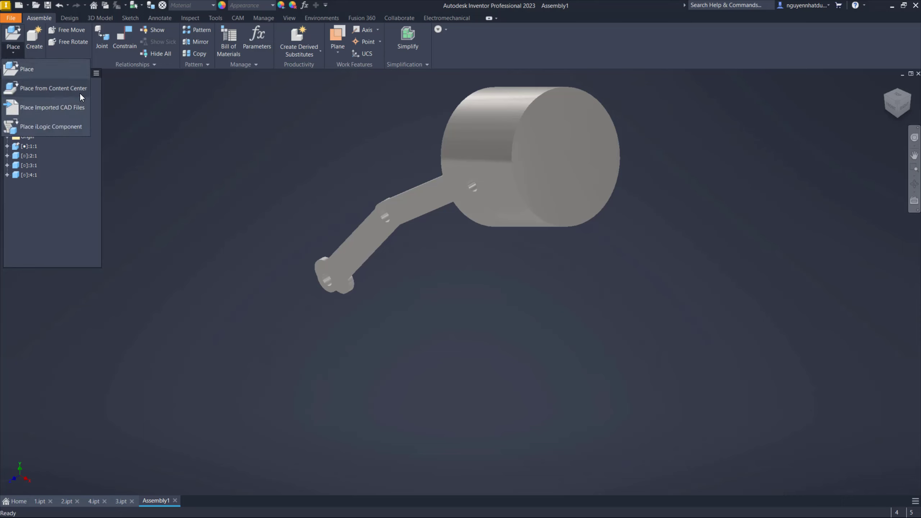
left_click(50, 90)
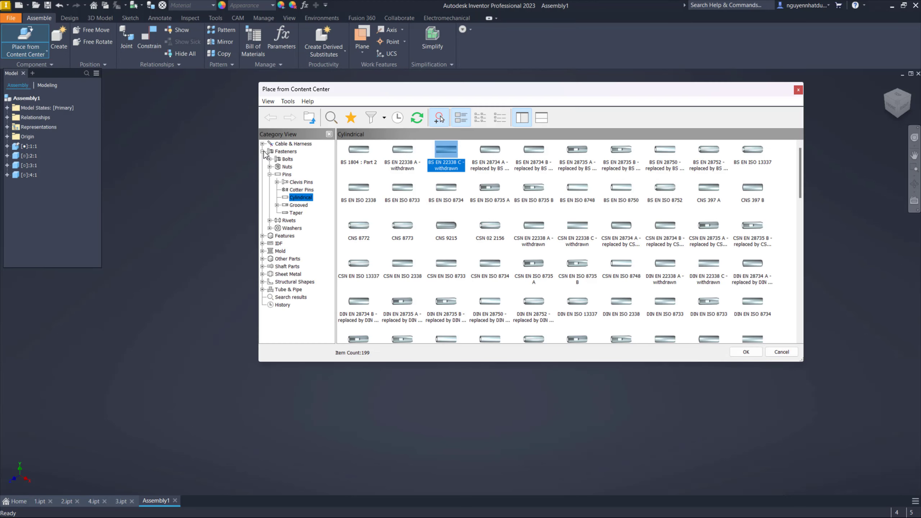
Expand Fasteners in Category View and open its Pins folder.
left_click(262, 152)
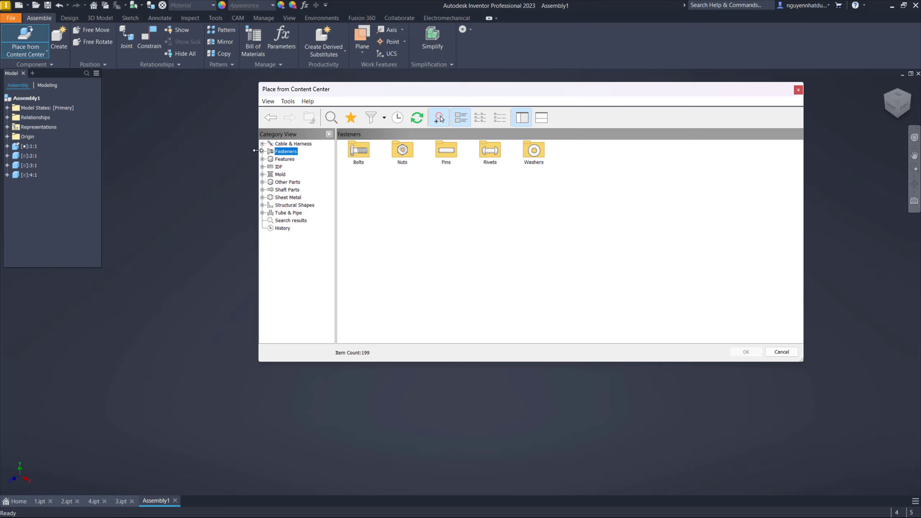
left_click(261, 152)
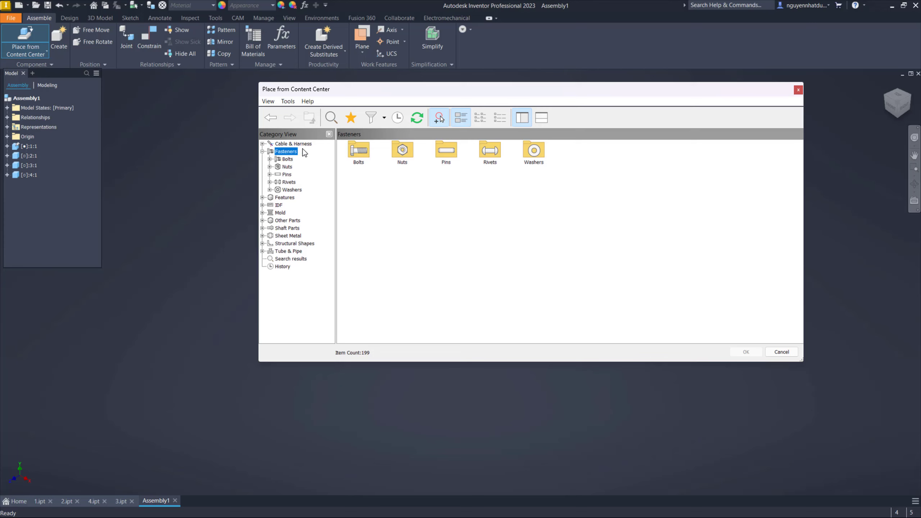
left_click(286, 174)
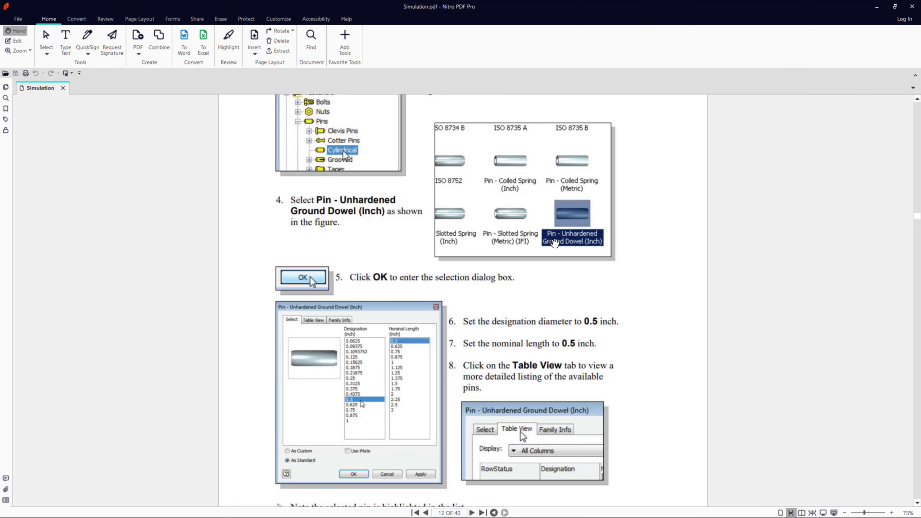
Scroll through the tutorial PDF's pin-selection steps 1–8 in Nitro PDF Pro.
scroll(479, 302, "up", 5)
scroll(484, 306, "up", 5)
scroll(484, 306, "up", 2)
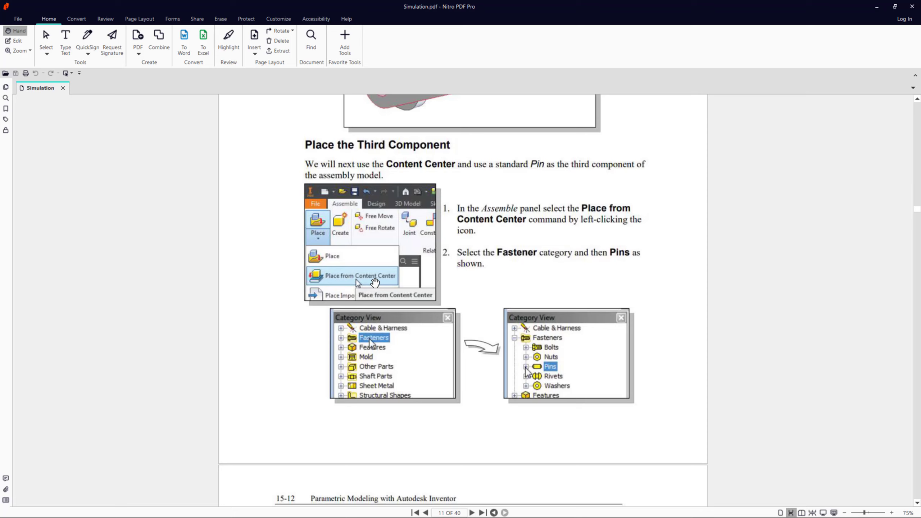
scroll(399, 283, "down", 1)
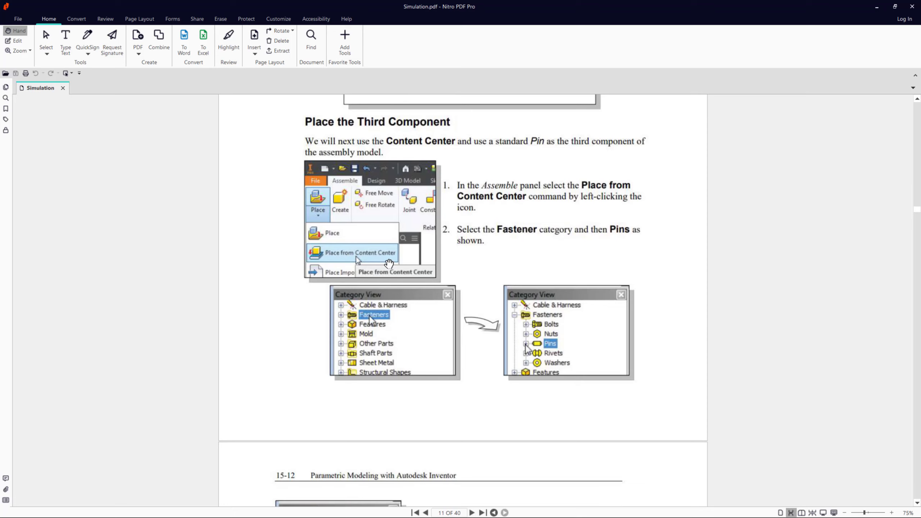
scroll(393, 259, "down", 1)
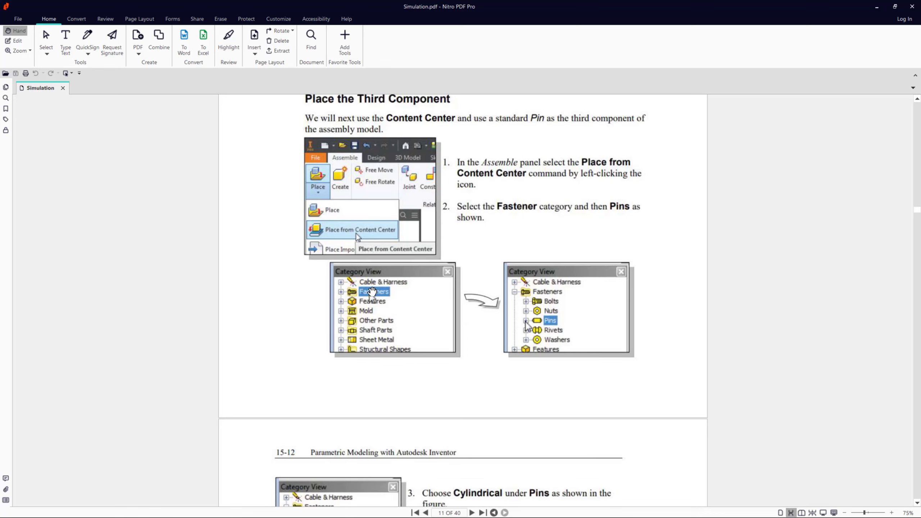
scroll(547, 312, "down", 2)
scroll(547, 313, "down", 3)
scroll(547, 313, "down", 3)
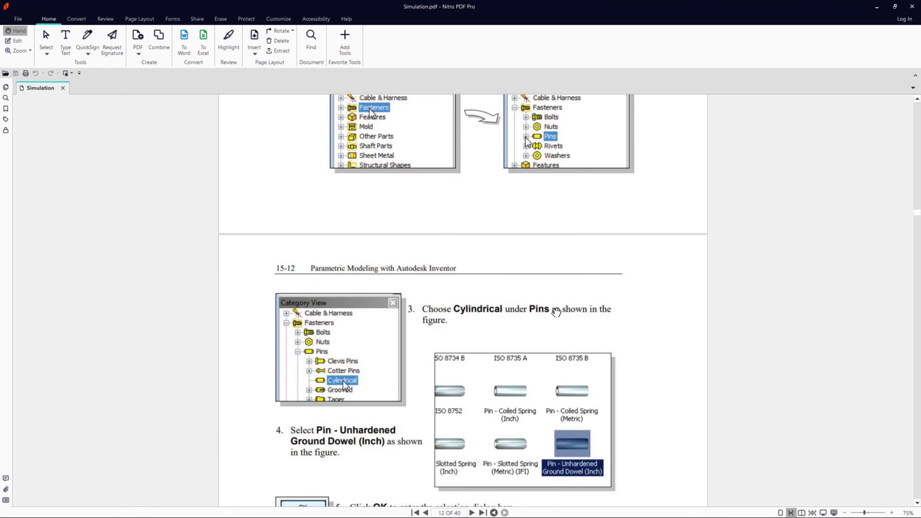
Finish reviewing the steps, then open Content Center's Cylindrical pins folder listing 199 pins.
scroll(351, 394, "down", 2)
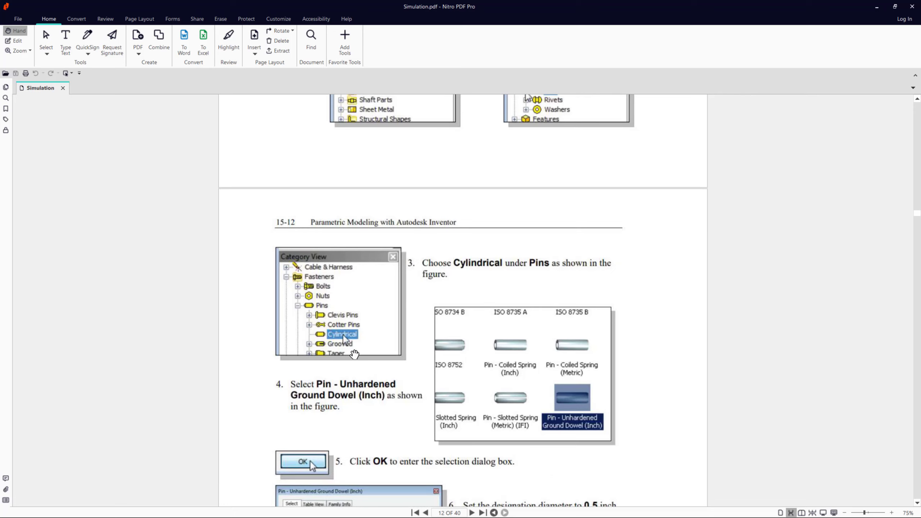
scroll(574, 386, "down", 1)
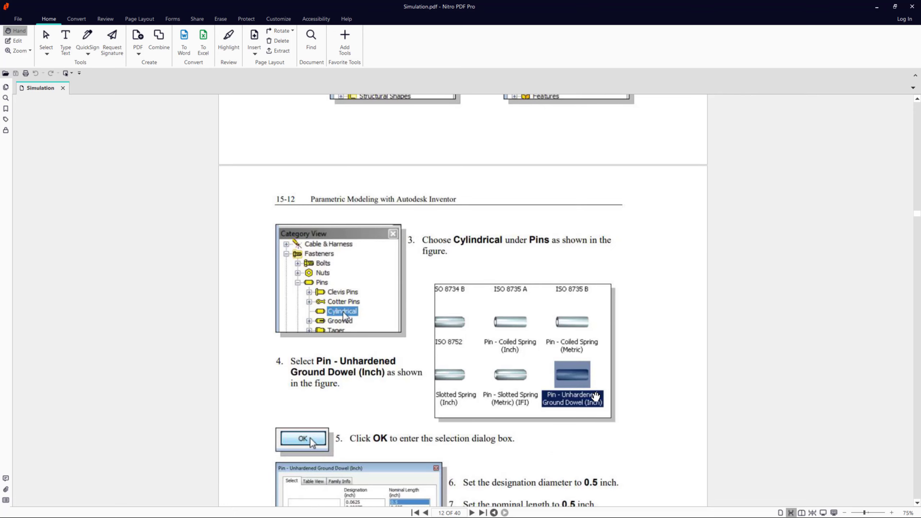
scroll(596, 397, "down", 3)
scroll(595, 396, "down", 1)
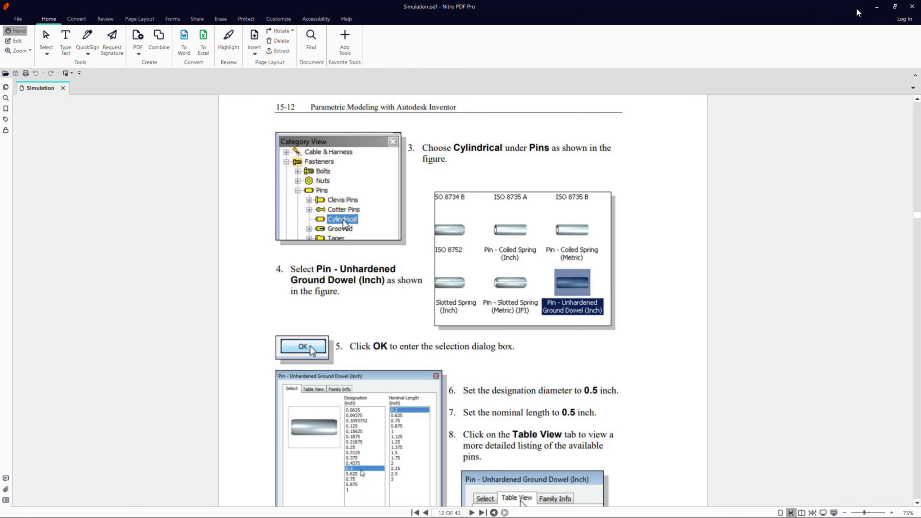
scroll(684, 266, "down", 1)
scroll(684, 266, "down", 6)
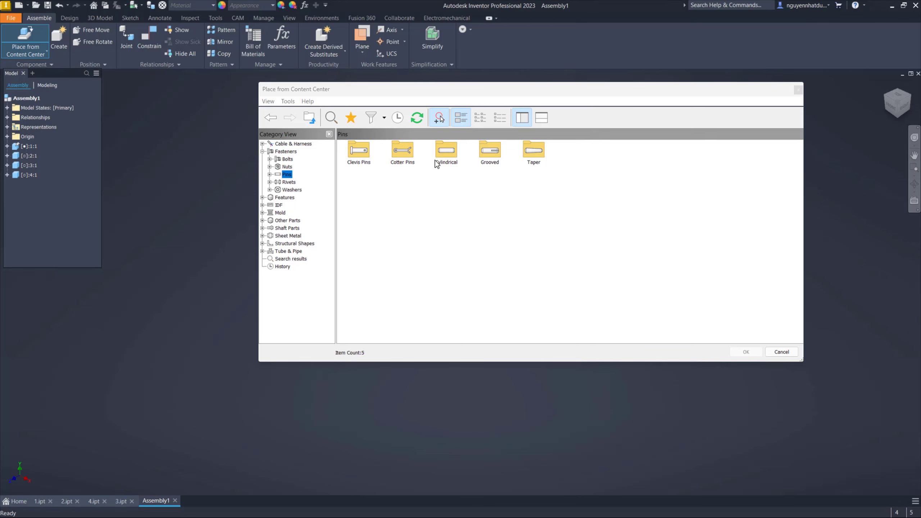
double_click(444, 161)
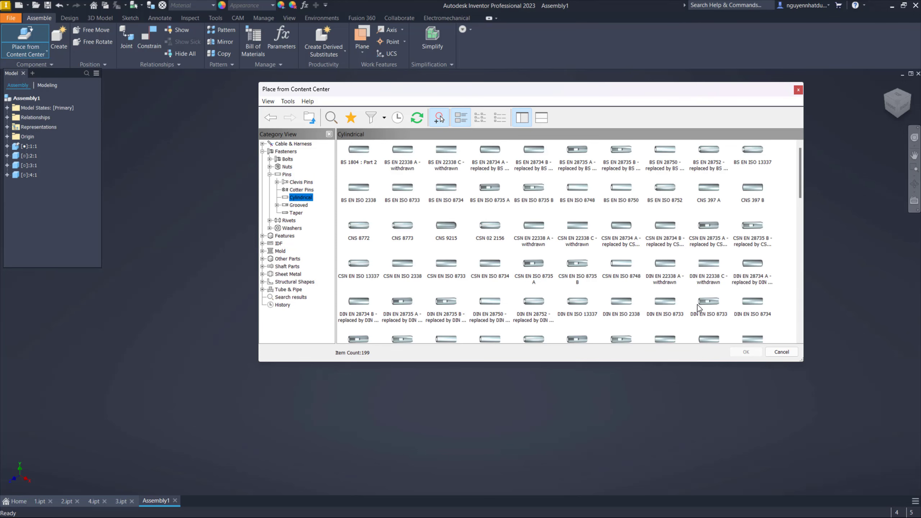
Scroll the Cylindrical pins list and select Pin - Unhardened Ground Dowel (Inch).
scroll(580, 278, "down", 5)
scroll(585, 278, "down", 3)
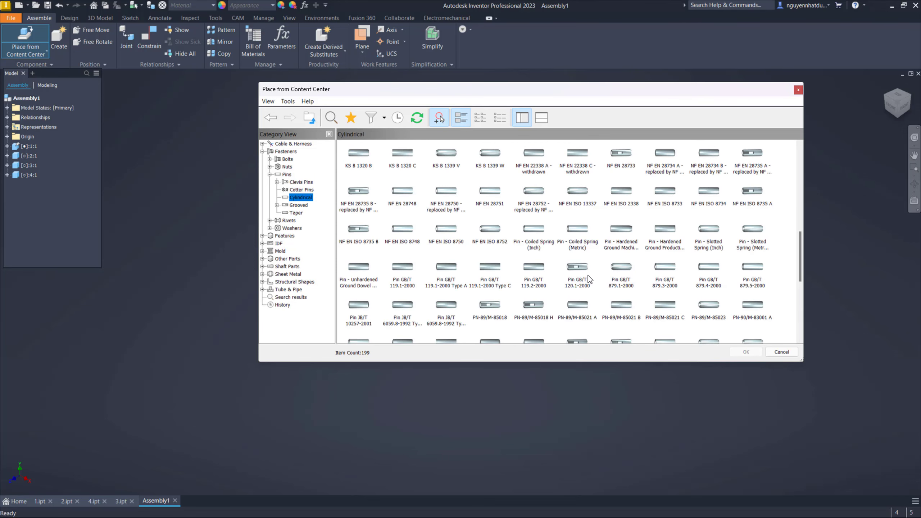
scroll(640, 234, "down", 3)
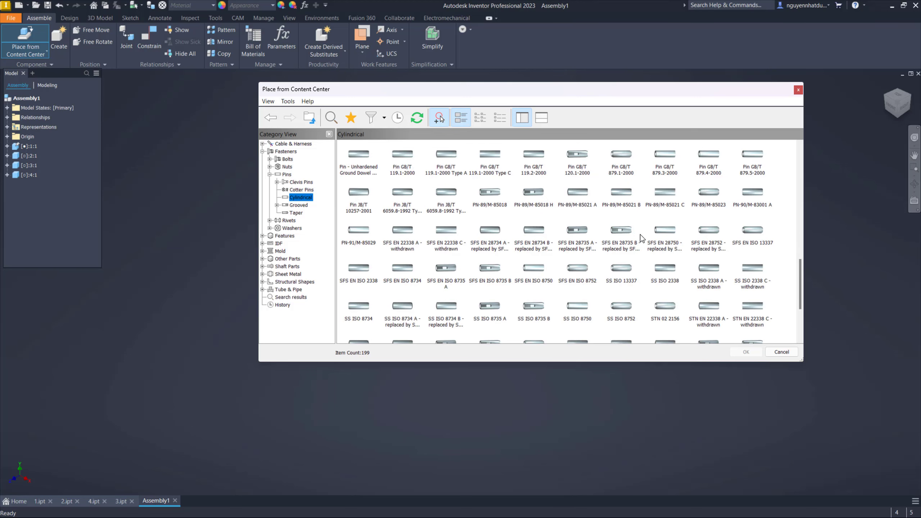
scroll(640, 235, "down", 3)
scroll(646, 236, "down", 2)
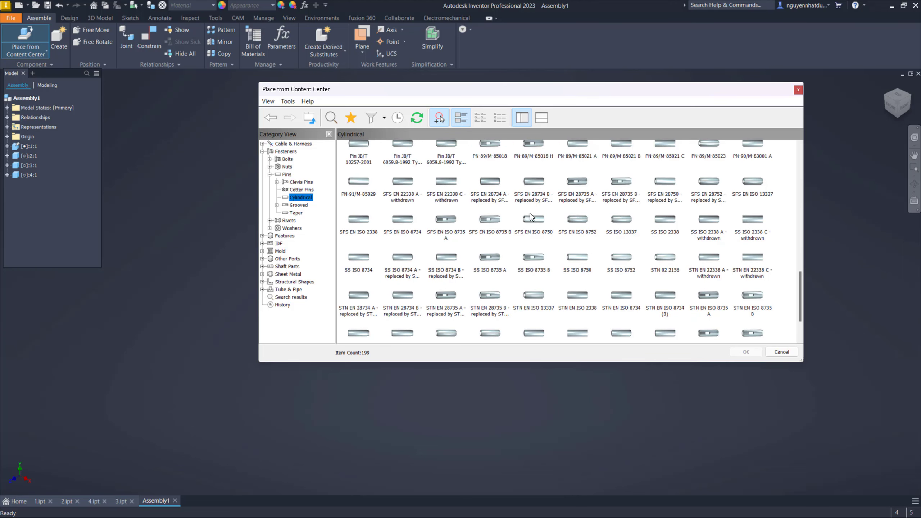
scroll(545, 210, "up", 3)
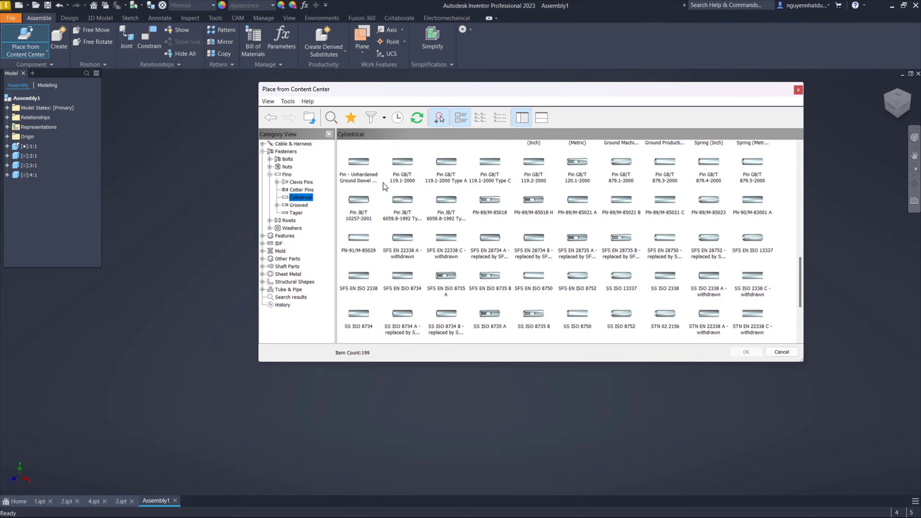
left_click(369, 180)
Check the tutorial PDF, then re-select the Unhardened Ground Dowel (Inch) pin.
key("alt+Tab")
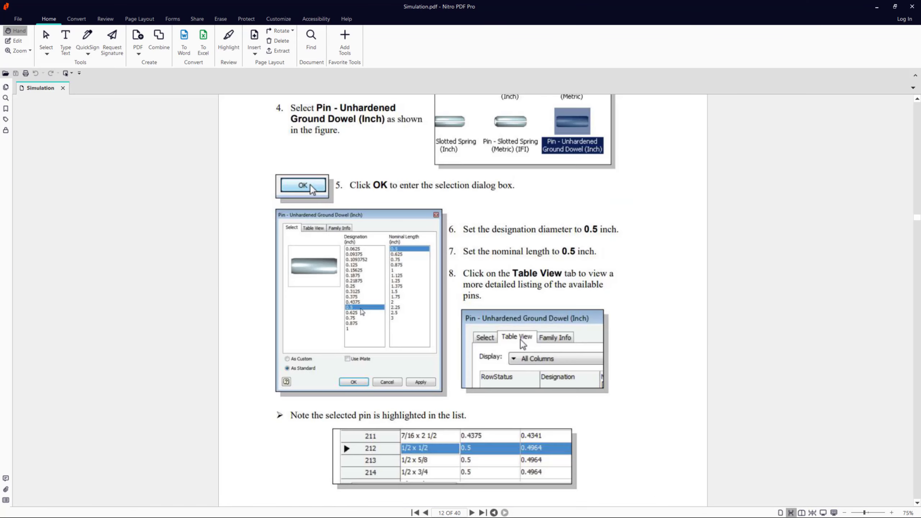
scroll(480, 337, "up", 2)
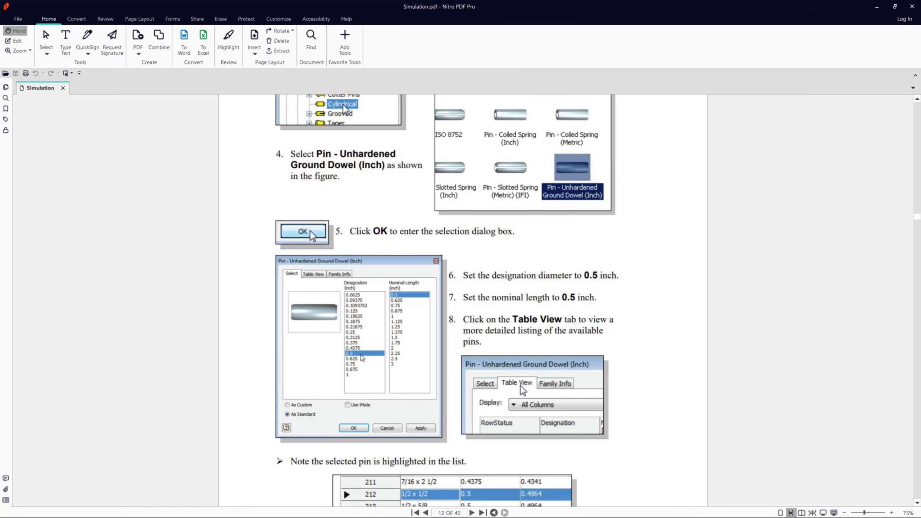
key("alt+Tab")
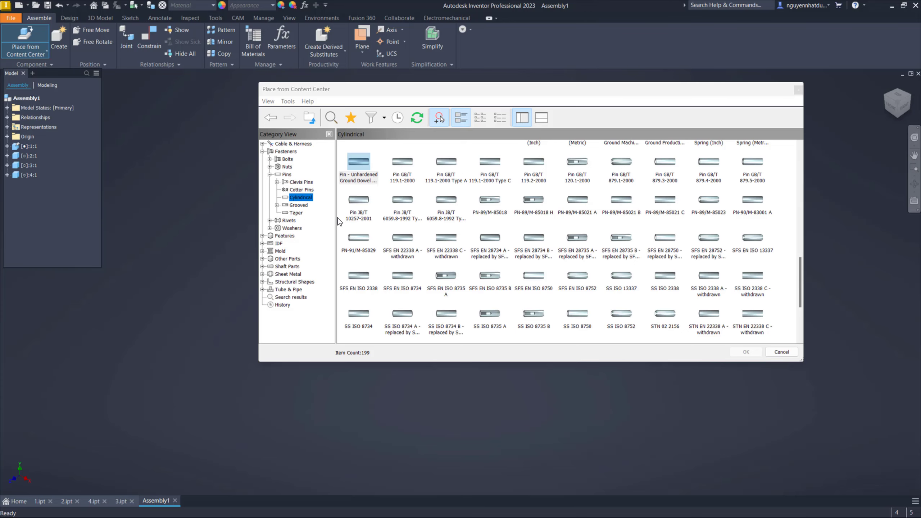
left_click(370, 174)
scroll(762, 242, "up", 2)
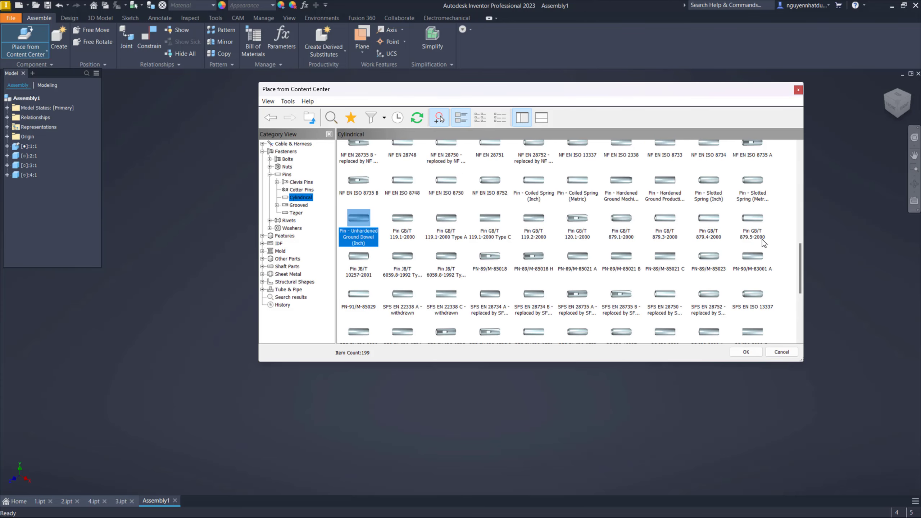
Place 0.5-inch Unhardened Ground Dowel pins into the assembly near the link.
double_click(366, 214)
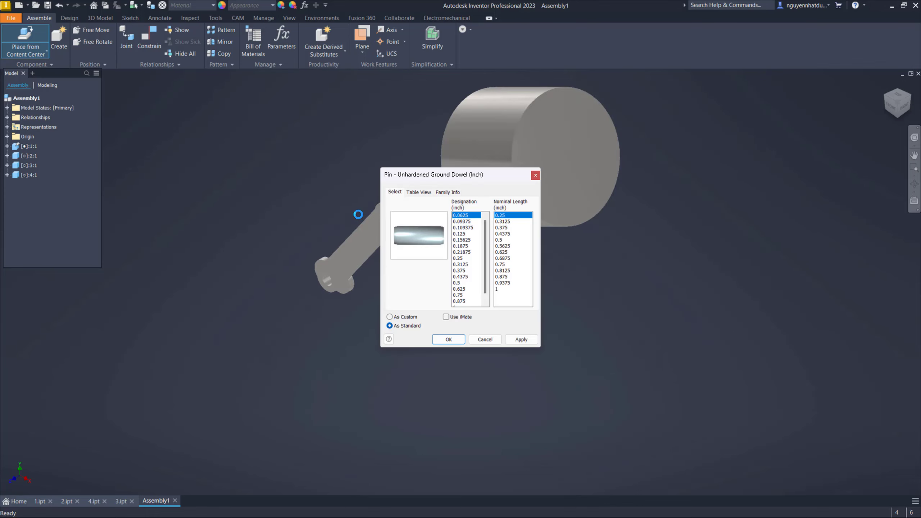
left_click(458, 283)
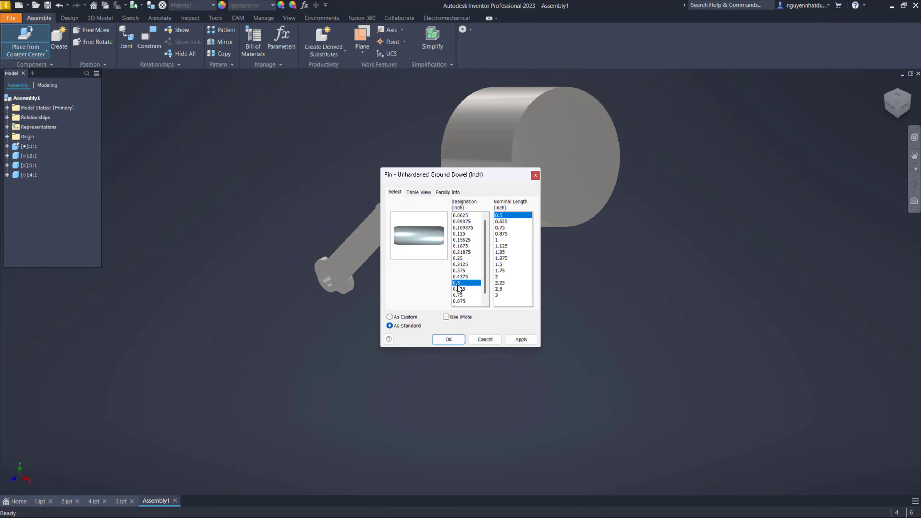
left_click(449, 339)
left_click(355, 311)
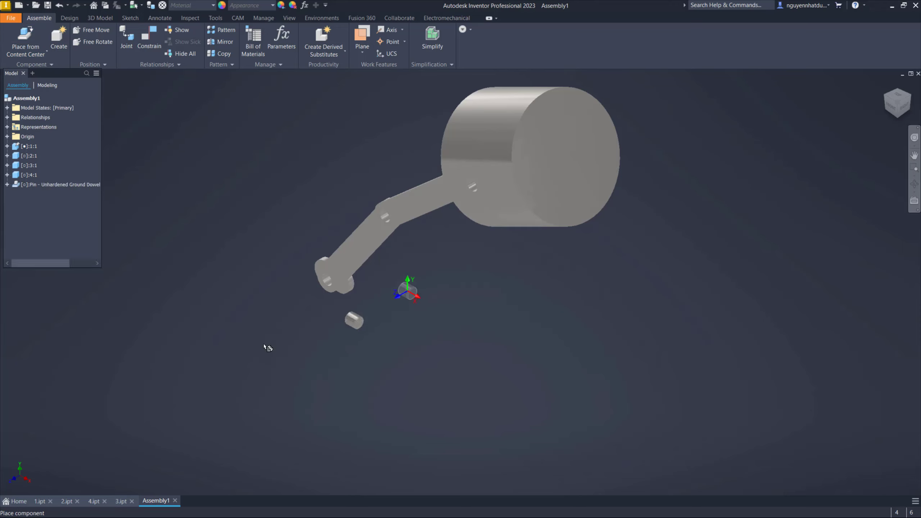
left_click(527, 303)
left_click(712, 273)
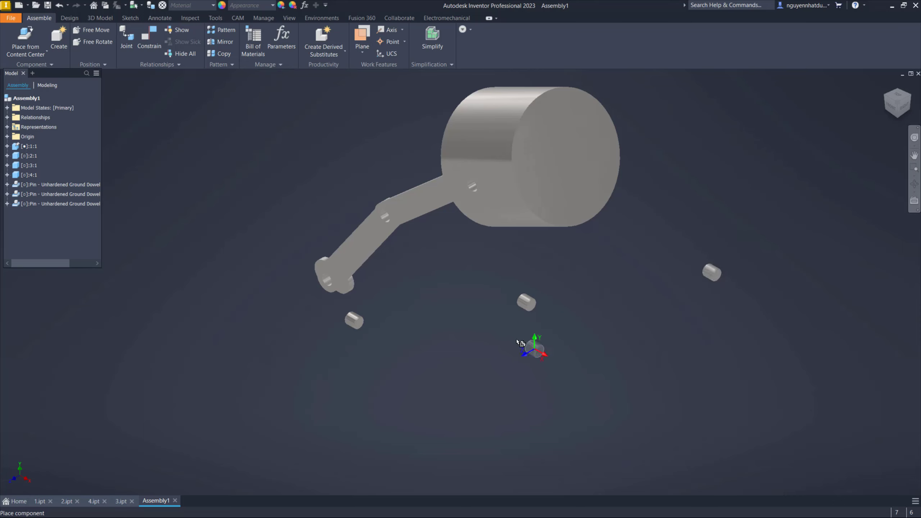
key("Escape")
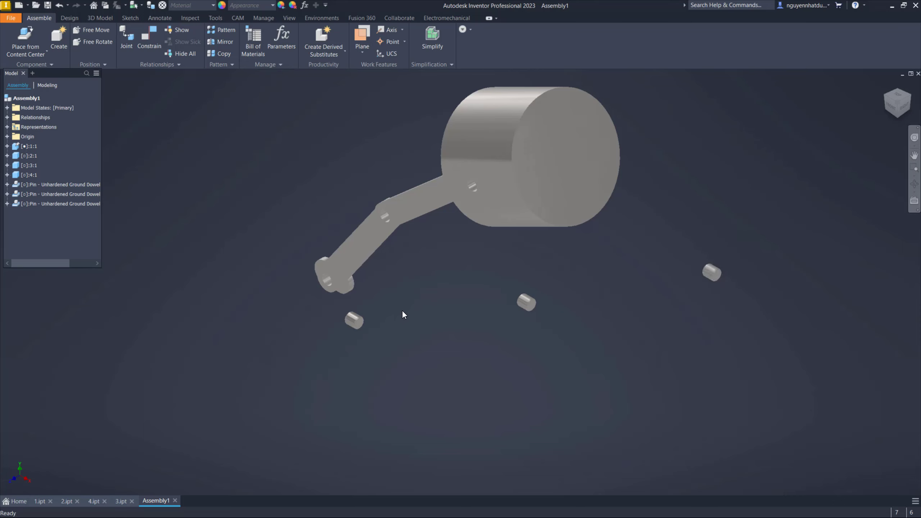
Delete the two extra pins, keeping just one beside the link's end.
left_click(530, 304)
key("Delete")
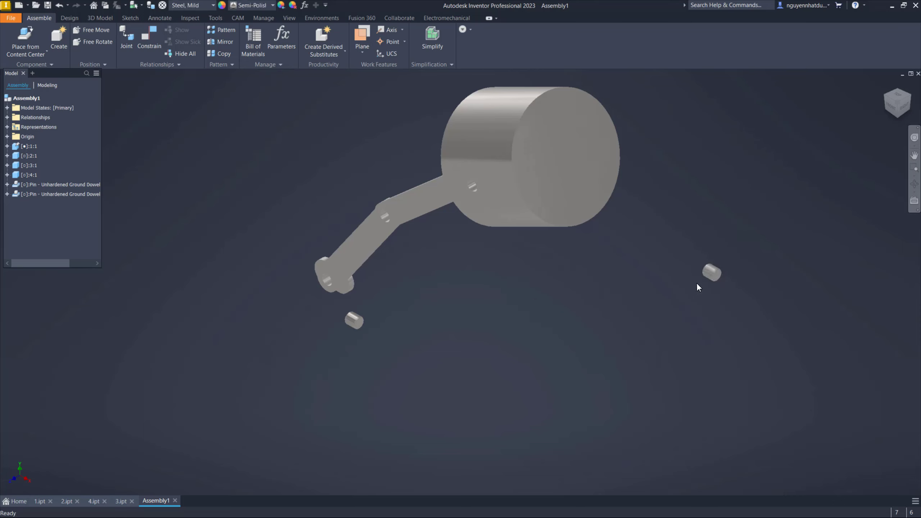
left_click(712, 273)
key("Delete")
Move the pin beside the link and mate its cylinder coaxially into the link's end hole.
scroll(348, 315, "down", 5)
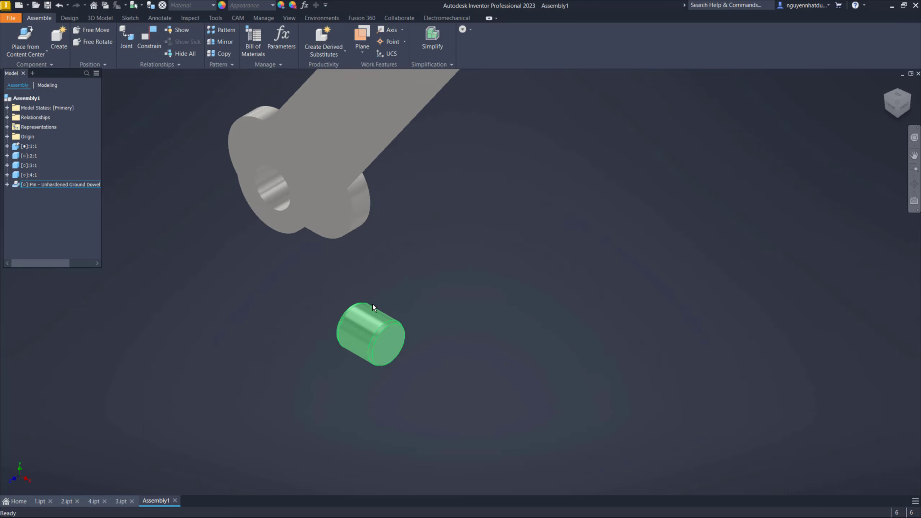
left_click_drag(382, 309, 277, 230)
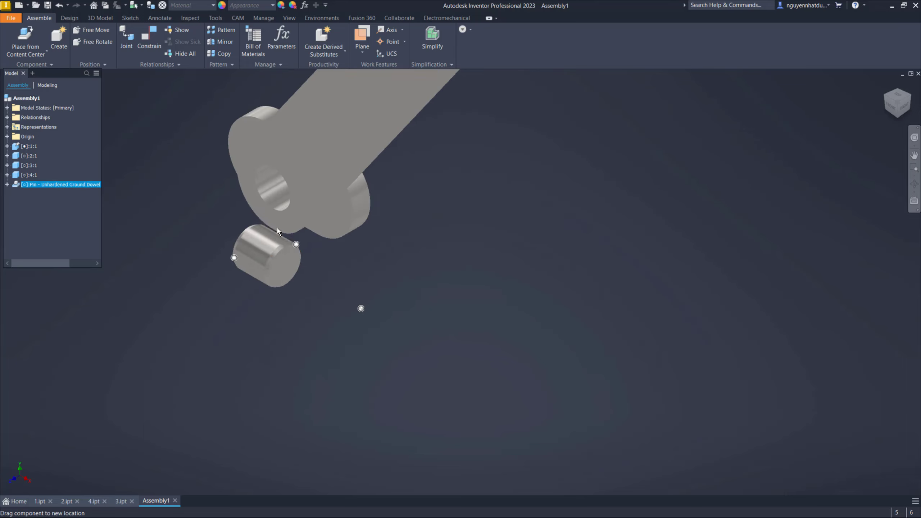
left_click(219, 293)
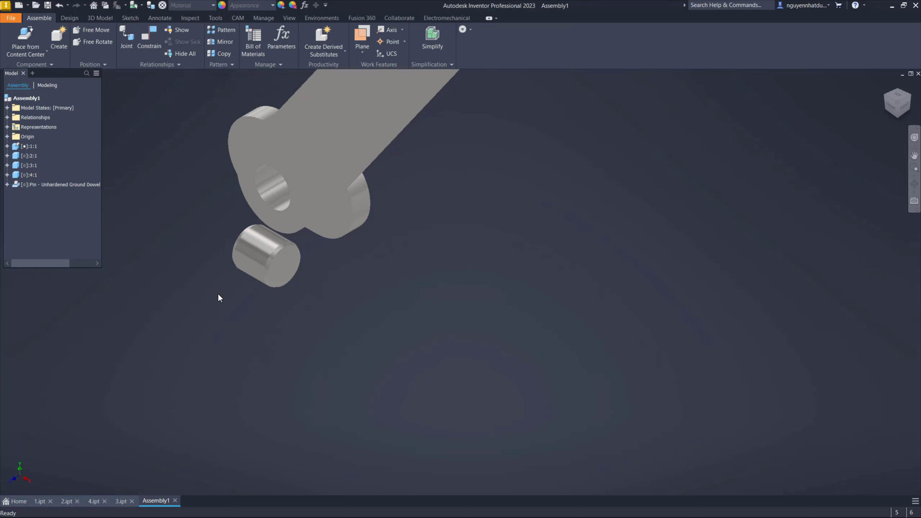
key("c")
left_click(267, 254)
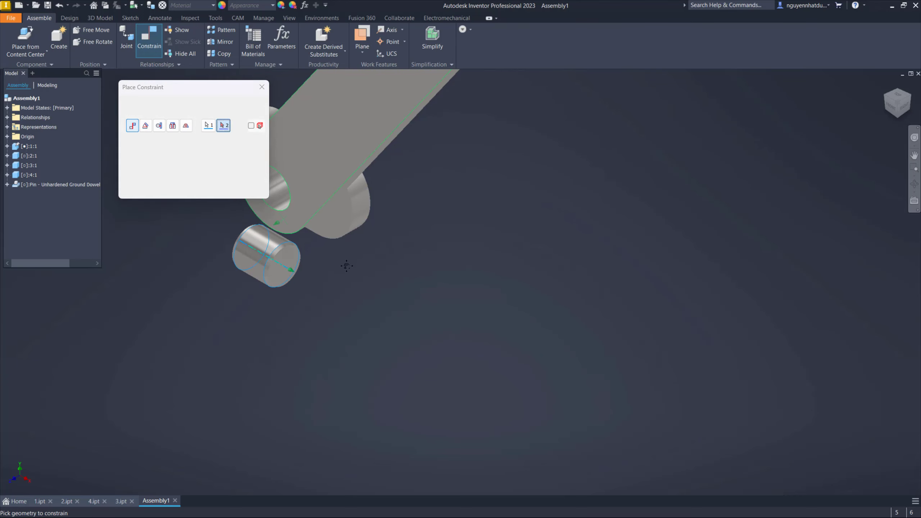
middle_click_drag(346, 266, 408, 311)
left_click(339, 240)
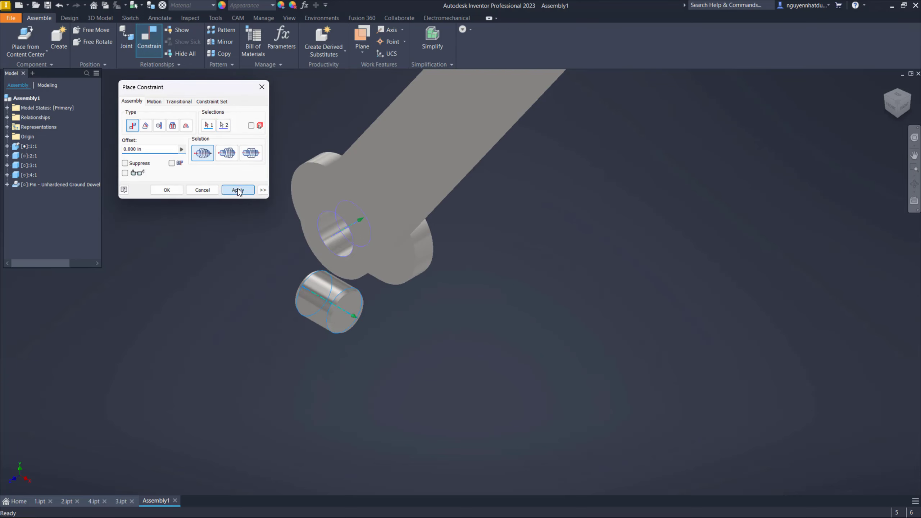
left_click(238, 192)
left_click(205, 189)
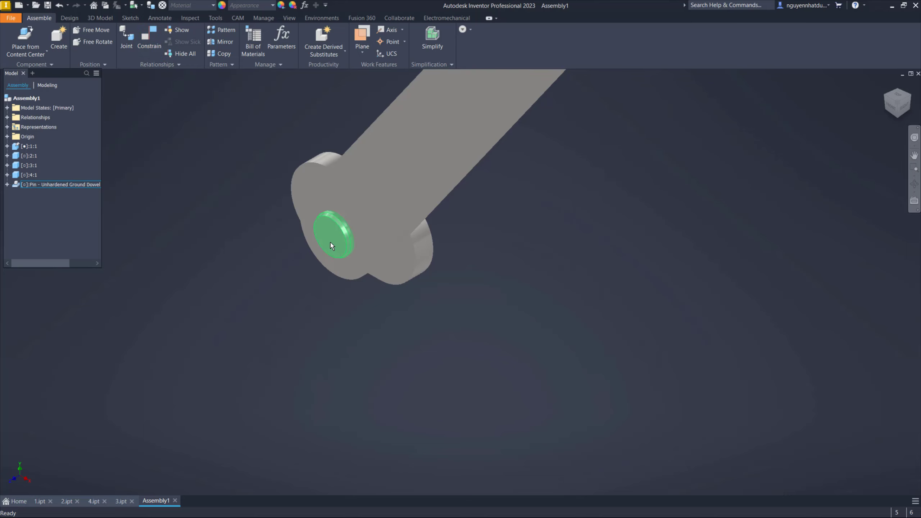
left_click_drag(333, 246, 205, 308)
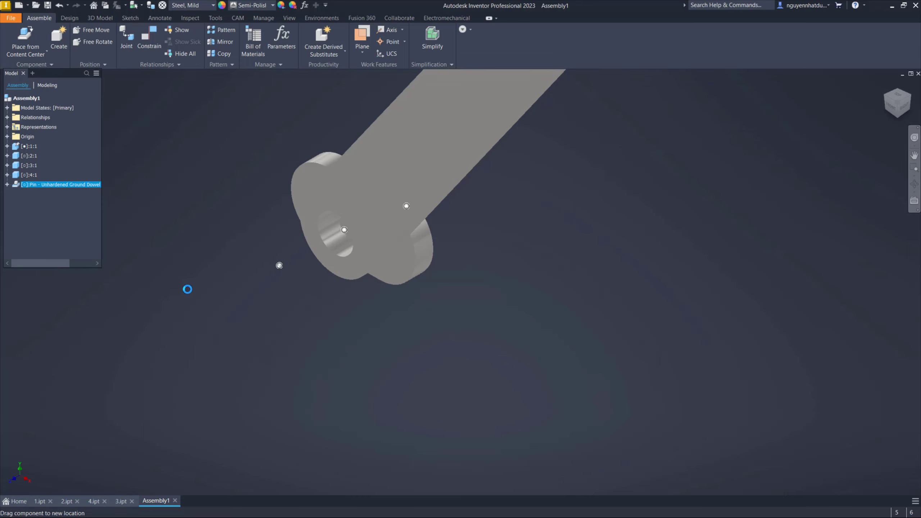
left_click_drag(205, 308, 187, 288)
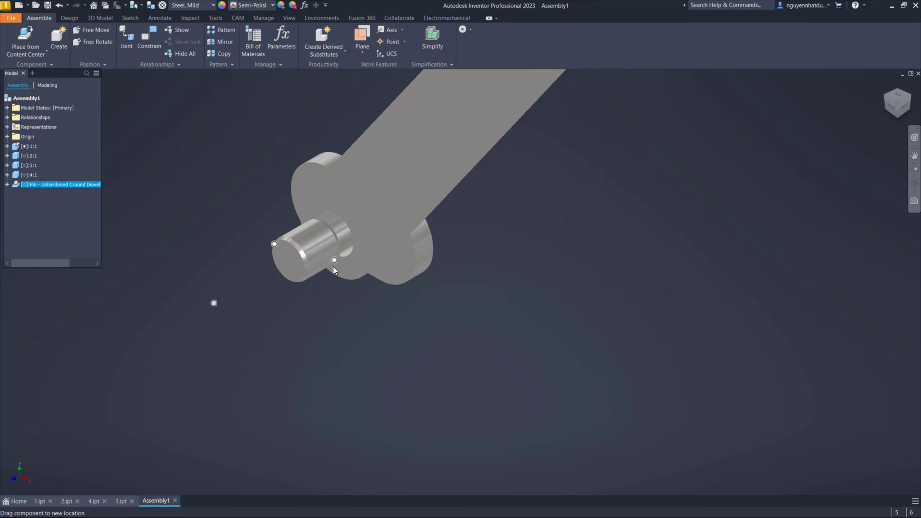
Try mating the pin's end face to the link face, dismissing the conflicting result.
key("c")
left_click(290, 268)
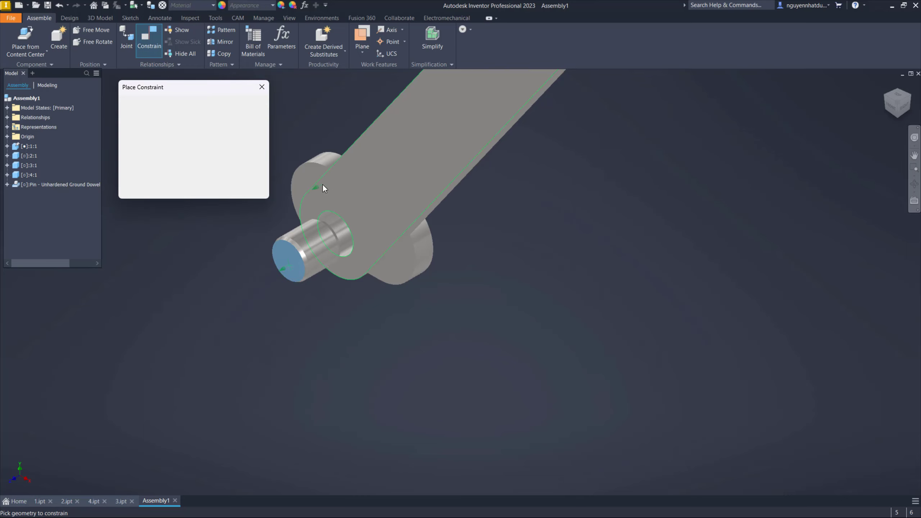
left_click(318, 186)
left_click(237, 190)
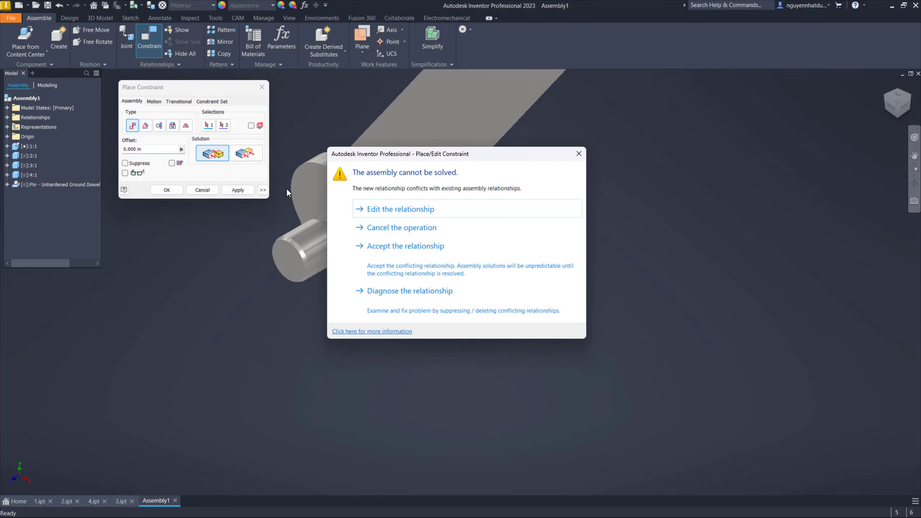
key("Escape")
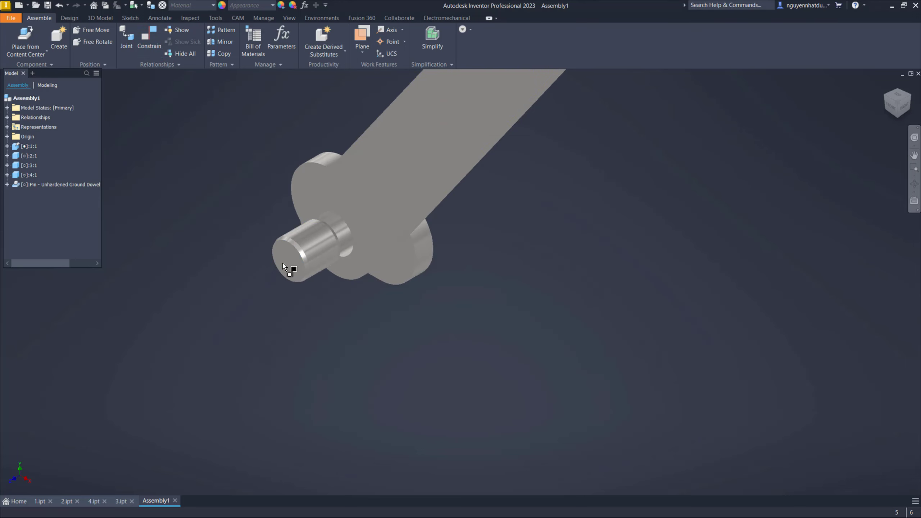
Constrain the pin's end face flush with the link's flat face.
key("c")
left_click(288, 267)
left_click(347, 185)
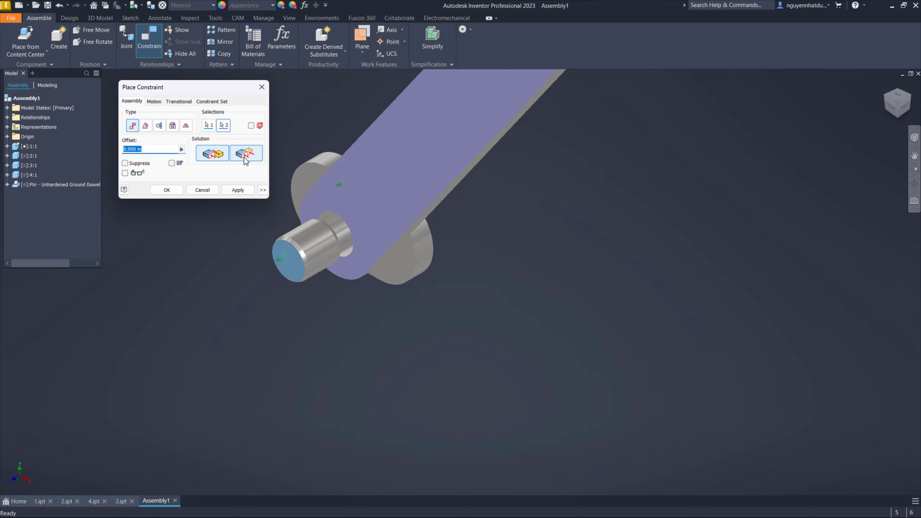
left_click(251, 158)
left_click(246, 193)
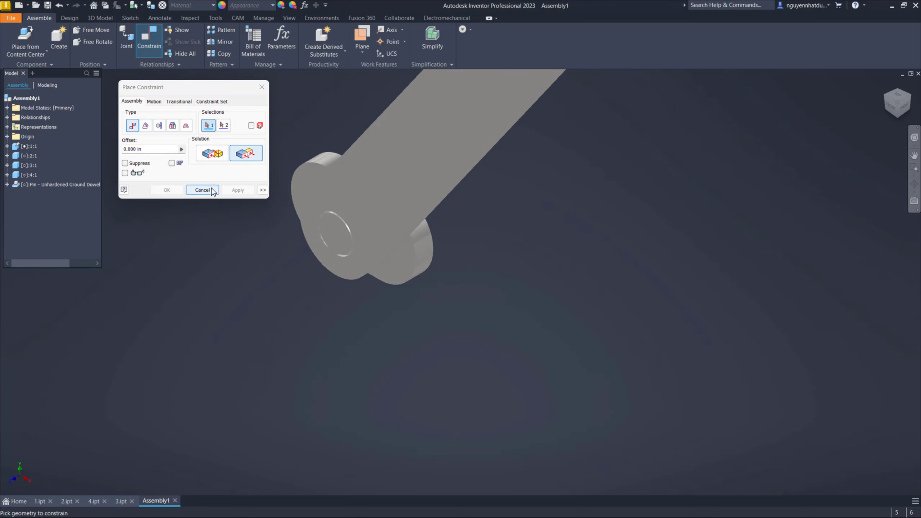
left_click(202, 190)
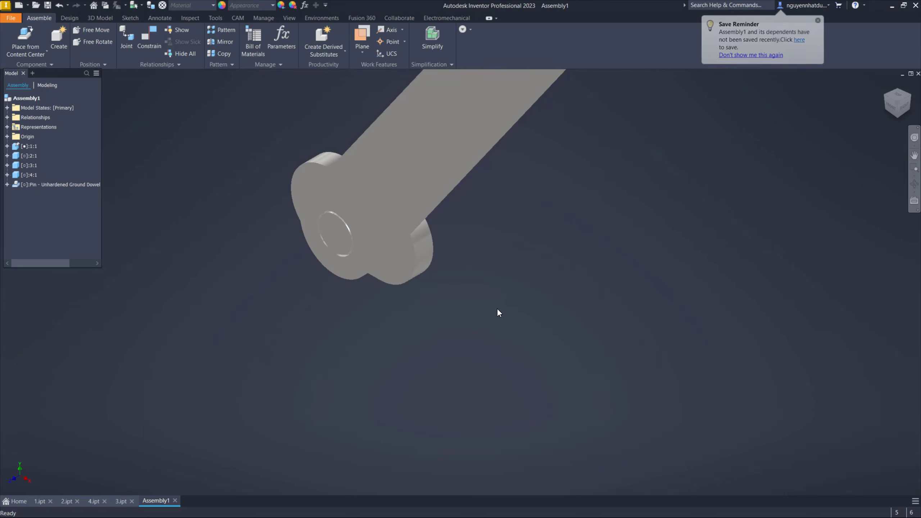
Drag the piston and link to swing the mechanism into new positions.
scroll(499, 313, "up", 5)
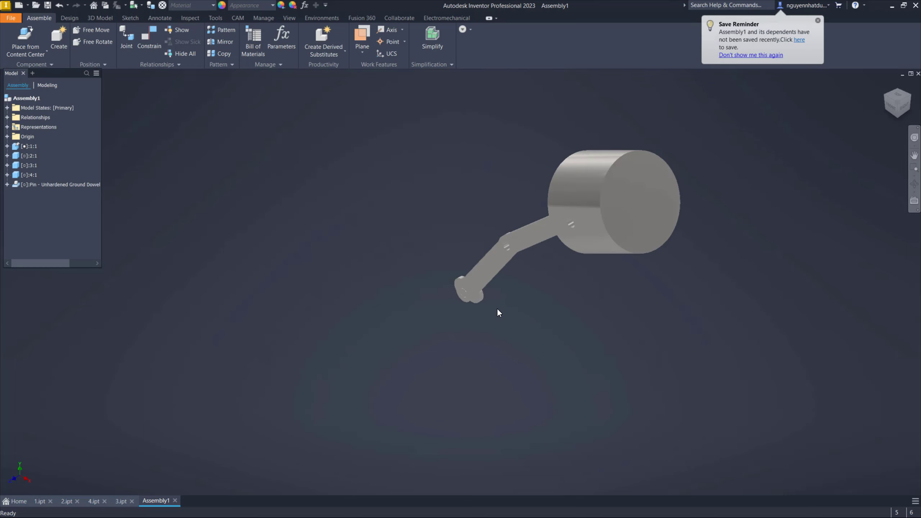
left_click_drag(564, 222, 640, 264)
left_click_drag(638, 225, 685, 267)
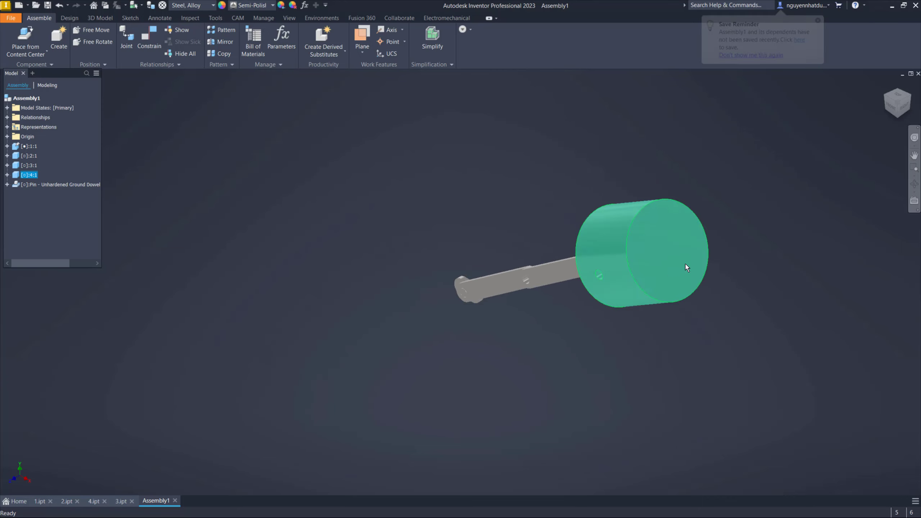
left_click(870, 106)
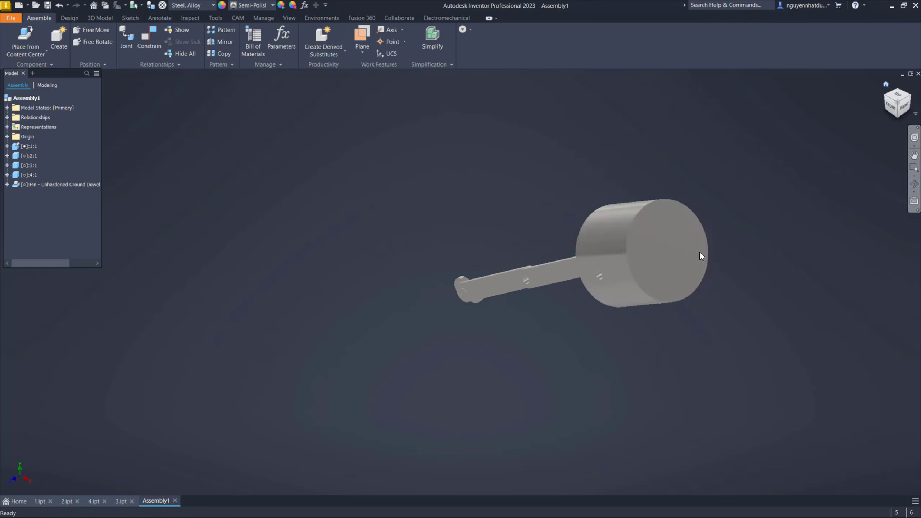
mouse_move(527, 283)
left_mouse_down()
mouse_move(637, 307)
mouse_move(589, 296)
left_mouse_up()
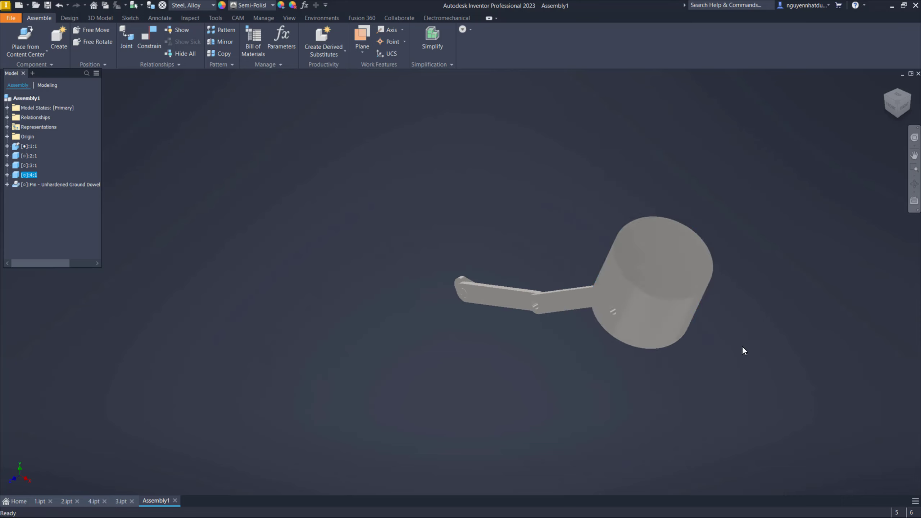
mouse_move(631, 265)
left_mouse_down()
mouse_move(341, 311)
mouse_move(473, 266)
left_mouse_up()
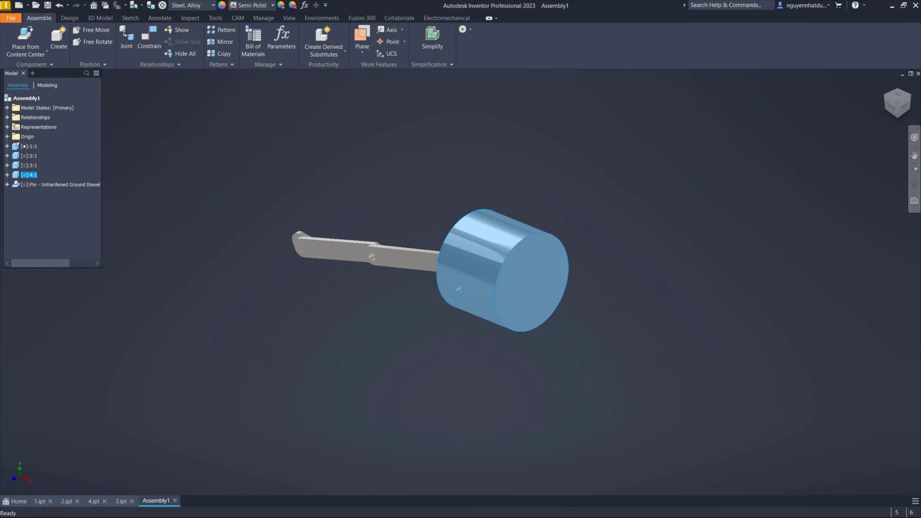
scroll(378, 274, "up", 3)
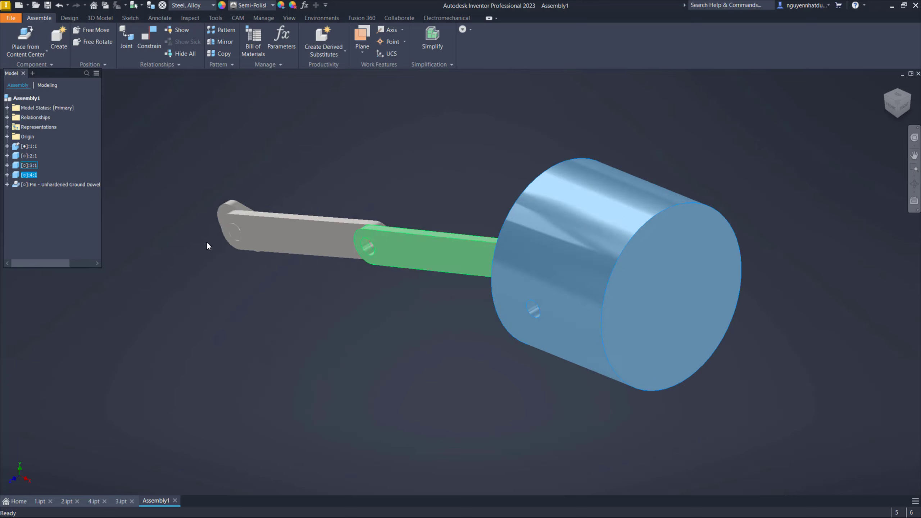
Bring up the crank link's options menu after dismissing the piston's menu.
left_click(229, 205)
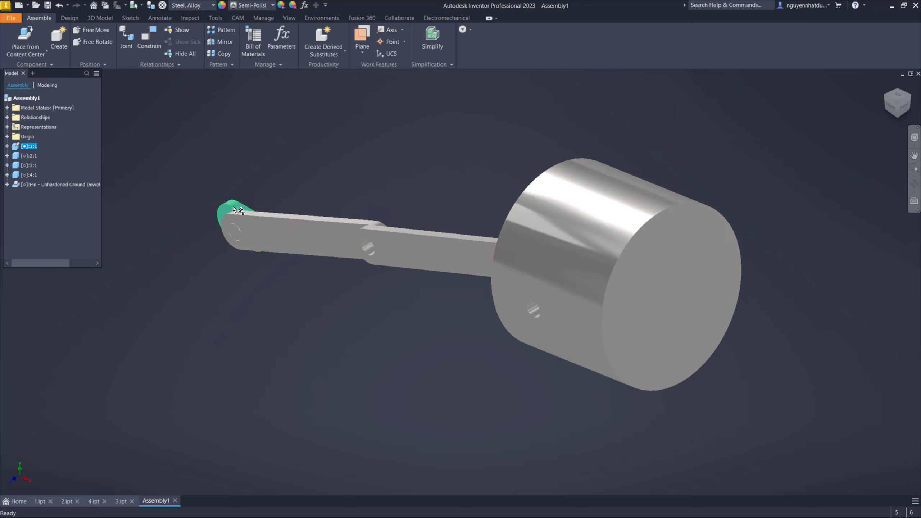
left_click(358, 175)
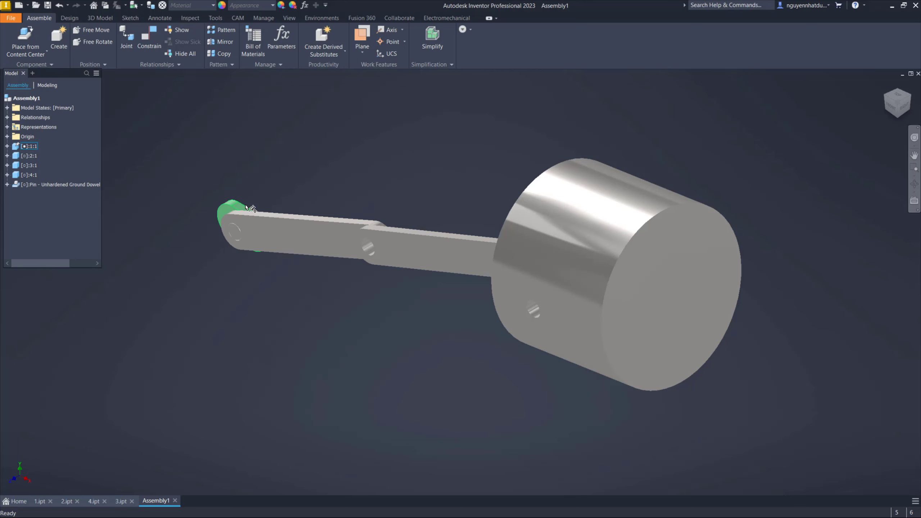
right_click(619, 239)
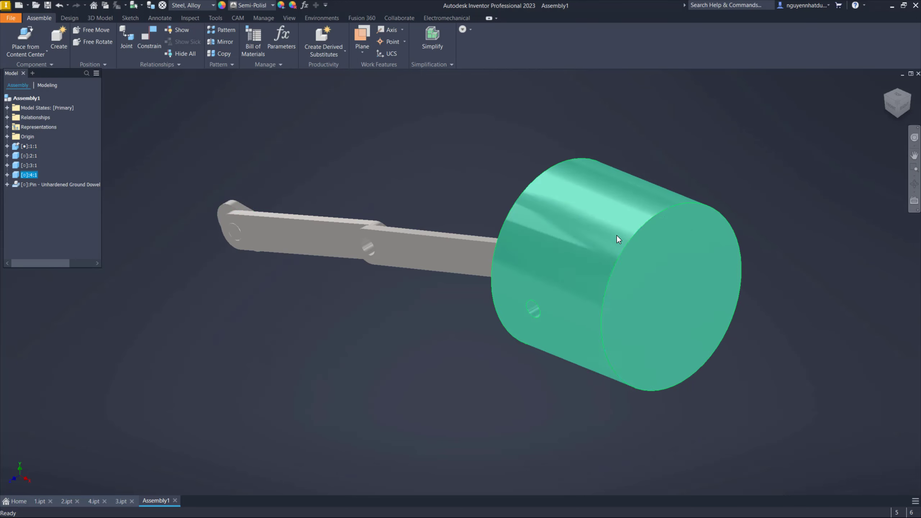
left_click(361, 161)
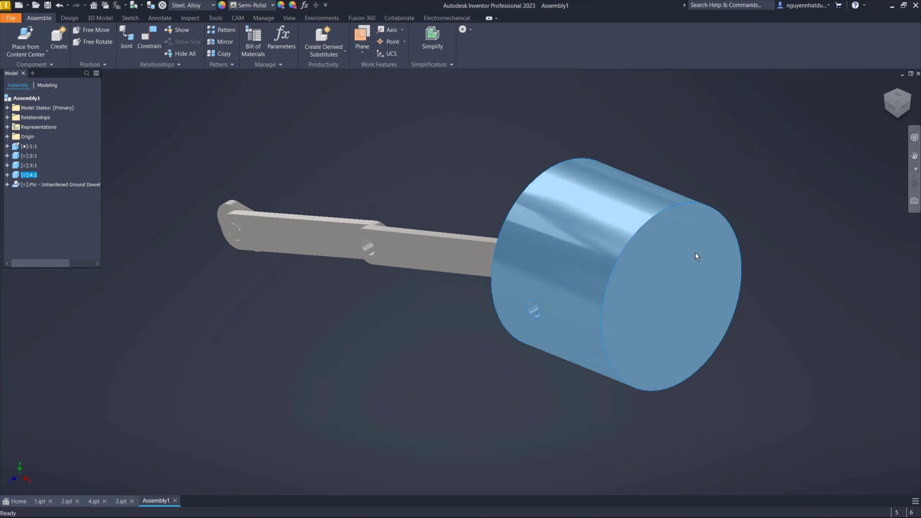
left_click(229, 205)
left_click(308, 165)
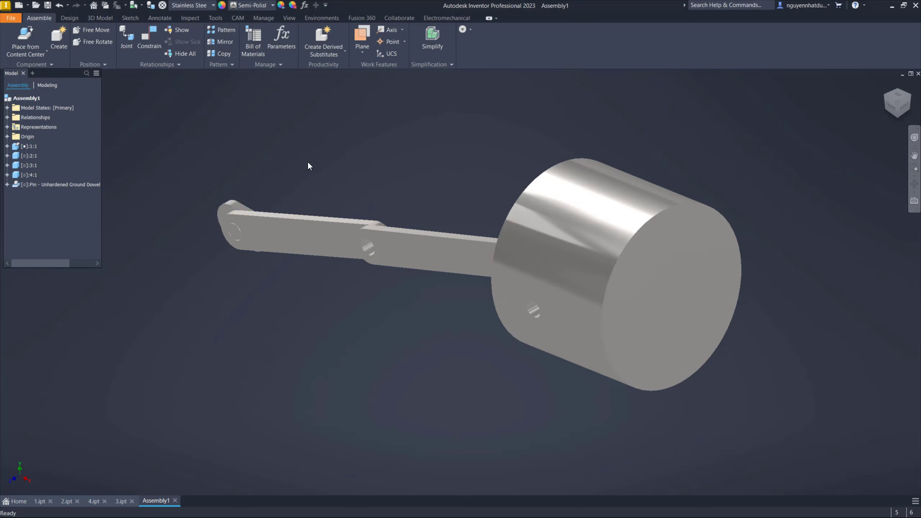
right_click(240, 200)
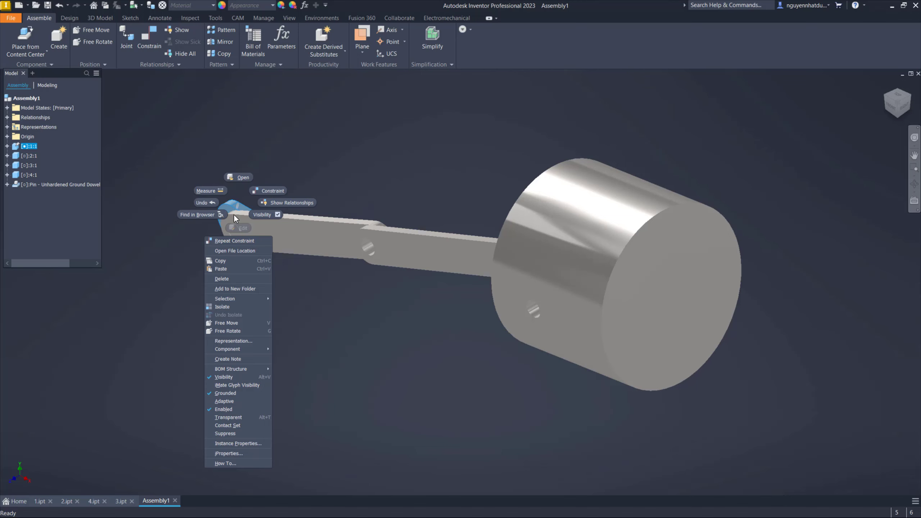
Open crank part 1.ipt and make its XZ Plane visible.
left_click(244, 176)
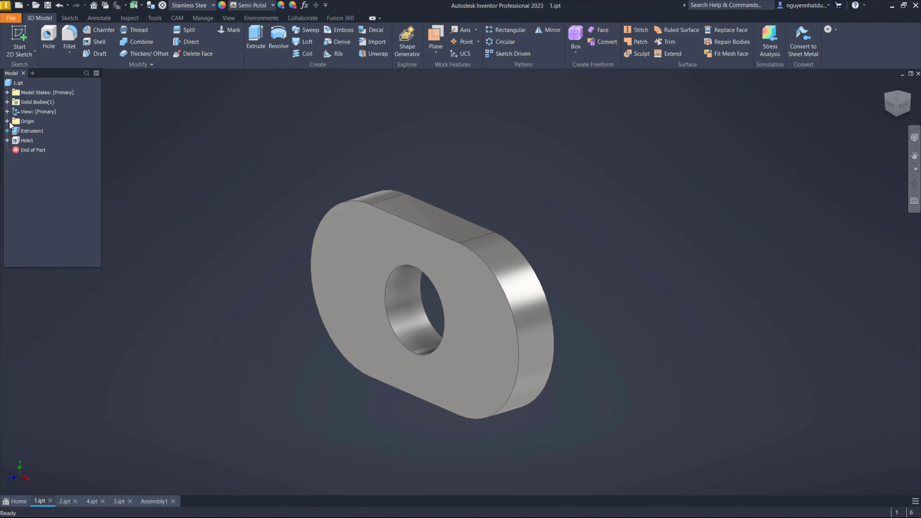
left_click(7, 120)
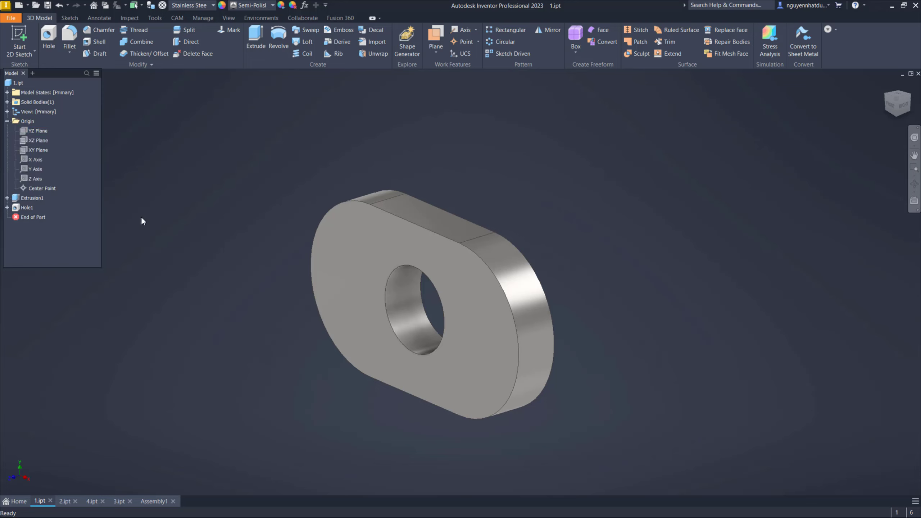
right_click(39, 141)
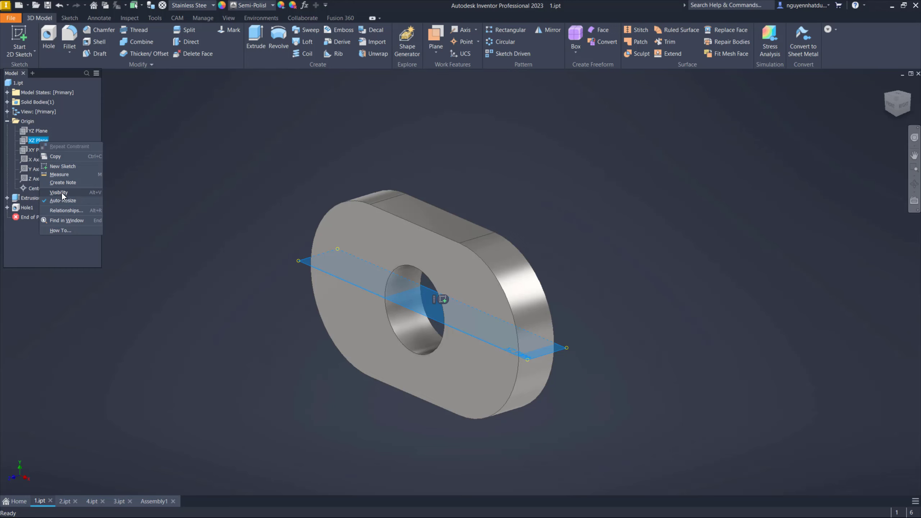
left_click(47, 192)
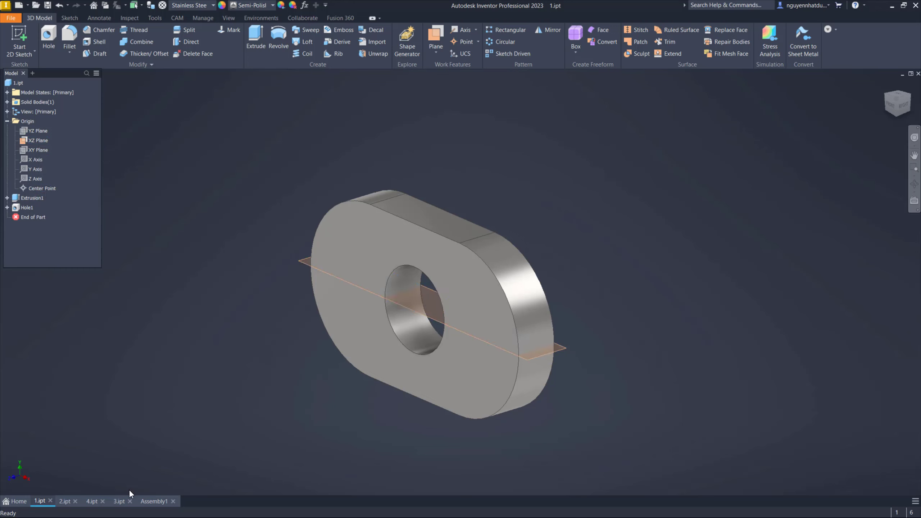
left_click(154, 501)
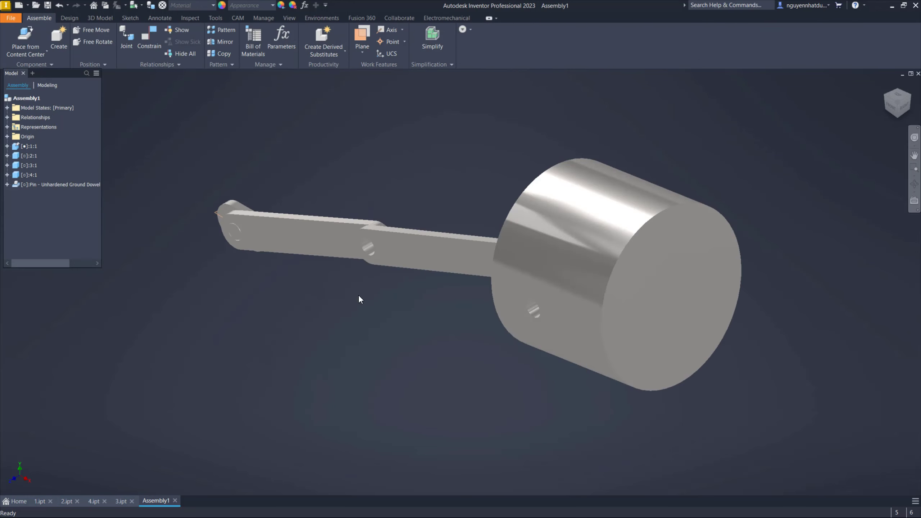
Open piston part 4.ipt, make its XZ Plane visible, and return to Assembly1.
right_click(620, 251)
left_click(623, 224)
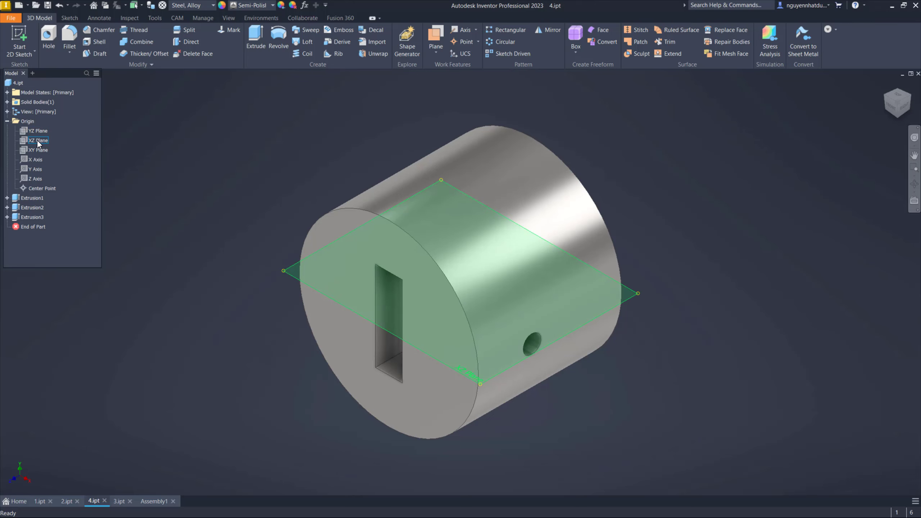
right_click(39, 141)
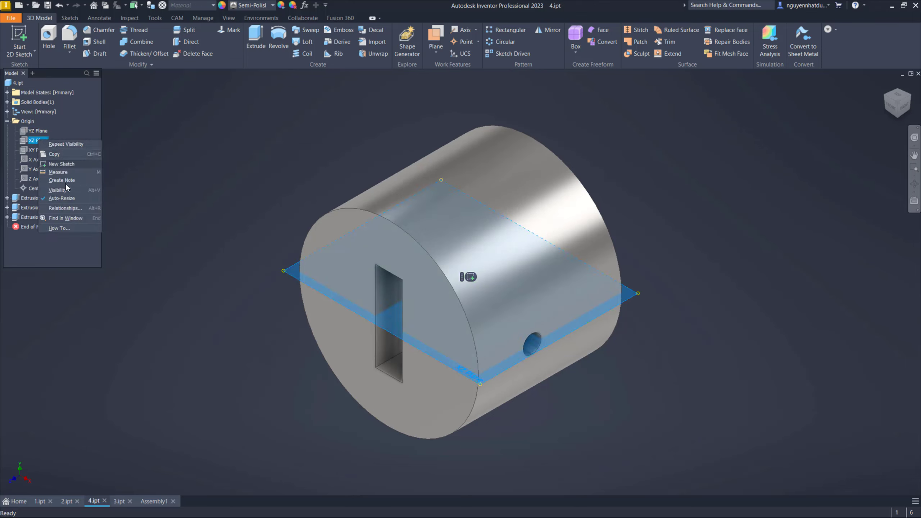
left_click(48, 189)
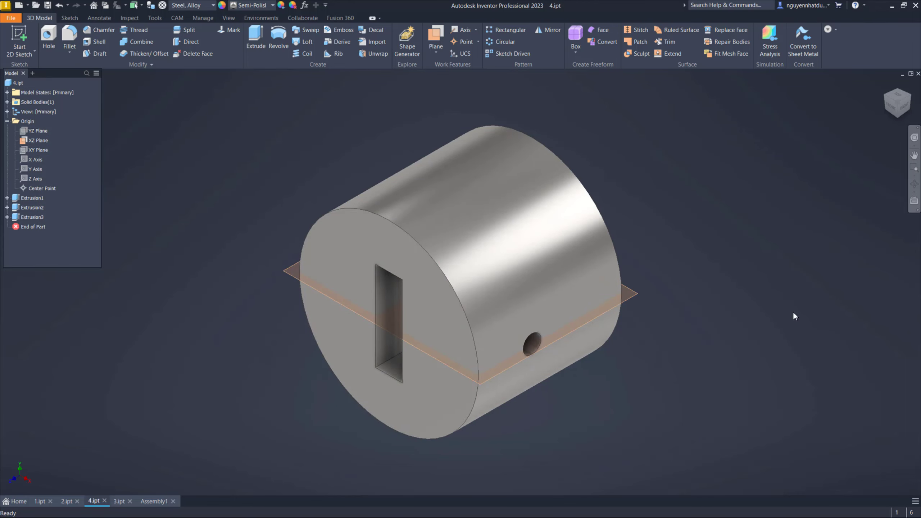
right_click(38, 140)
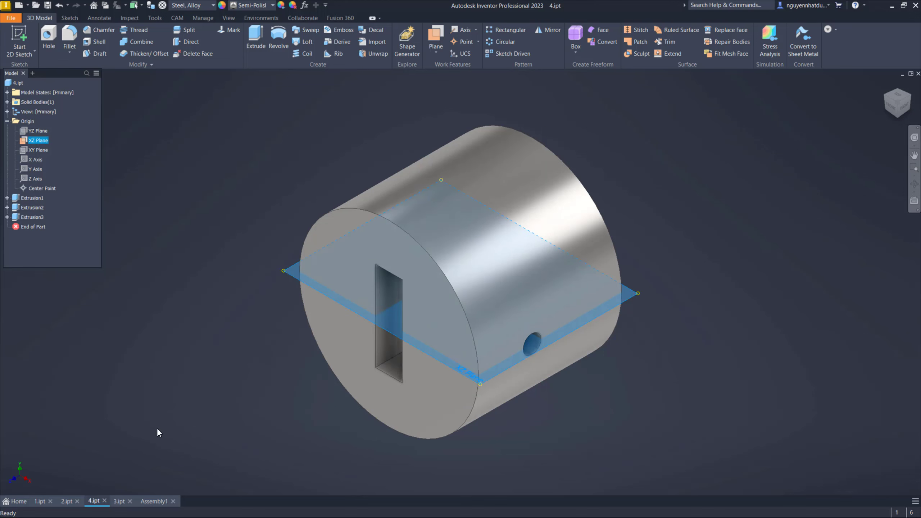
left_click(154, 501)
middle_click_drag(419, 335, 522, 313, "shift")
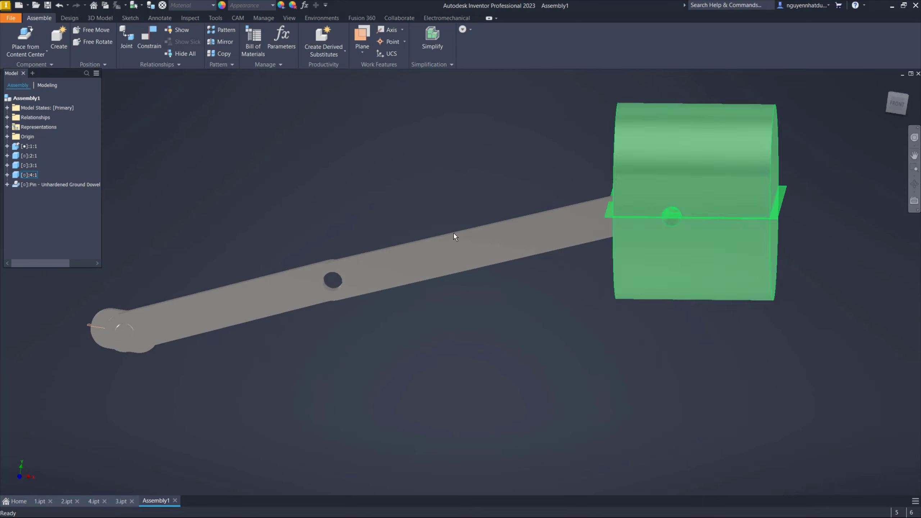
Add a flush-solution constraint between the piston's and crank link's XZ planes.
middle_click_drag(300, 162, 377, 153)
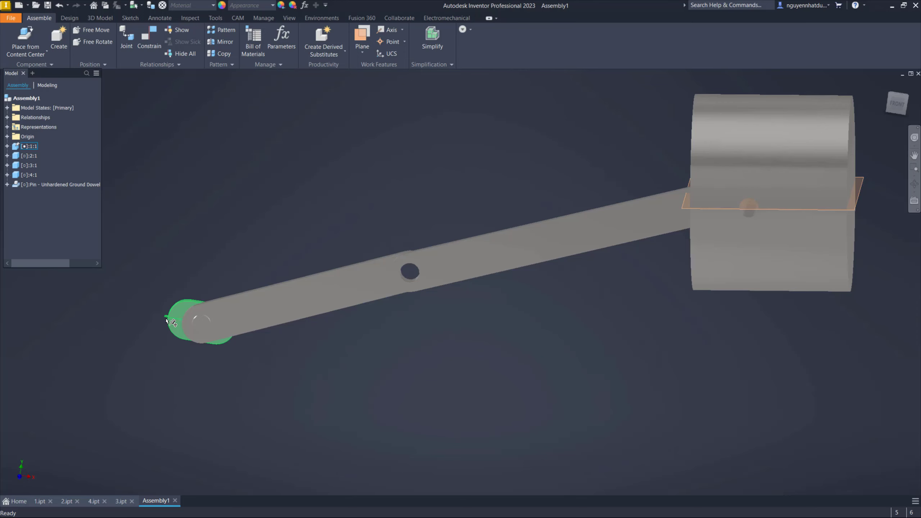
left_click(147, 43)
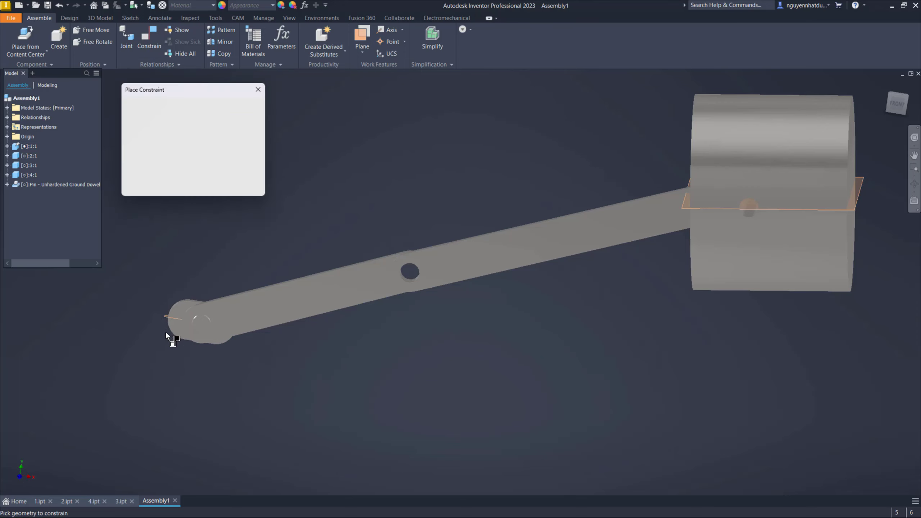
scroll(671, 203, "up", 3)
scroll(646, 218, "up", 3)
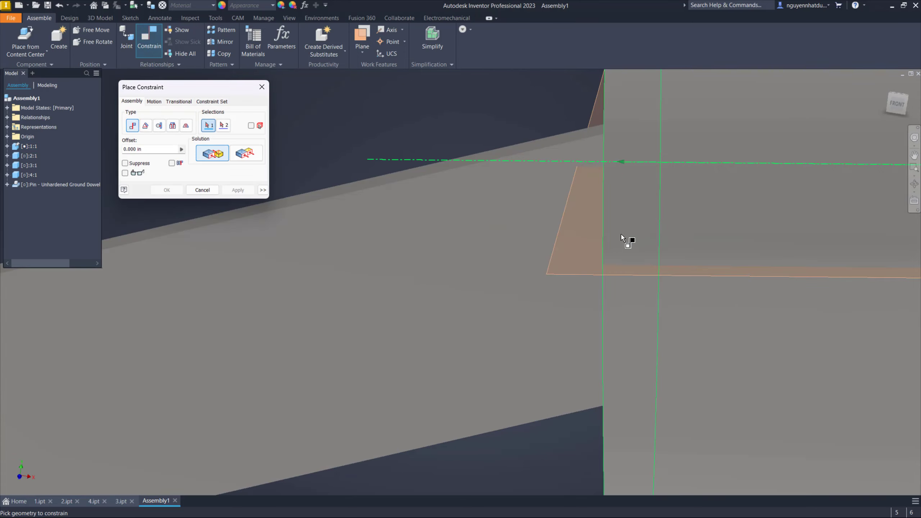
left_click(557, 277)
scroll(537, 295, "down", 5)
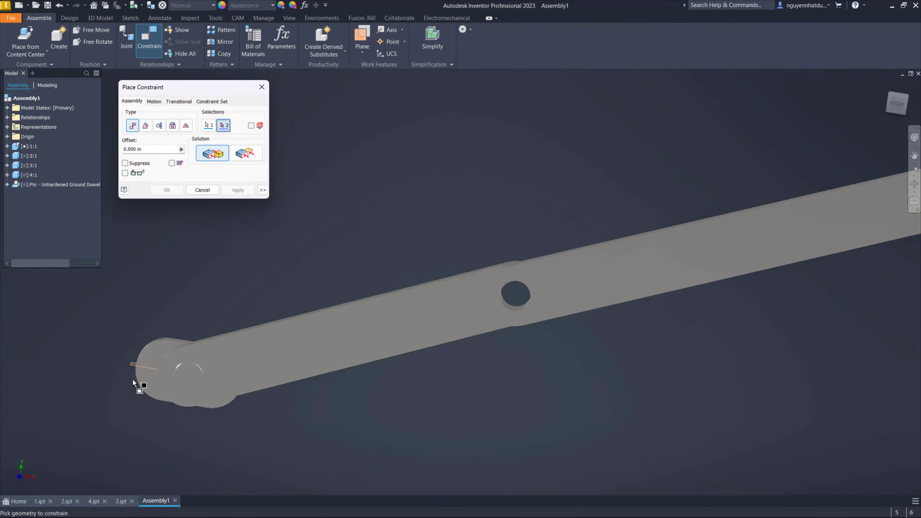
scroll(129, 291, "up", 5)
left_click(130, 287)
scroll(134, 296, "down", 5)
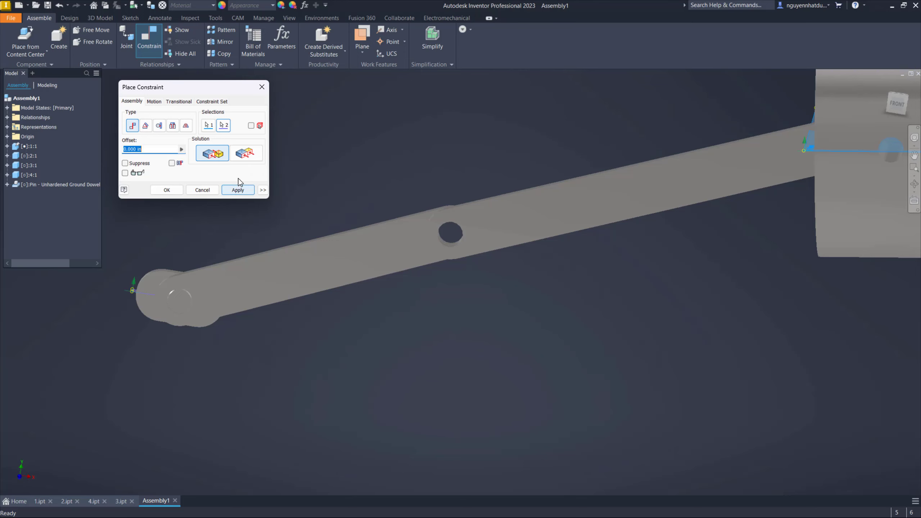
left_click(246, 160)
left_click(239, 190)
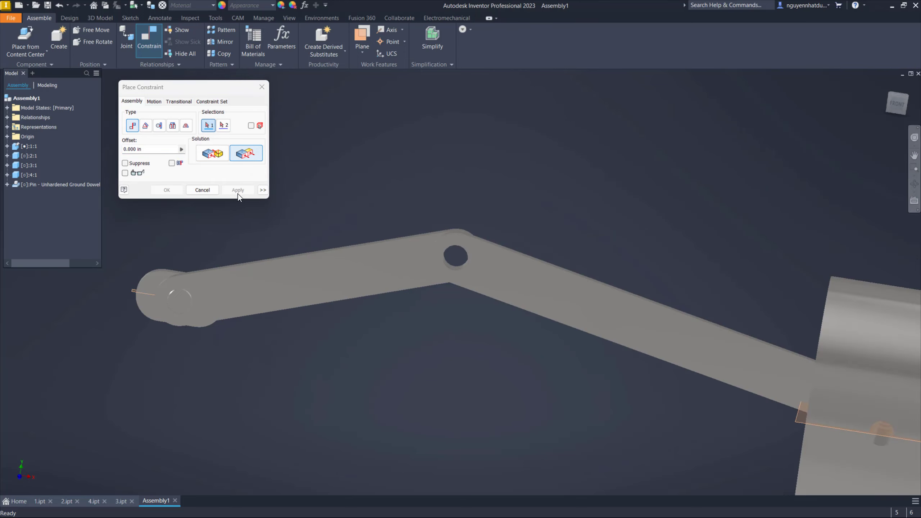
left_click(210, 192)
scroll(245, 218, "down", 5)
Drag the piston to test the linkage, swinging the crank and rod into a new pose.
left_click_drag(391, 267, 342, 257)
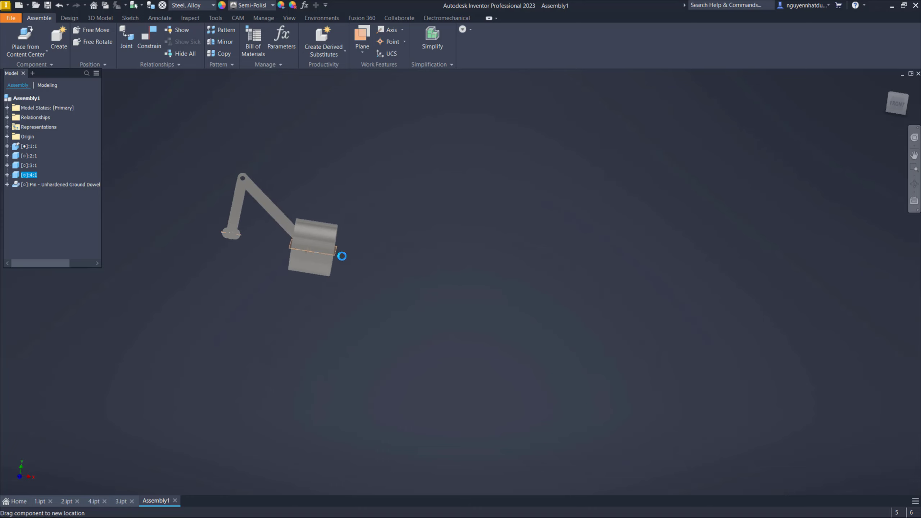
left_click_drag(342, 256, 347, 257)
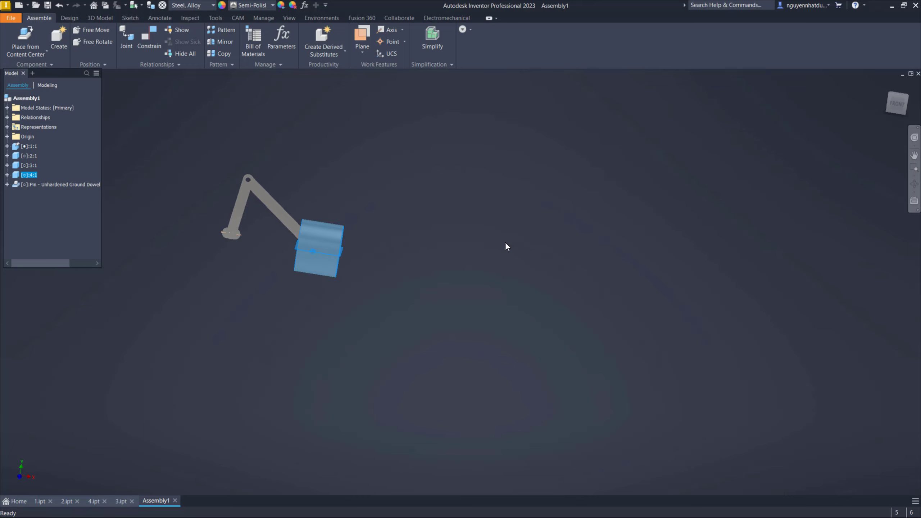
left_click(885, 93)
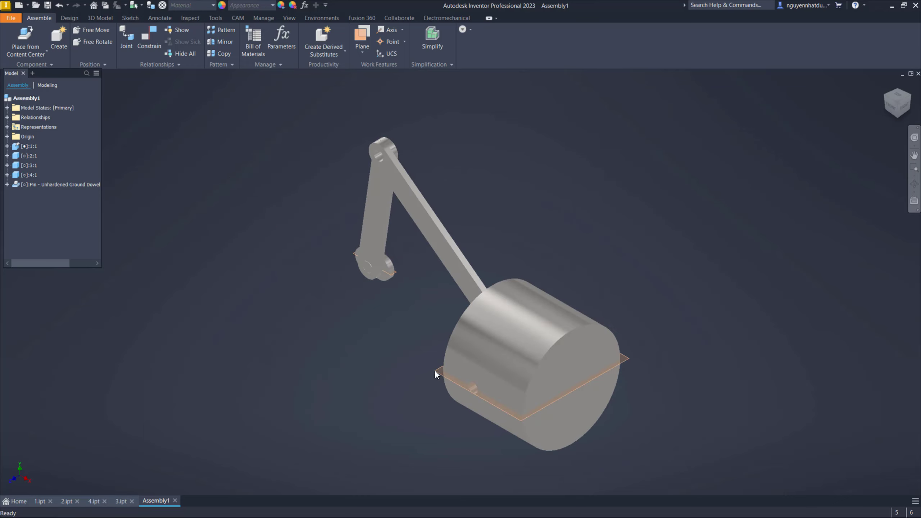
left_click(557, 347)
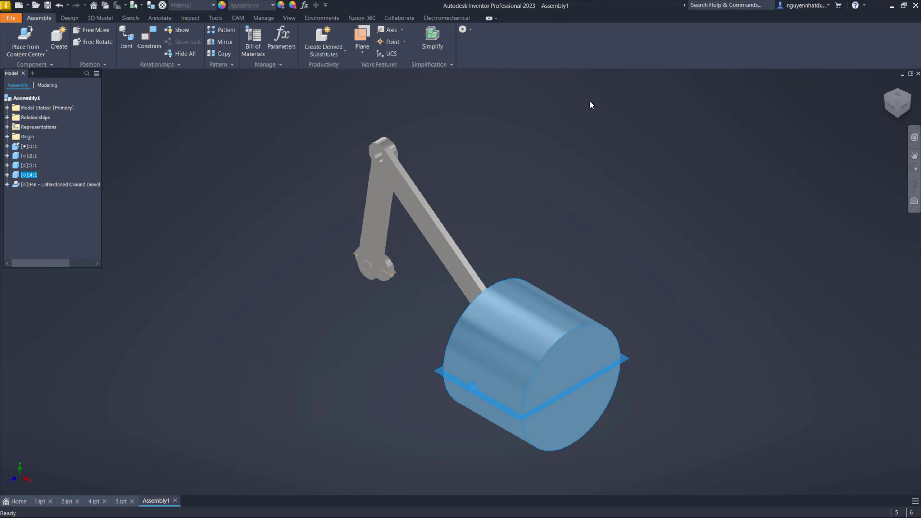
mouse_move(534, 329)
left_mouse_down()
mouse_move(587, 374)
mouse_move(531, 326)
mouse_move(605, 366)
mouse_move(569, 340)
mouse_move(412, 286)
mouse_move(432, 325)
mouse_move(352, 293)
mouse_move(486, 355)
left_mouse_up()
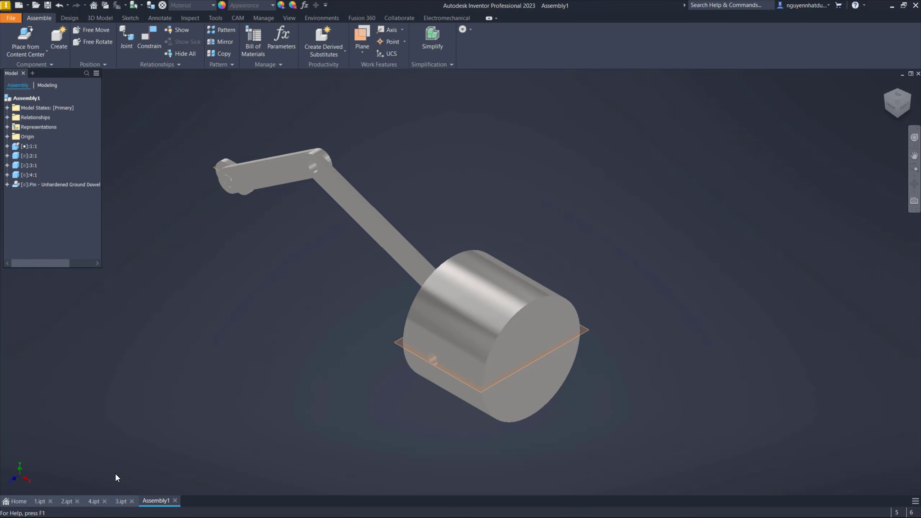
Turn off XZ plane visibility in 1.ipt and 4.ipt, then return to Assembly1.
left_click(40, 502)
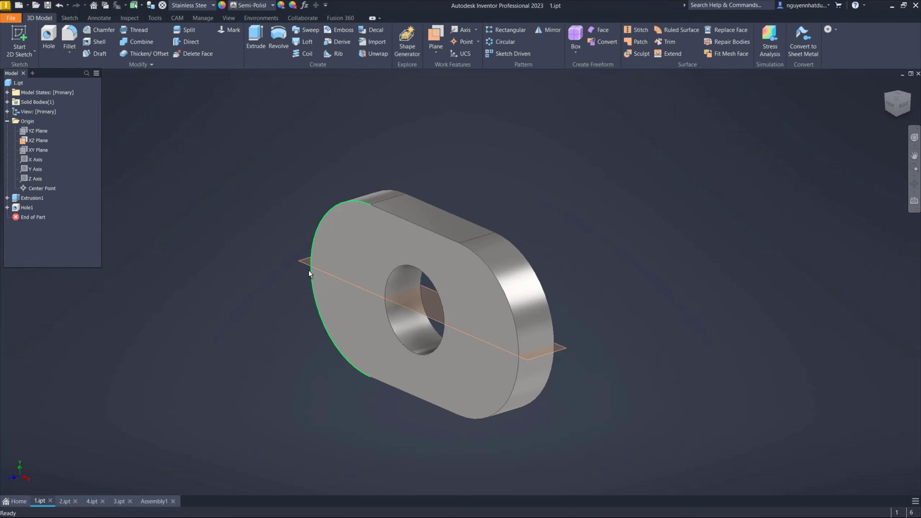
right_click(302, 261)
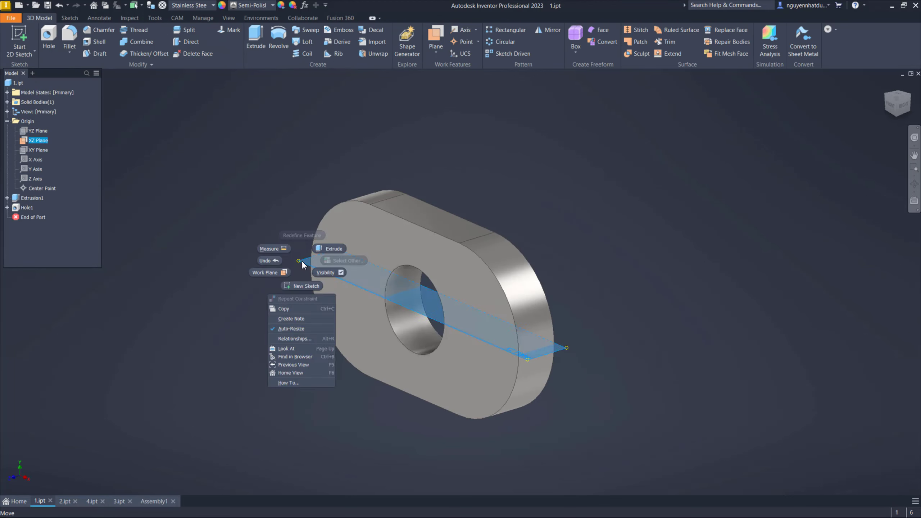
left_click(341, 272)
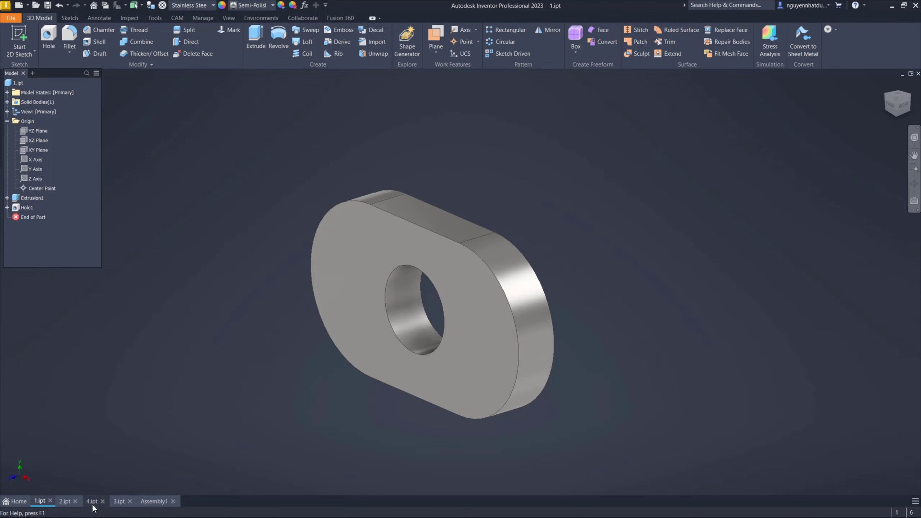
left_click(93, 502)
right_click(284, 272)
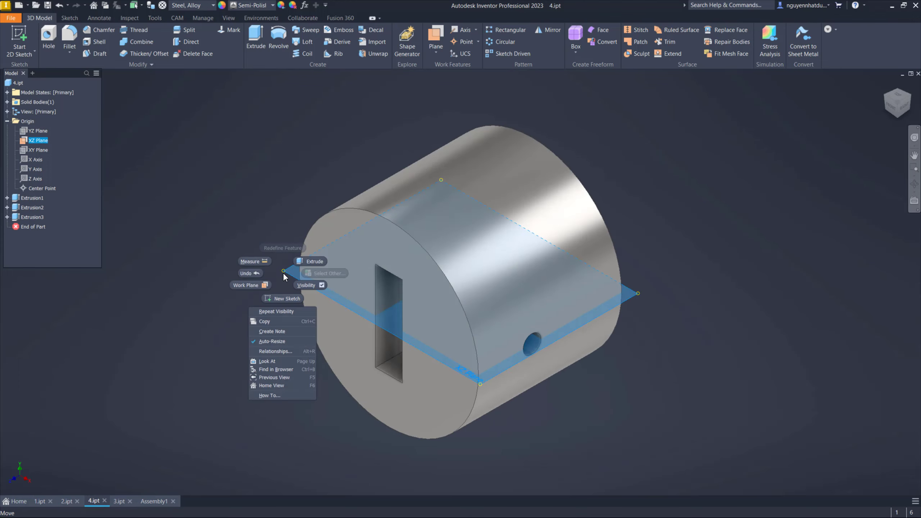
left_click(320, 285)
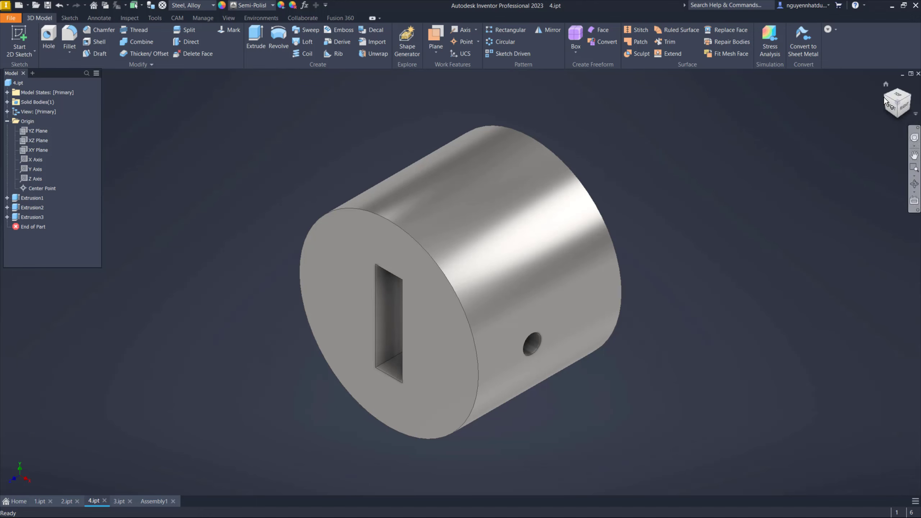
left_click(147, 503)
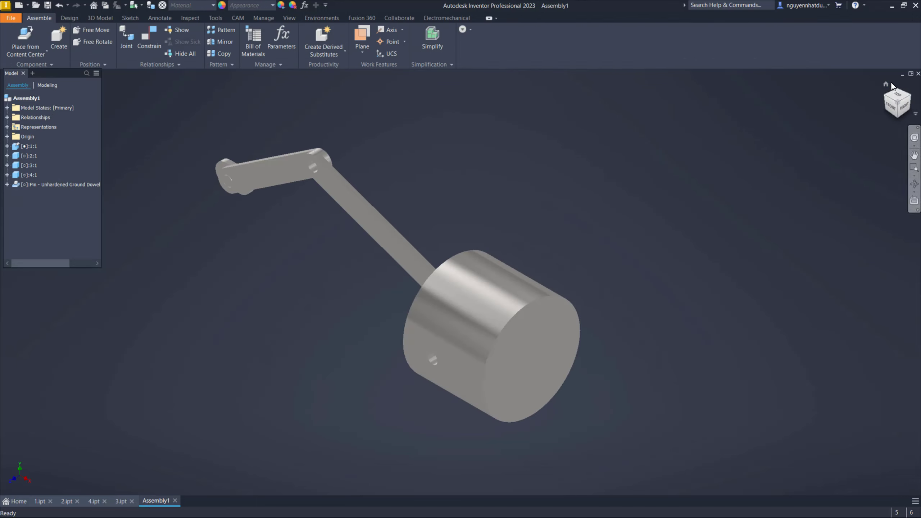
From the Home view, swing the crank and slide the piston to test the linkage.
left_click(885, 85)
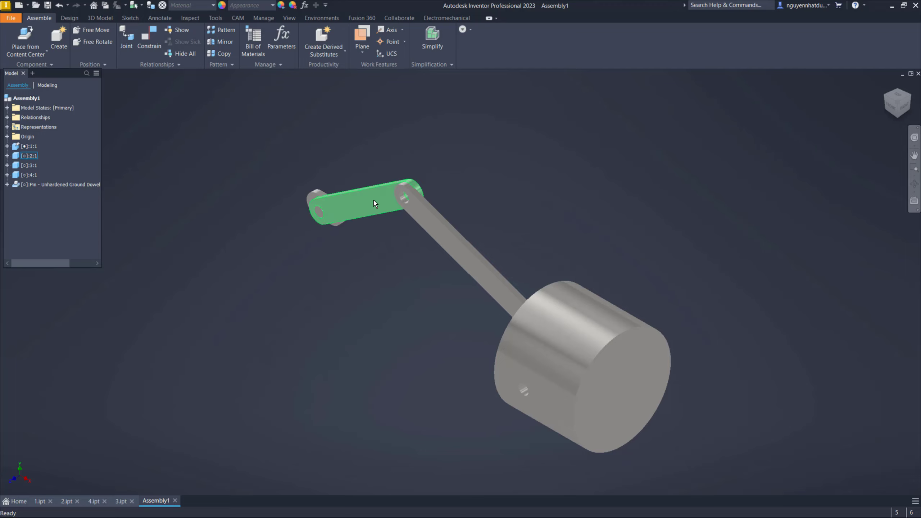
mouse_move(376, 204)
left_mouse_down()
mouse_move(354, 172)
mouse_move(353, 160)
mouse_move(382, 196)
mouse_move(354, 161)
mouse_move(372, 193)
mouse_move(359, 178)
mouse_move(365, 149)
mouse_move(375, 191)
mouse_move(359, 169)
mouse_move(381, 183)
mouse_move(361, 179)
mouse_move(382, 182)
left_mouse_up()
mouse_move(544, 323)
left_mouse_down()
mouse_move(561, 332)
mouse_move(544, 316)
mouse_move(533, 325)
mouse_move(555, 343)
mouse_move(530, 298)
mouse_move(477, 258)
mouse_move(534, 301)
left_mouse_up()
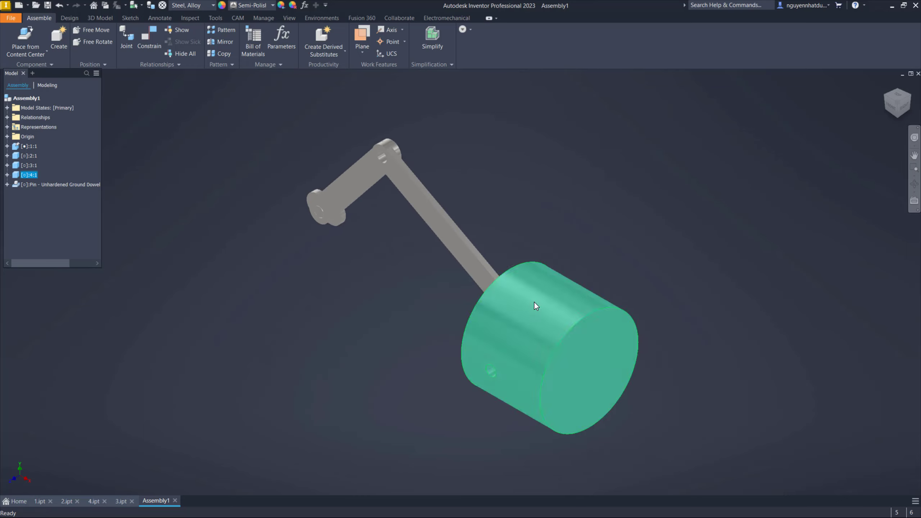
left_click(692, 205)
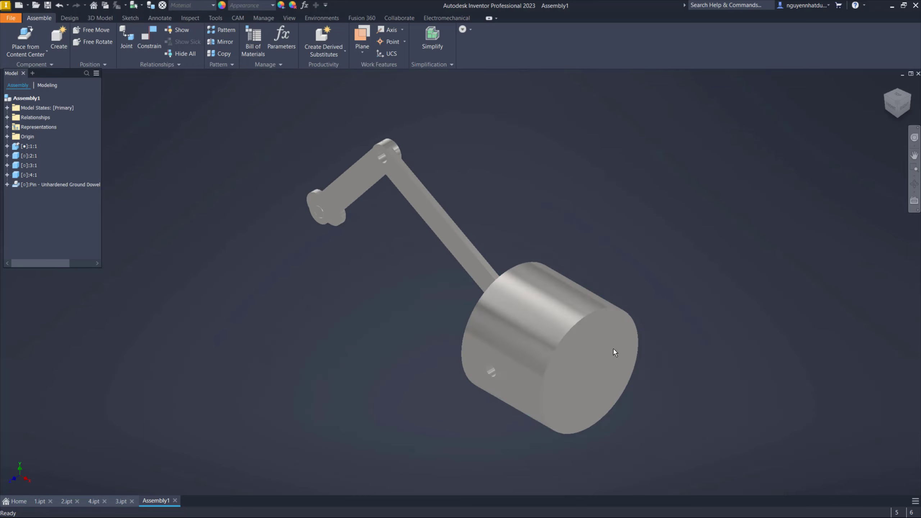
From a flatter side view, push the piston right, then rotate the crank from Home view.
left_click(879, 111)
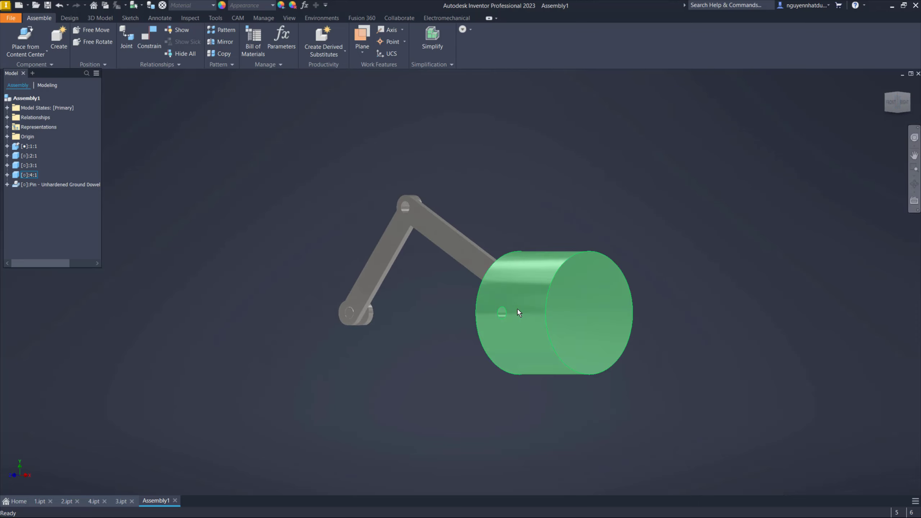
mouse_move(541, 320)
middle_mouse_down("shift")
mouse_move(586, 312)
mouse_move(609, 316)
mouse_move(618, 331)
middle_mouse_up("shift")
mouse_move(617, 331)
left_mouse_down()
mouse_move(685, 349)
mouse_move(658, 340)
mouse_move(743, 344)
left_mouse_up()
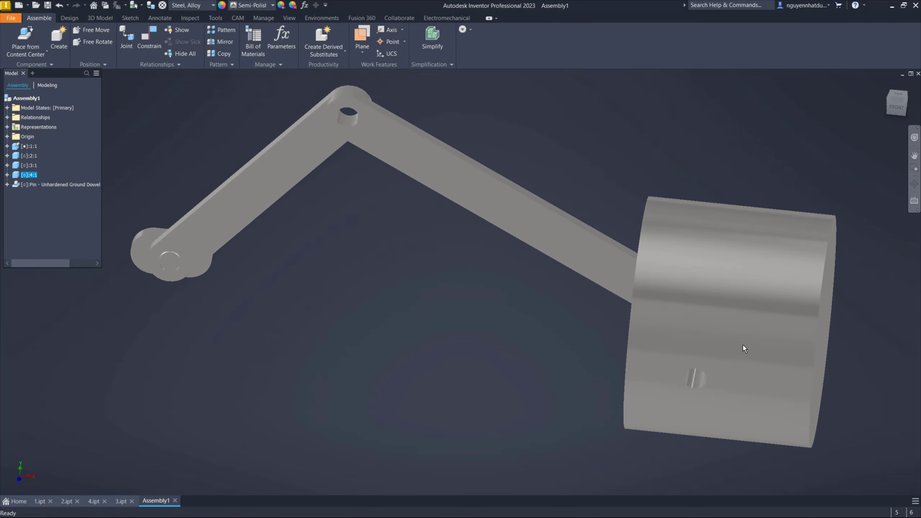
left_click(715, 336)
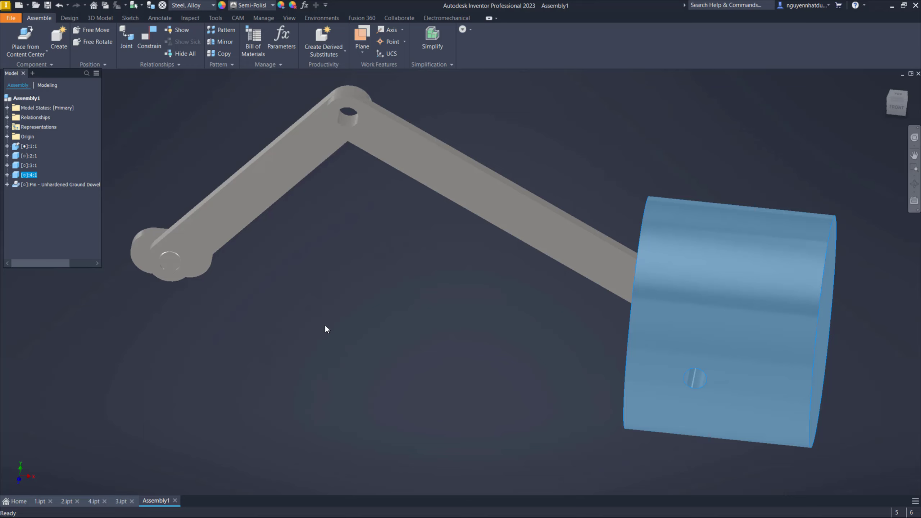
left_click(686, 171)
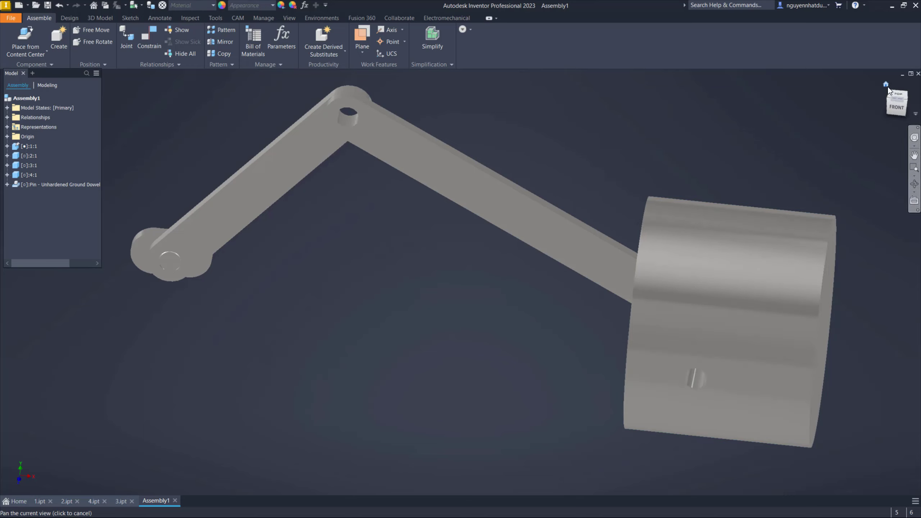
left_click(886, 85)
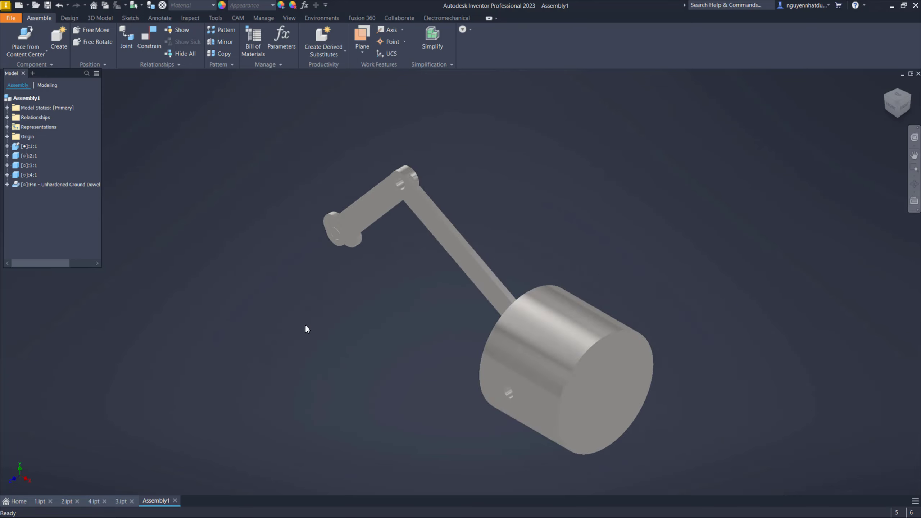
mouse_move(386, 193)
left_mouse_down()
mouse_move(406, 207)
mouse_move(388, 213)
mouse_move(383, 204)
left_mouse_up()
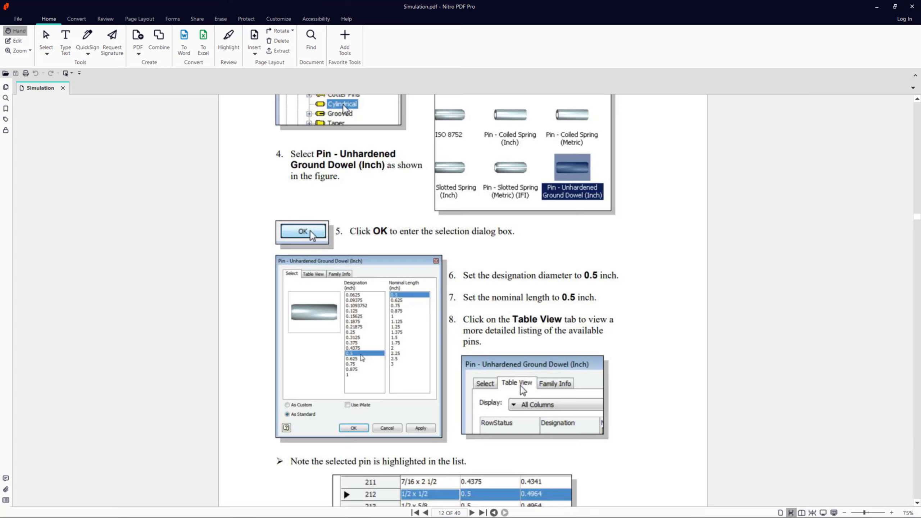
Scroll Simulation.pdf from page 12 to page 23's crank angle-constraint instructions.
scroll(527, 223, "down", 1)
scroll(527, 223, "down", 5)
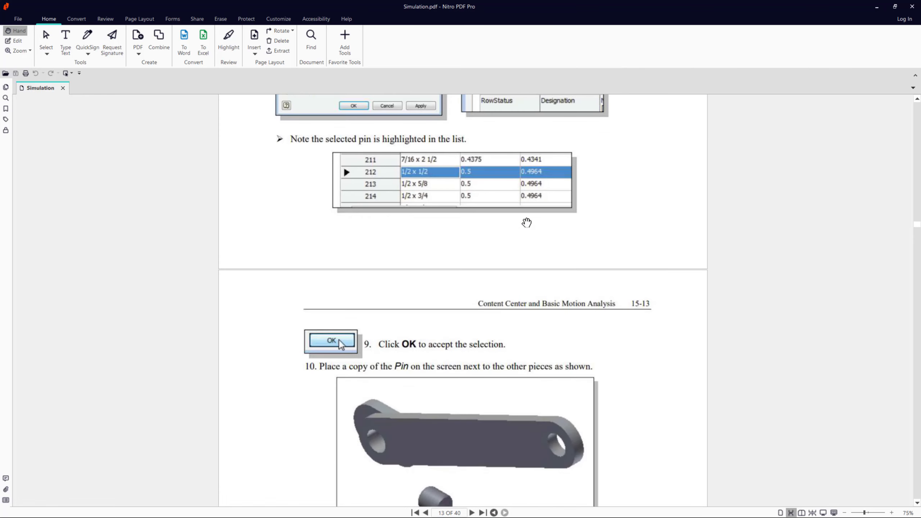
scroll(527, 223, "down", 5)
scroll(526, 223, "down", 1)
scroll(526, 223, "down", 5)
scroll(527, 222, "down", 2)
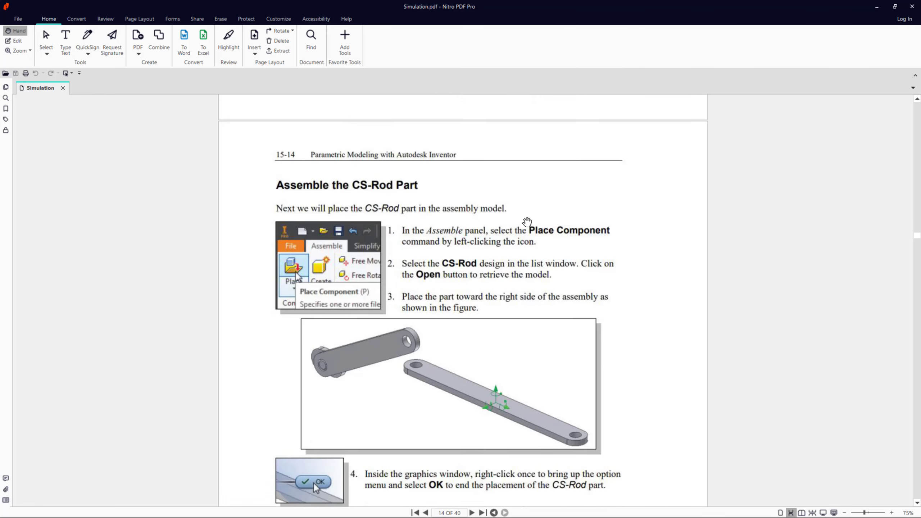
scroll(527, 222, "down", 9)
scroll(527, 222, "down", 9)
scroll(527, 222, "down", 5)
scroll(527, 222, "down", 5)
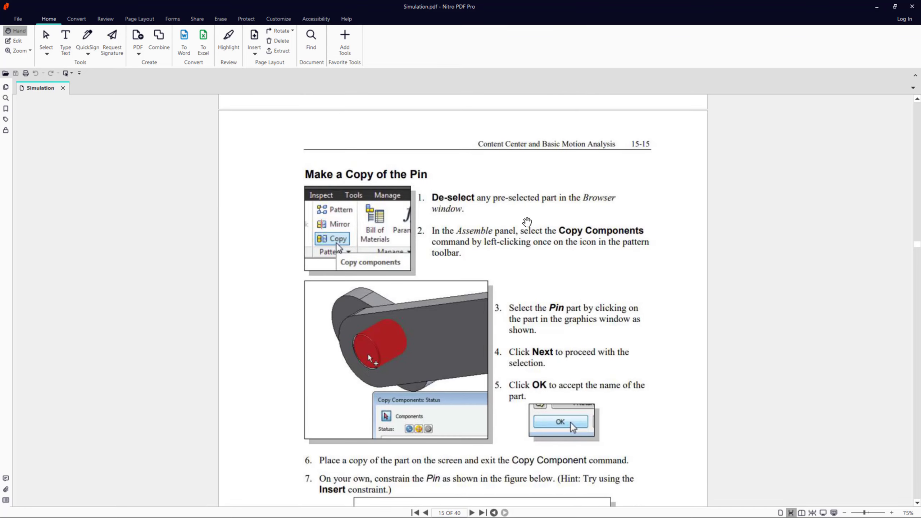
scroll(527, 222, "down", 2)
scroll(527, 222, "down", 9)
scroll(527, 222, "down", 8)
scroll(527, 222, "down", 5)
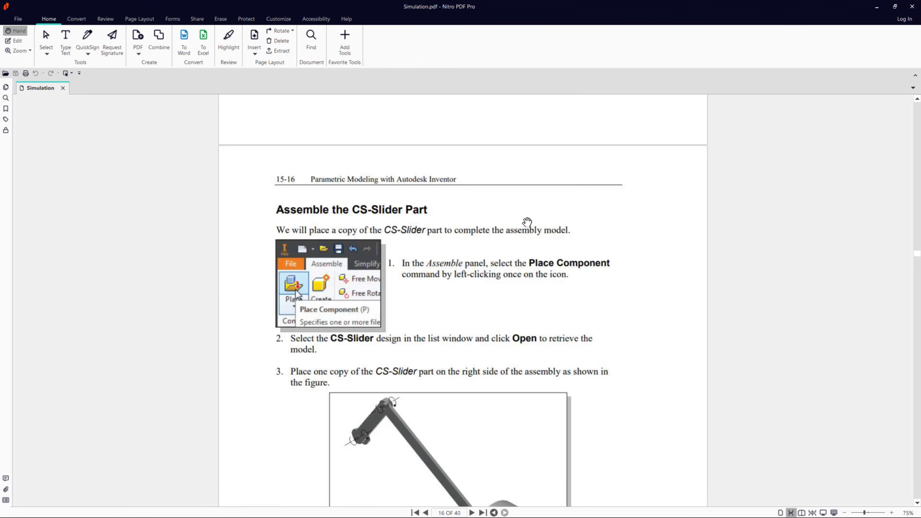
scroll(527, 222, "down", 5)
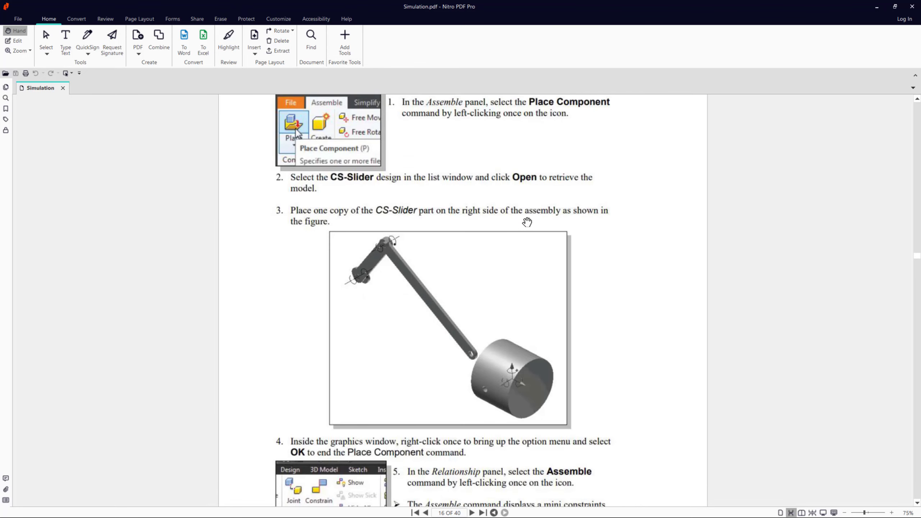
scroll(527, 222, "down", 5)
scroll(527, 222, "down", 9)
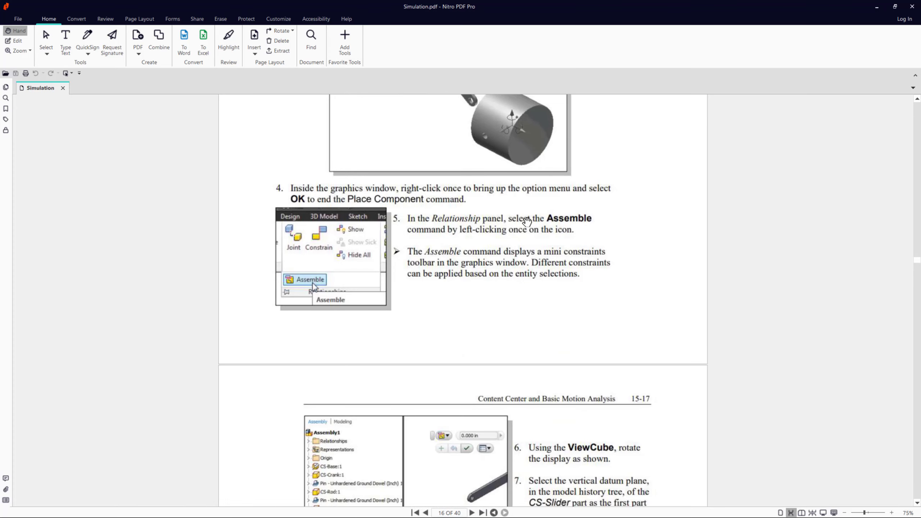
scroll(527, 222, "down", 8)
scroll(527, 222, "down", 6)
scroll(527, 222, "down", 1)
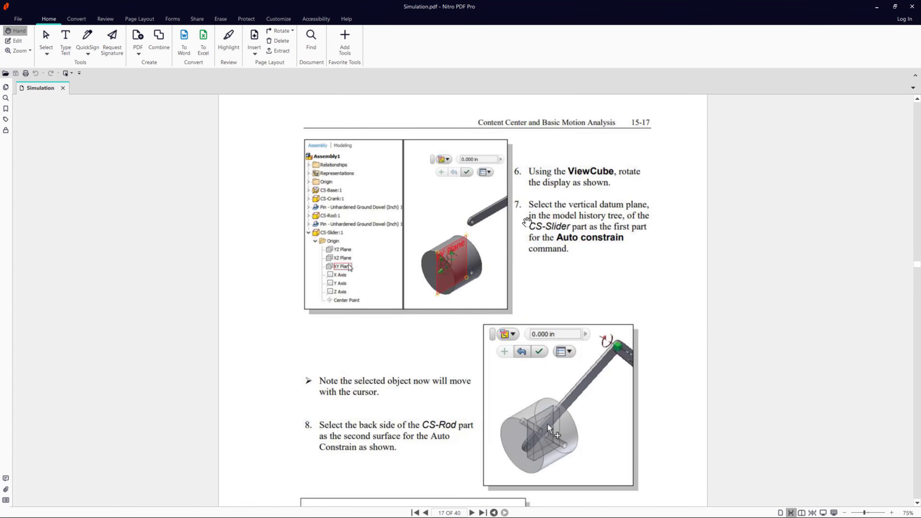
scroll(527, 222, "down", 7)
scroll(527, 222, "down", 3)
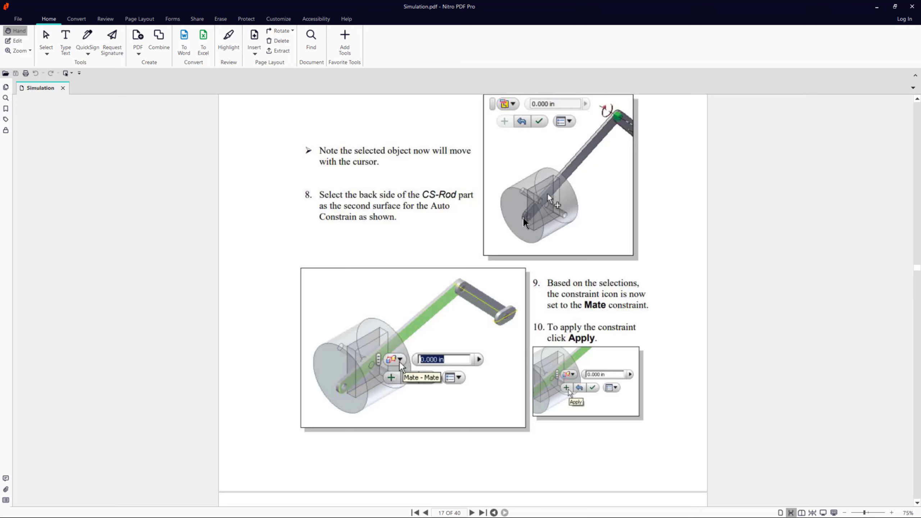
scroll(524, 219, "down", 5)
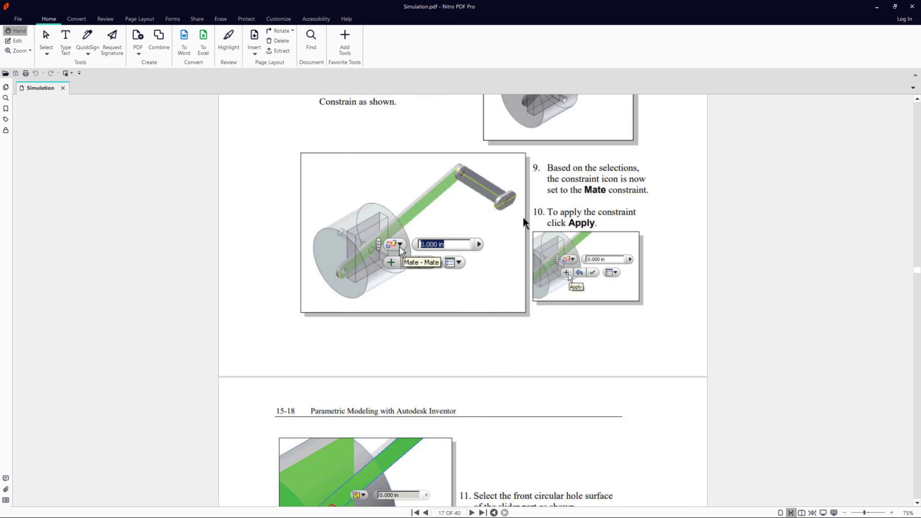
scroll(524, 219, "down", 1)
scroll(524, 219, "down", 6)
scroll(524, 219, "down", 5)
scroll(524, 219, "down", 2)
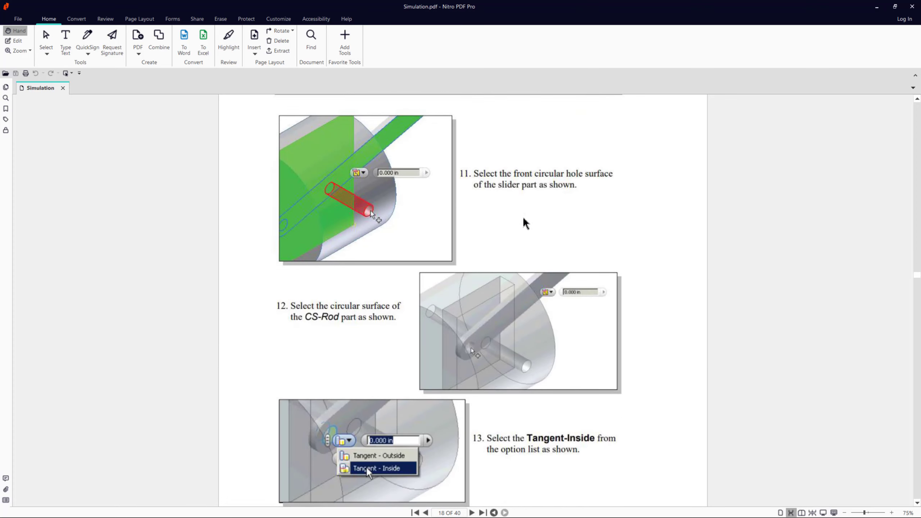
scroll(523, 219, "down", 4)
scroll(524, 219, "down", 13)
scroll(524, 219, "down", 8)
scroll(527, 222, "down", 8)
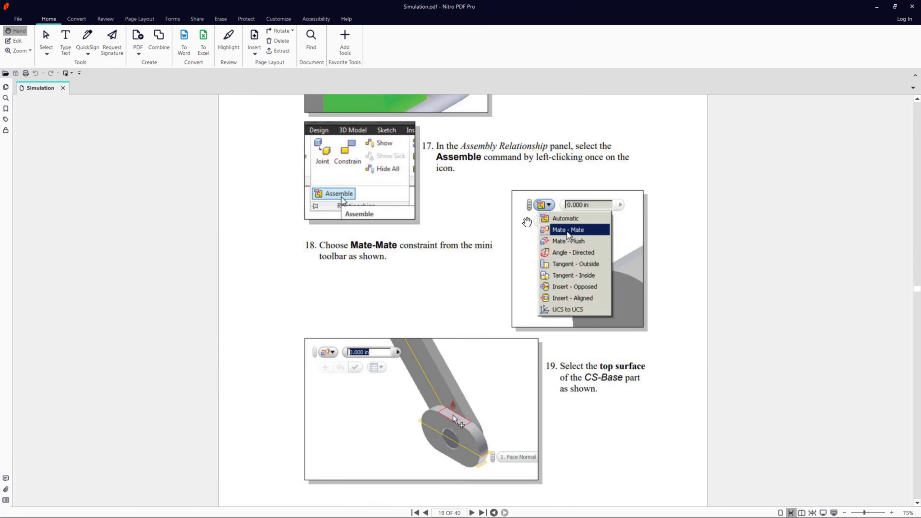
scroll(527, 221, "down", 13)
scroll(527, 221, "down", 2)
scroll(527, 221, "down", 1)
scroll(527, 221, "up", 3)
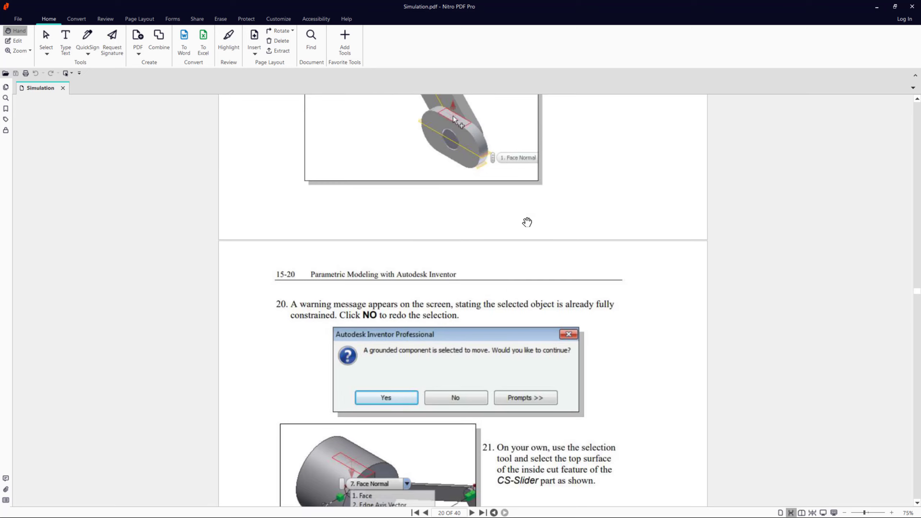
scroll(527, 221, "up", 2)
scroll(527, 222, "up", 3)
scroll(527, 222, "down", 8)
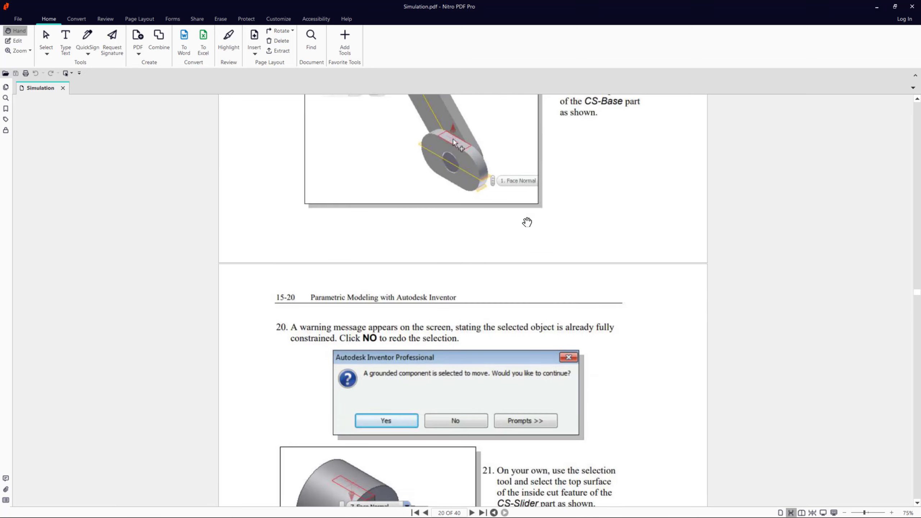
scroll(527, 222, "down", 7)
scroll(527, 221, "down", 9)
scroll(527, 222, "down", 7)
scroll(527, 222, "down", 2)
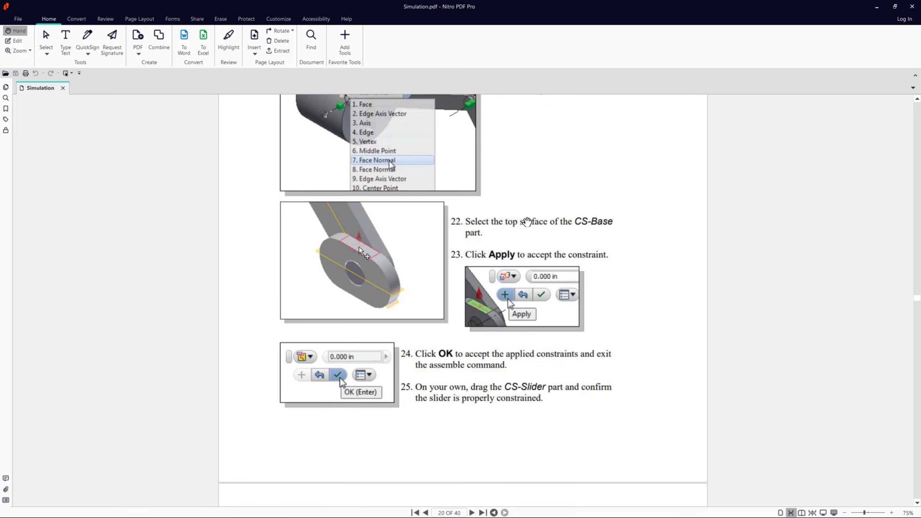
scroll(527, 221, "down", 5)
scroll(527, 222, "down", 15)
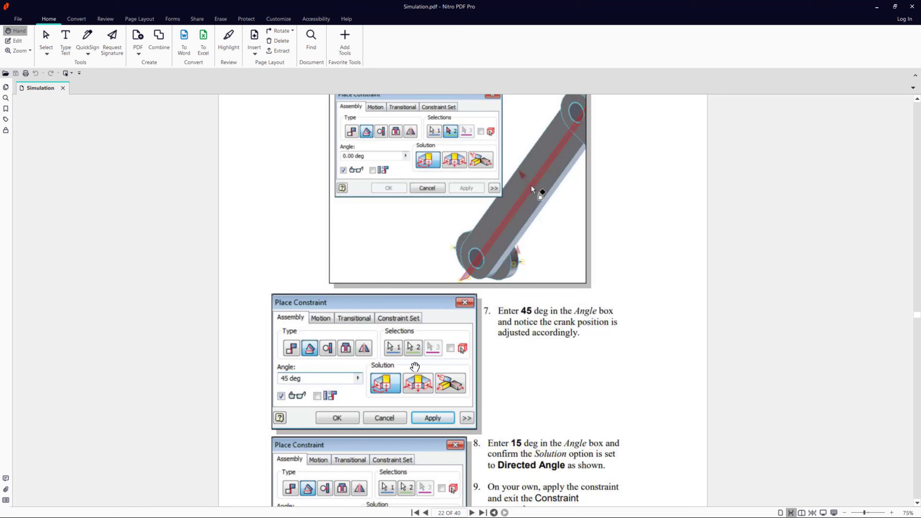
scroll(531, 184, "down", 5)
scroll(489, 258, "down", 3)
scroll(511, 270, "down", 5)
scroll(512, 274, "down", 5)
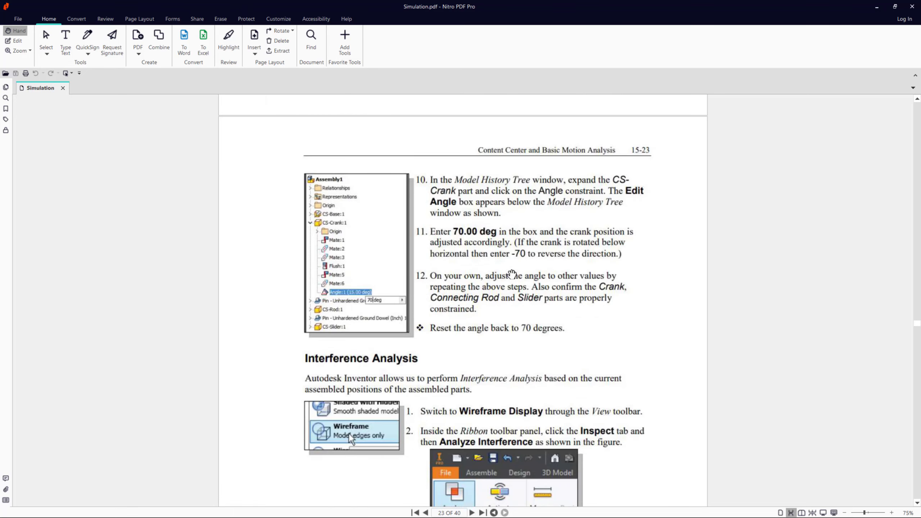
scroll(704, 118, "up", 2)
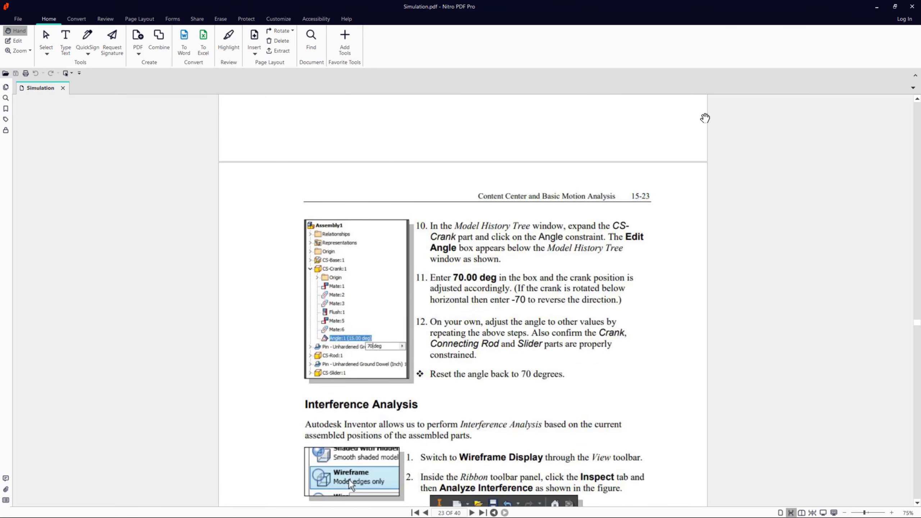
Back in Inventor, view the linkage from the front, reposition the crank, and begin a new constraint.
left_click(876, 14)
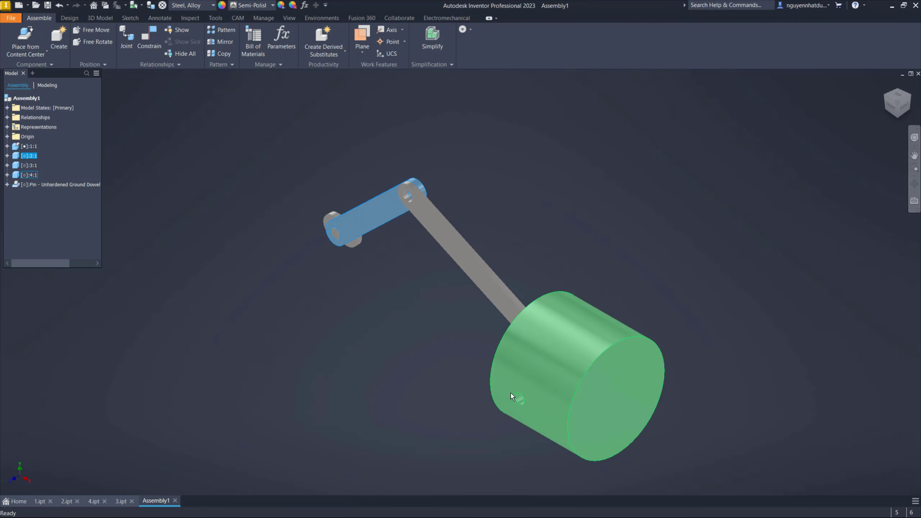
left_click(547, 219)
mouse_move(370, 320)
middle_mouse_down("shift")
mouse_move(431, 313)
mouse_move(390, 264)
mouse_move(421, 241)
mouse_move(442, 271)
middle_mouse_up("shift")
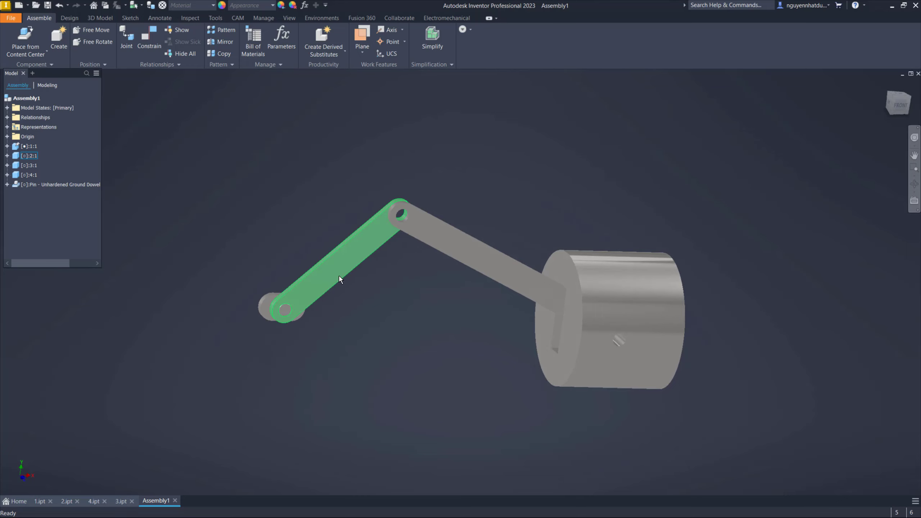
mouse_move(364, 256)
left_mouse_down()
mouse_move(326, 248)
mouse_move(389, 258)
mouse_move(318, 239)
mouse_move(390, 275)
mouse_move(414, 326)
mouse_move(376, 253)
mouse_move(308, 216)
mouse_move(232, 228)
mouse_move(188, 257)
mouse_move(186, 325)
mouse_move(495, 350)
mouse_move(214, 352)
mouse_move(278, 172)
mouse_move(579, 332)
mouse_move(273, 271)
mouse_move(397, 252)
left_mouse_up()
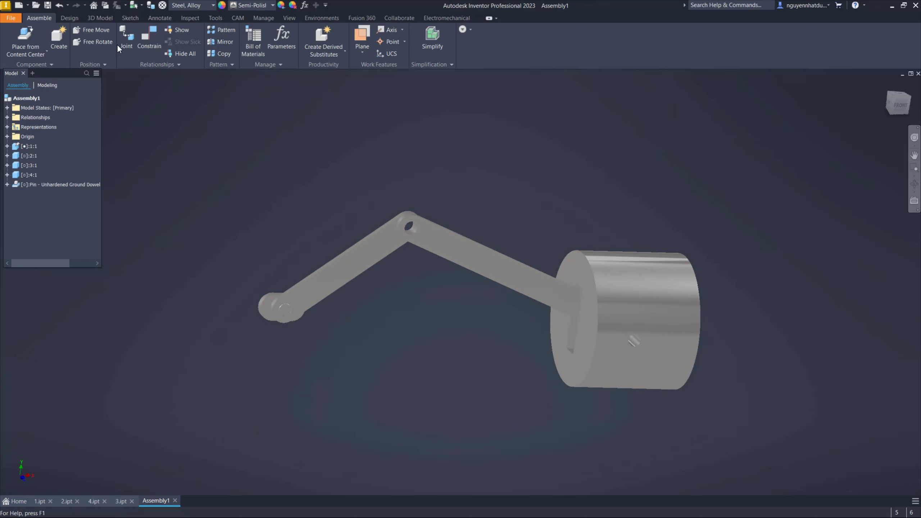
left_click(158, 41)
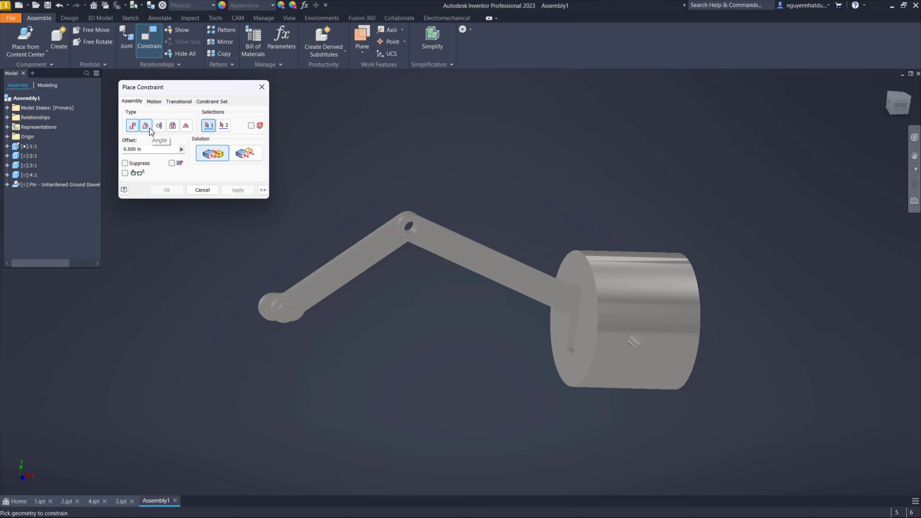
Set up an Angle constraint by picking two faces on the crank arm.
left_click(150, 130)
mouse_move(300, 307)
middle_mouse_down("shift")
mouse_move(289, 328)
mouse_move(277, 323)
mouse_move(262, 359)
middle_mouse_up("shift")
scroll(288, 328, "up", 3)
scroll(286, 314, "up", 3)
left_click(304, 336)
left_click(262, 359)
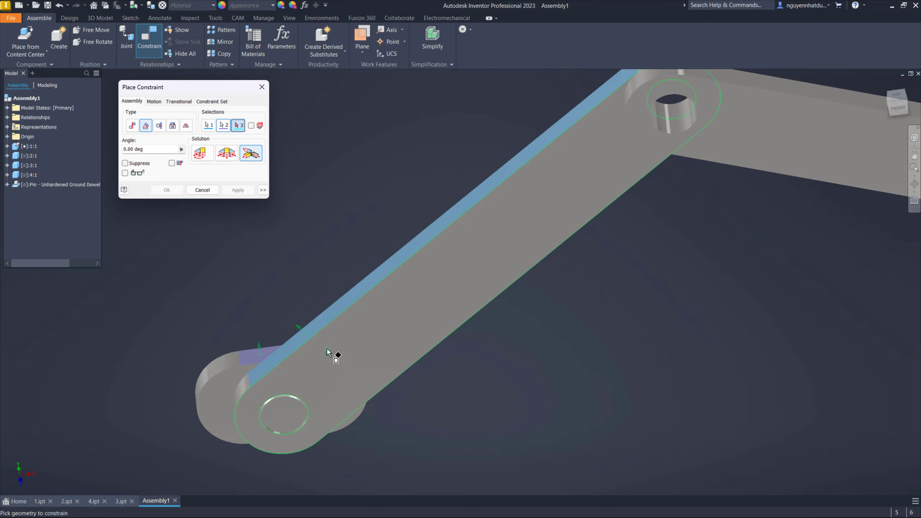
Cancel the angle constraint and bring up the connecting link's context menu.
left_click(298, 355)
key("Return")
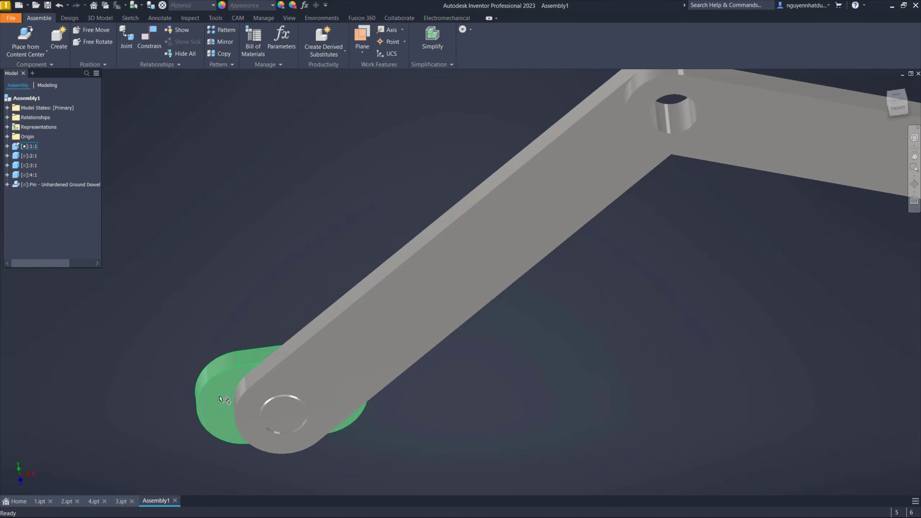
right_click(468, 270)
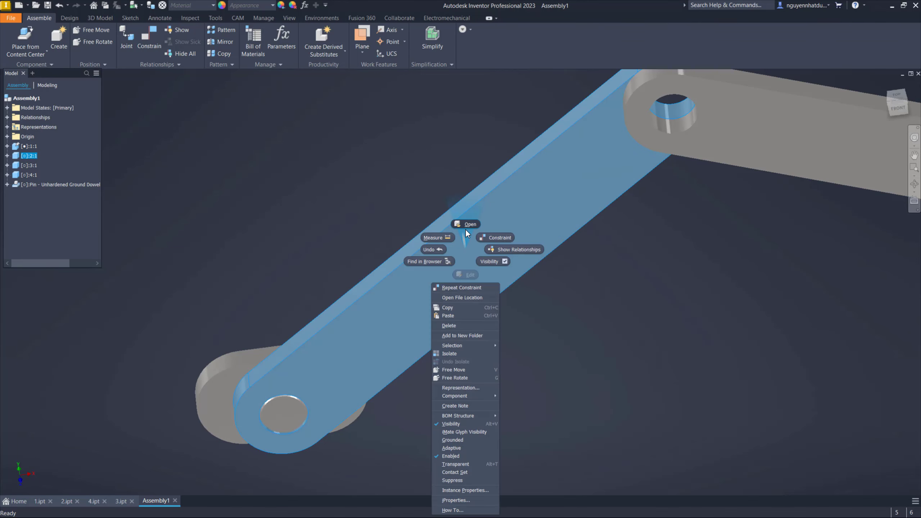
Open 2.ipt and make its XZ work plane visible.
left_click(468, 226)
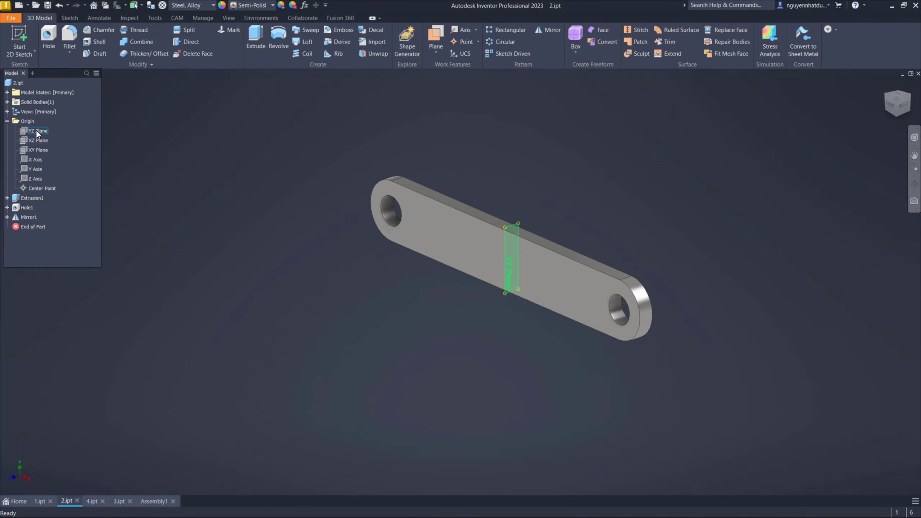
right_click(41, 141)
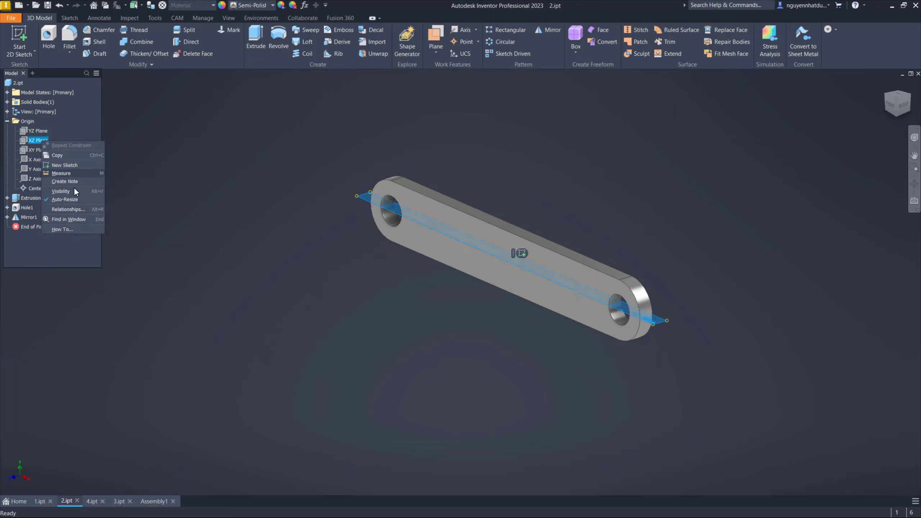
left_click(74, 192)
Make the XZ work plane of 1.ipt visible and return to Assembly1.
left_click(39, 501)
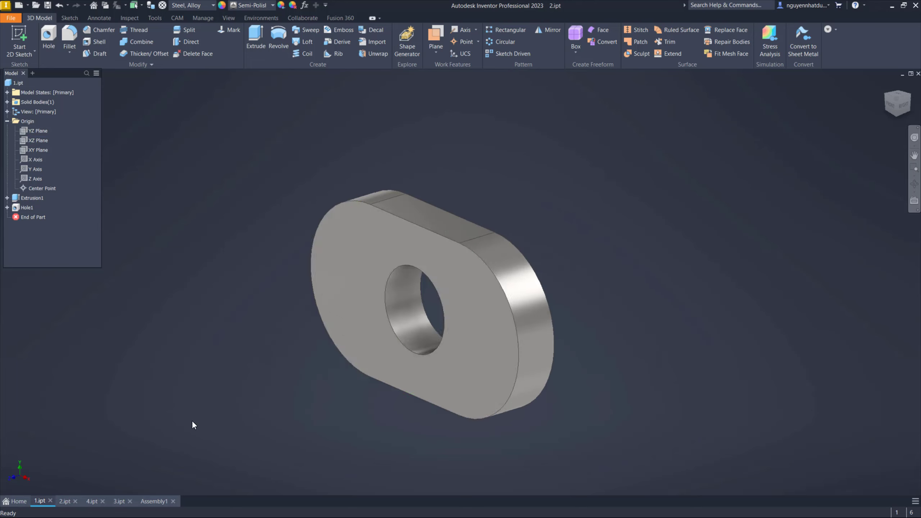
left_click(45, 144)
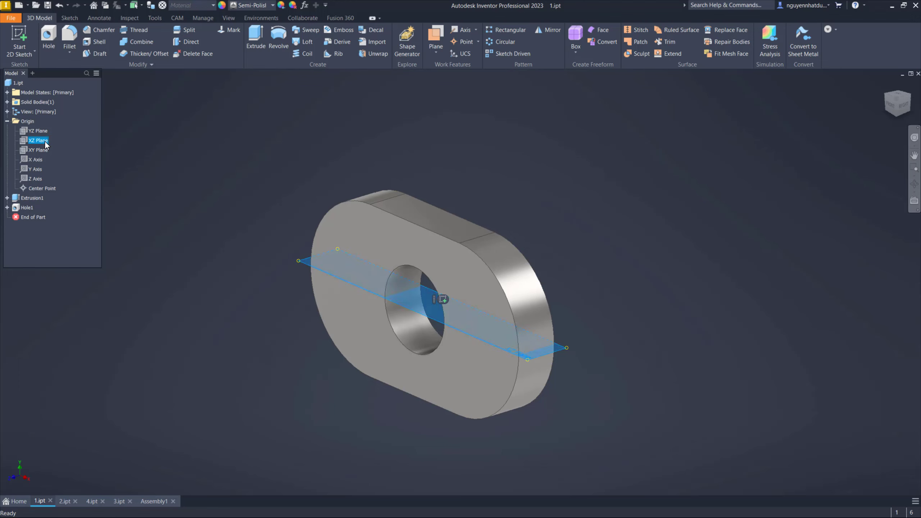
right_click(46, 144)
left_click(77, 193)
left_click(210, 187)
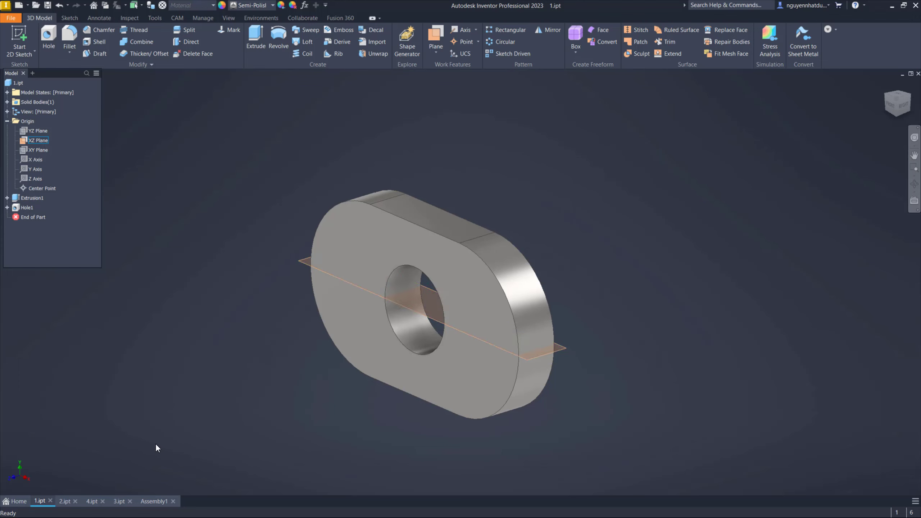
left_click(155, 502)
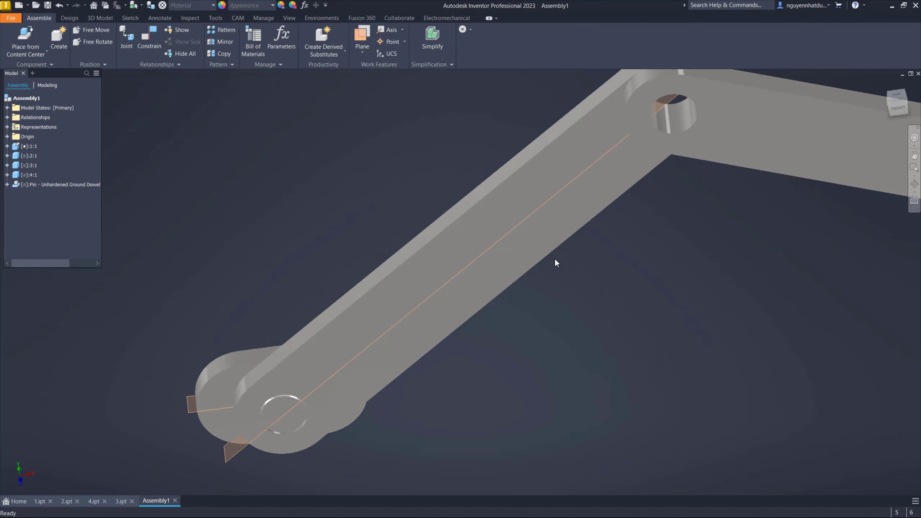
scroll(188, 410, "up", 4)
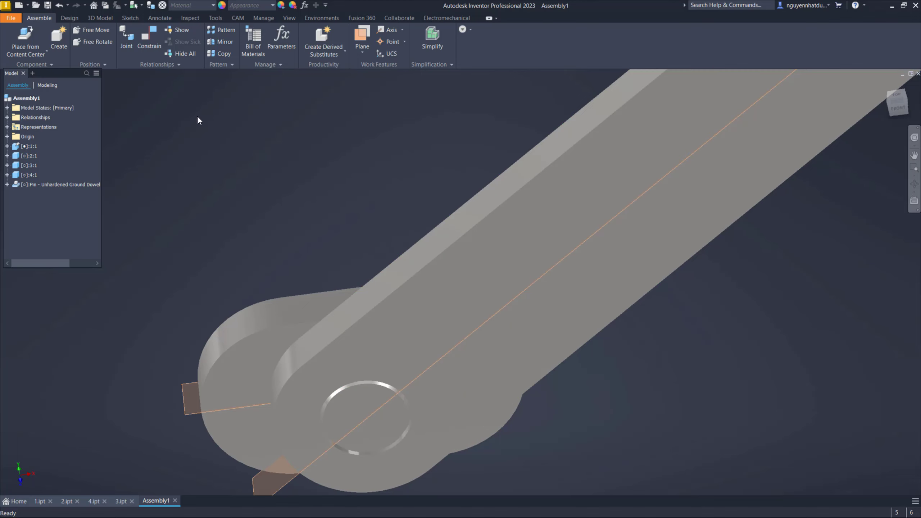
left_click(148, 41)
left_click(377, 298)
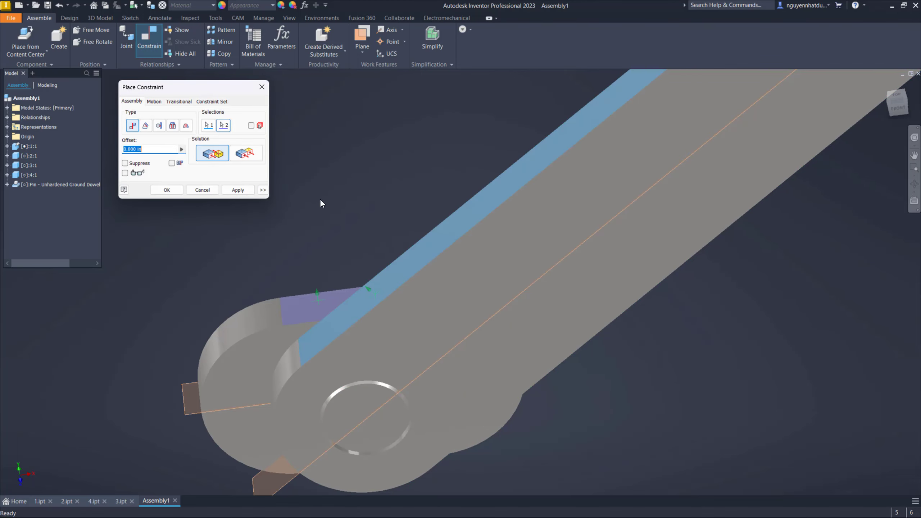
key("Escape")
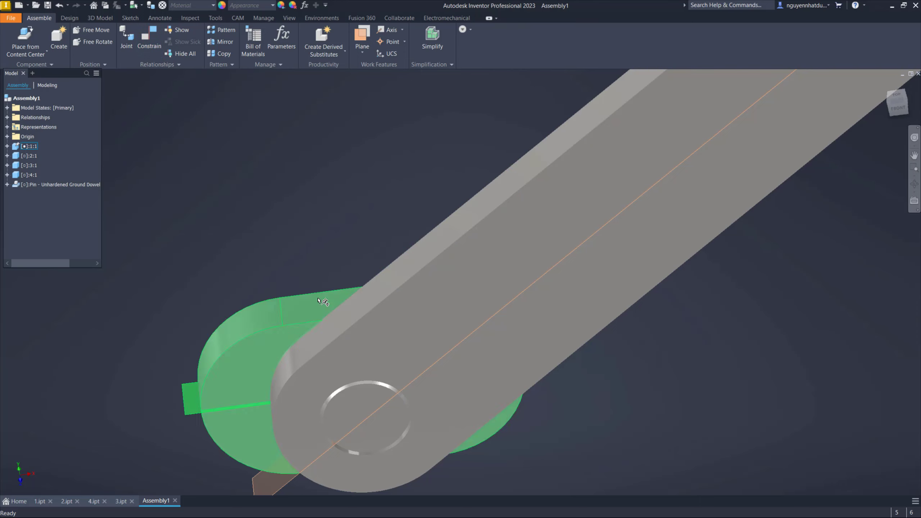
scroll(300, 217, "down", 3)
scroll(263, 338, "down", 2)
scroll(301, 392, "down", 2)
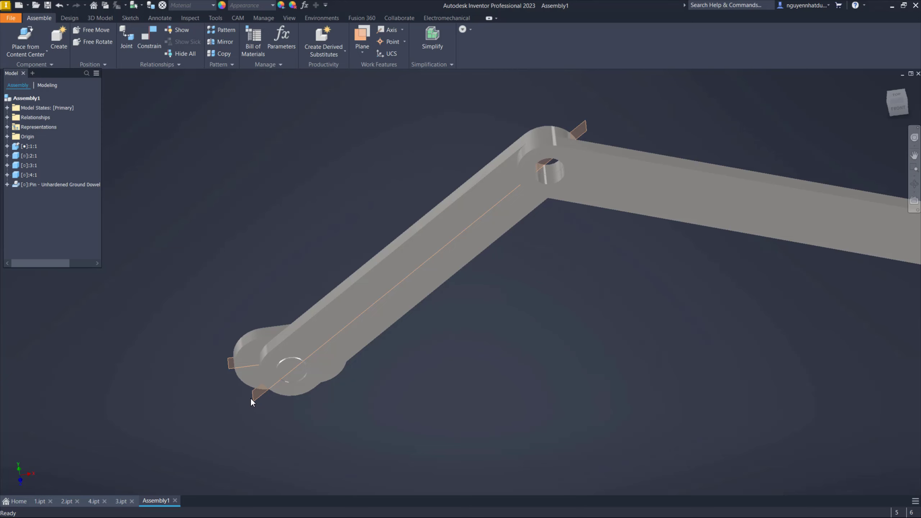
Start an Angle constraint, selecting the crank end face and the work plane.
left_click(146, 33)
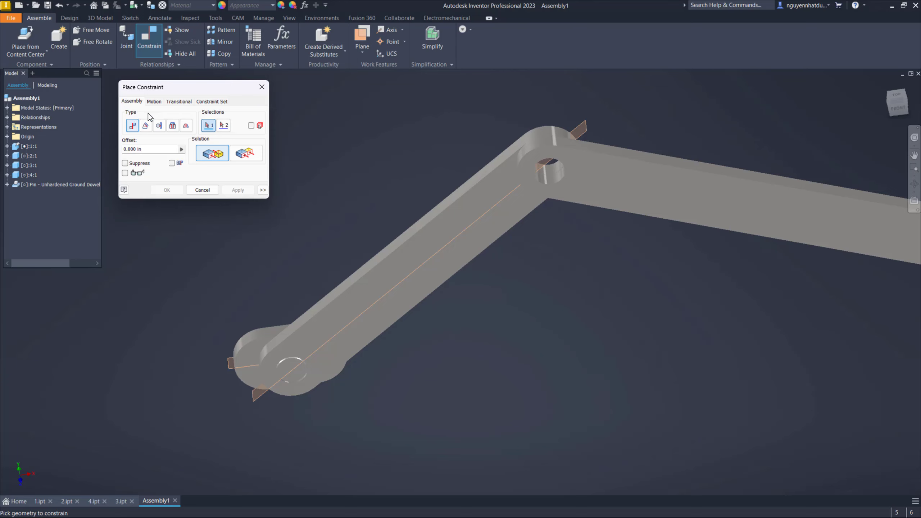
left_click(145, 125)
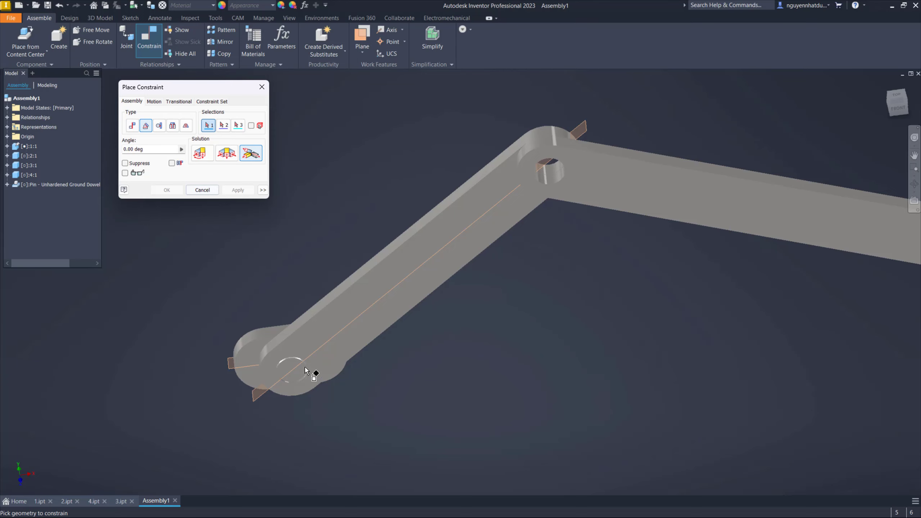
scroll(279, 412, "up", 3)
scroll(237, 330, "up", 3)
left_click(237, 330)
middle_click_drag(241, 325, 350, 417)
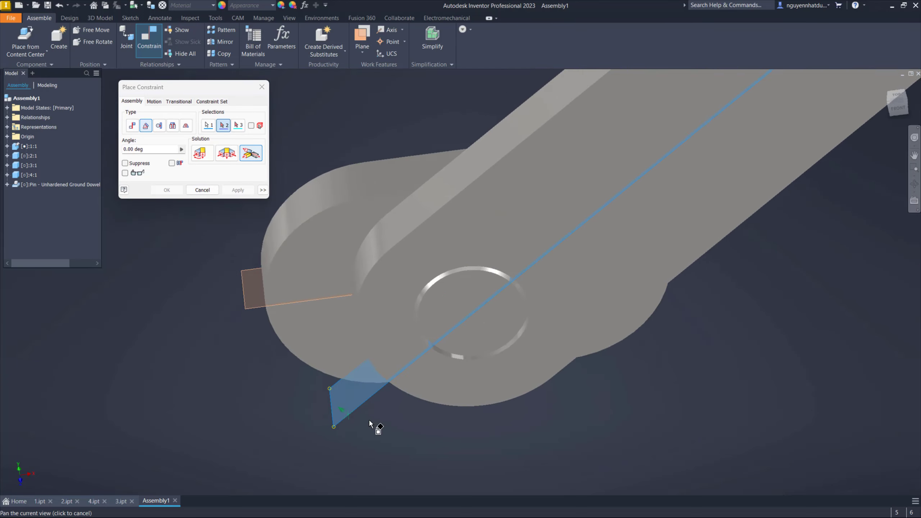
left_click(250, 308)
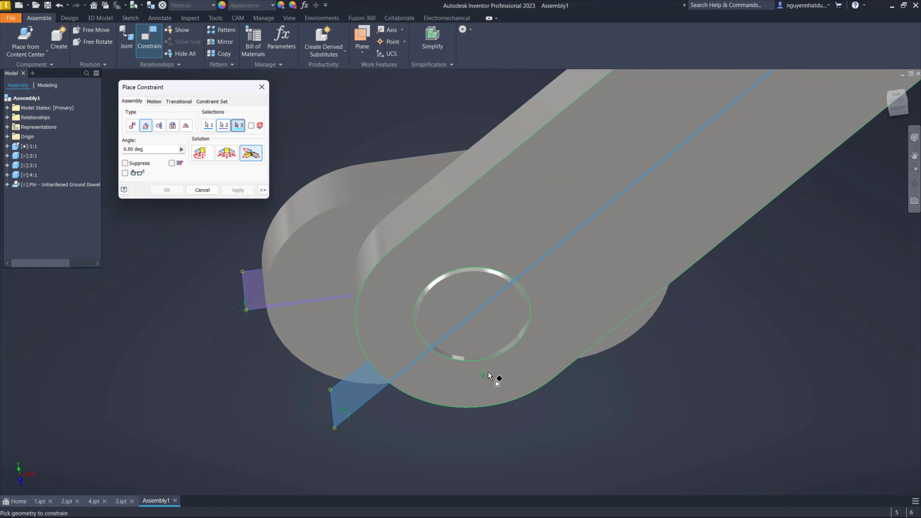
Orbit and zoom around the crank end to find the reference axis.
middle_click_drag(493, 377, 519, 362, "shift")
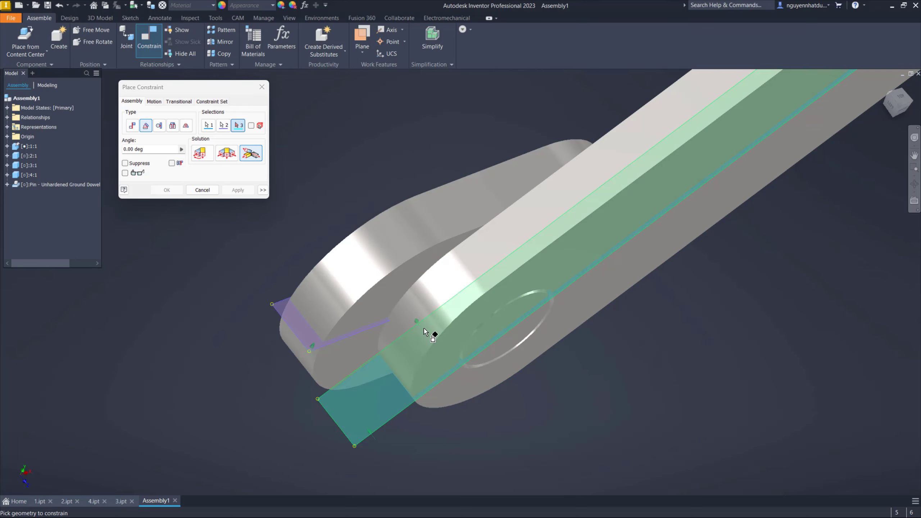
scroll(508, 325, "down", 5)
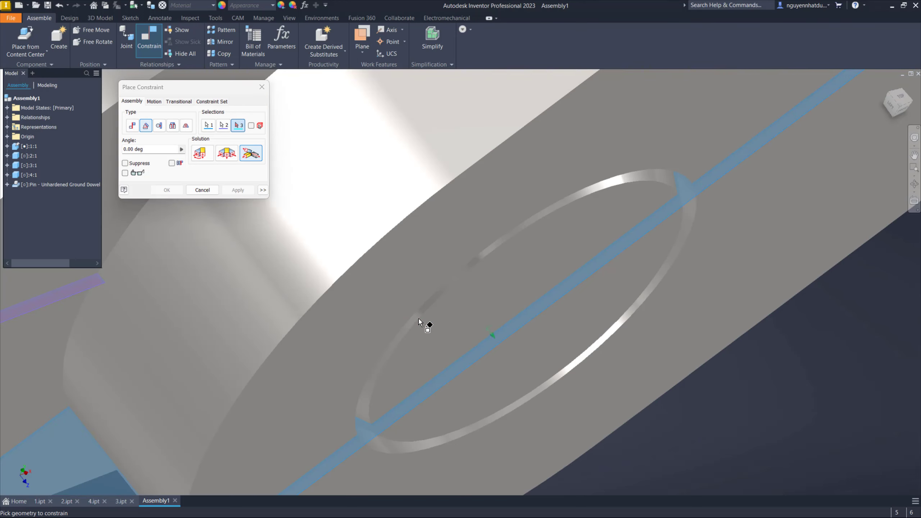
scroll(526, 299, "up", 5)
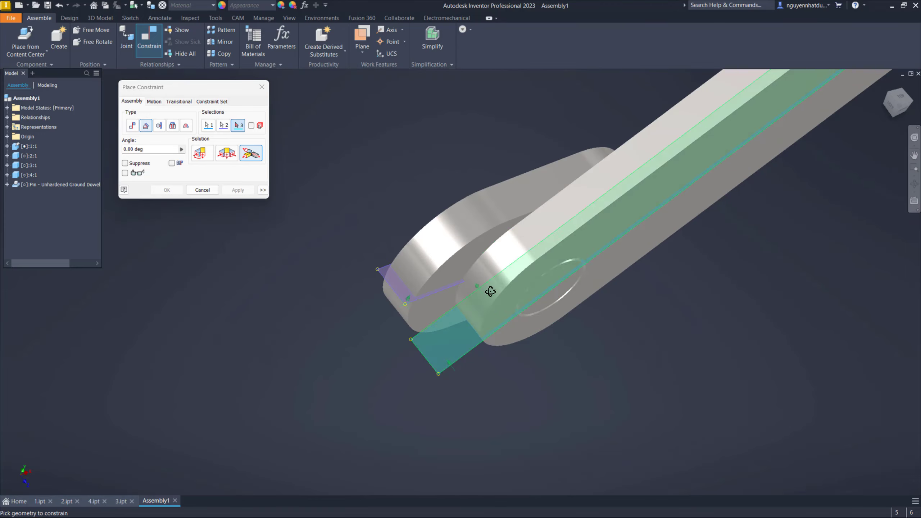
scroll(465, 212, "down", 5)
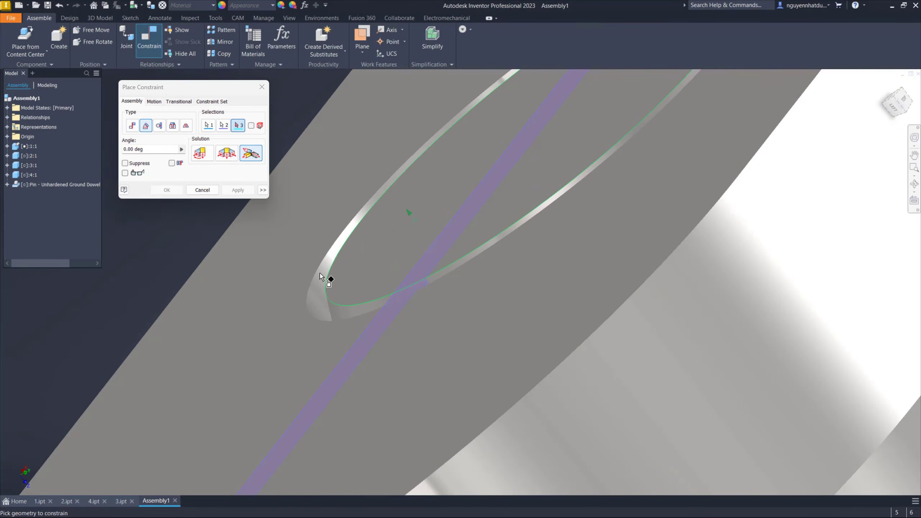
scroll(341, 308, "down", 1)
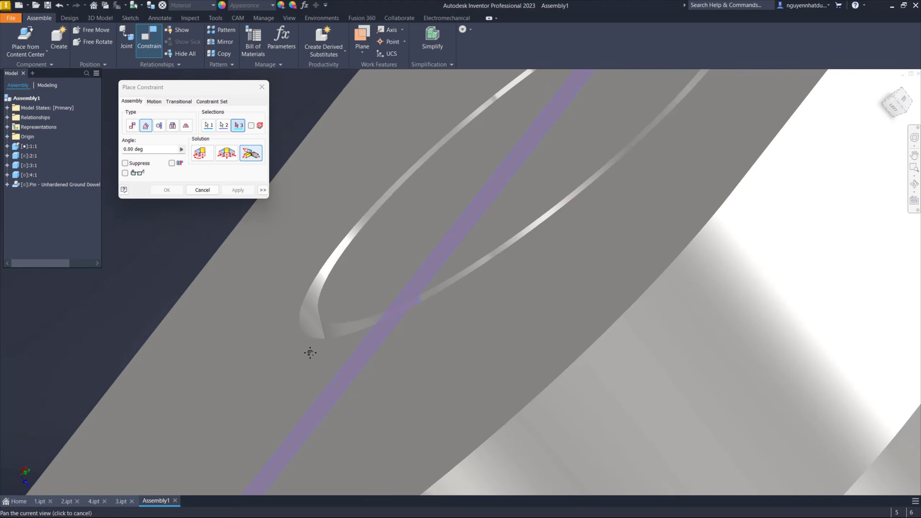
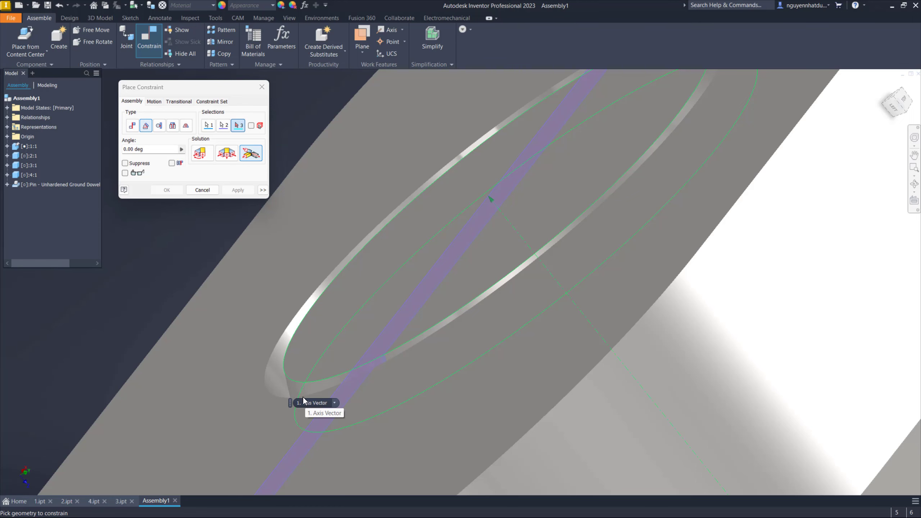
Apply a 0.00 deg angle constraint on the reference axis, then return to the Home view.
left_click(293, 395)
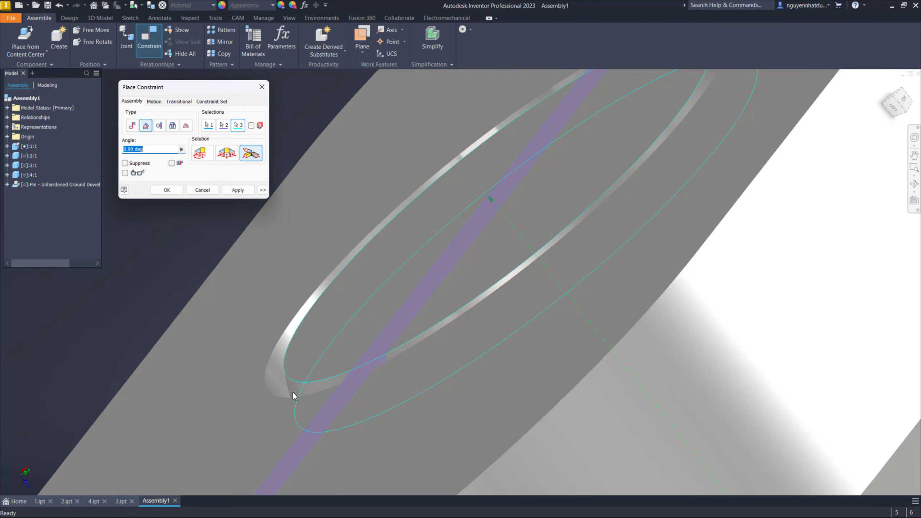
scroll(361, 332, "up", 5)
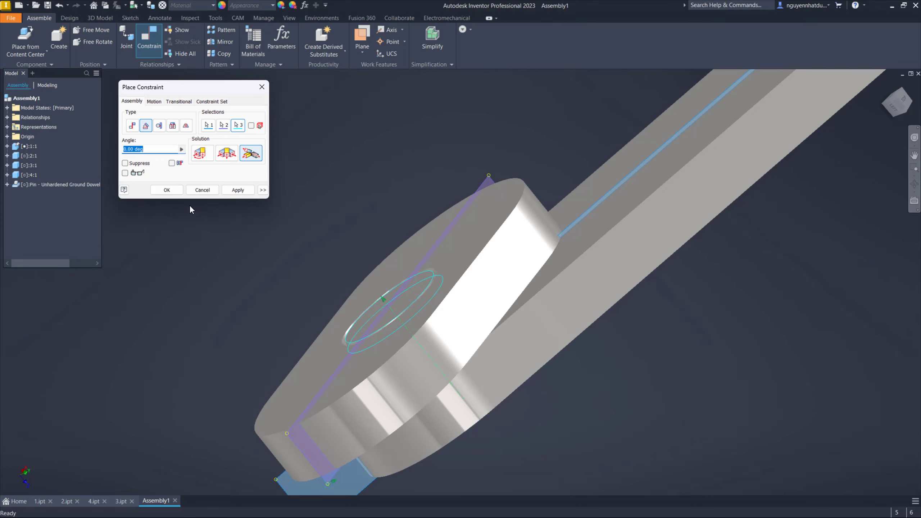
left_click(239, 189)
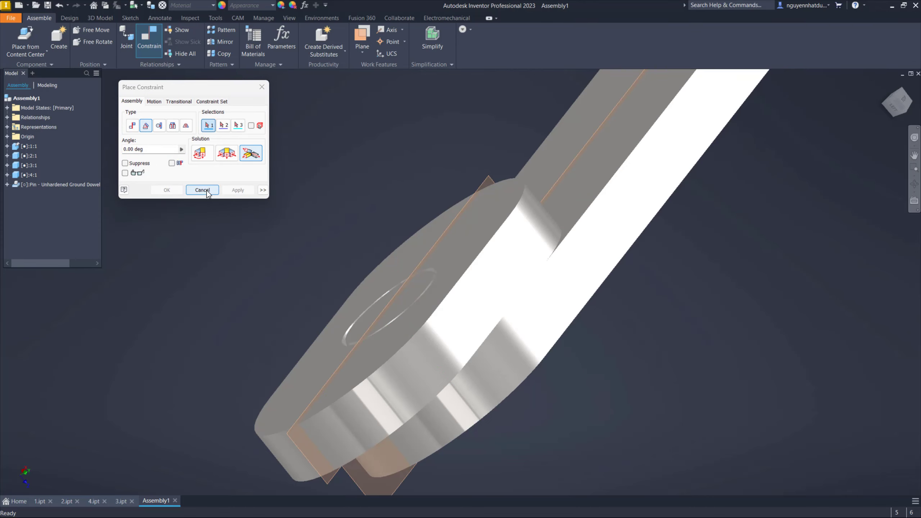
left_click(203, 189)
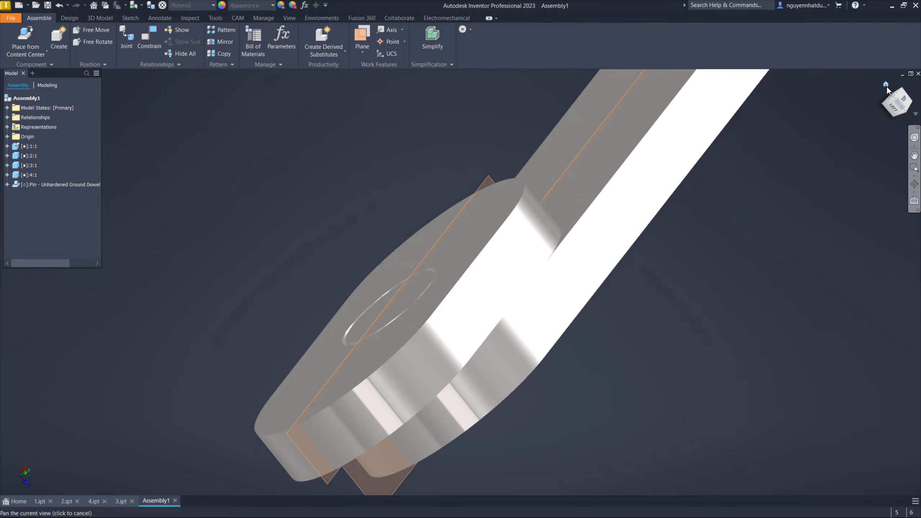
left_click(886, 85)
Expand component 1:1 in the browser and select its Angle:1 constraint.
left_click(8, 184)
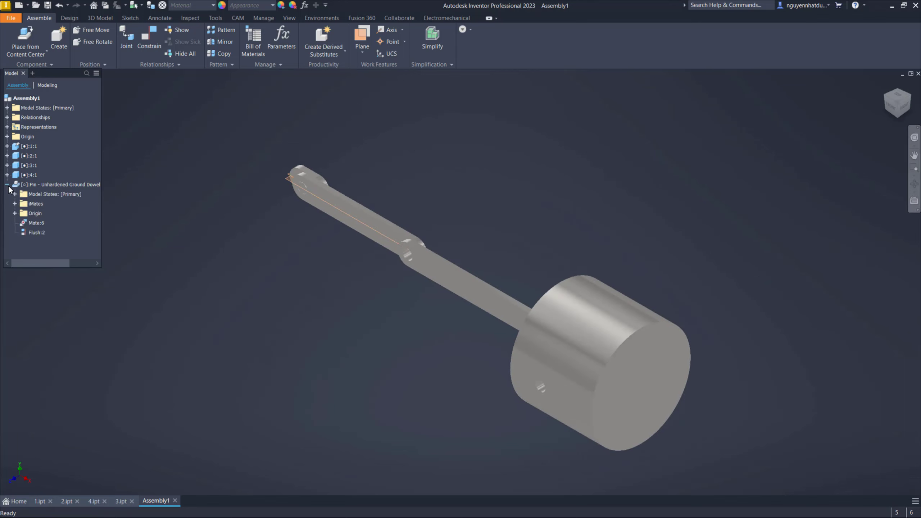
left_click(7, 174)
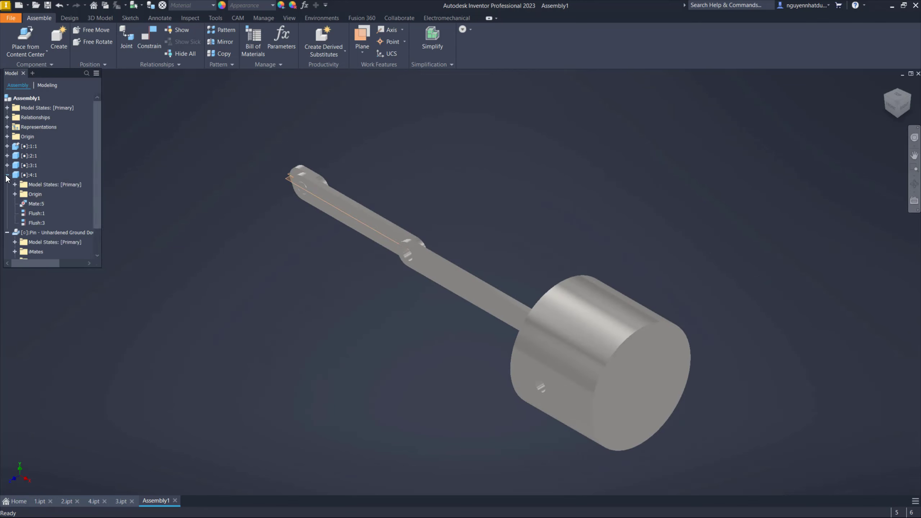
left_click(7, 175)
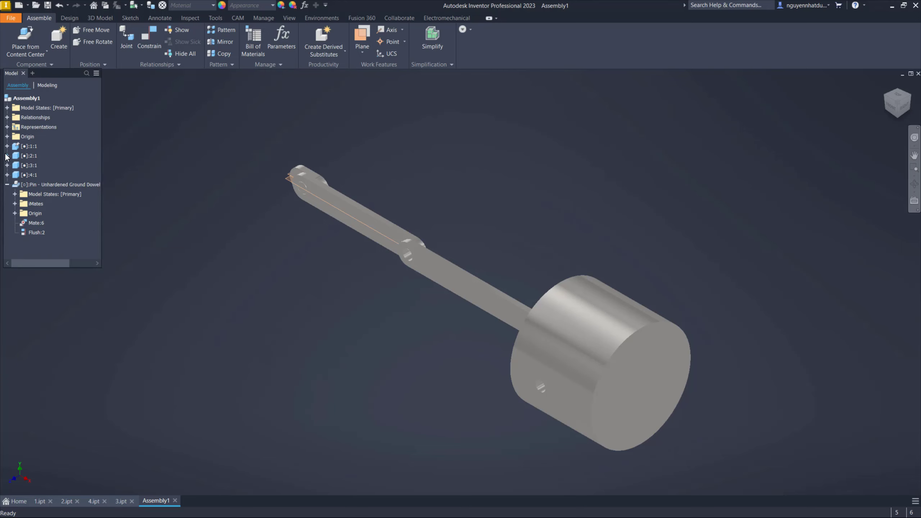
left_click(7, 146)
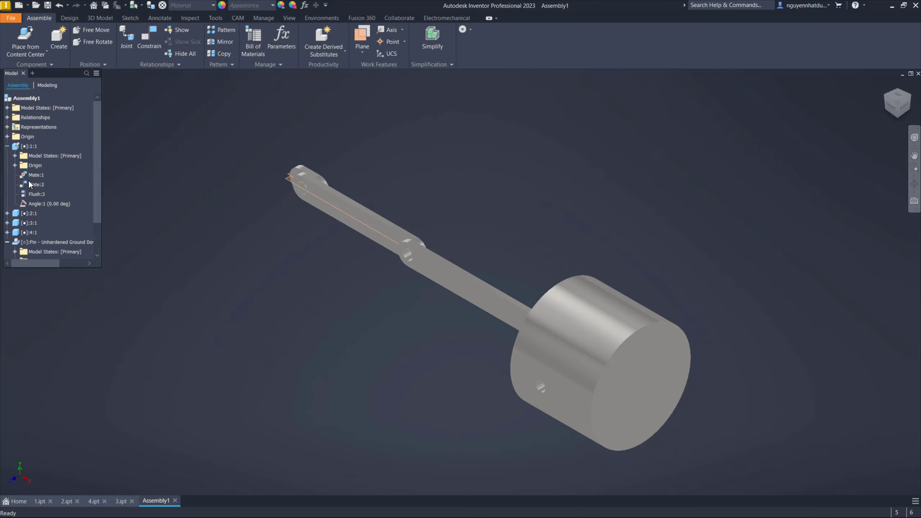
left_click(160, 181)
left_click(58, 204)
right_click(55, 204)
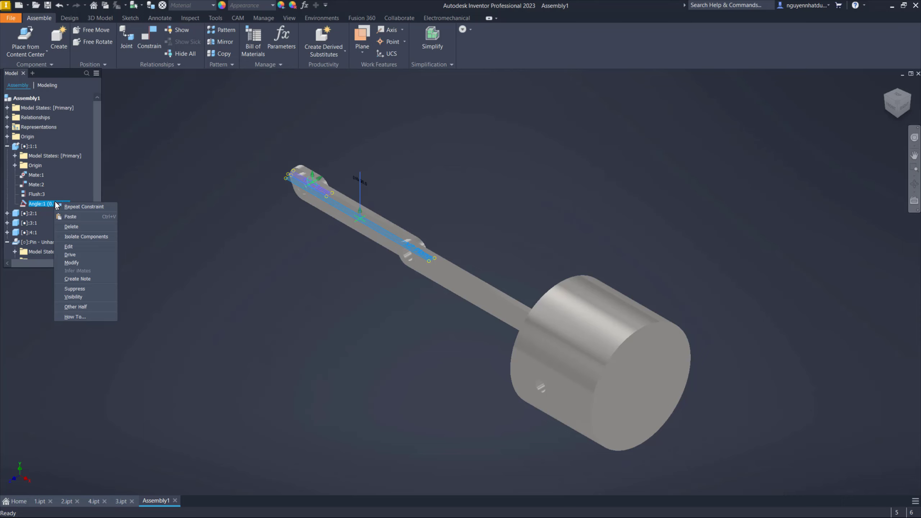
left_click(39, 205)
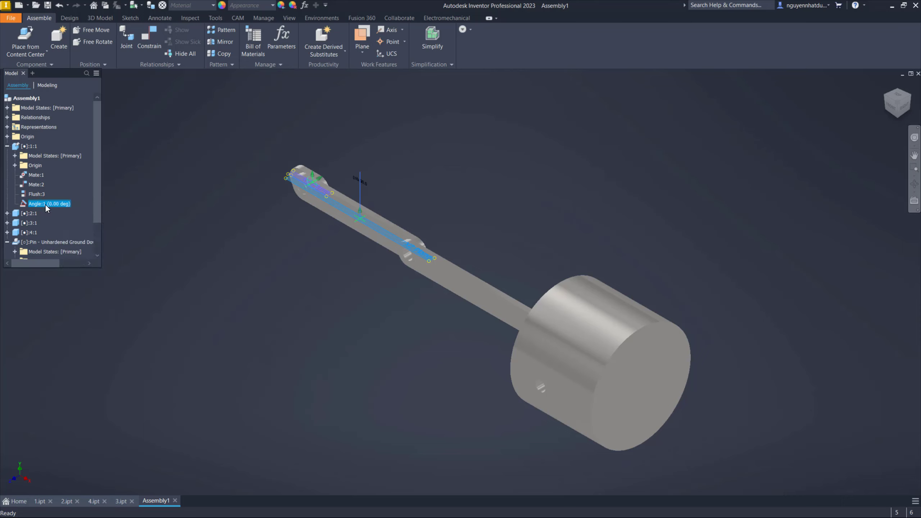
Rename Angle:1 to 'Quay' and confirm it reads Quay (0.00 deg).
left_click(64, 204)
left_click(165, 195)
left_click(141, 183)
left_click(36, 204)
left_click(178, 185)
left_click(44, 204)
left_click(43, 204)
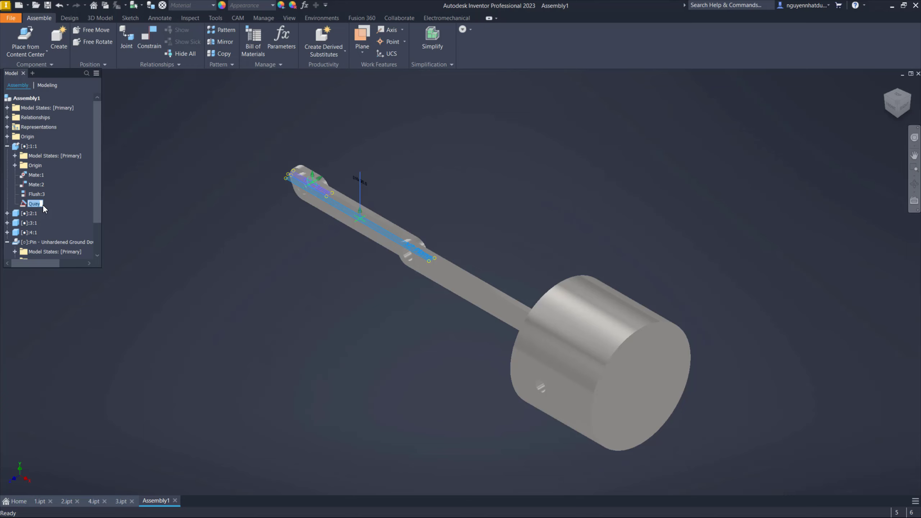
left_click(157, 188)
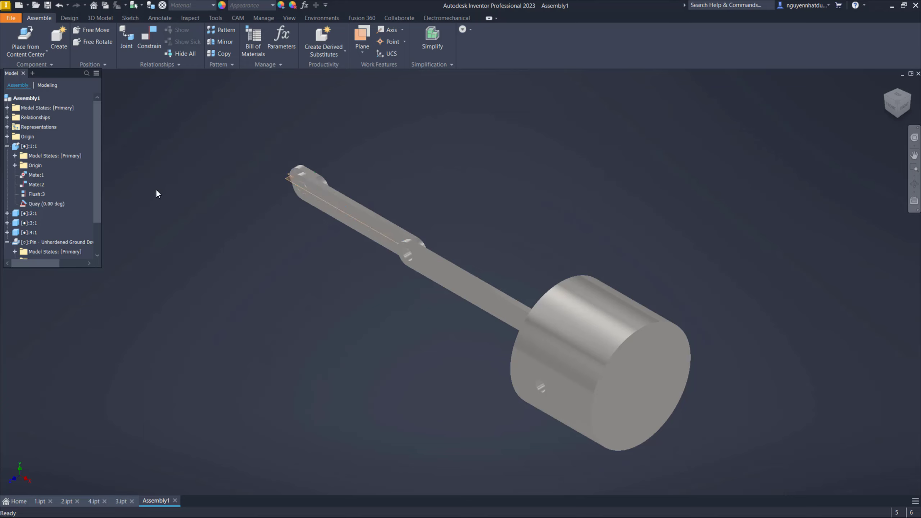
left_click(446, 153)
Review parts 1.ipt and 4.ipt in their document tabs.
left_click(39, 502)
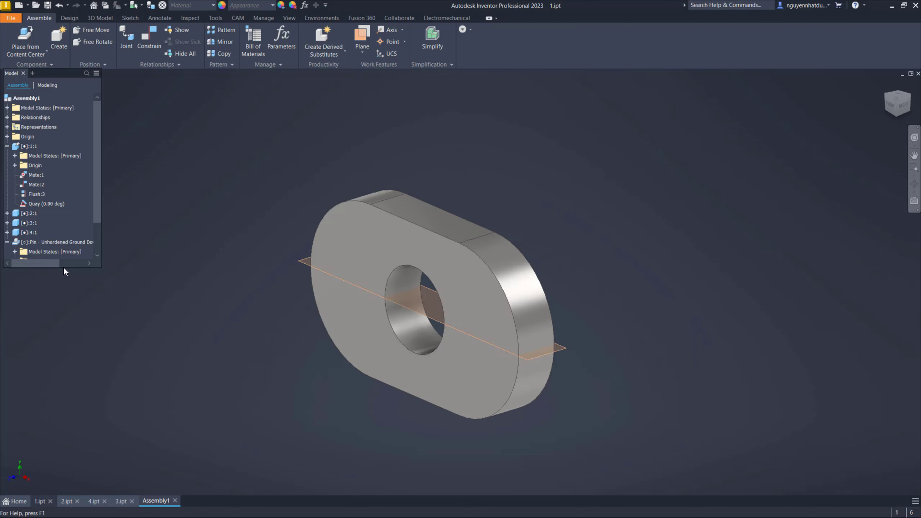
right_click(310, 263)
left_click(221, 380)
left_click(93, 501)
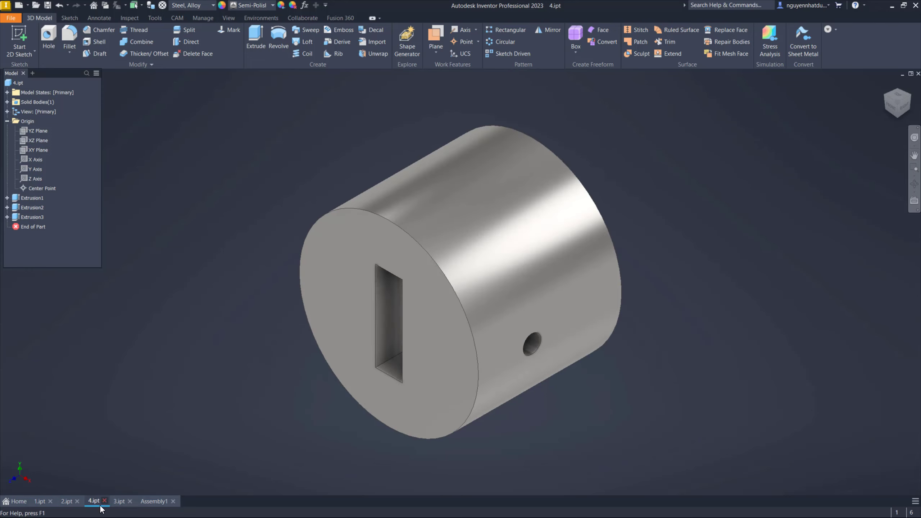
Hide the XZ work plane in part 2.ipt and return to Assembly1.
left_click(66, 501)
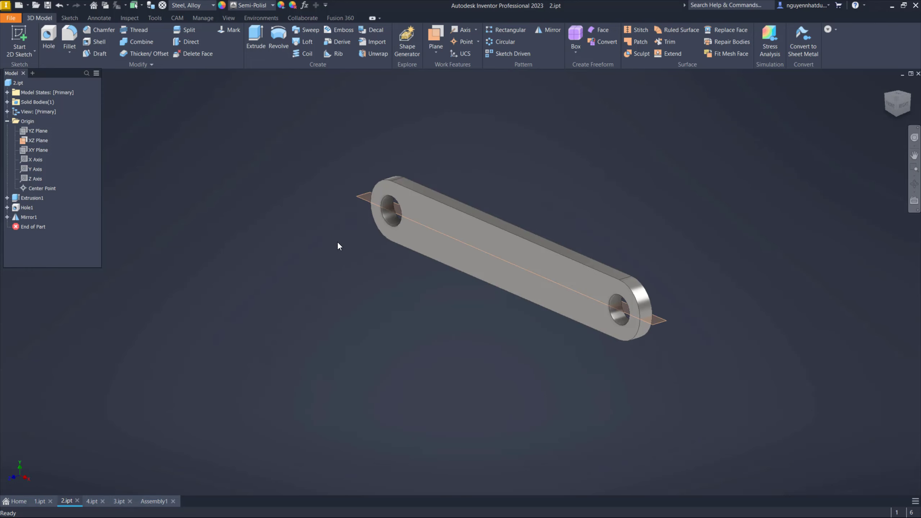
right_click(367, 199)
left_click(390, 206)
left_click(143, 501)
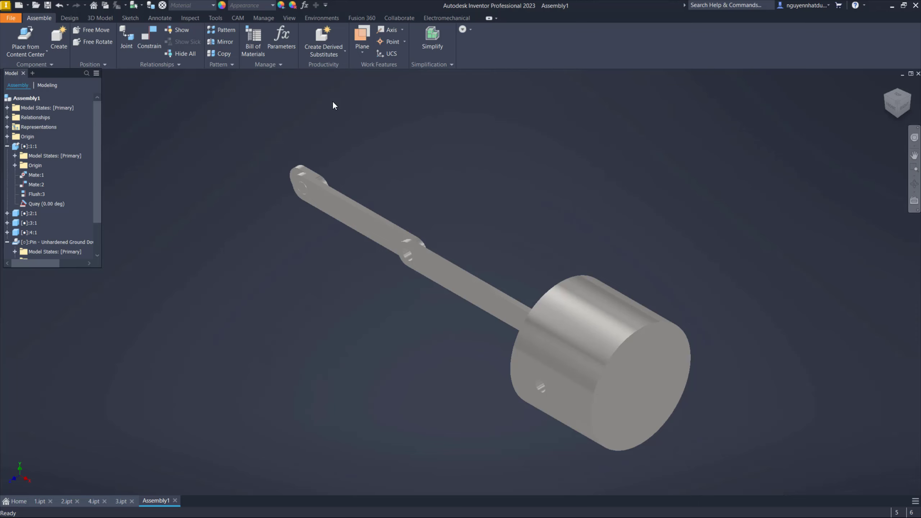
Switch the assembly into the Inventor Studio environment from the Environments tab.
left_click(330, 20)
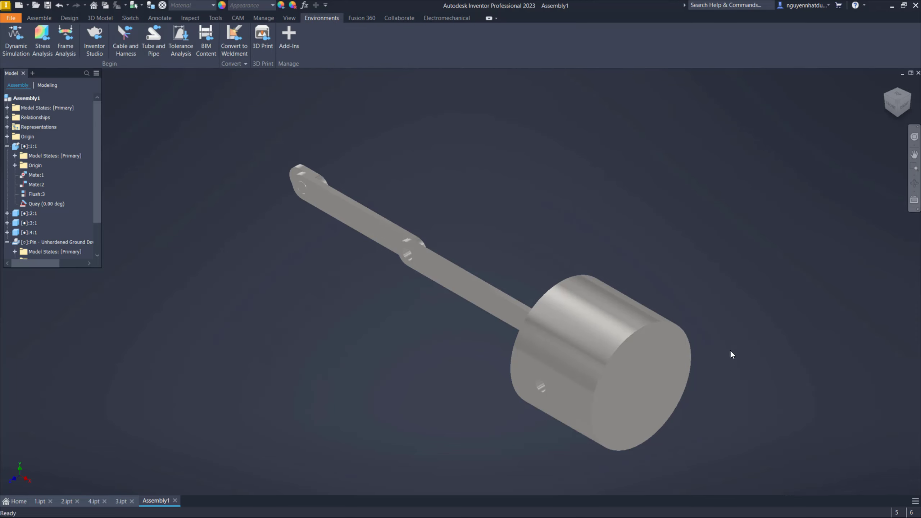
left_click(915, 155)
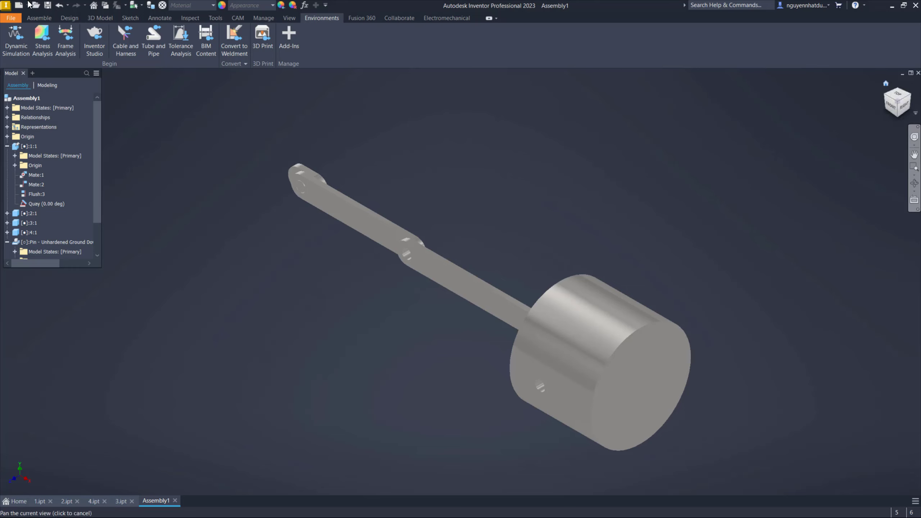
key("Escape")
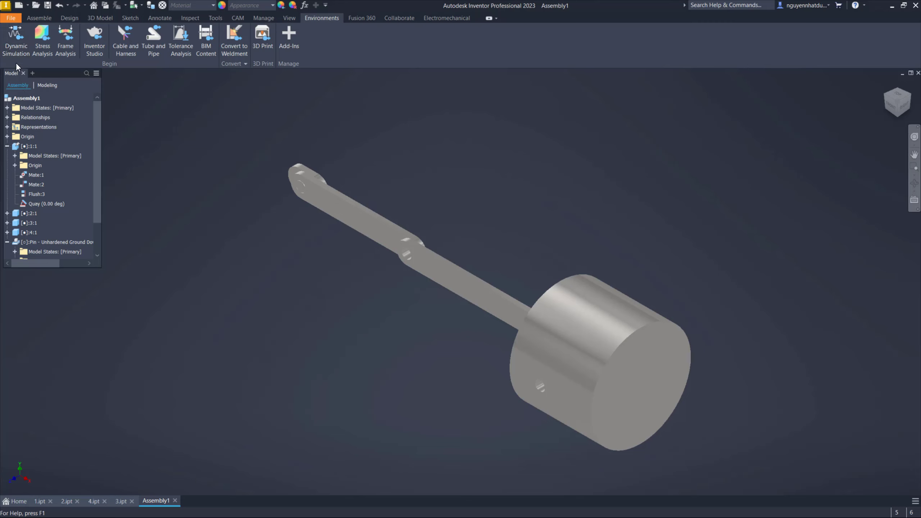
left_click(91, 48)
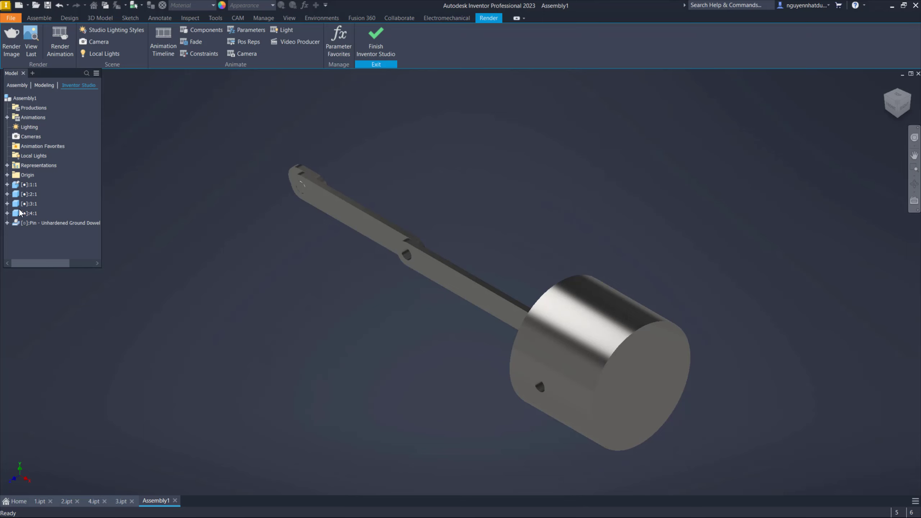
Expand components 1:1 and 2:1 in the Studio browser and choose Animate Constraints on Quay.
left_click(7, 184)
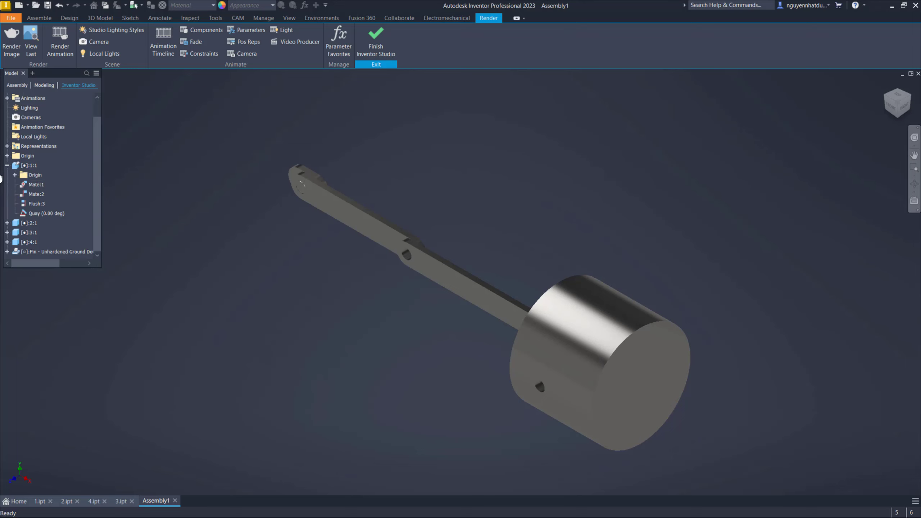
left_click(7, 165)
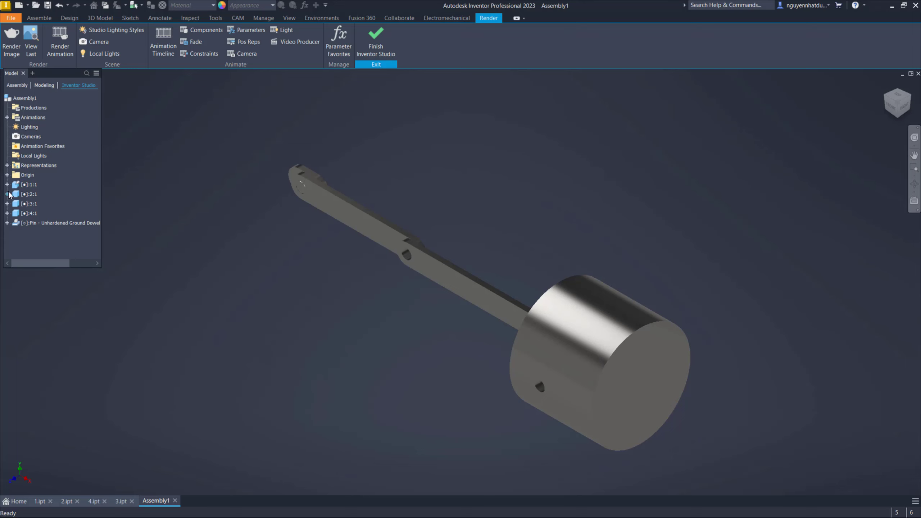
left_click(8, 184)
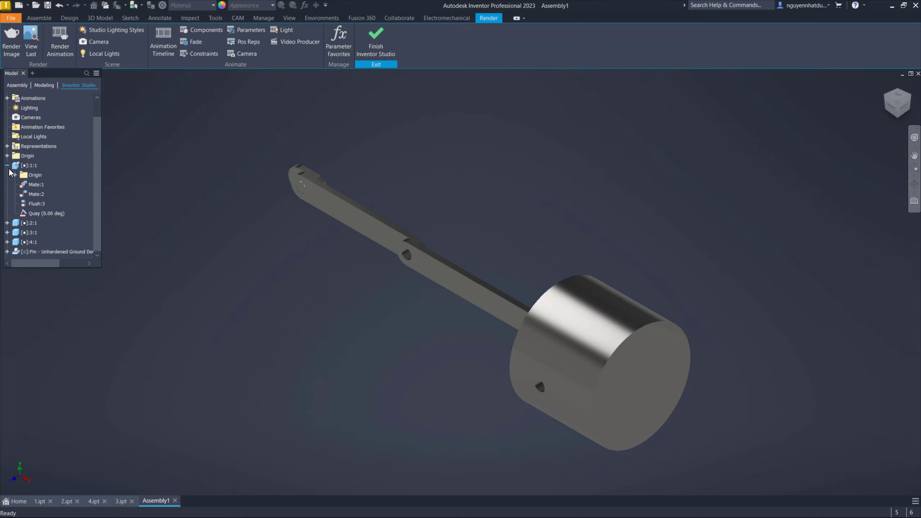
left_click(7, 224)
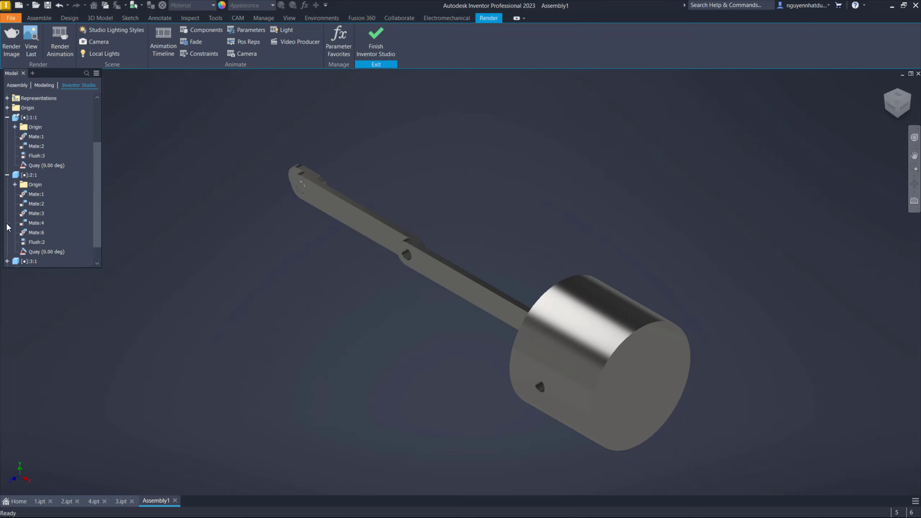
left_click(6, 175)
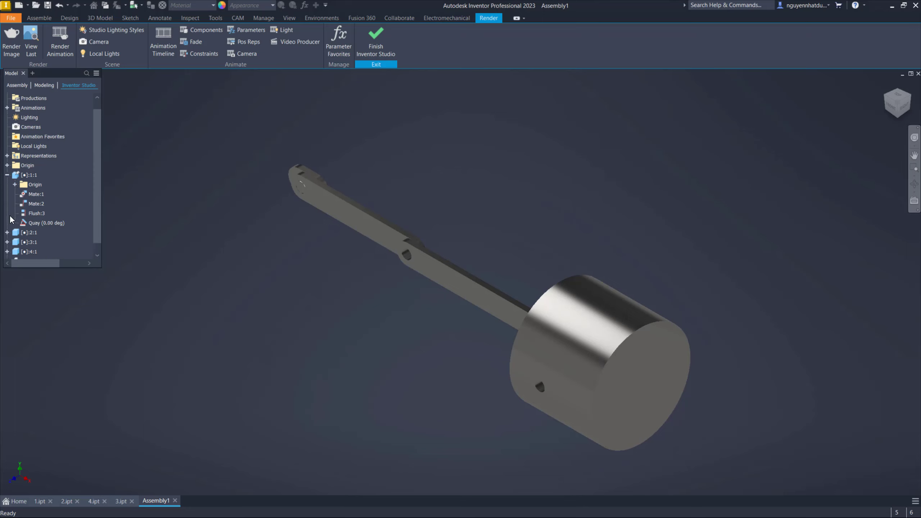
left_click(7, 233)
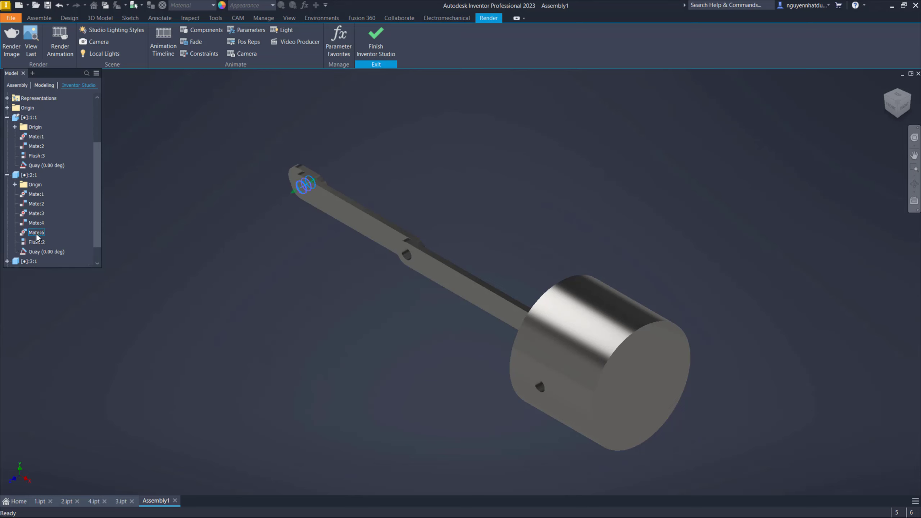
right_click(55, 167)
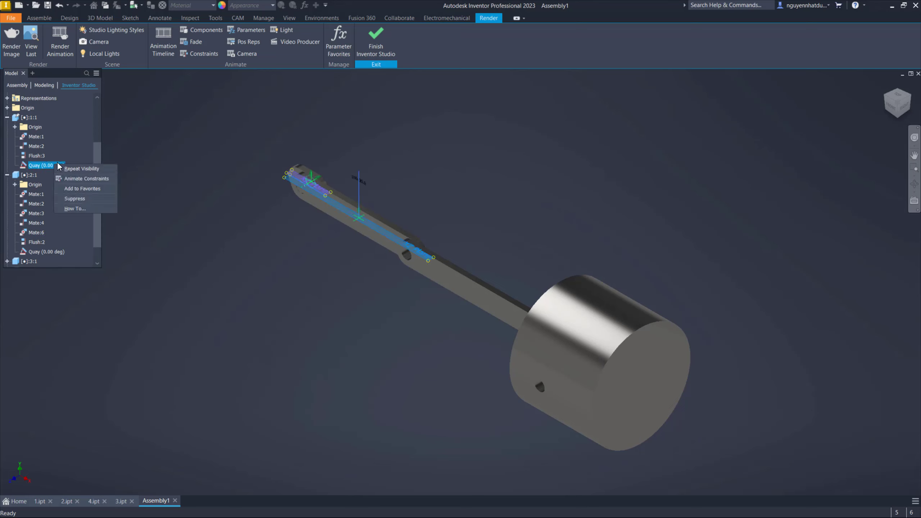
left_click(82, 178)
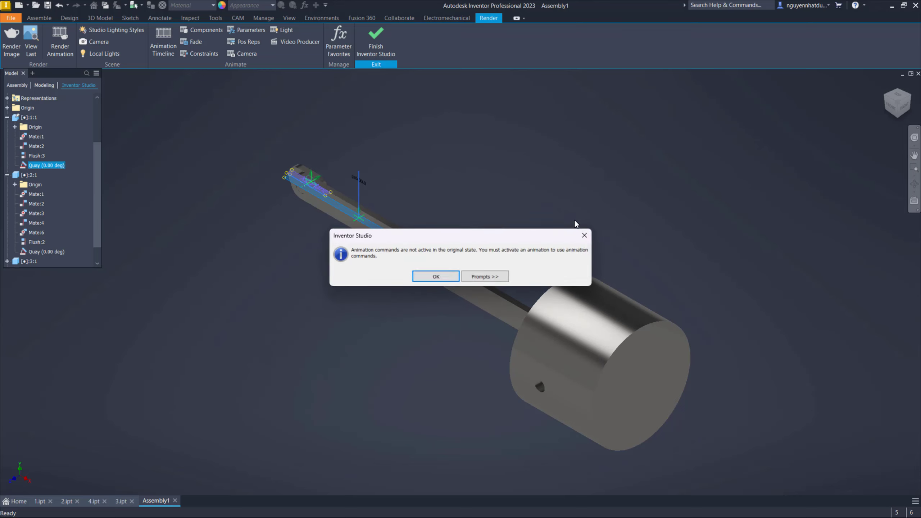
Activate an animation and animate Quay to an end angle of 3600 deg over 10 s.
left_click(427, 280)
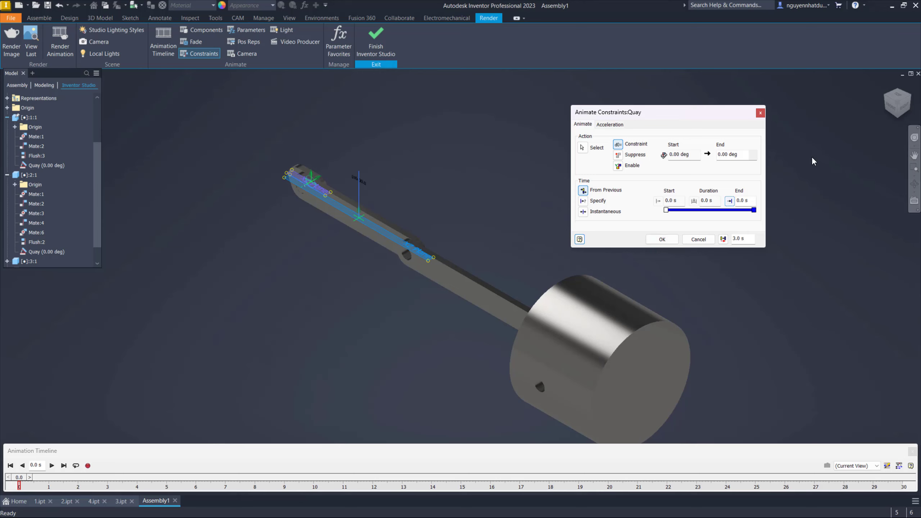
double_click(715, 159)
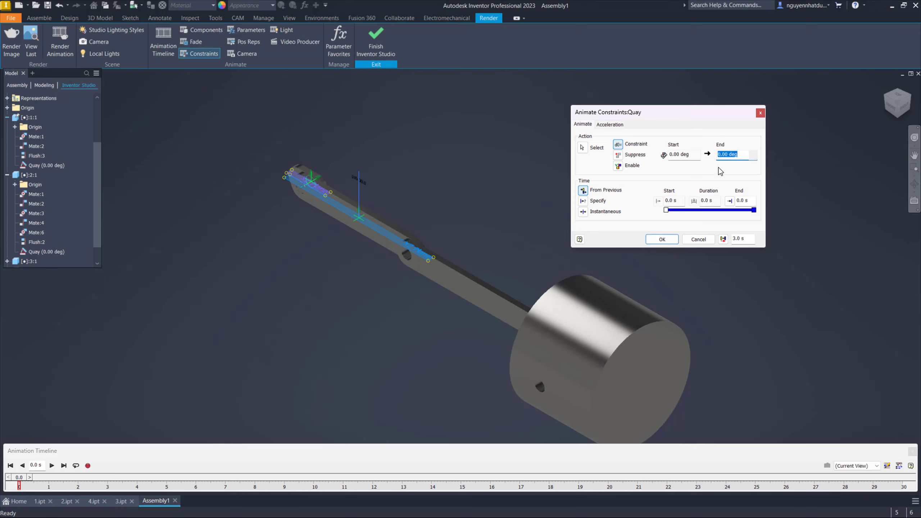
type("3600")
left_click(745, 200)
left_click(662, 241)
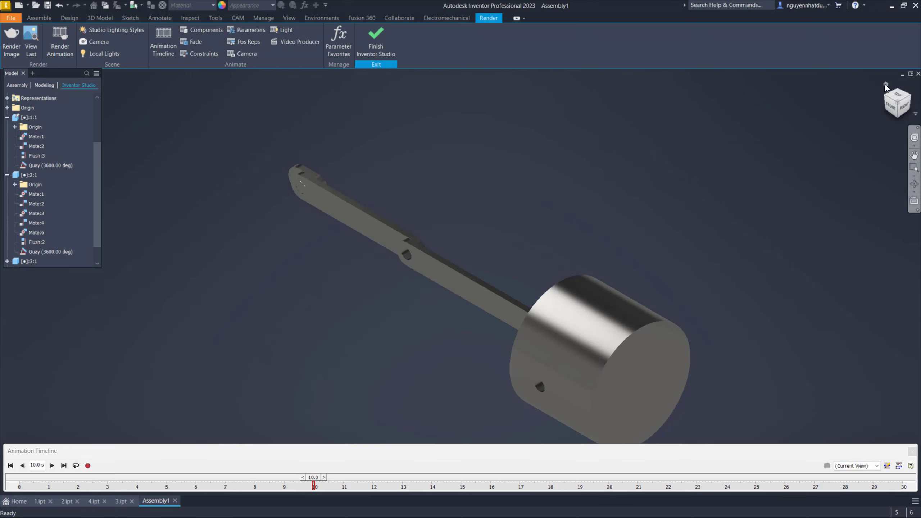
Show the Quay action bars, play the rotation, and rewind to 0.0 s.
left_click(899, 466)
left_click(899, 379)
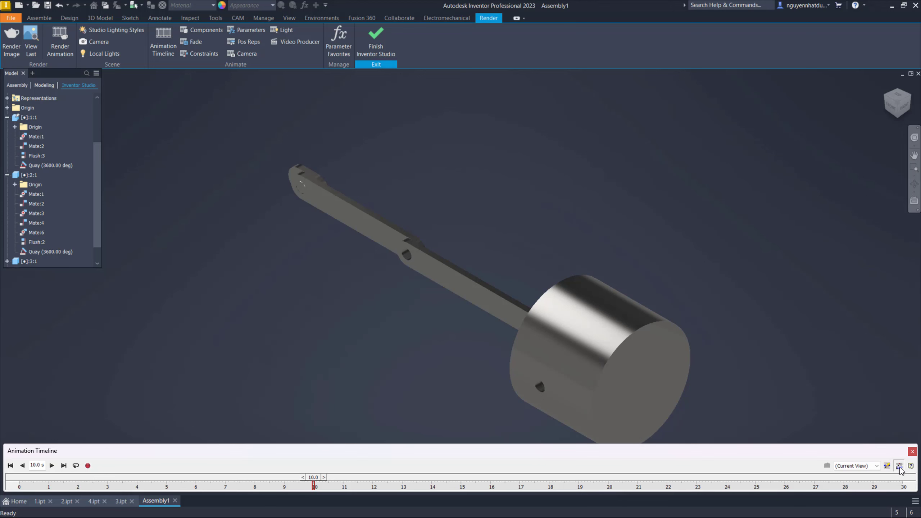
left_click(899, 468)
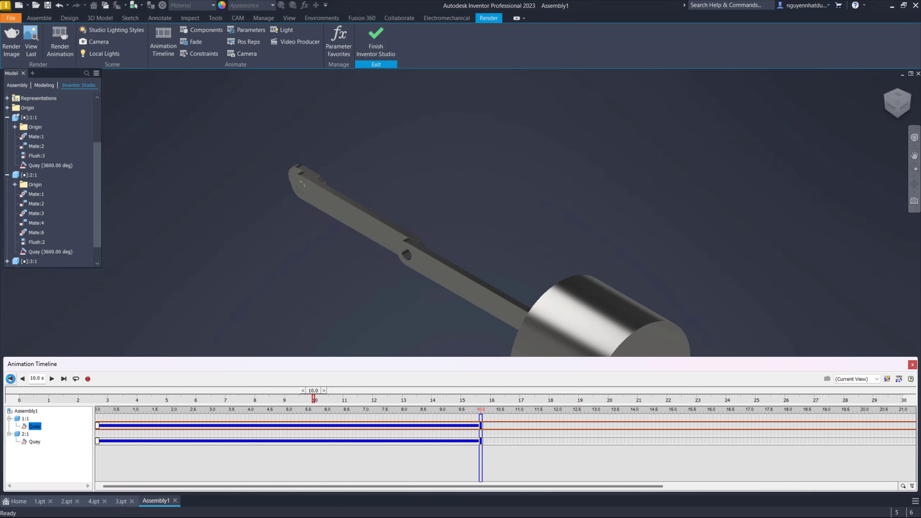
left_click(10, 378)
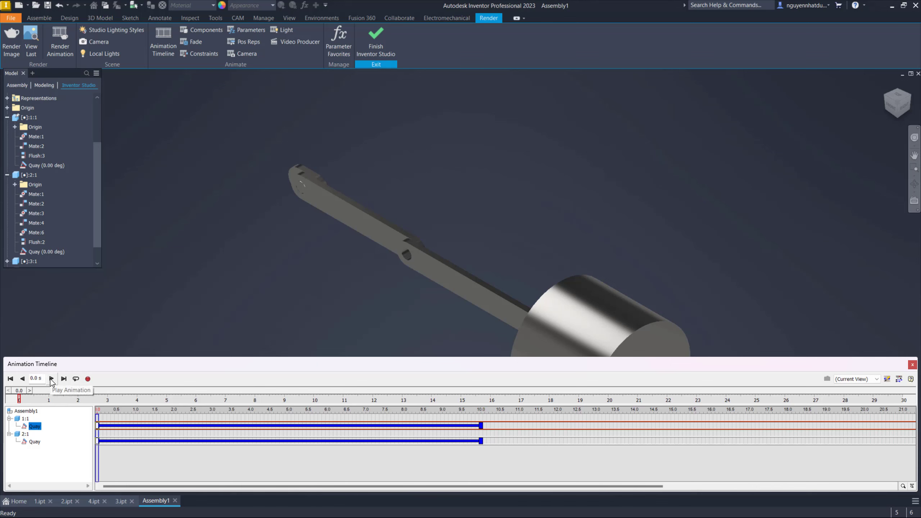
left_click(51, 379)
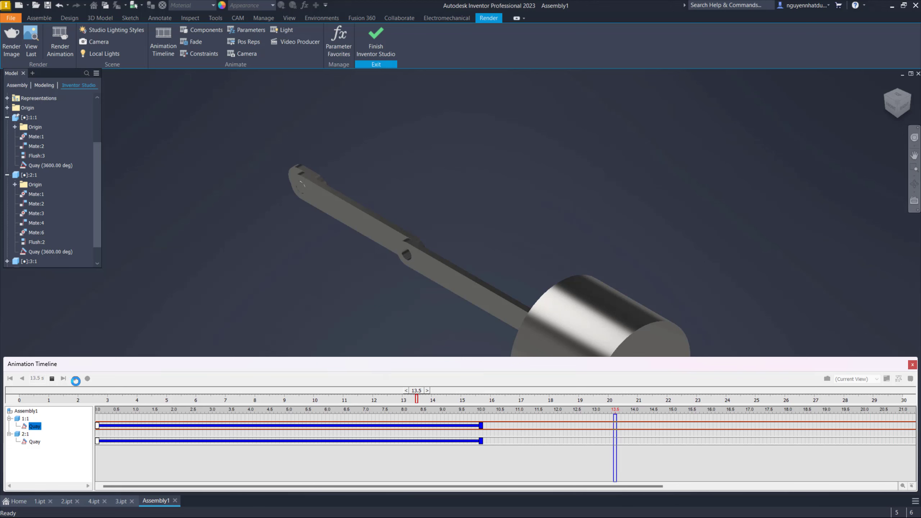
left_click(51, 378)
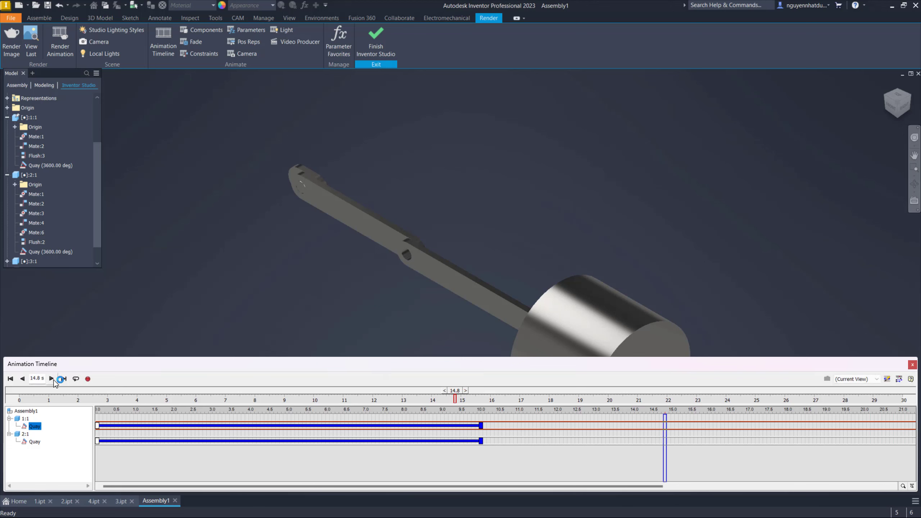
left_click(10, 378)
Reposition the view, replay the animation partway, and return to the starting pose.
scroll(255, 229, "down", 3)
key("F2")
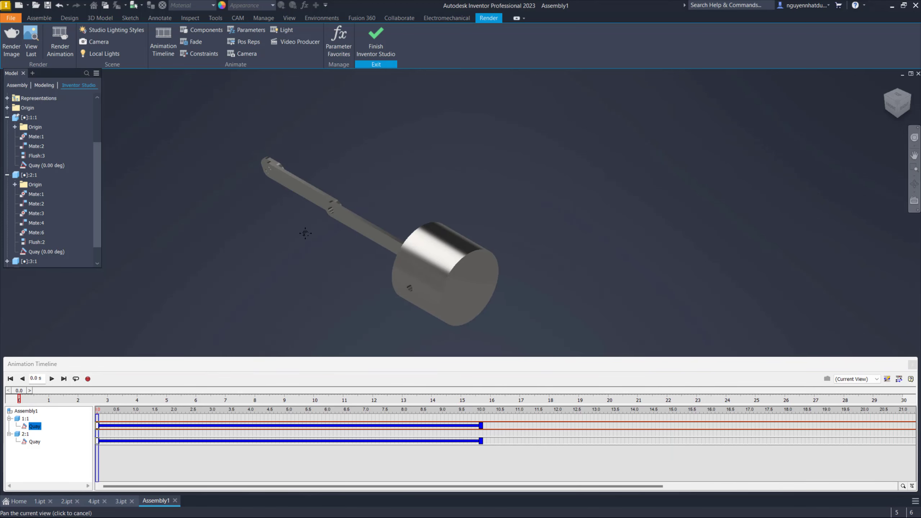
left_click_drag(310, 233, 320, 230)
scroll(319, 227, "up", 5)
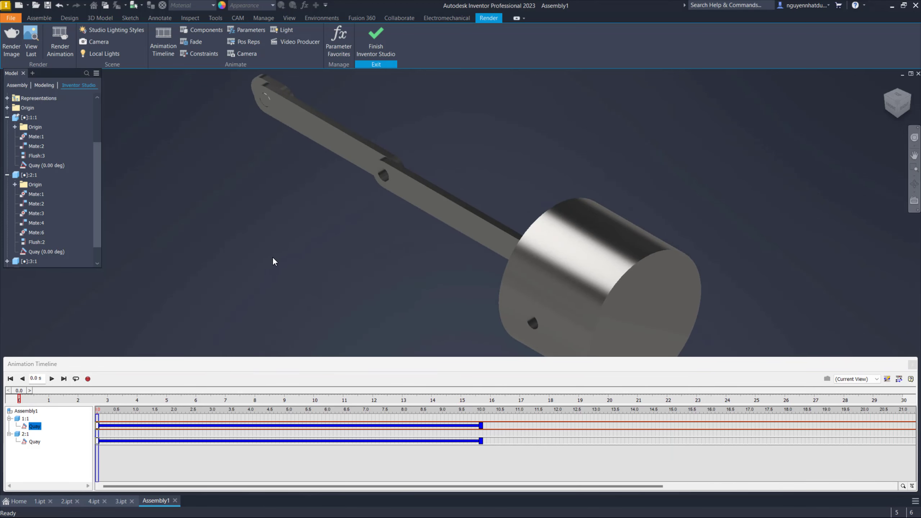
left_click(51, 380)
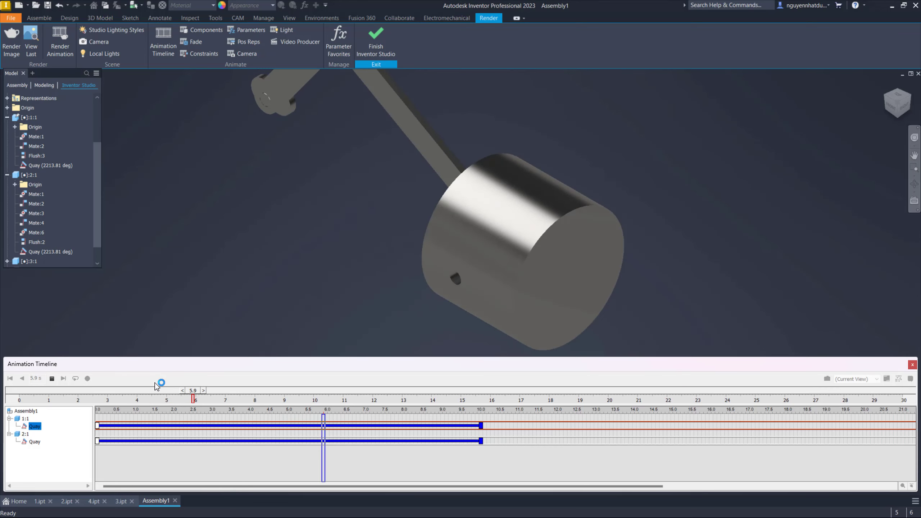
left_click(52, 379)
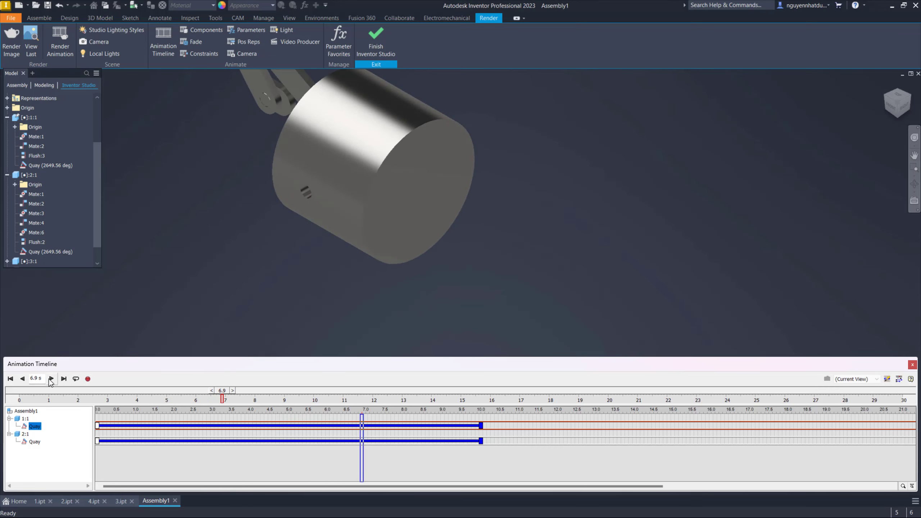
left_click(10, 378)
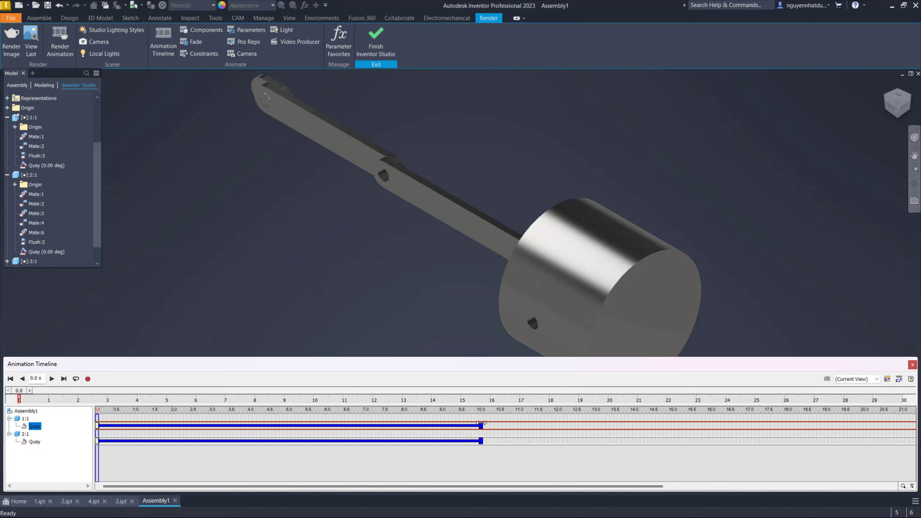
Stretch the Quay action bar to end near 19.2 s, play to 12.7 s, and collapse the editor.
left_click_drag(481, 423, 832, 424)
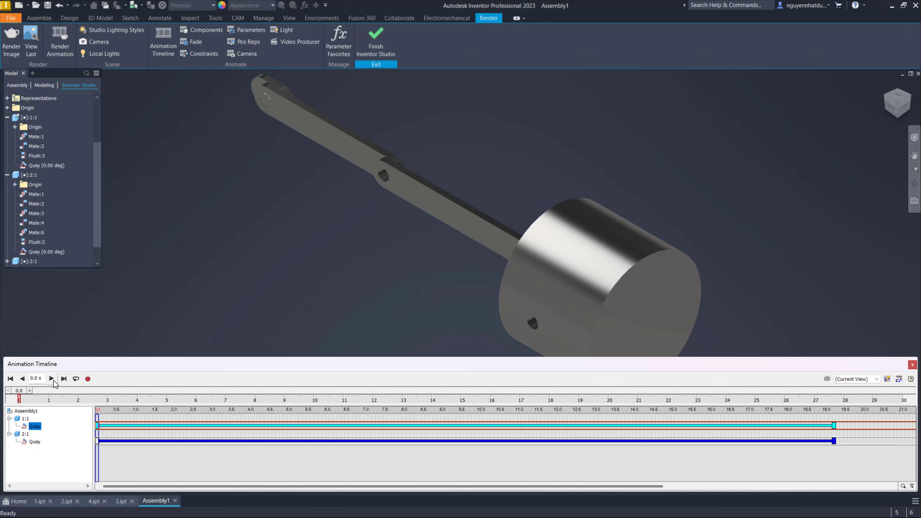
left_click(52, 379)
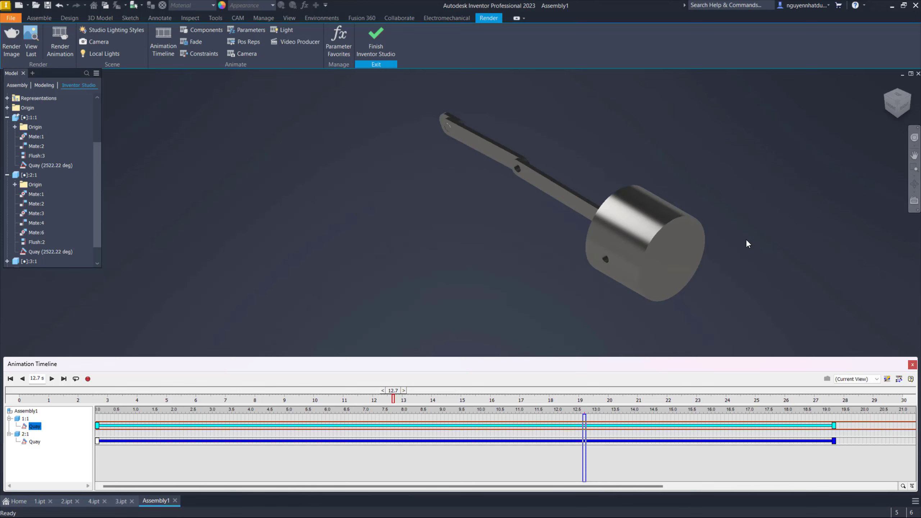
left_click(910, 379)
middle_click_drag(635, 244, 349, 249)
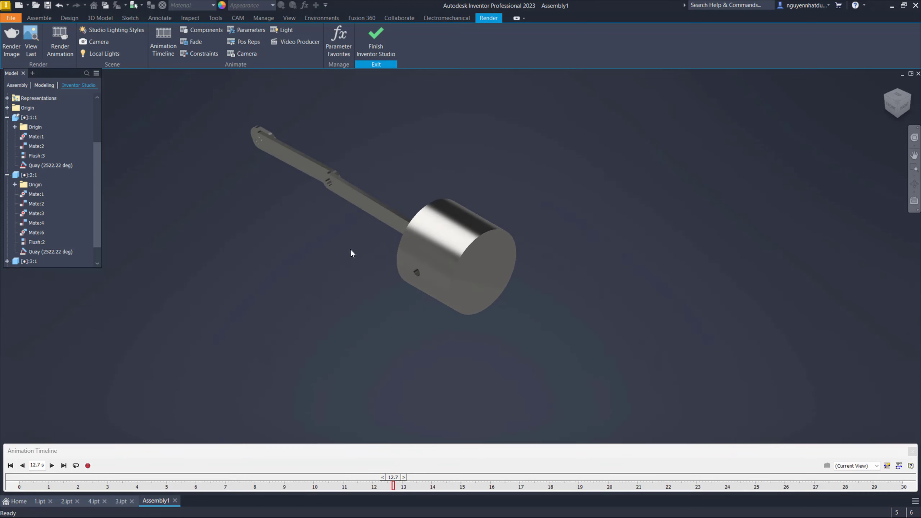
scroll(346, 218, "up", 5)
scroll(405, 136, "up", 2)
middle_click_drag(405, 137, 448, 204)
scroll(448, 203, "down", 1)
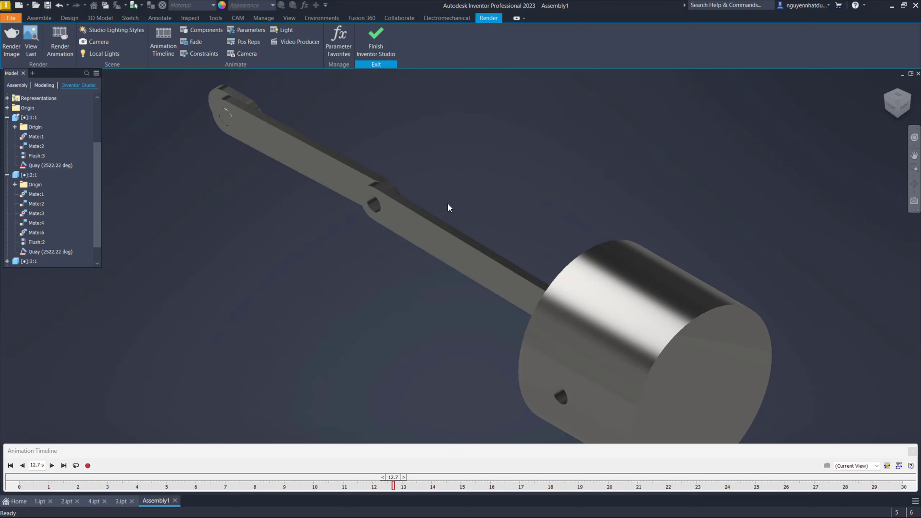
scroll(470, 209, "down", 2)
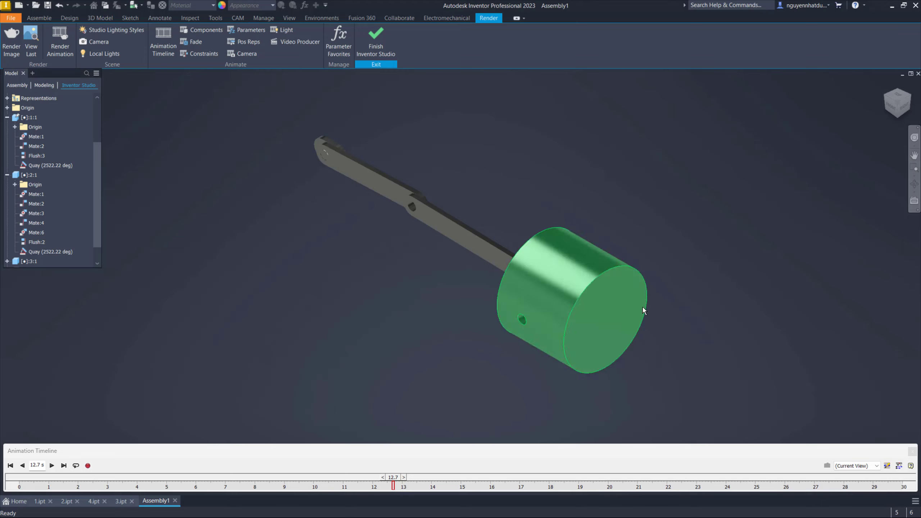
middle_click_drag(722, 241, 698, 233)
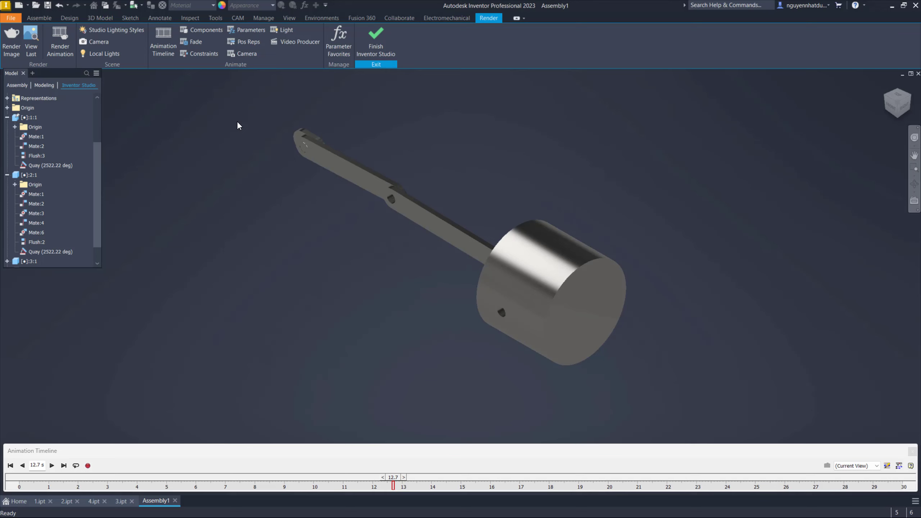
Create and activate Production1 with Video Producer, then launch Render Animation.
left_click(301, 42)
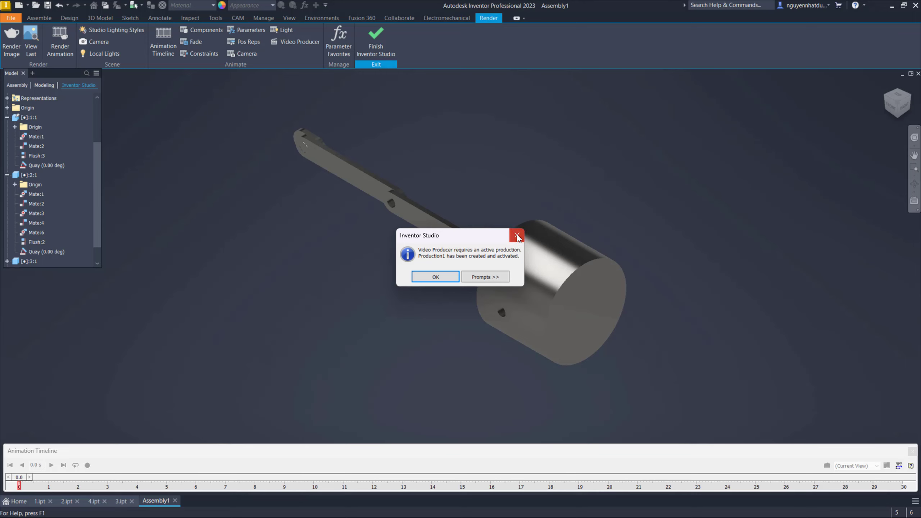
left_click(517, 235)
left_click(54, 54)
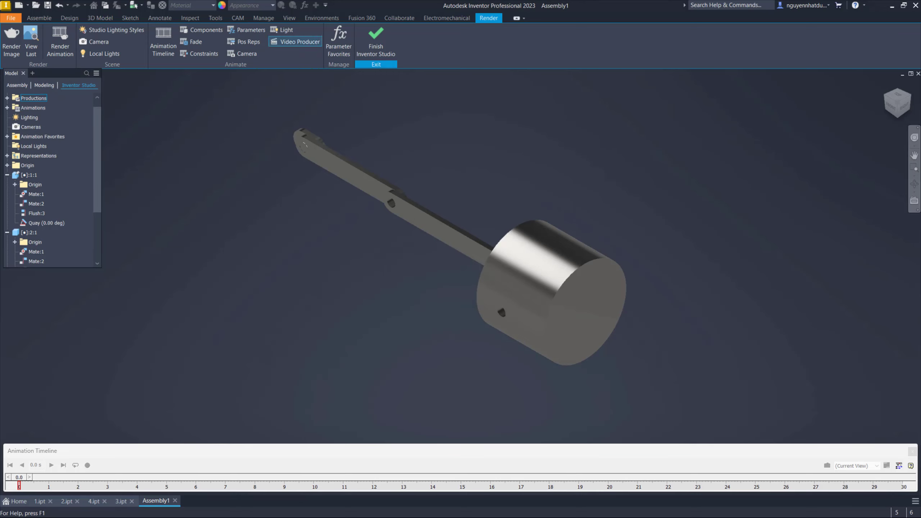